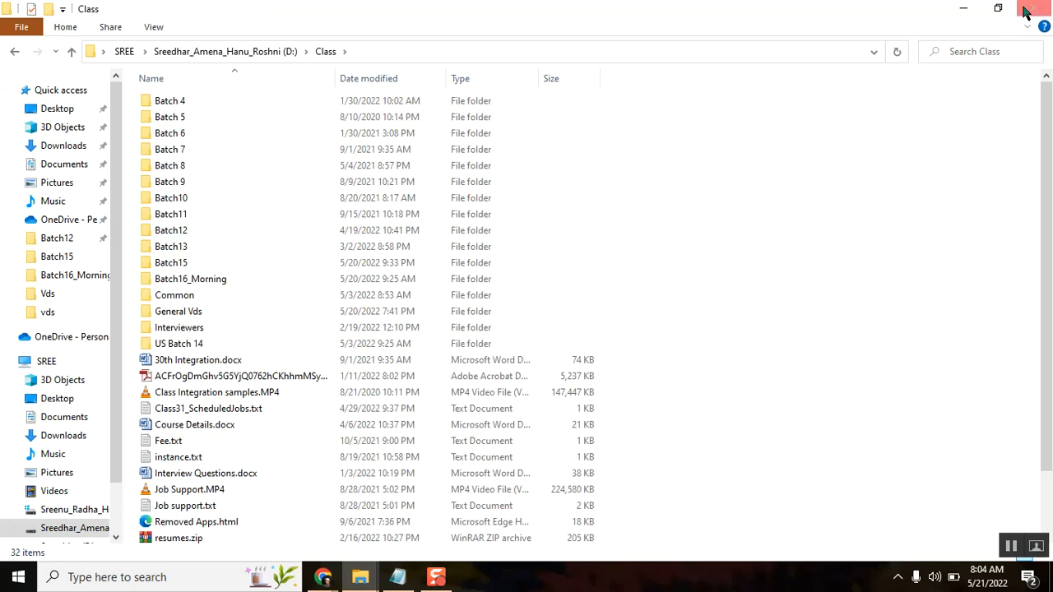
Step: Restore the maximized Class folder window to a smaller size and move it further down the screen
left_click(997, 9)
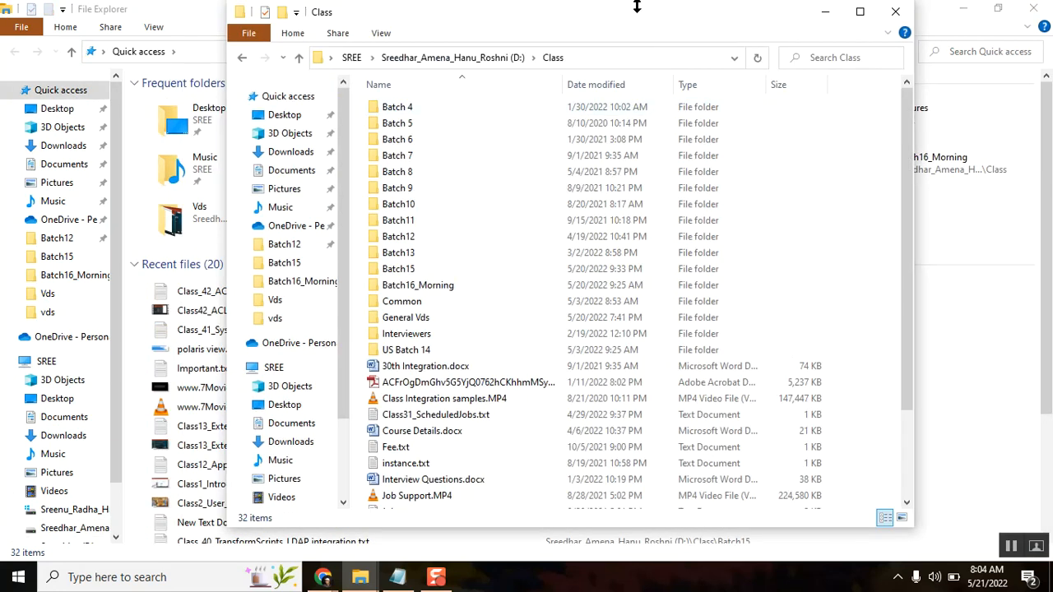
left_click_drag(638, 2, 643, 78)
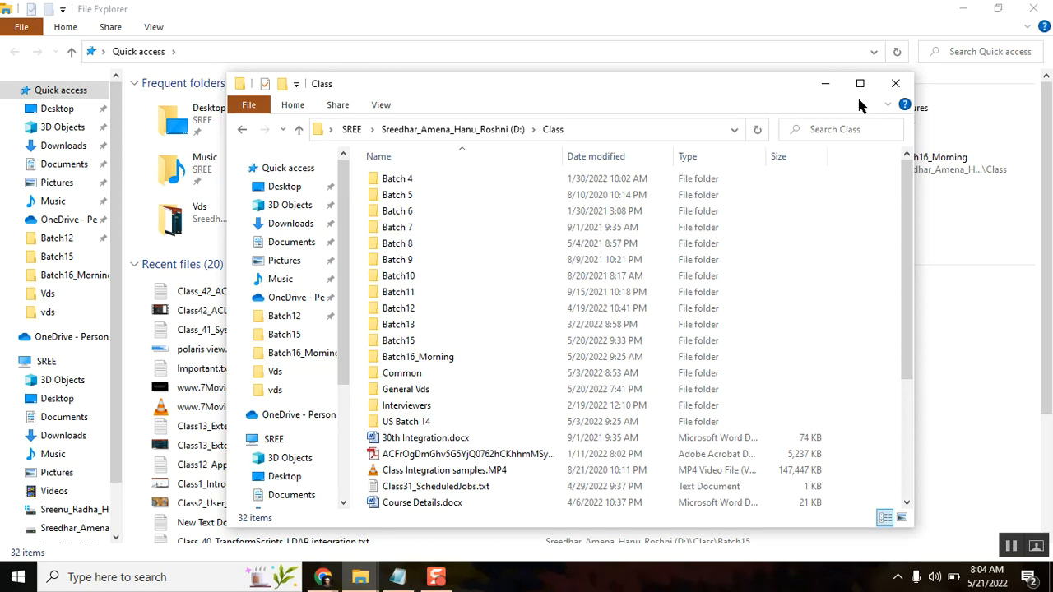
Step: Switch to the untitled Notepad note, delete all of its text and move its window aside
mouse_move(397, 574)
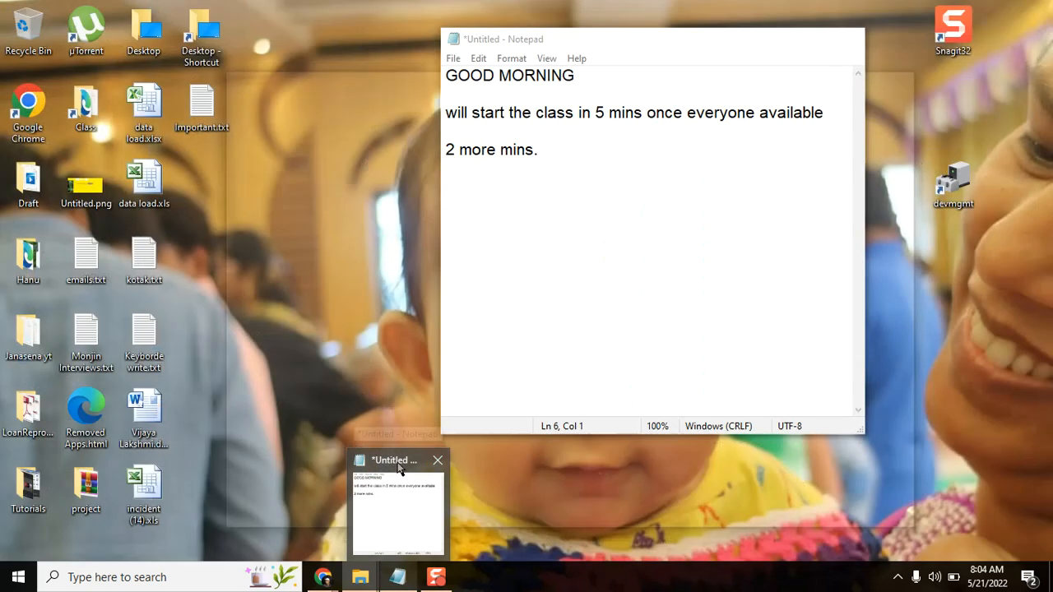
left_click(428, 477)
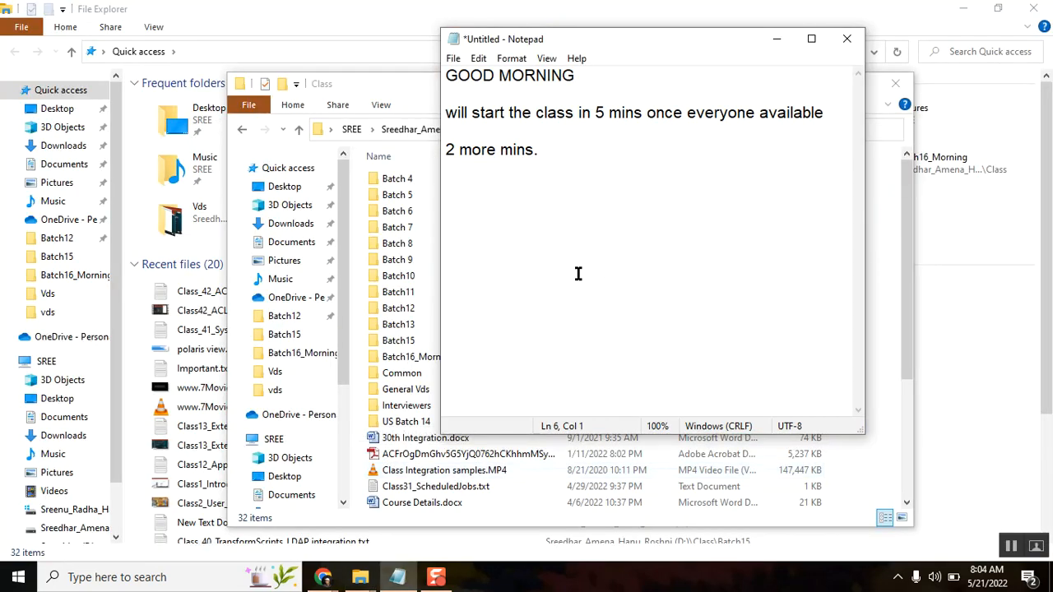
key("ctrl+a")
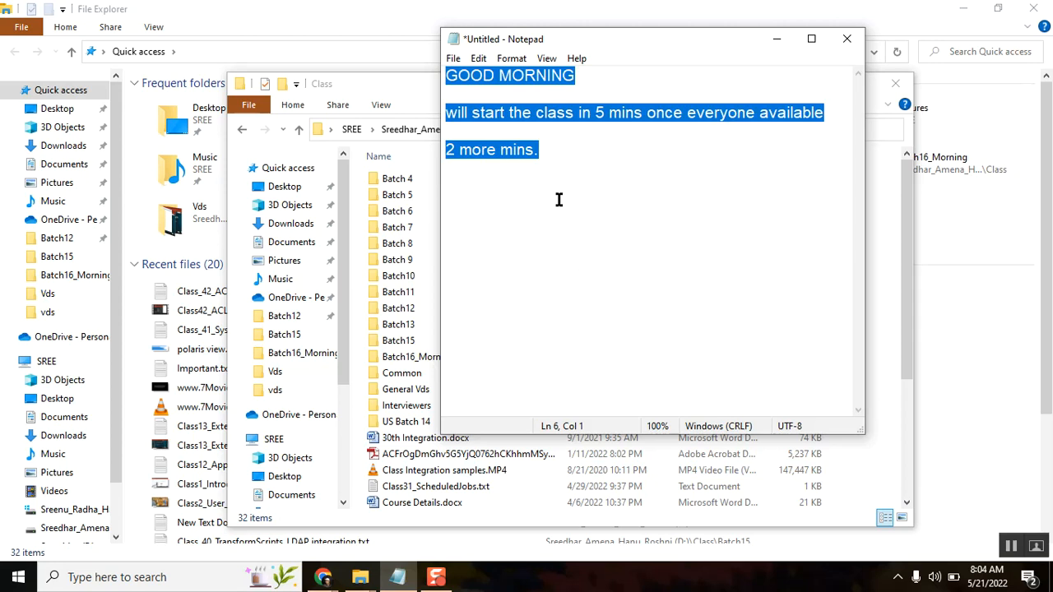
key("Delete")
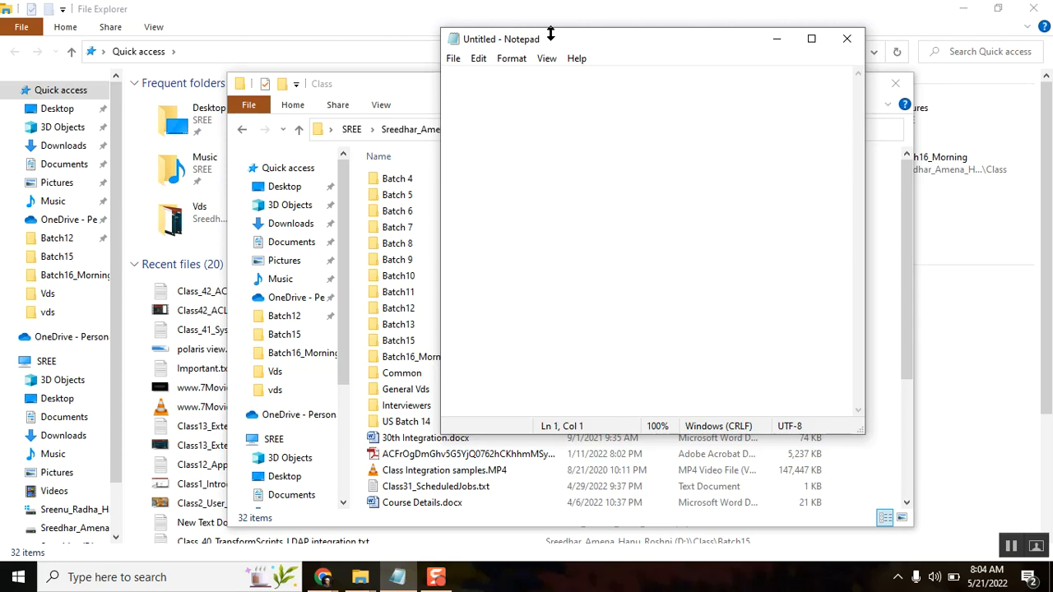
left_click_drag(541, 41, 635, 46)
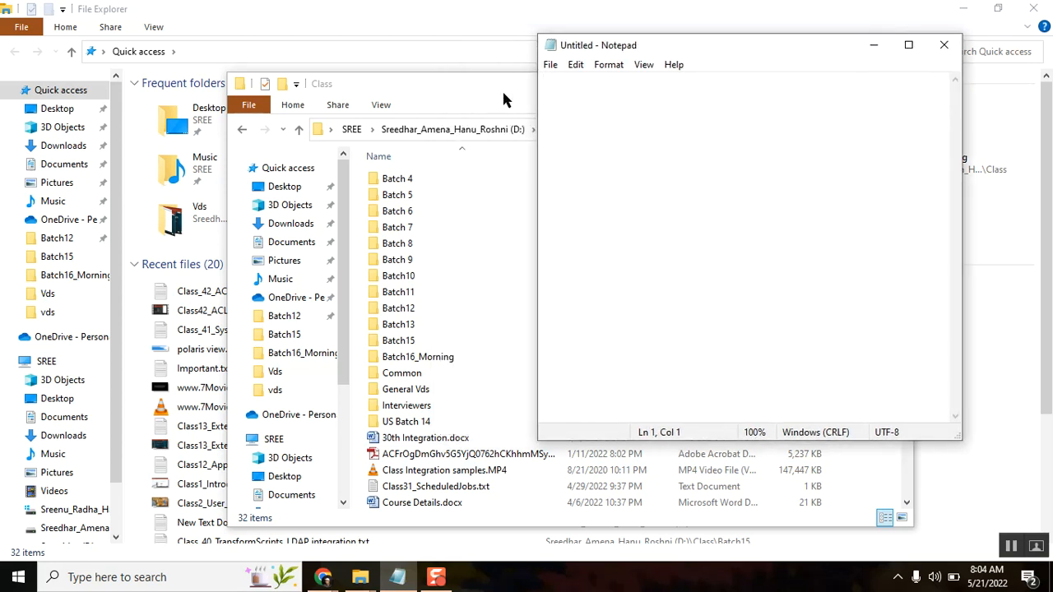
Step: Open the Batch16_Morning folder and duplicate Class13_Extends table_ReferenceQualifier.txt in the same folder
left_click(458, 83)
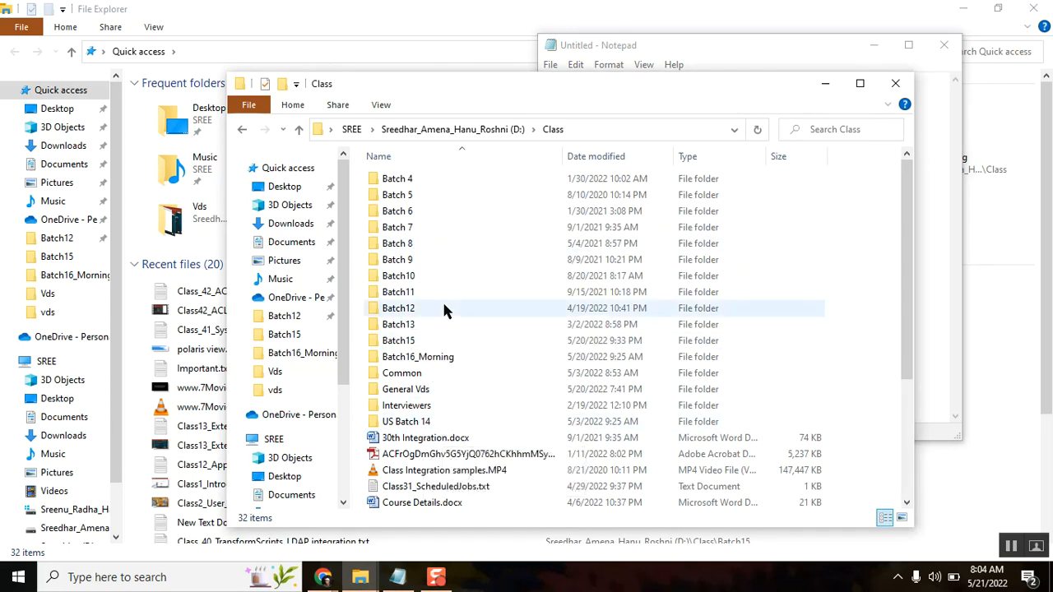
double_click(416, 364)
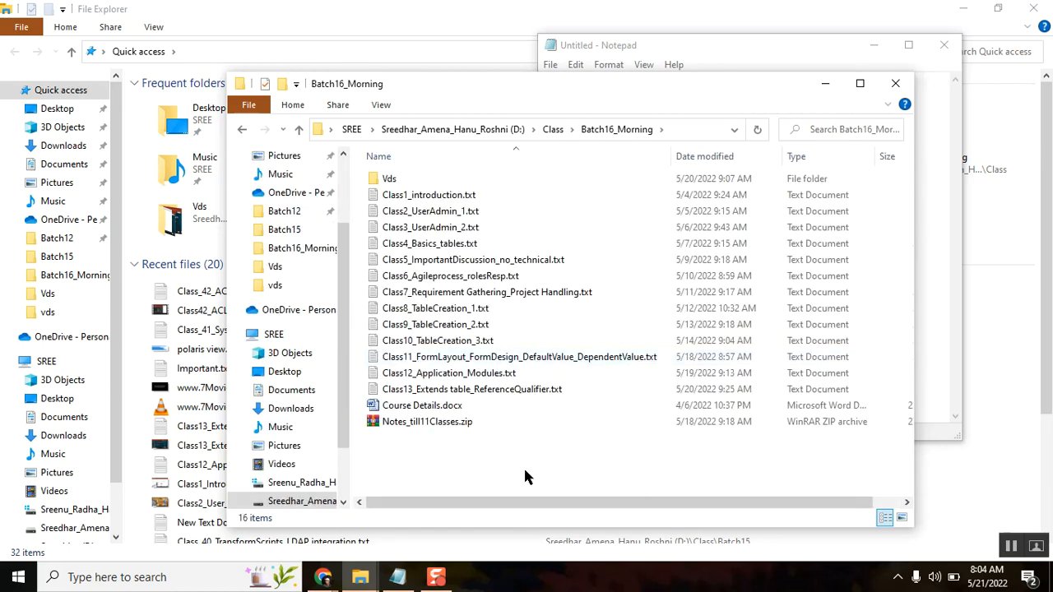
mouse_move(326, 580)
left_click(491, 392)
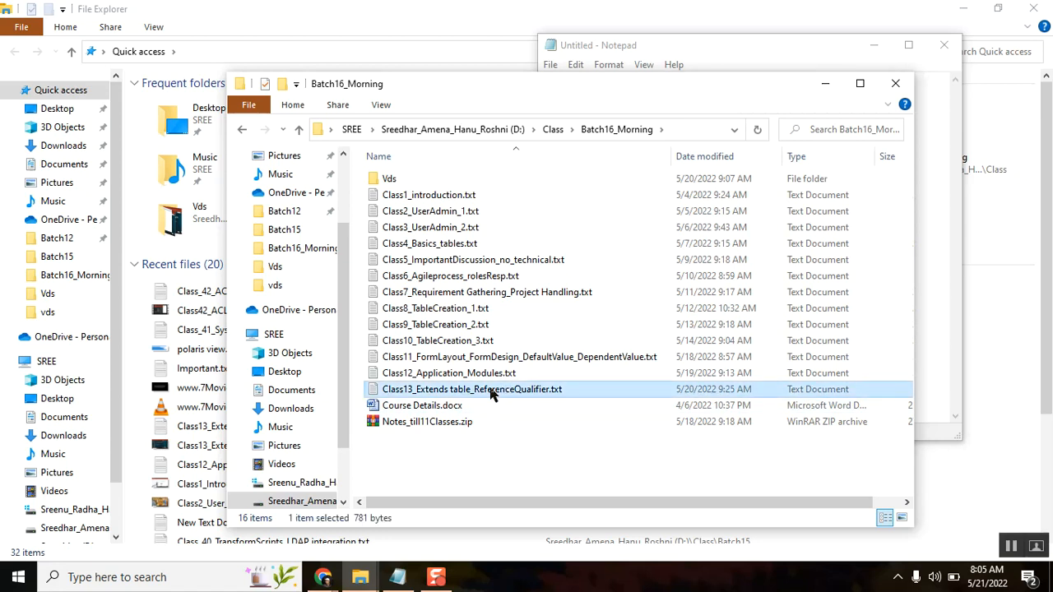
left_click(448, 453)
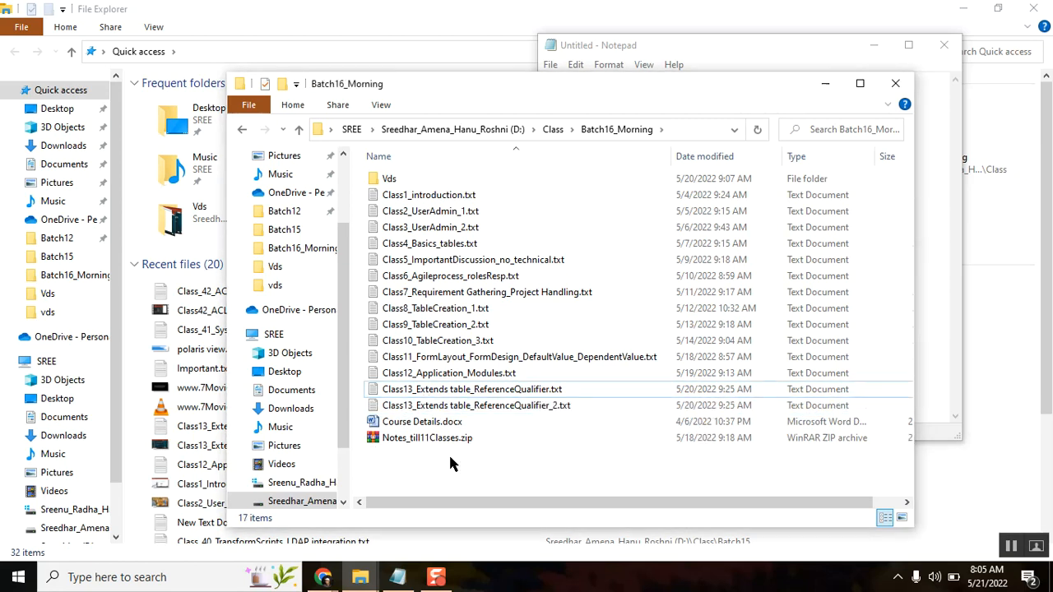
Step: Rename the copied Class13 text file as Class14_.txt
left_click(450, 407)
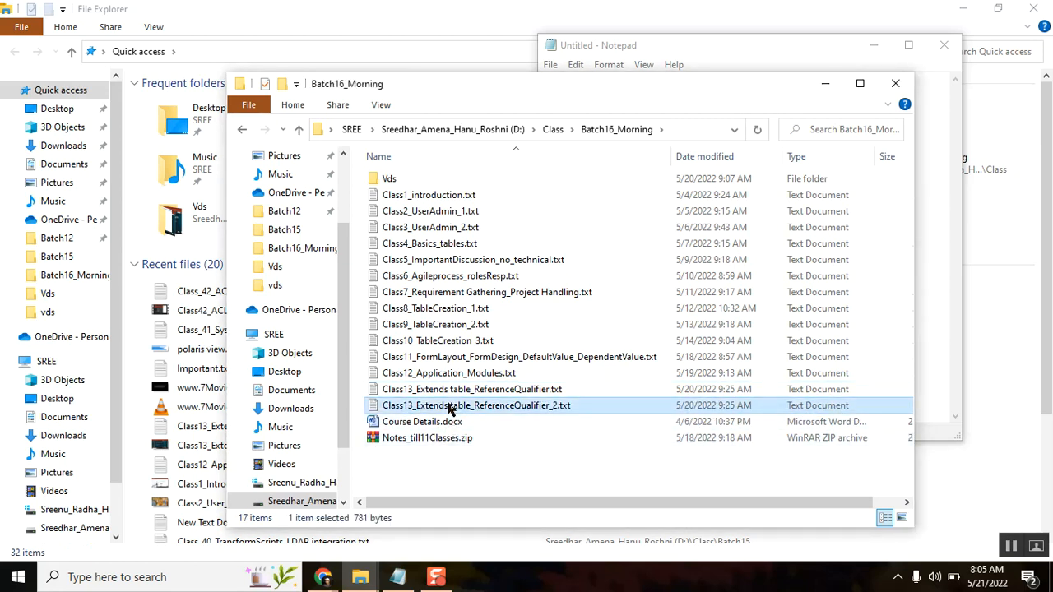
right_click(448, 405)
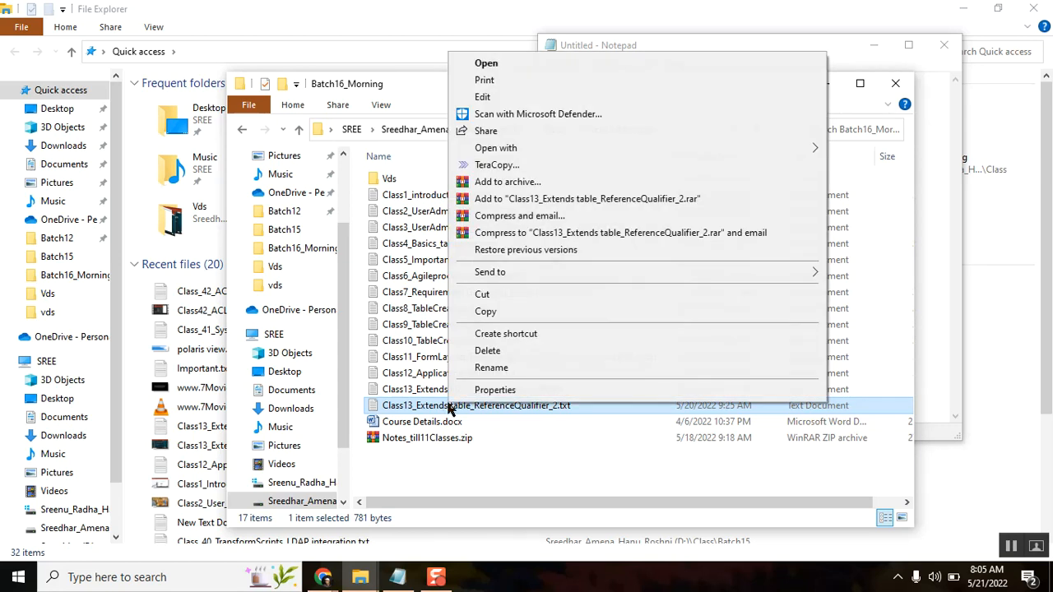
left_click(491, 367)
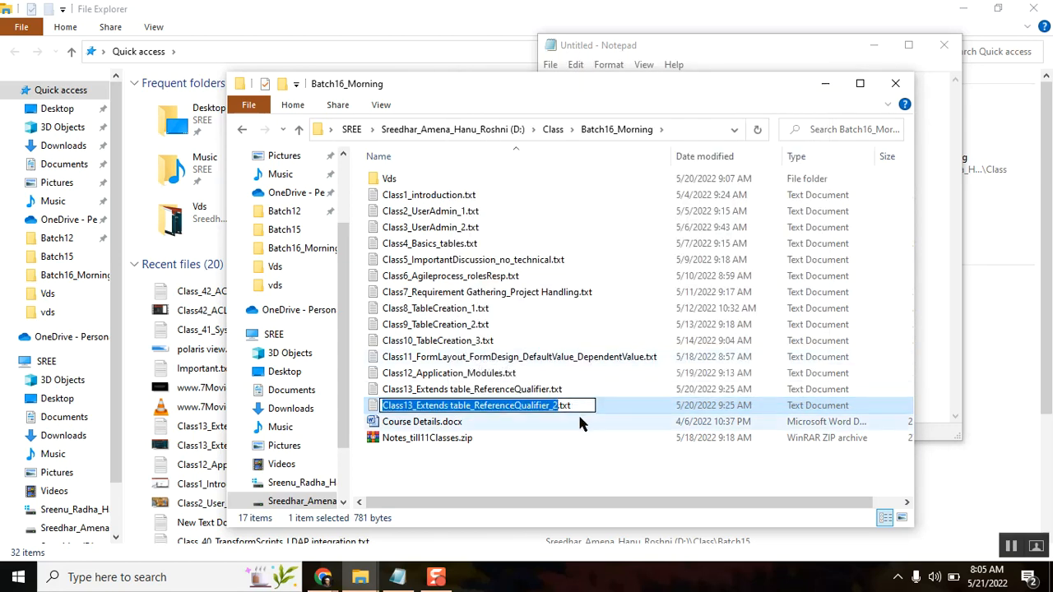
left_click(557, 407)
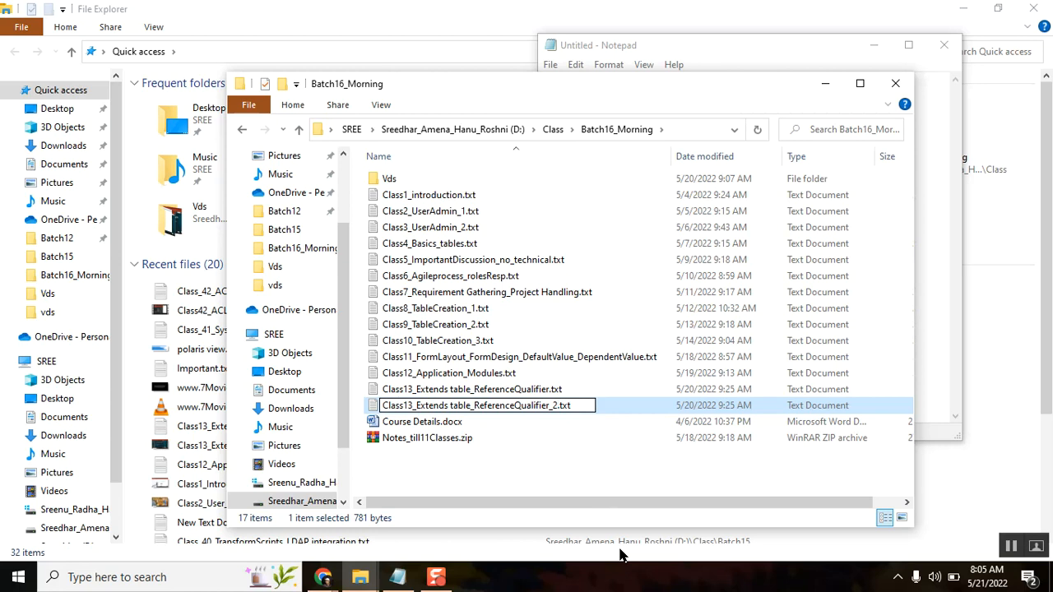
key("BackSpace")
key("BackSpace")
key("Home")
key("Right")
key("Right")
key("Right")
key("Right")
key("Right")
key("Delete")
key("Delete")
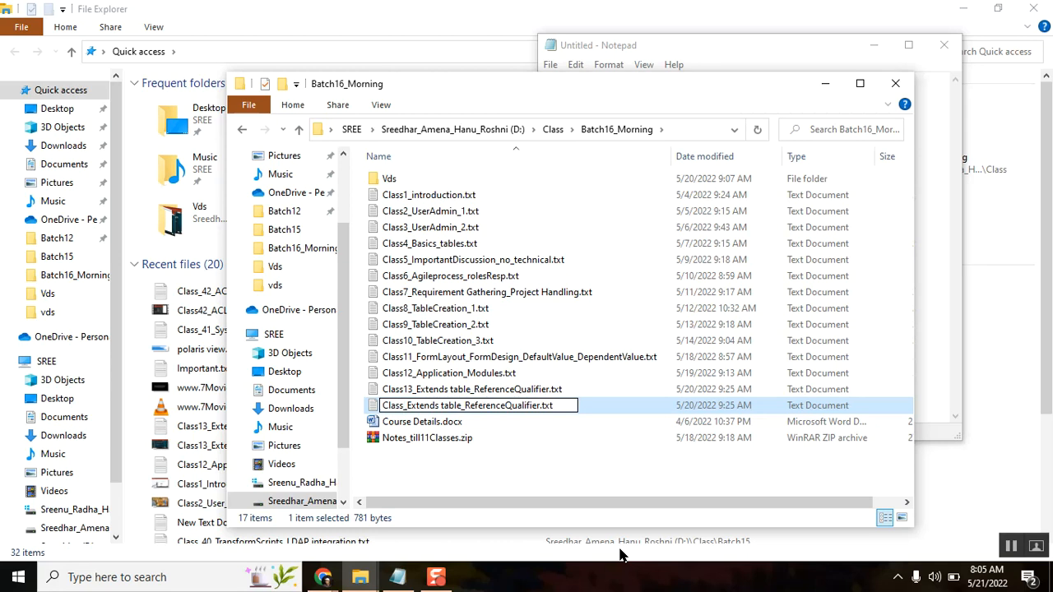
type("14")
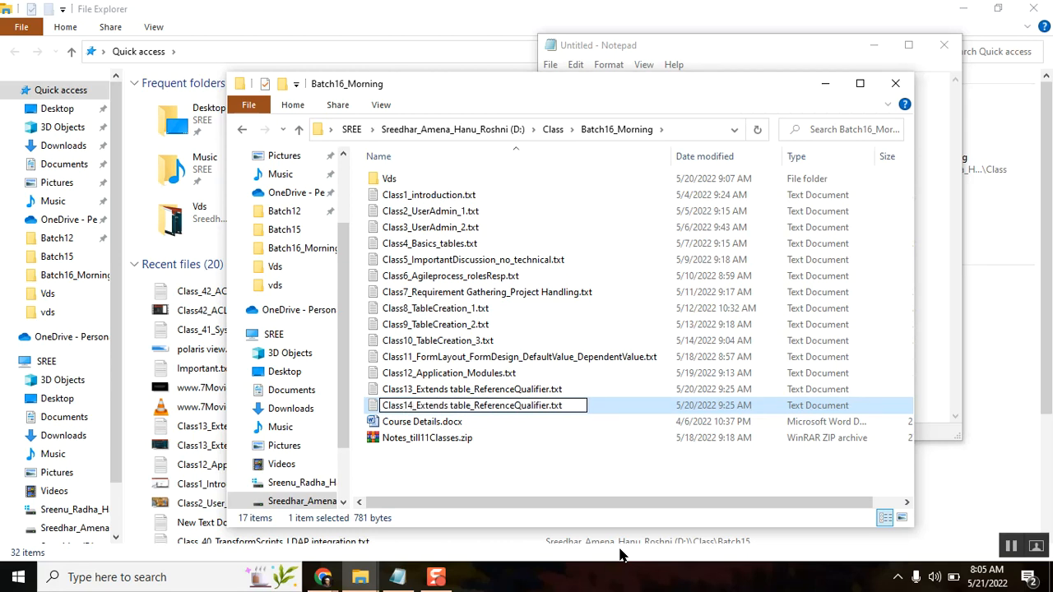
key("Right")
key("Delete")
key("Delete")
key("Delete")
key("Delete")
key("Delete")
key("Delete")
key("Delete")
key("Delete")
key("Delete")
key("Delete")
key("Delete")
key("Delete")
key("Delete")
key("Delete")
key("Delete")
key("Delete")
key("Delete")
key("Delete")
key("Delete")
key("Delete")
key("Delete")
key("Delete")
key("Delete")
key("Delete")
key("Delete")
key("Delete")
key("Delete")
key("Delete")
key("Delete")
key("Delete")
key("Delete")
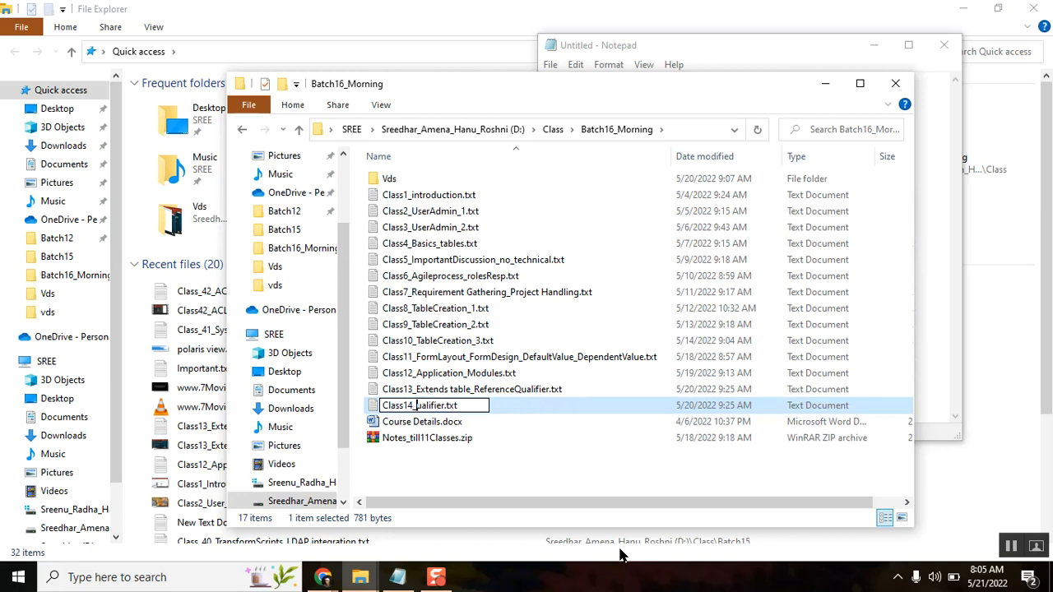
key("Delete")
key("Delete")
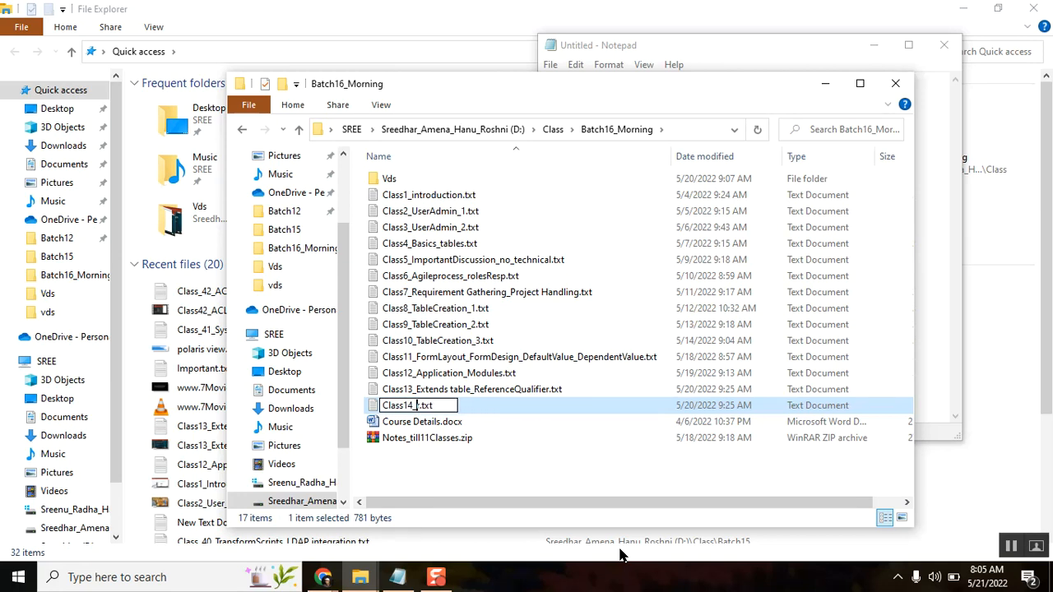
left_click(530, 468)
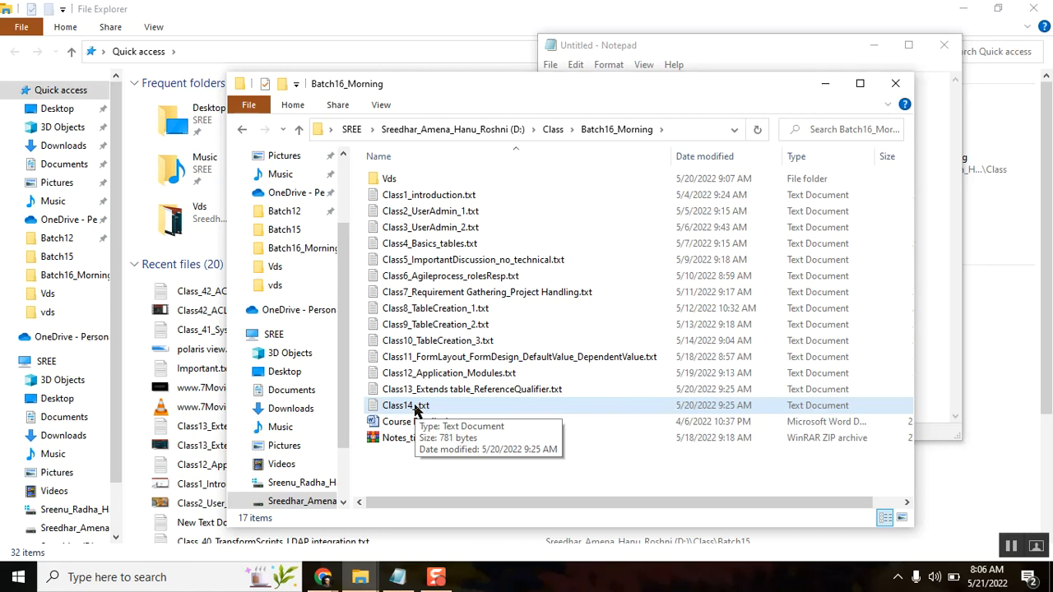
Step: Close the empty untitled Notepad note and open Class14_.txt from the Batch16_Morning folder
left_click(397, 576)
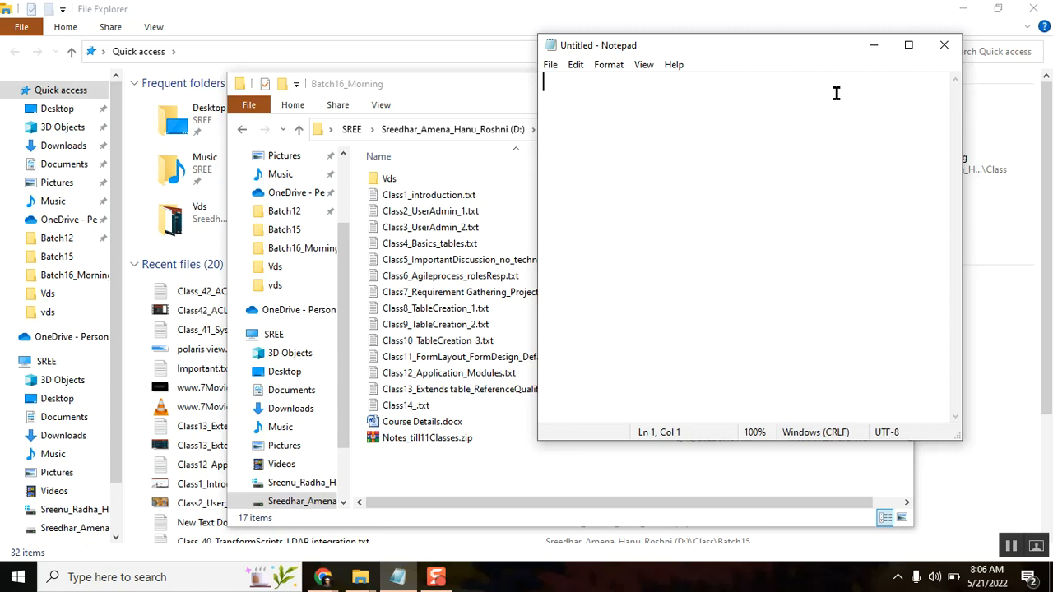
left_click_drag(776, 53, 702, 25)
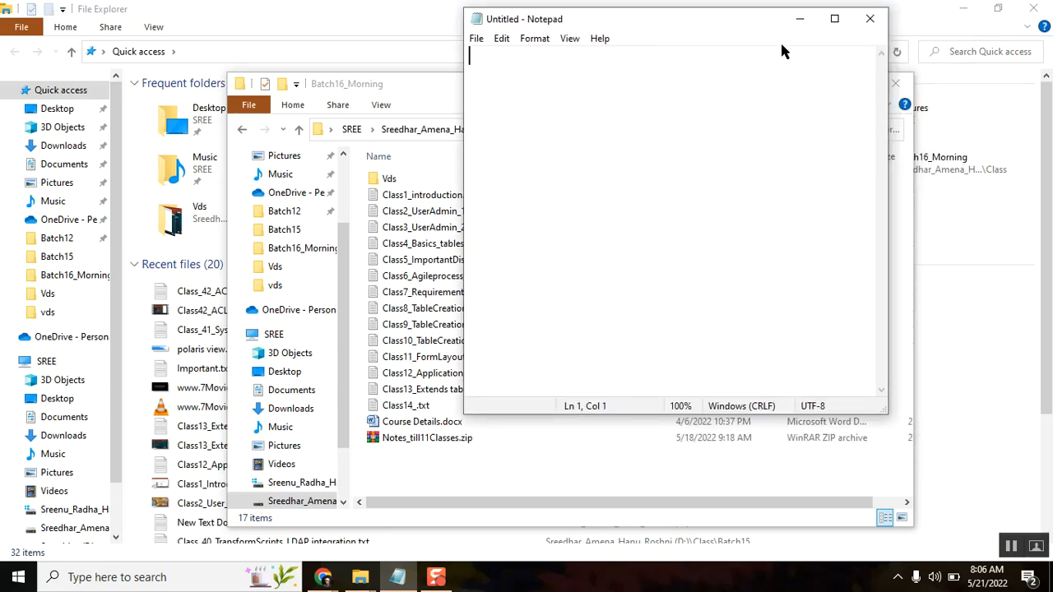
left_click(869, 25)
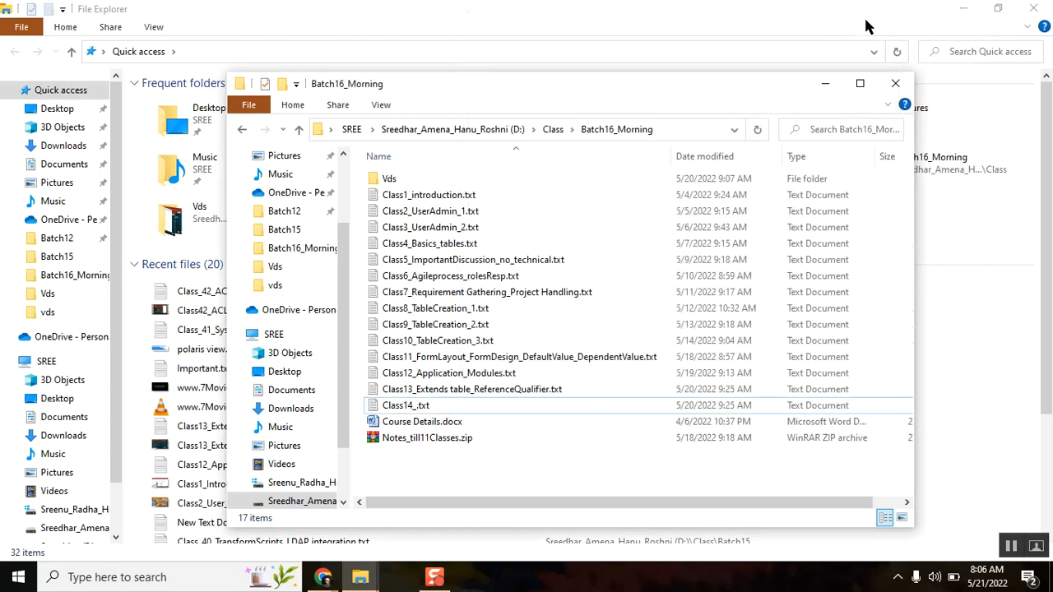
left_click(422, 406)
double_click(422, 407)
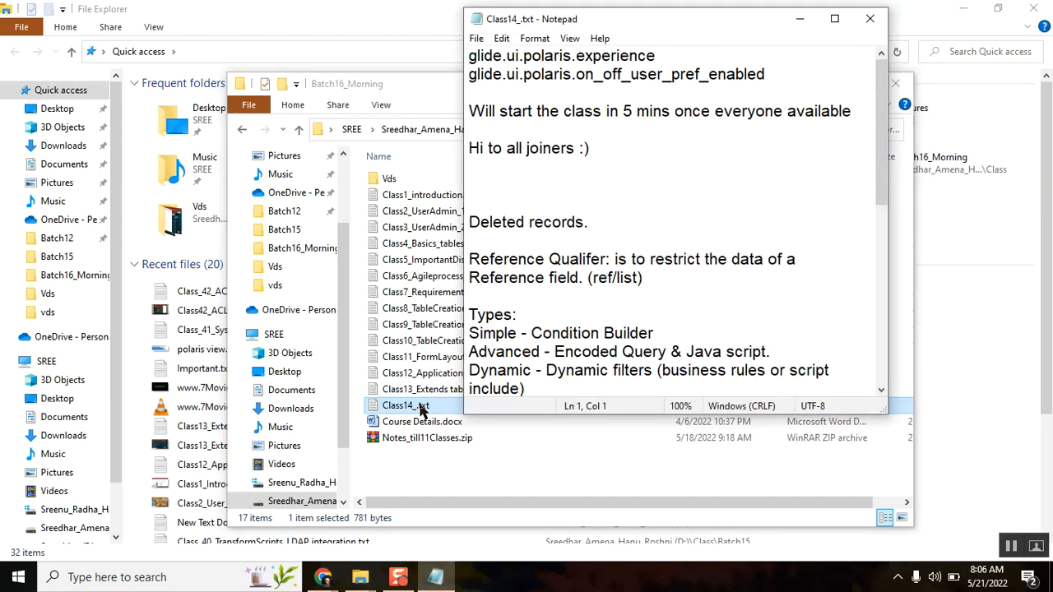
Step: Clear the copied notes in Class14_.txt, keeping only the heading "Dictionary Override:"
left_click(423, 408)
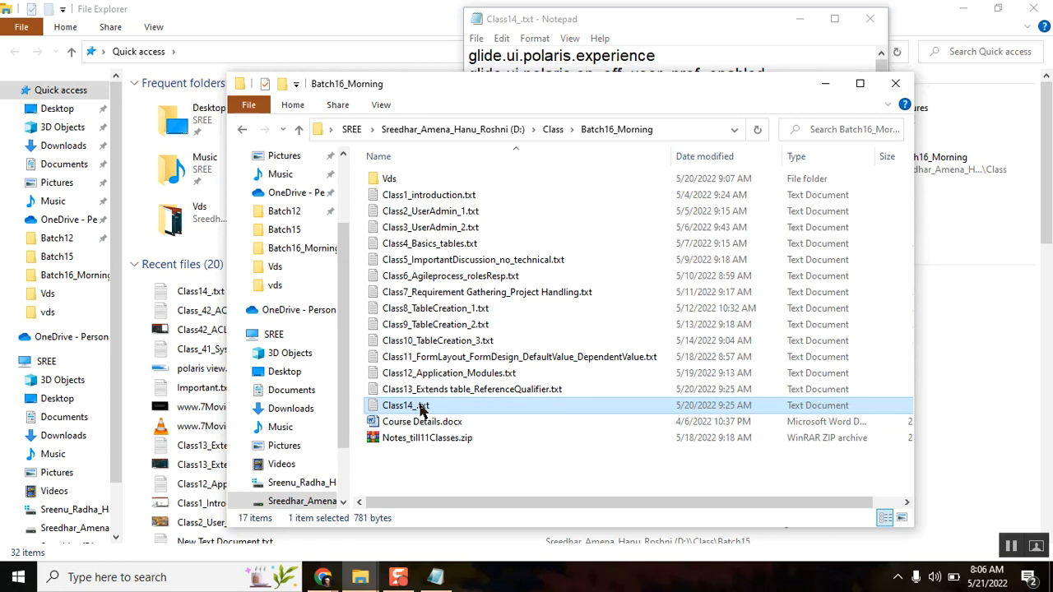
left_click(642, 29)
left_click_drag(883, 130, 896, 338)
left_click(672, 338)
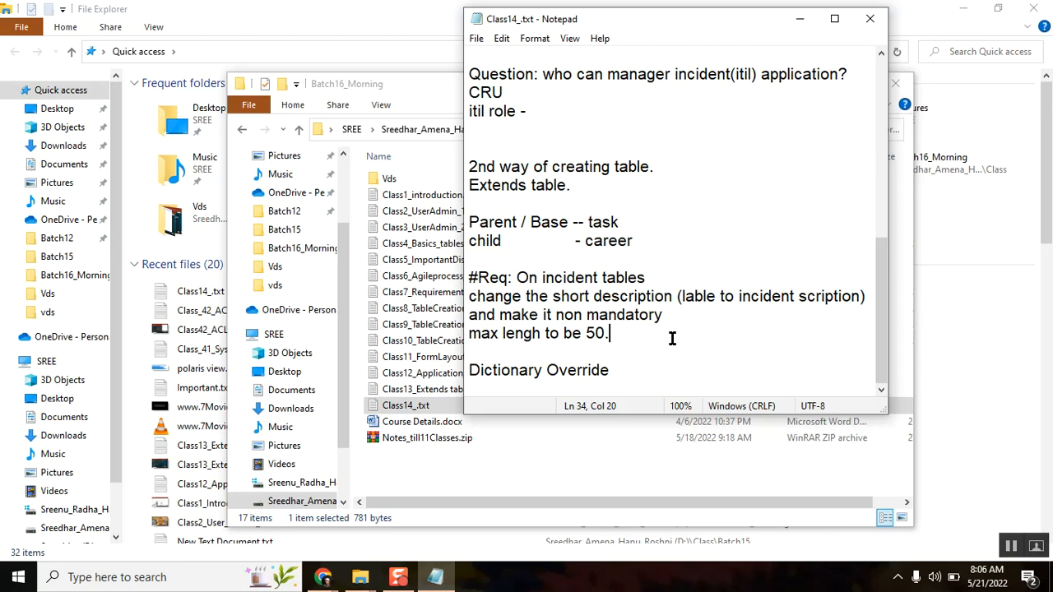
left_click(644, 350)
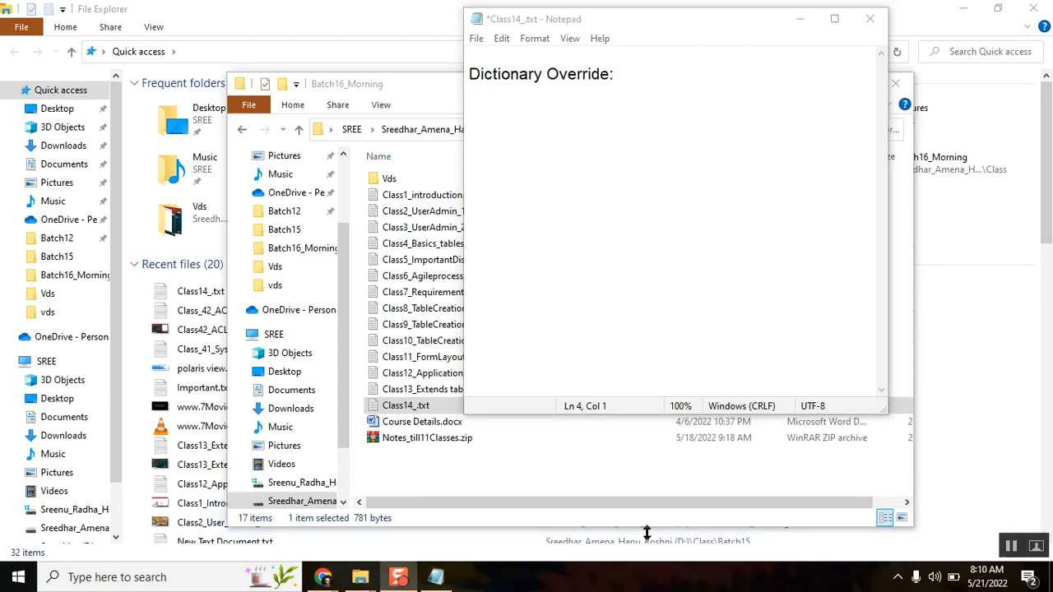
Step: Add the line "1 - 5 requirement" below the Dictionary Override heading, with a blank line between them
left_click(536, 123)
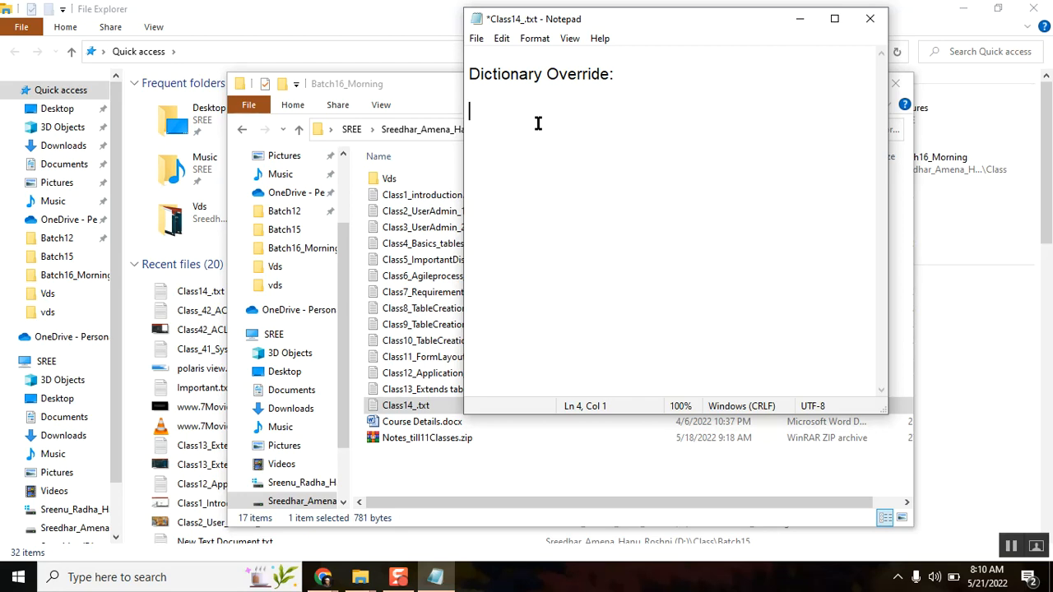
type("1 - ")
type("5sc")
key("BackSpace")
key("BackSpace")
type("sce")
key("BackSpace")
key("BackSpace")
key("BackSpace")
type("requiren")
type("e")
key("BackSpace")
key("BackSpace")
type("ment")
double_click(474, 109)
left_click(508, 110)
double_click(510, 110)
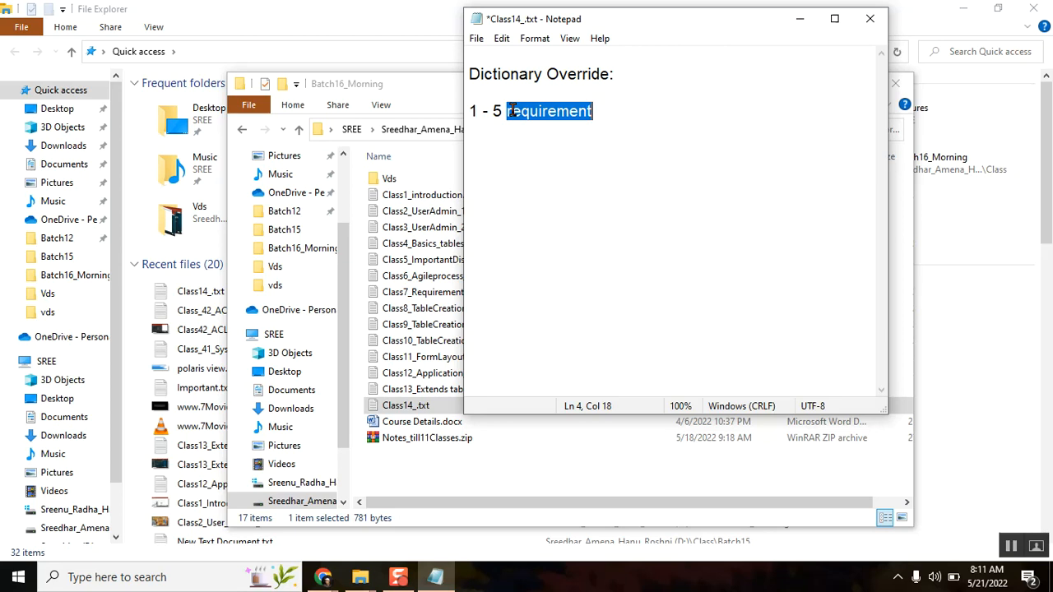
left_click_drag(483, 111, 468, 111)
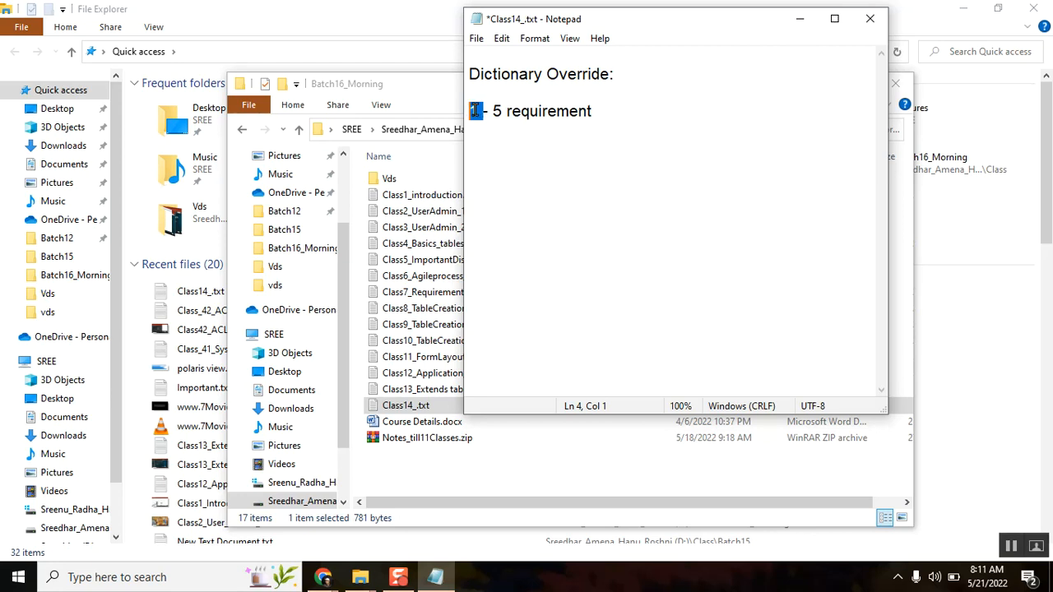
left_click(469, 114)
double_click(470, 114)
Step: Add the line "basic -sas.." below the requirement line, separated by a blank line
left_click(623, 108)
key("Return")
key("Return")
type("basic")
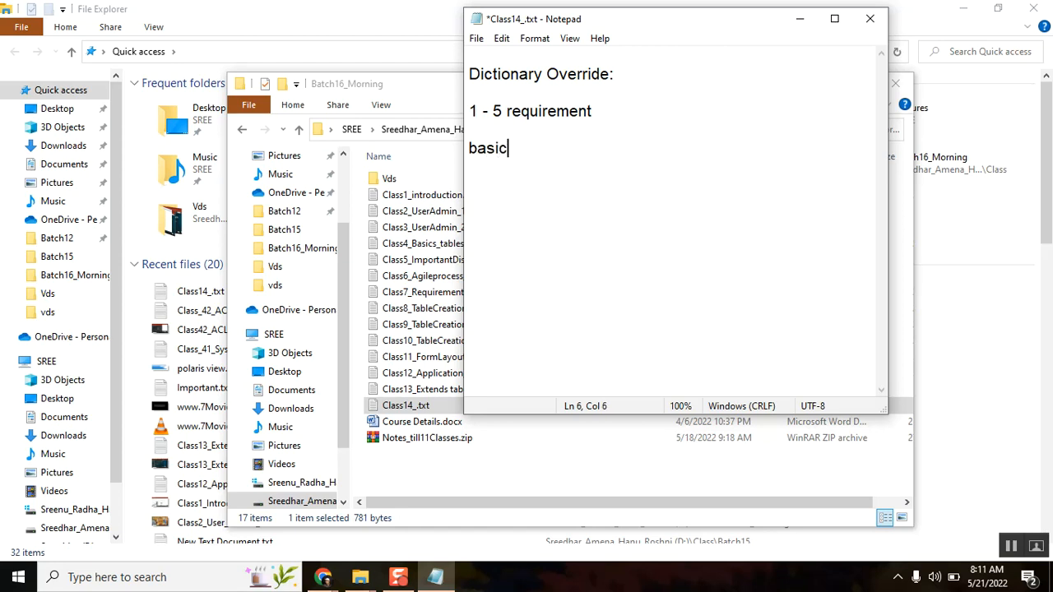
type(" -sas..tu")
key("BackSpace")
key("BackSpace")
left_click(488, 148)
double_click(489, 148)
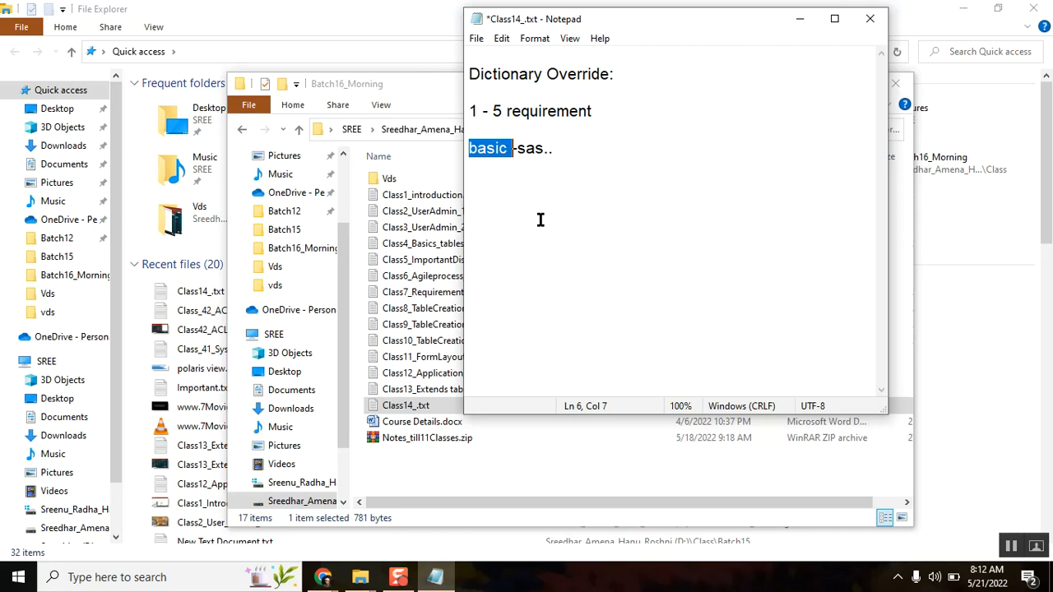
left_click(542, 148)
double_click(544, 150)
left_click(512, 153)
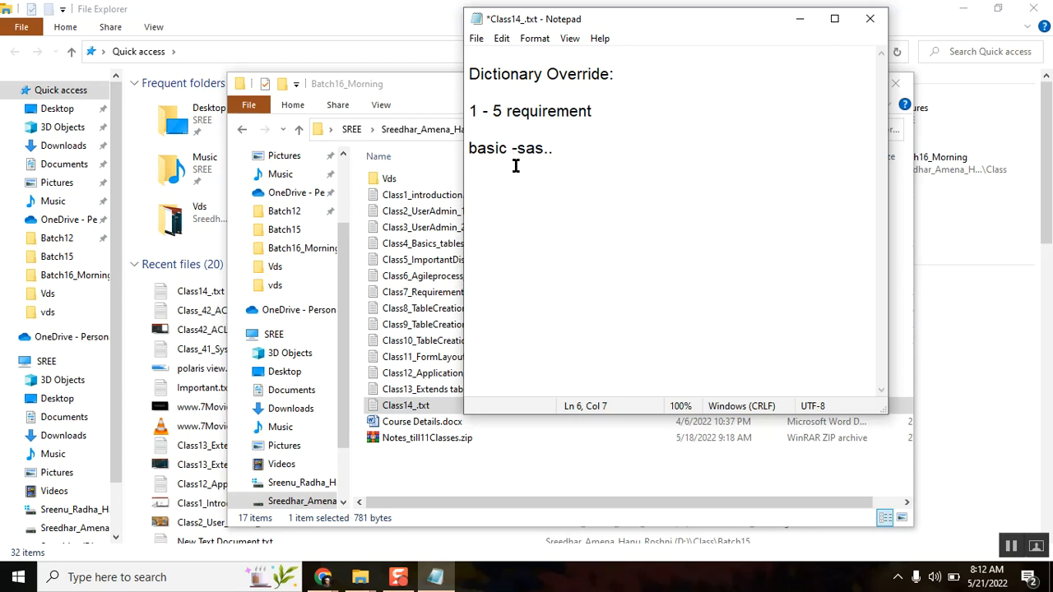
double_click(488, 150)
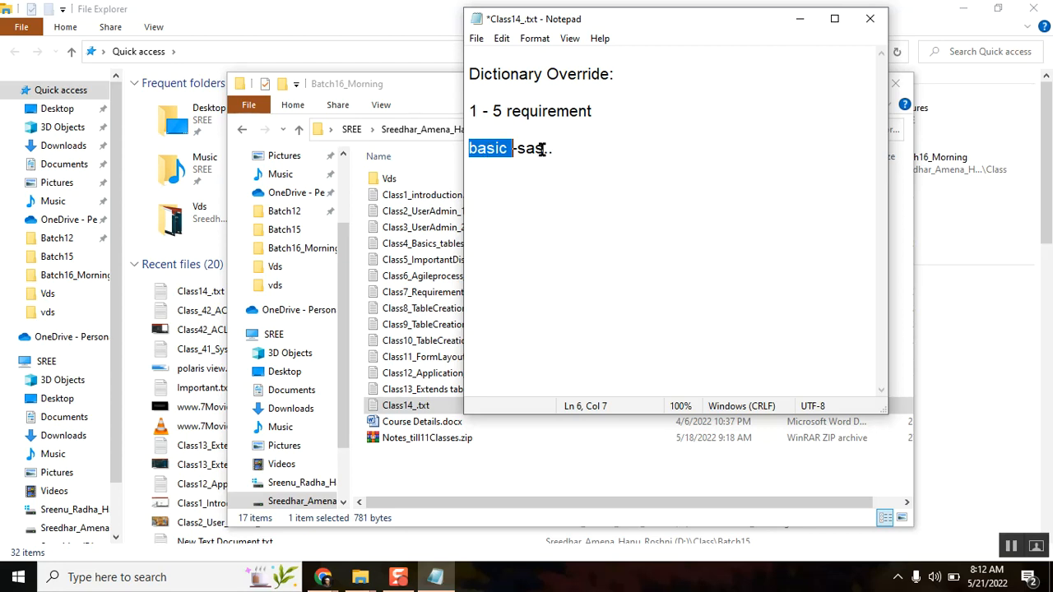
Step: Add the line "2000" below the "basic -sas.." line, separated by a blank line
left_click(578, 146)
key("Return")
key("Return")
type("2000")
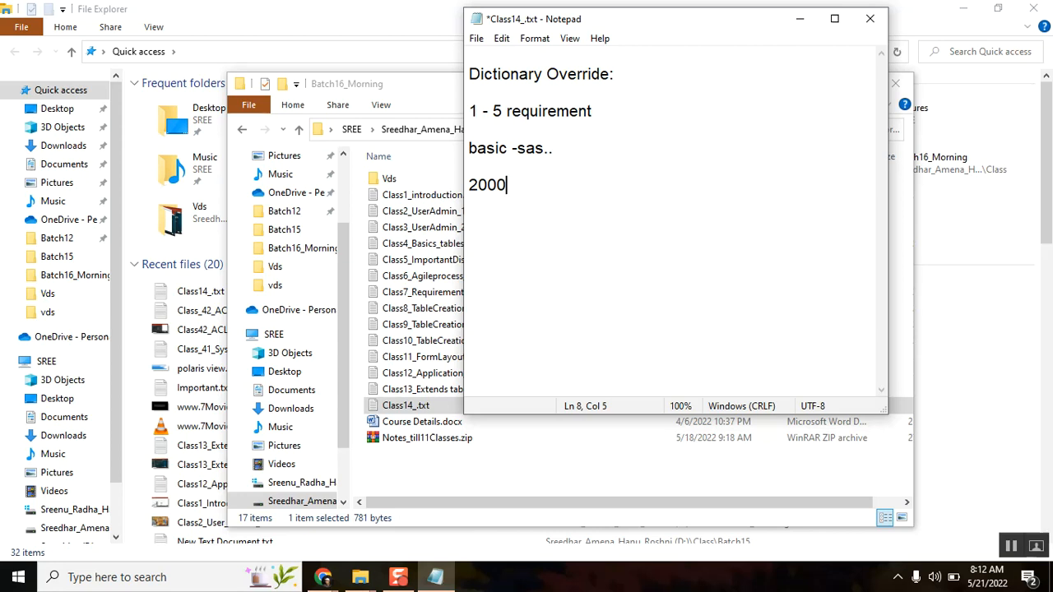
Step: Append "3 fake" to the "2000" line and add the line "200 hours" below it, separated by a blank line
type("3 fake")
double_click(479, 185)
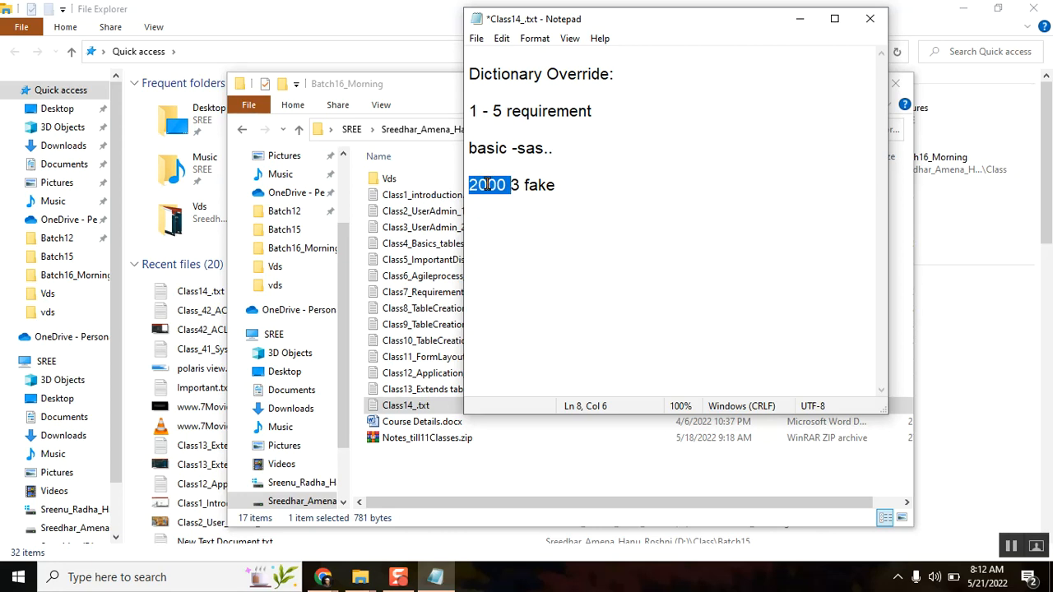
left_click(569, 181)
key("Return")
key("Return")
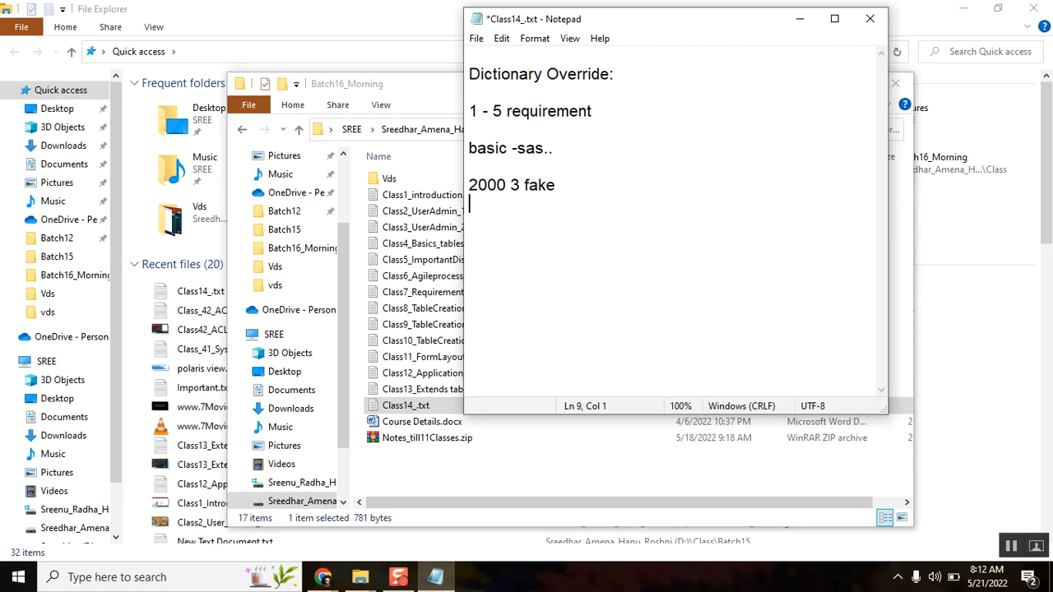
type("200 hours")
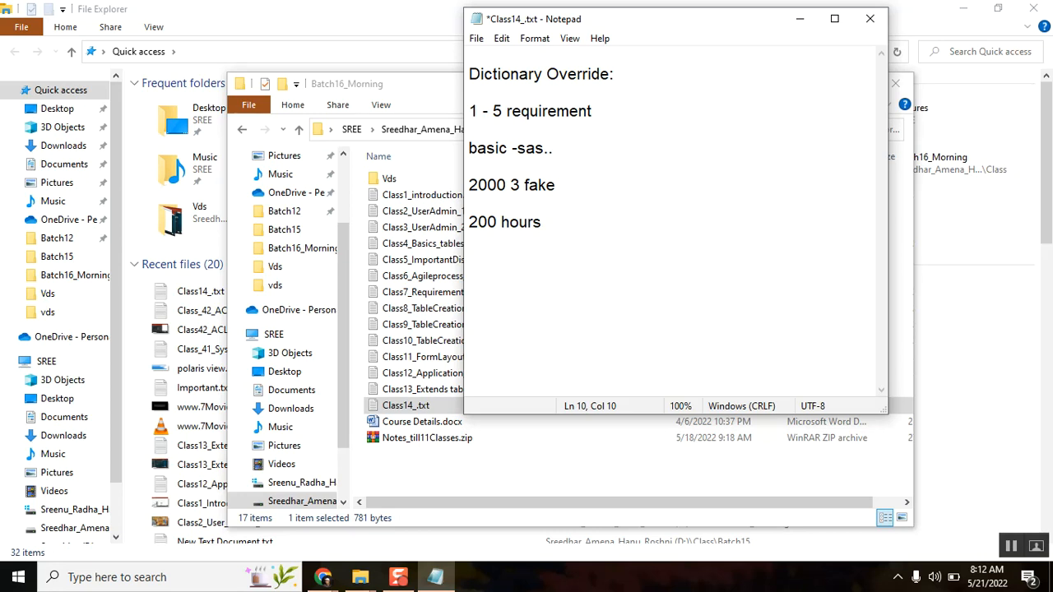
Step: Change the hours line to read "300 hours"
double_click(477, 221)
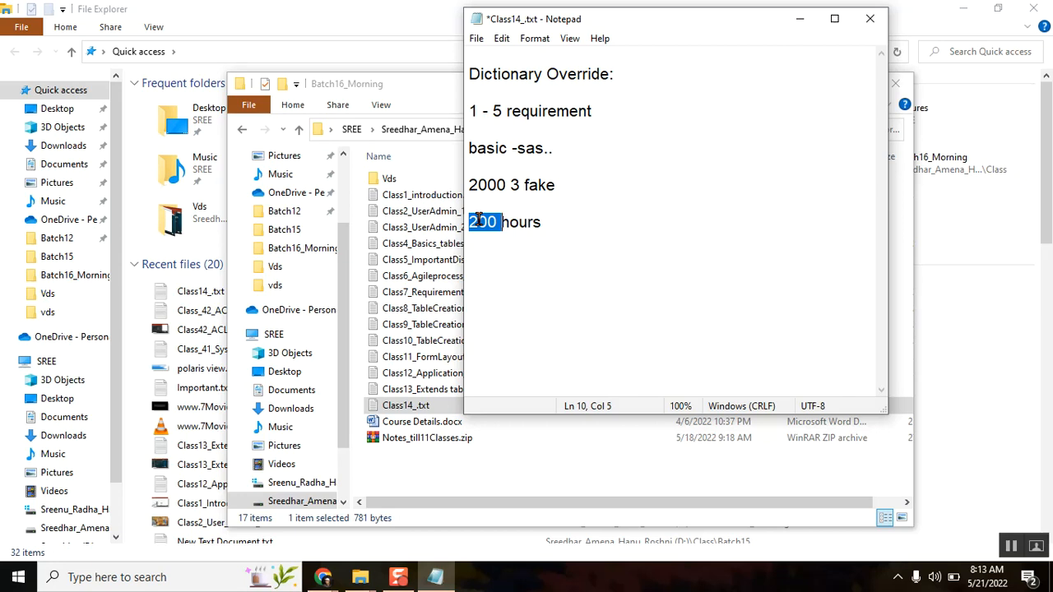
double_click(471, 228)
left_click(567, 226)
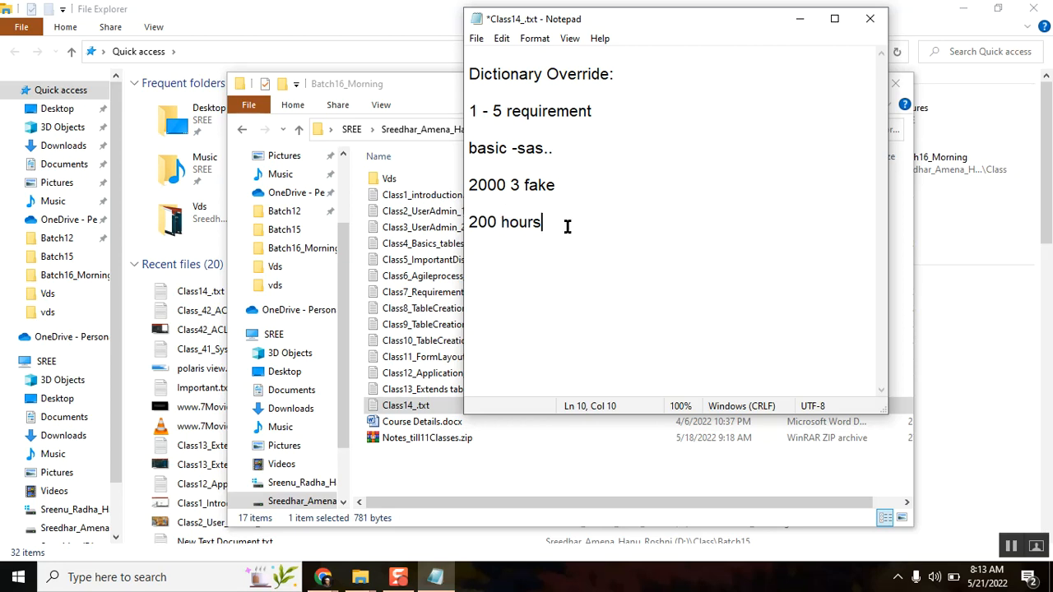
double_click(488, 219)
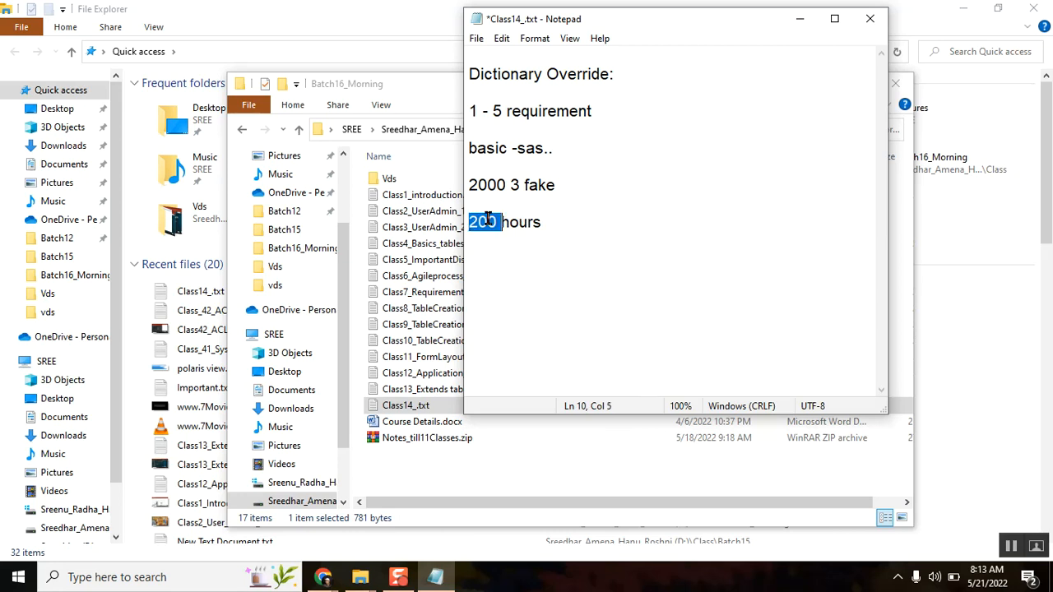
left_click(469, 222)
key("Delete")
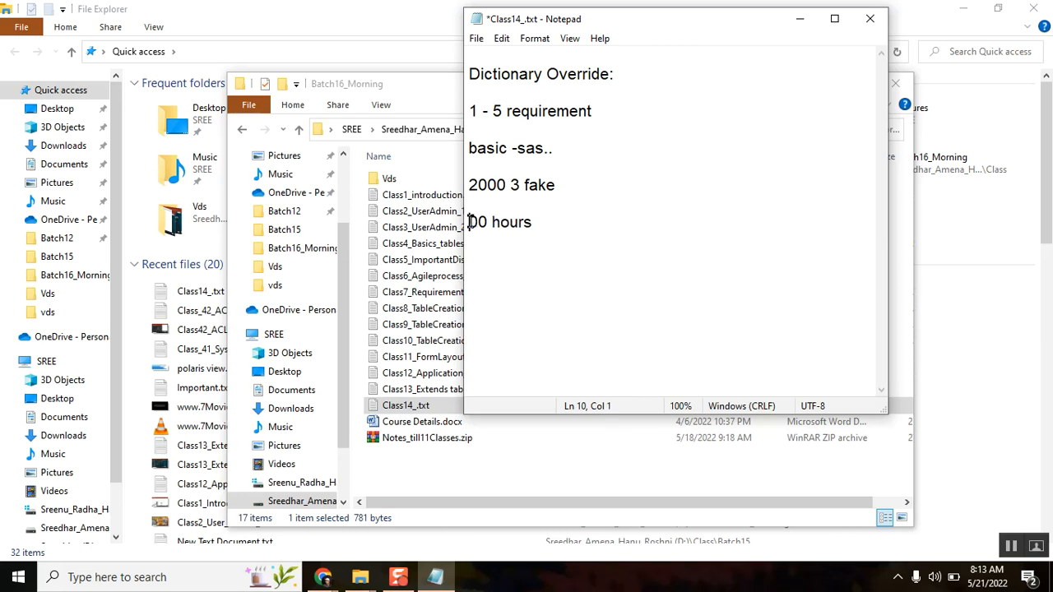
type("3")
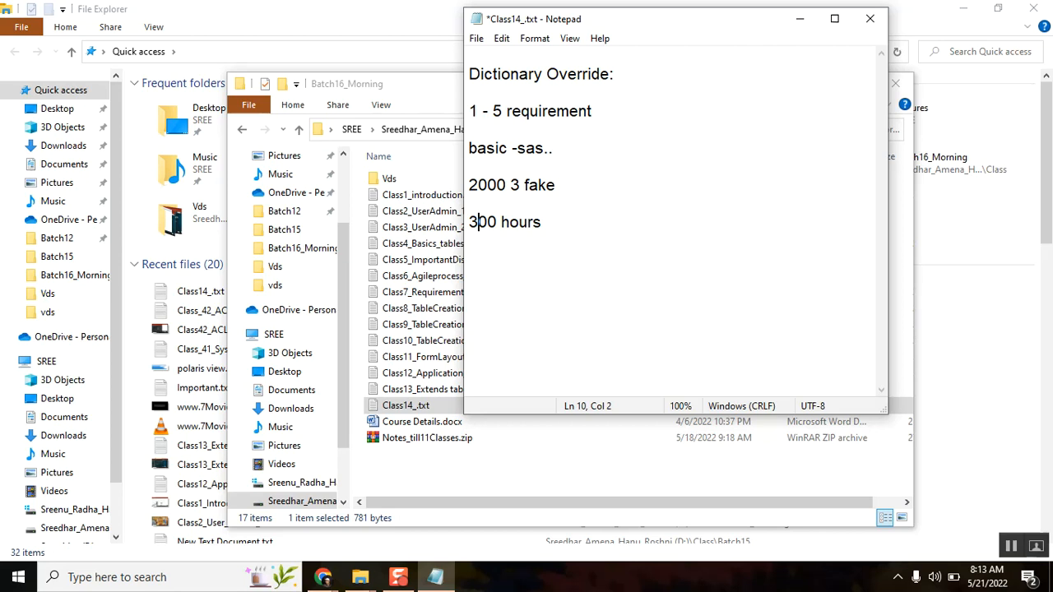
Step: Minimize the Batch16_Morning folder window behind the notes and highlight "300" in the hours line
left_click(412, 82)
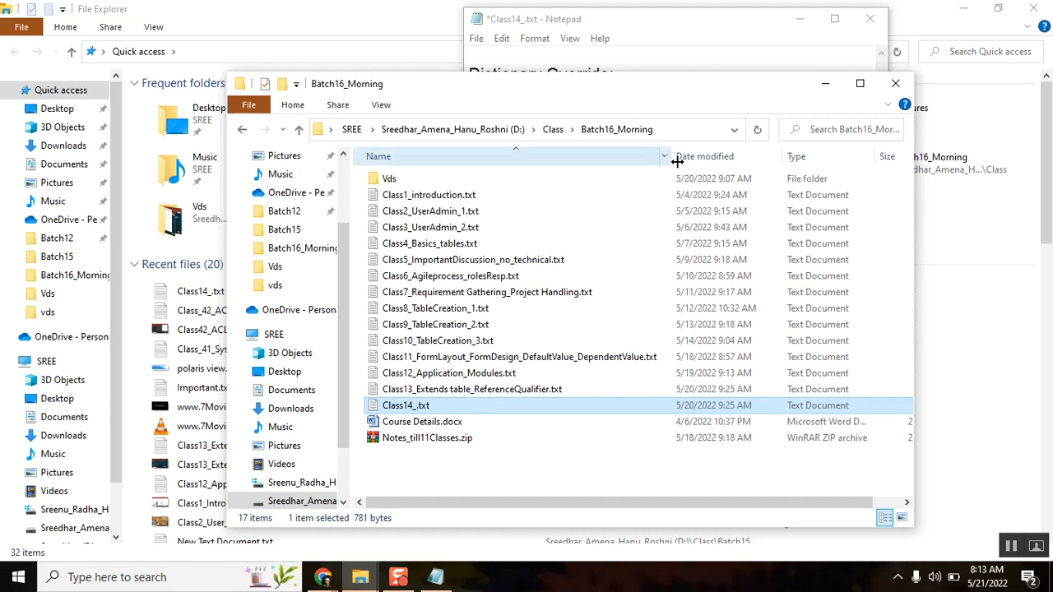
left_click(825, 89)
left_click(501, 222)
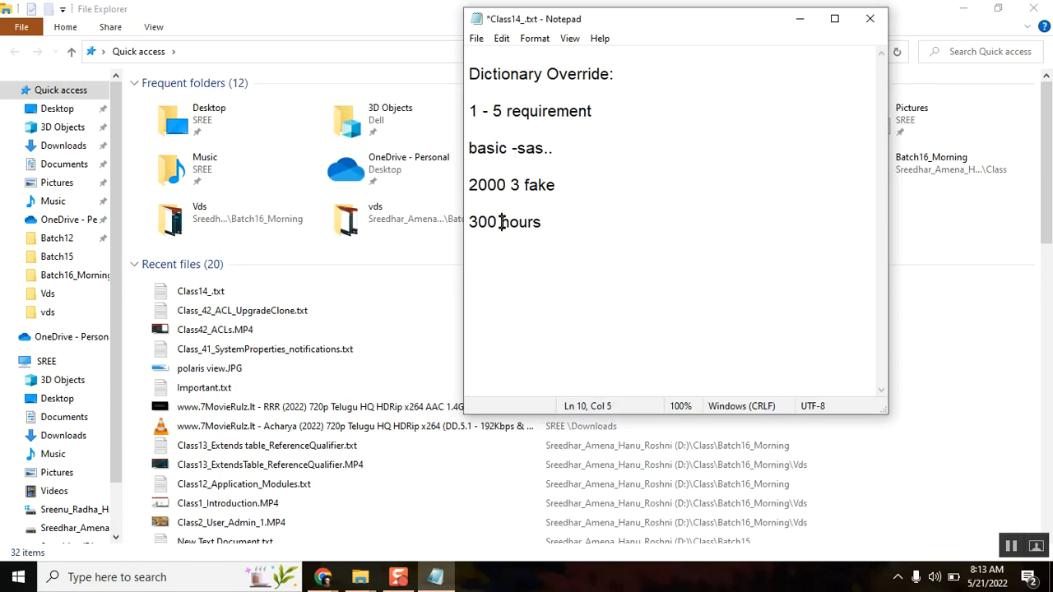
left_click(466, 222, "shift")
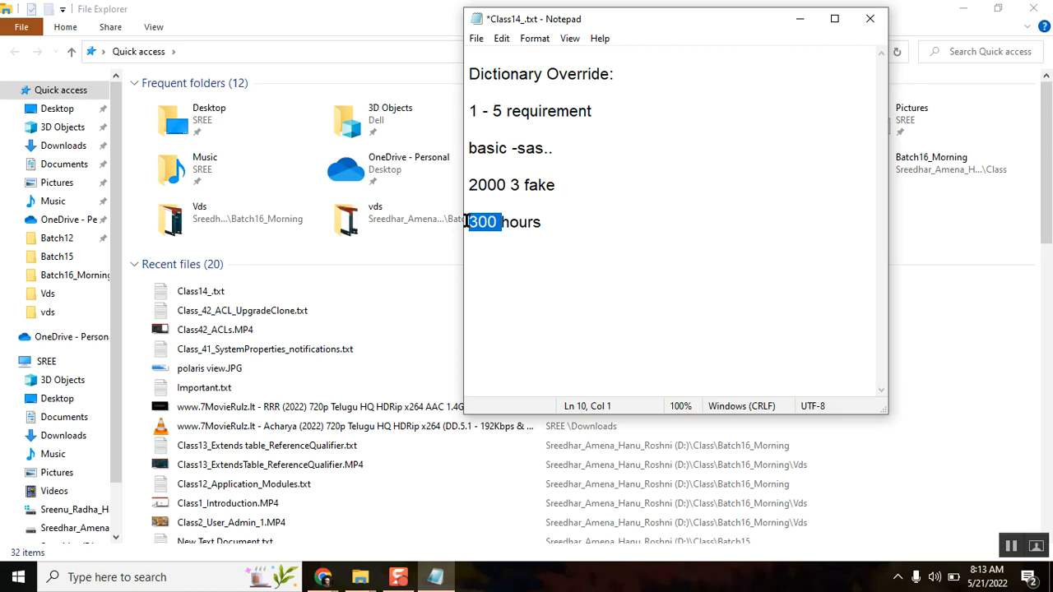
left_click(470, 66)
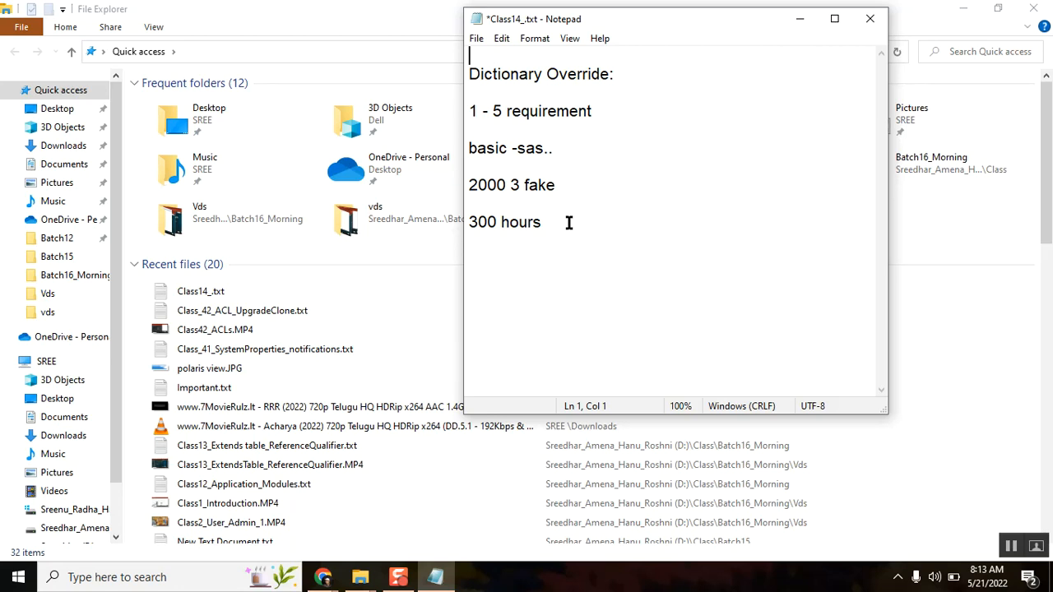
left_click(517, 256)
Step: Add the line "14 -" below the "300 hours" line, separated by a blank line
left_click(554, 222)
key("Return")
key("Return")
type("14 -")
key("Return")
double_click(474, 259)
left_click(503, 258)
Step: Open the Batch16_Morning folder in File Explorer, then return to the Class14_.txt notes in Notepad
left_click(413, 24)
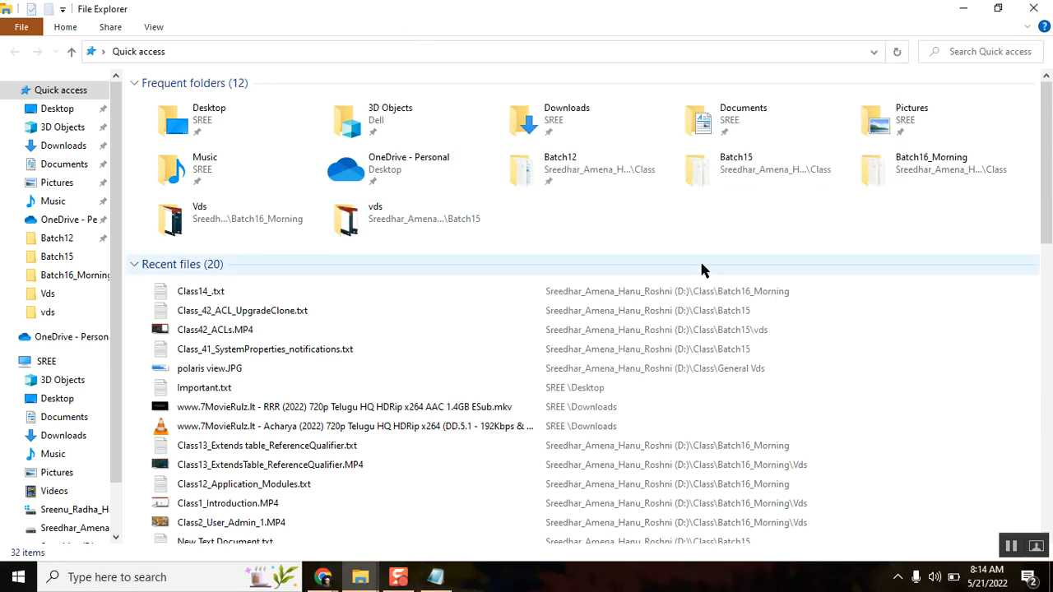
double_click(942, 163)
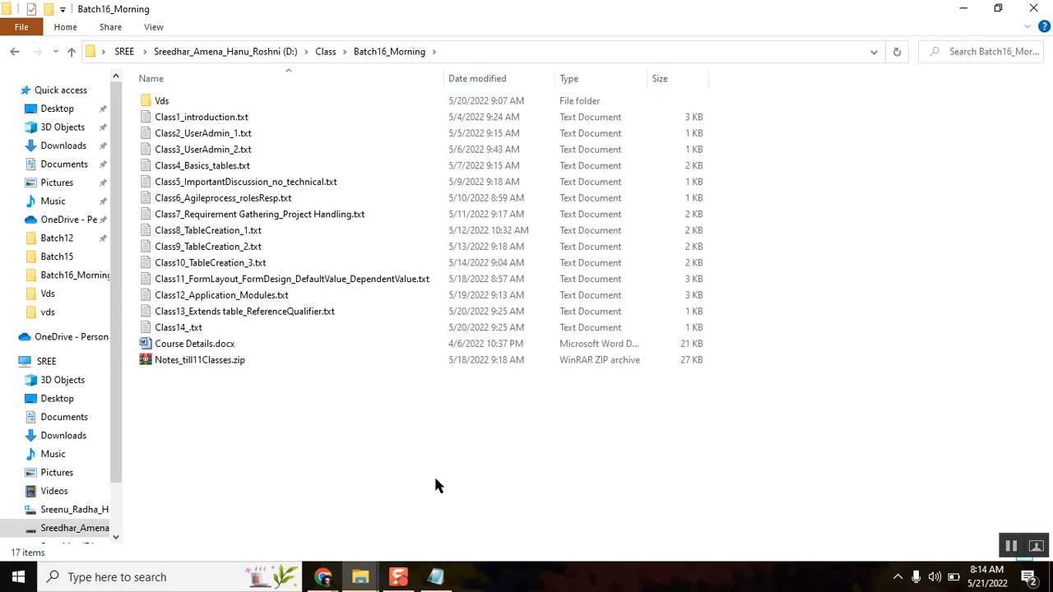
mouse_move(437, 577)
left_click(437, 553)
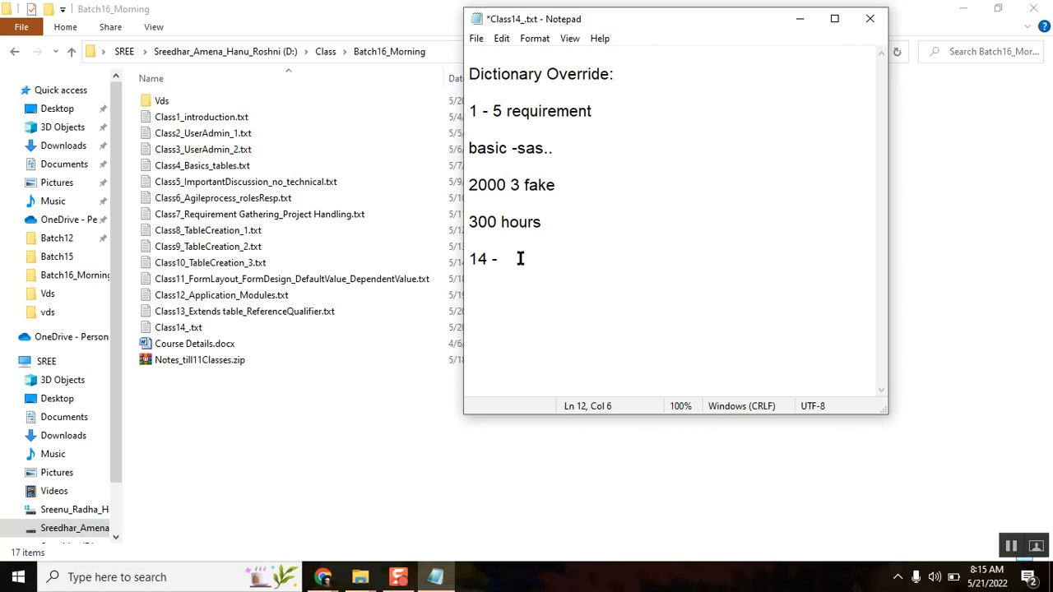
Step: Insert a line containing "2" directly above the "14 -" line
double_click(471, 260)
left_click(480, 241)
key("Return")
type("2")
left_click(508, 275)
left_click(484, 253)
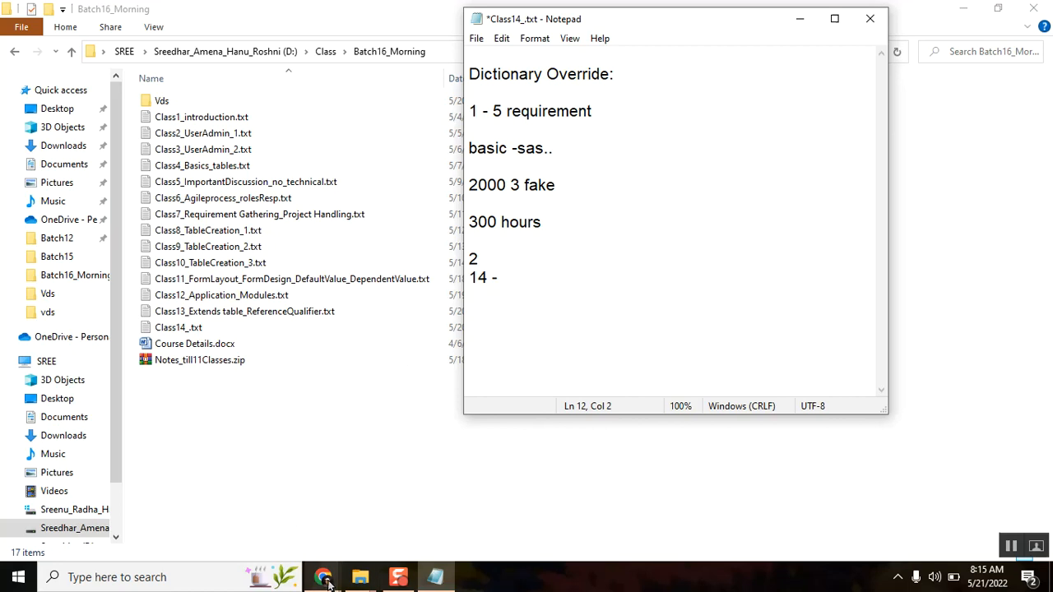
mouse_move(325, 581)
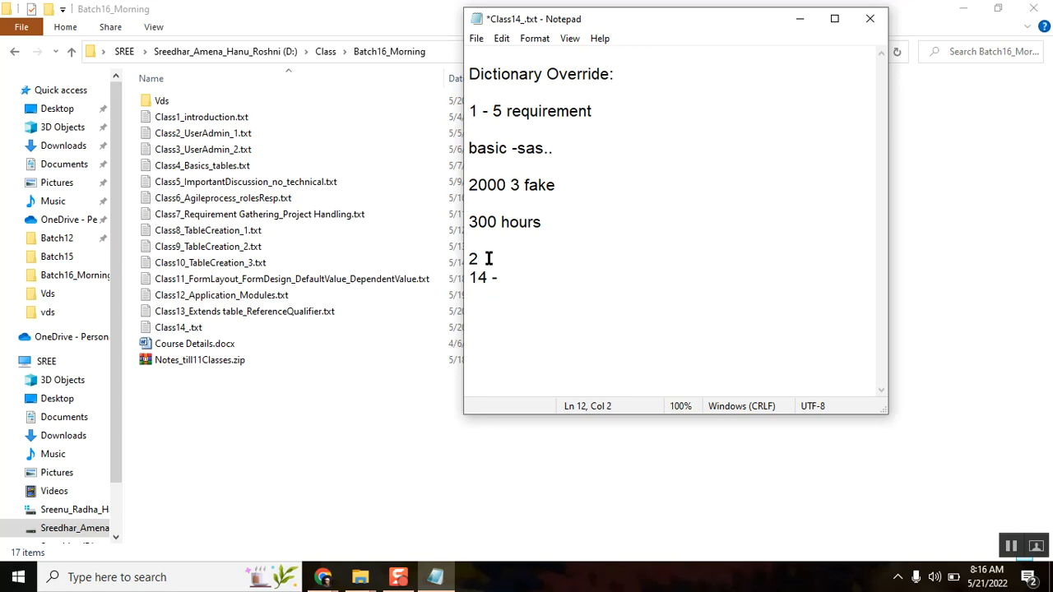
Step: Replace everything below the Dictionary Override heading with the lines "parent - child", "task - incident" and "cmdb - .."
left_click(524, 277)
left_click(488, 266)
left_click(515, 277)
left_click_drag(516, 277, 465, 105)
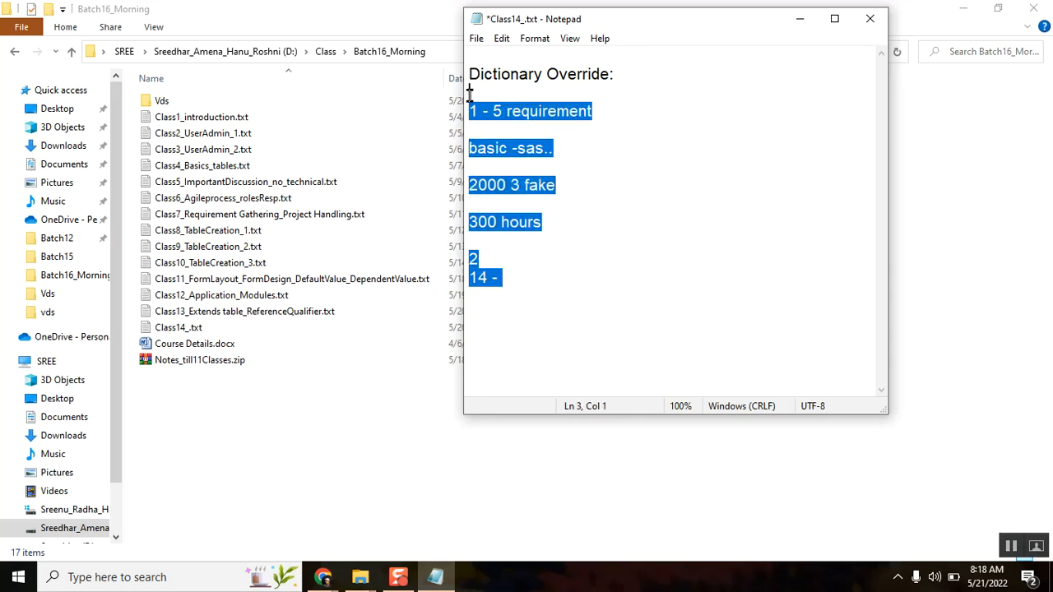
key("BackSpace")
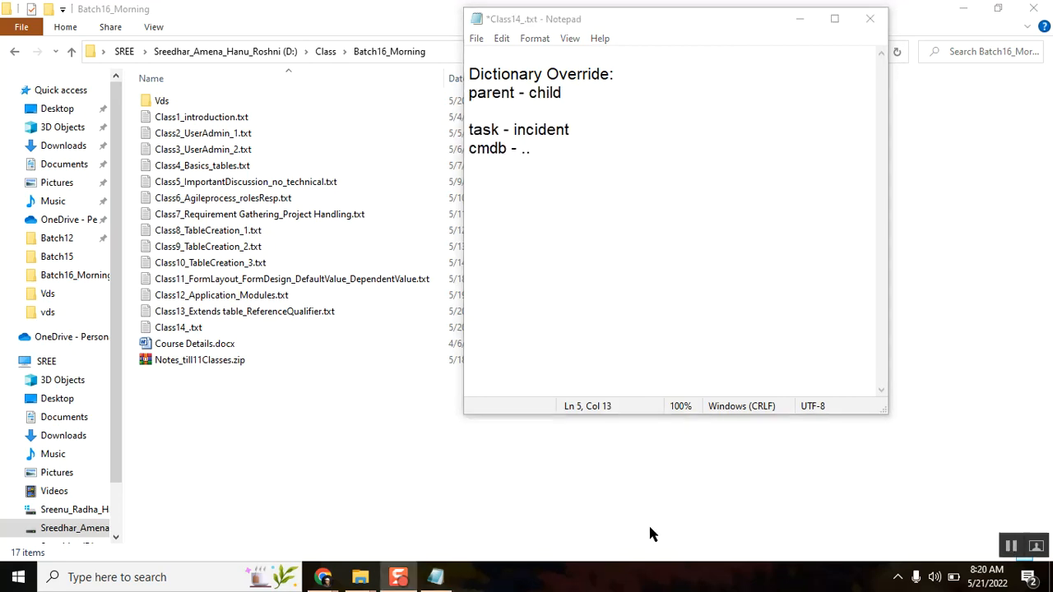
double_click(484, 129)
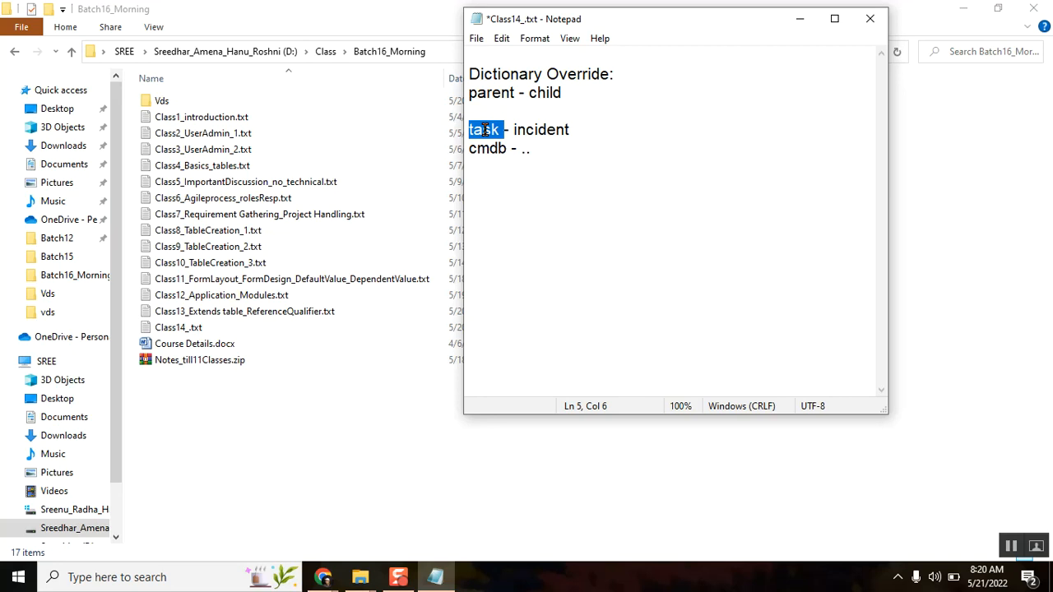
double_click(549, 129)
double_click(497, 73)
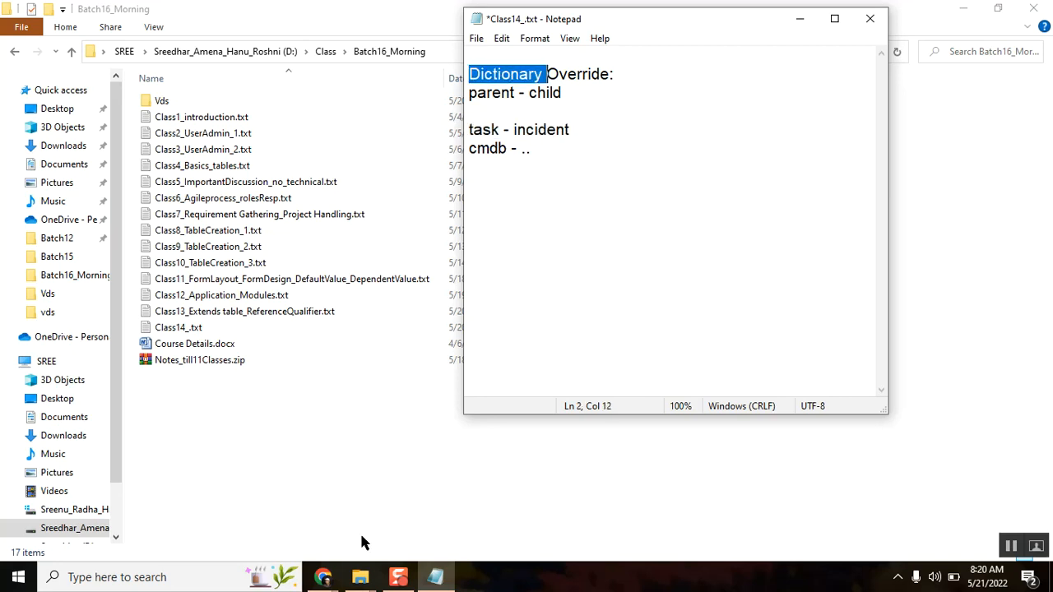
Step: Switch to ServiceNow in Chrome, filter the navigator for "tables" and open the System Definition Tables list in a new tab
mouse_move(321, 581)
left_click(154, 514)
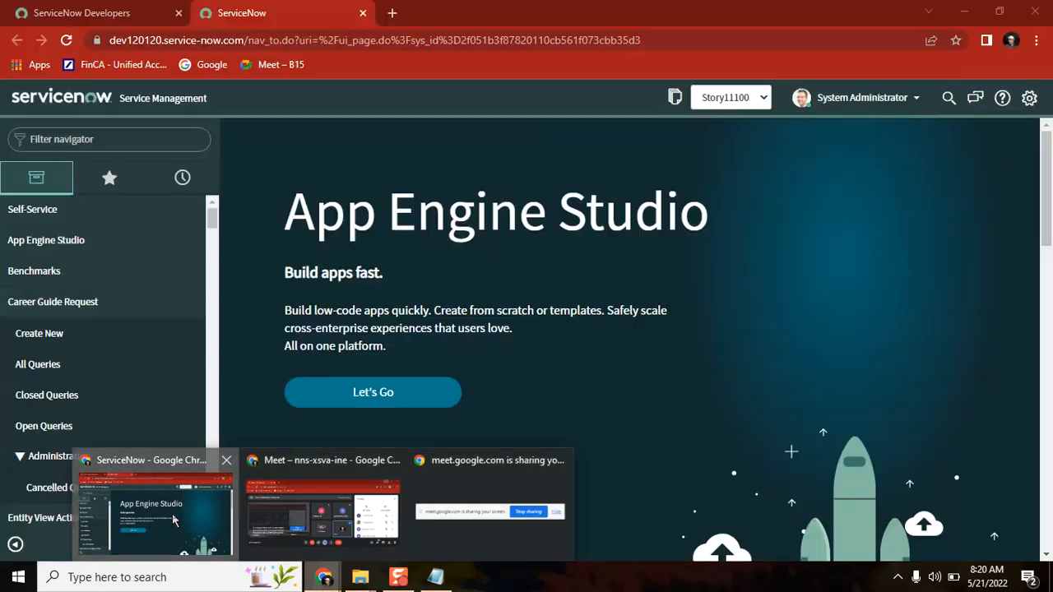
left_click(106, 138)
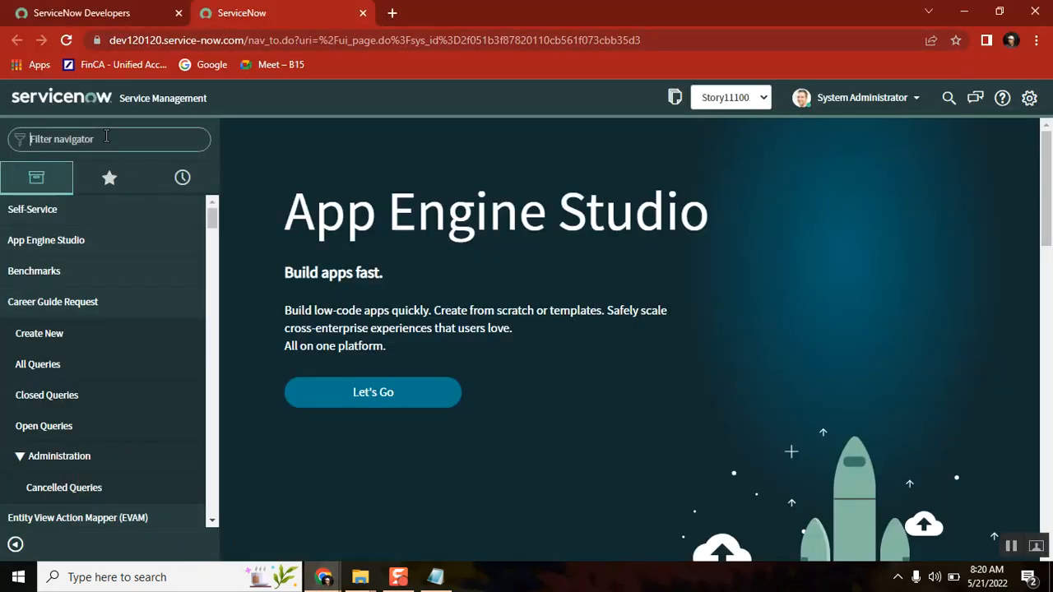
type("tables")
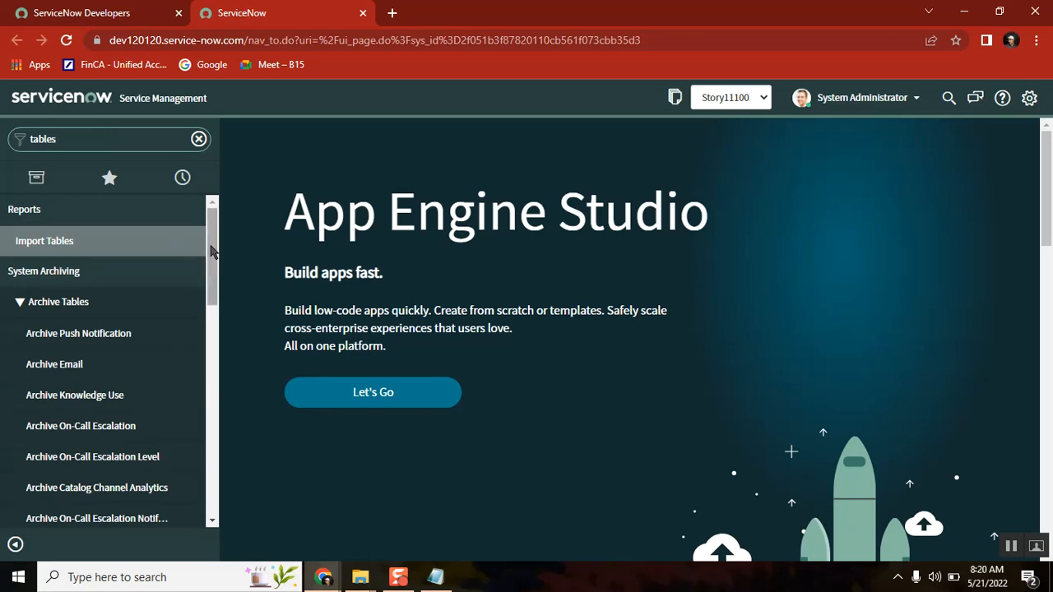
scroll(219, 317, "down", 2)
scroll(219, 317, "down", 3)
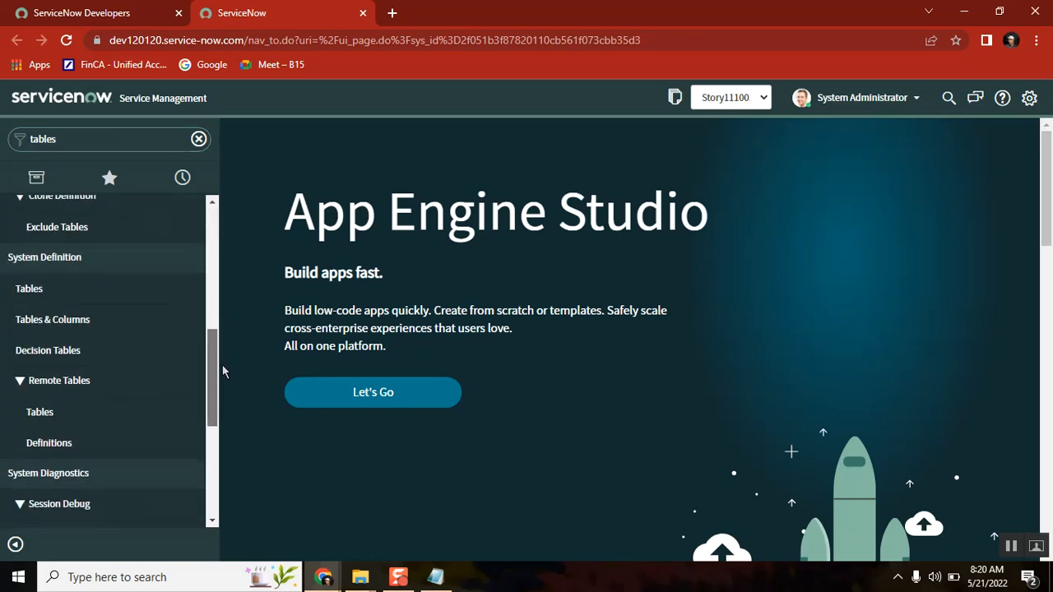
middle_click(31, 301)
left_click(415, 14)
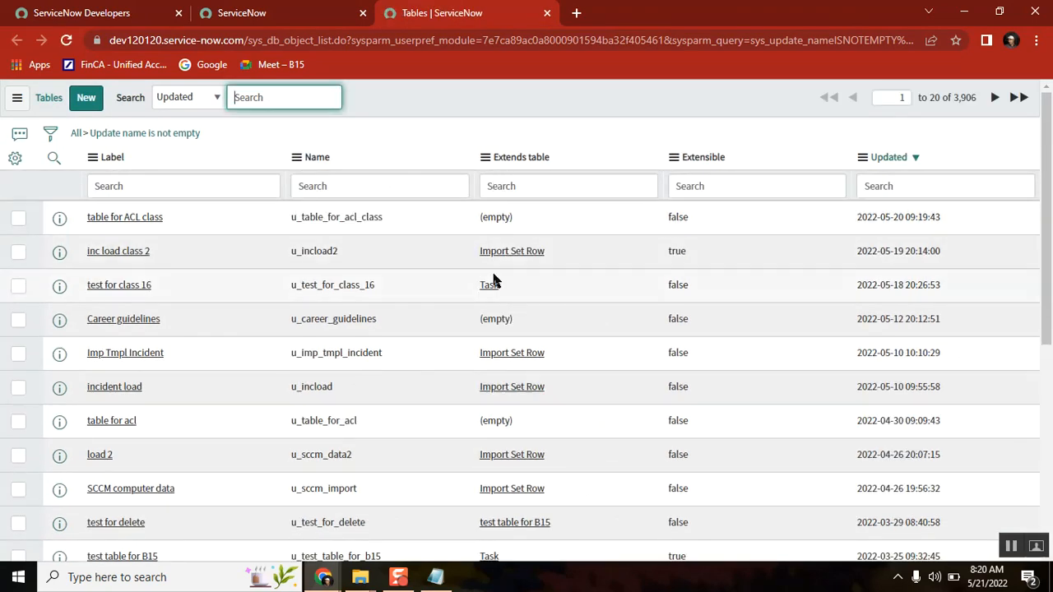
Step: Filter the Tables list to show only tables that extend Task
right_click(489, 292)
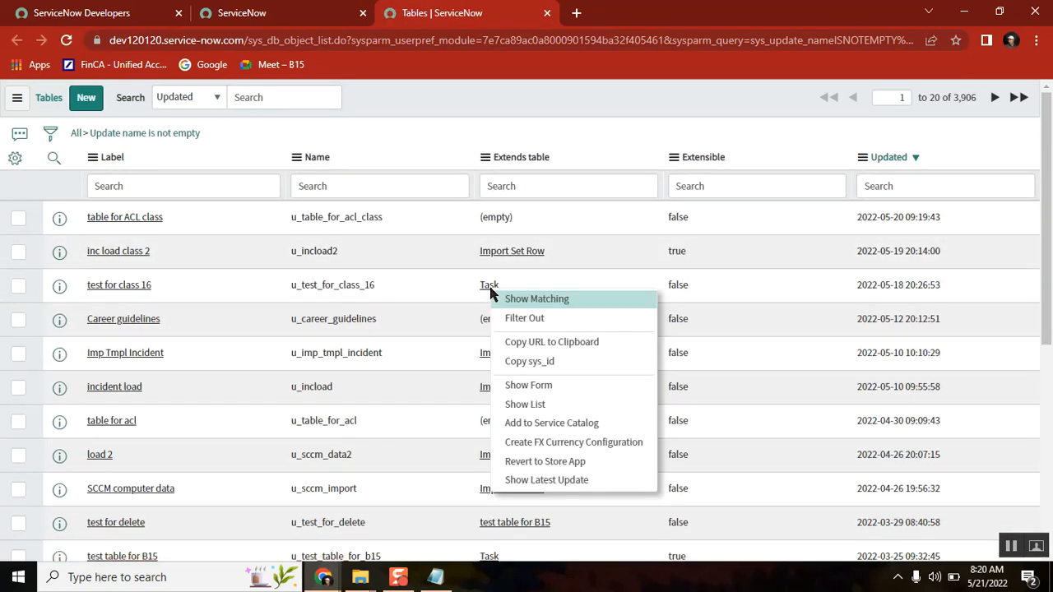
left_click(548, 301)
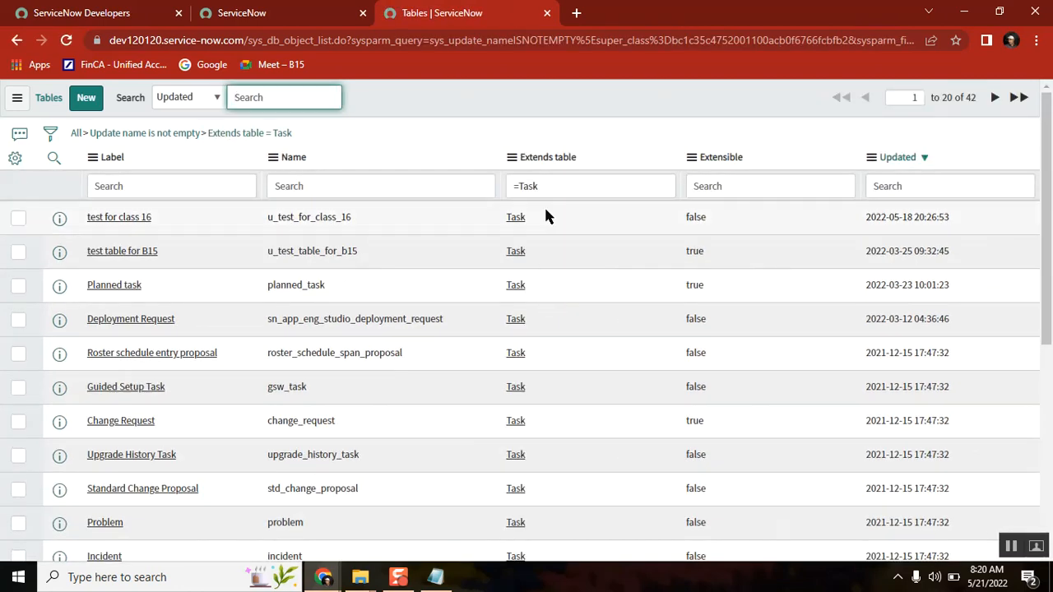
left_click_drag(1048, 211, 1048, 158)
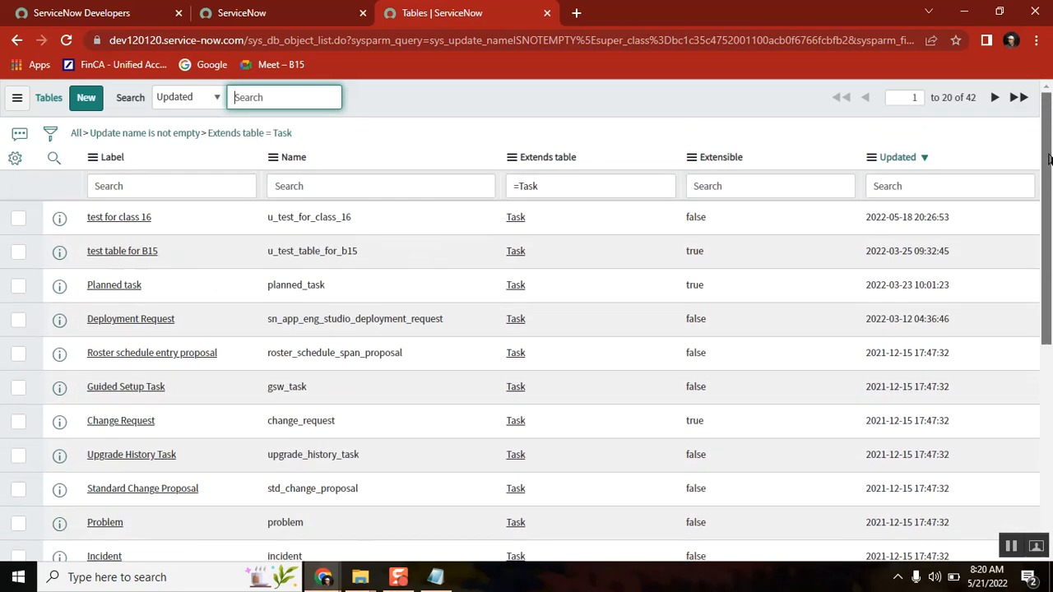
Step: Sort the Task child tables by label, examine the first two pages, and return to the Class14_.txt notes in Notepad
left_click(115, 160)
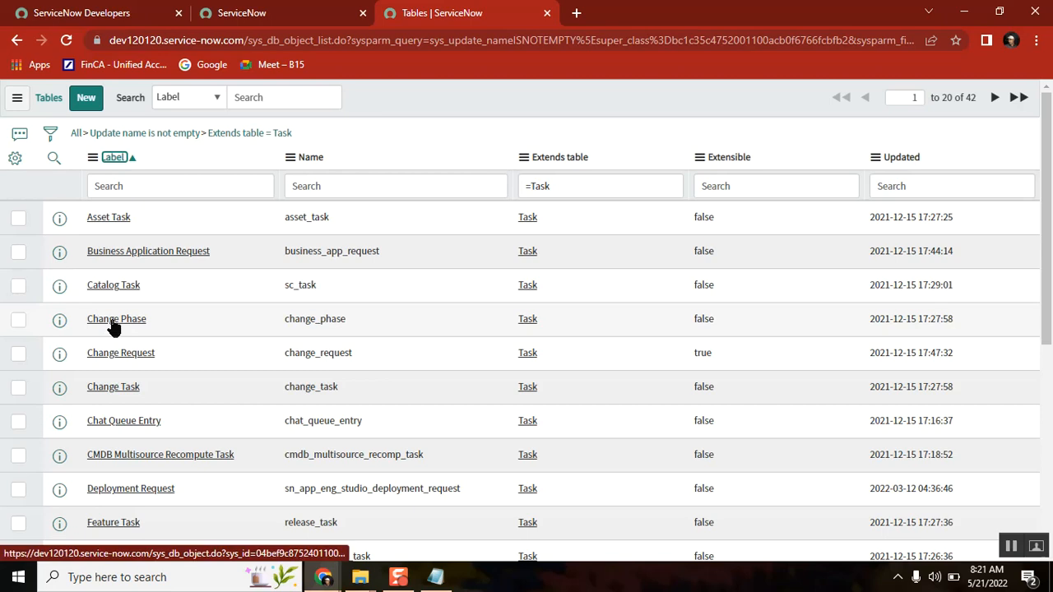
left_click_drag(1049, 171, 1043, 403)
left_click(998, 509)
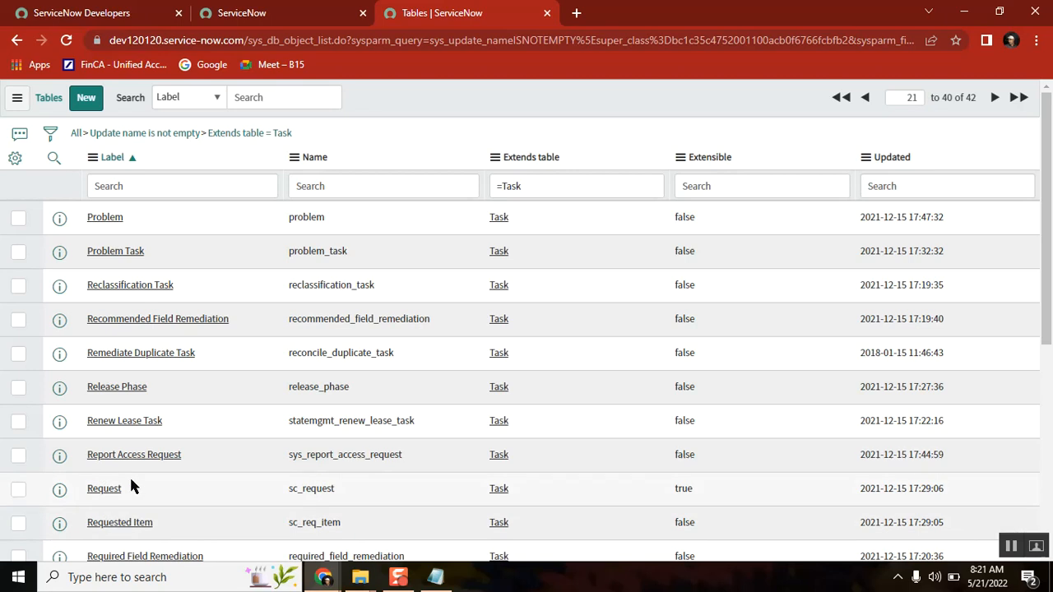
left_click_drag(1049, 197, 1048, 248)
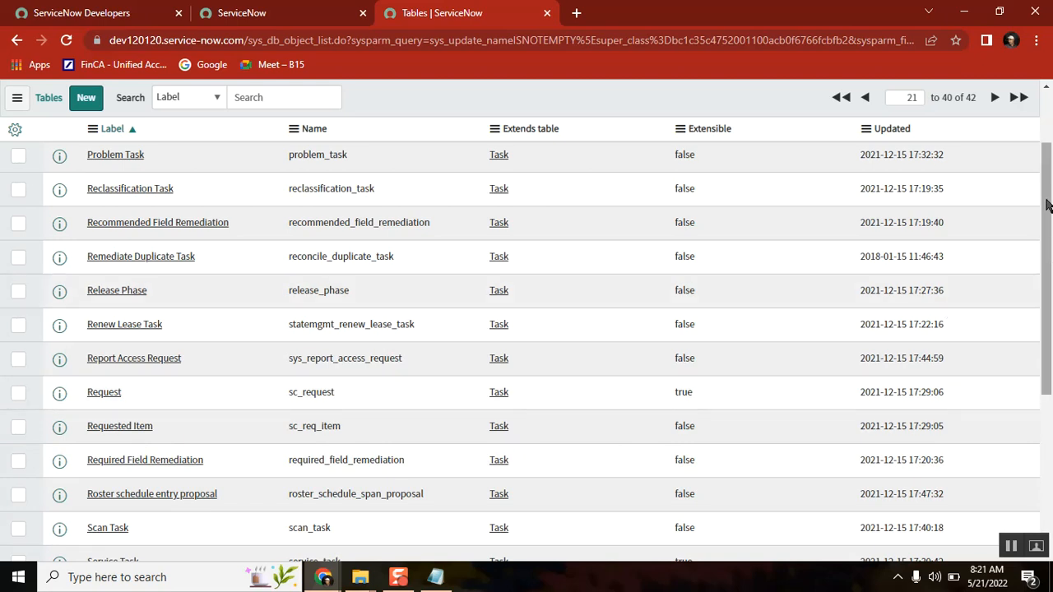
left_click_drag(1048, 205, 1041, 99)
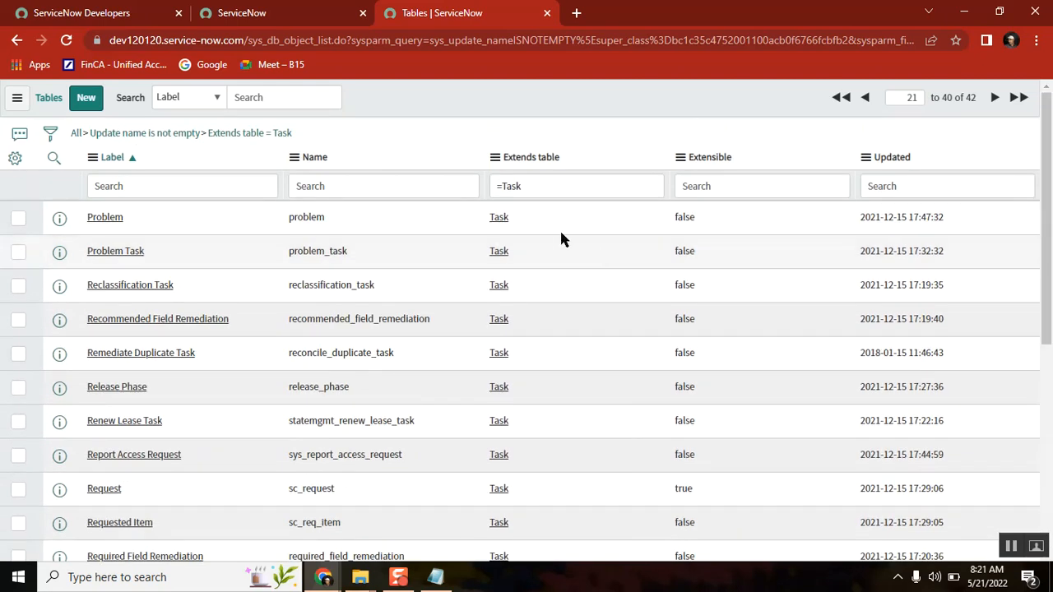
double_click(489, 221)
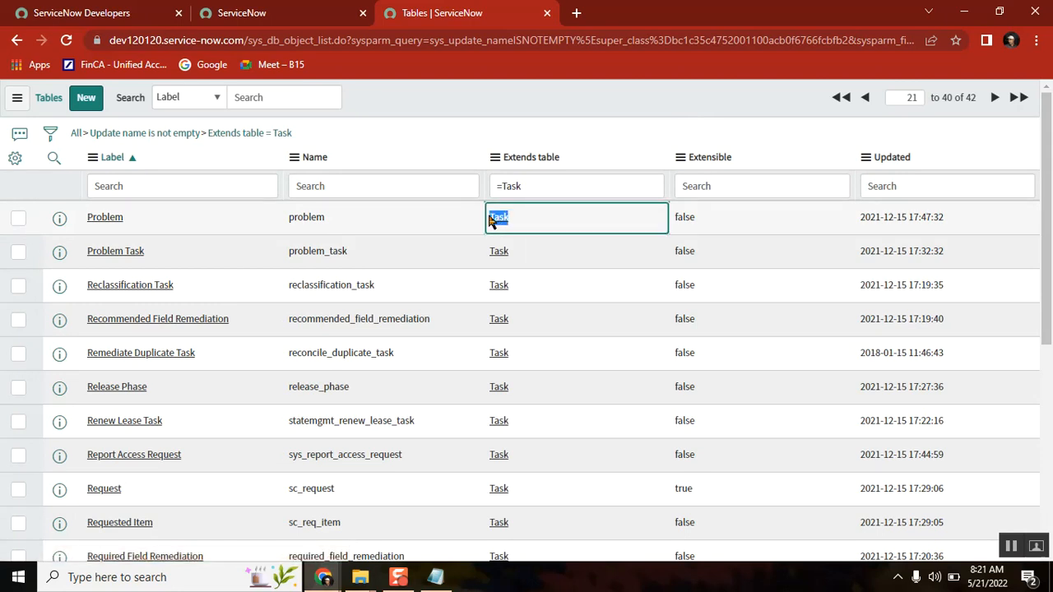
left_click(435, 576)
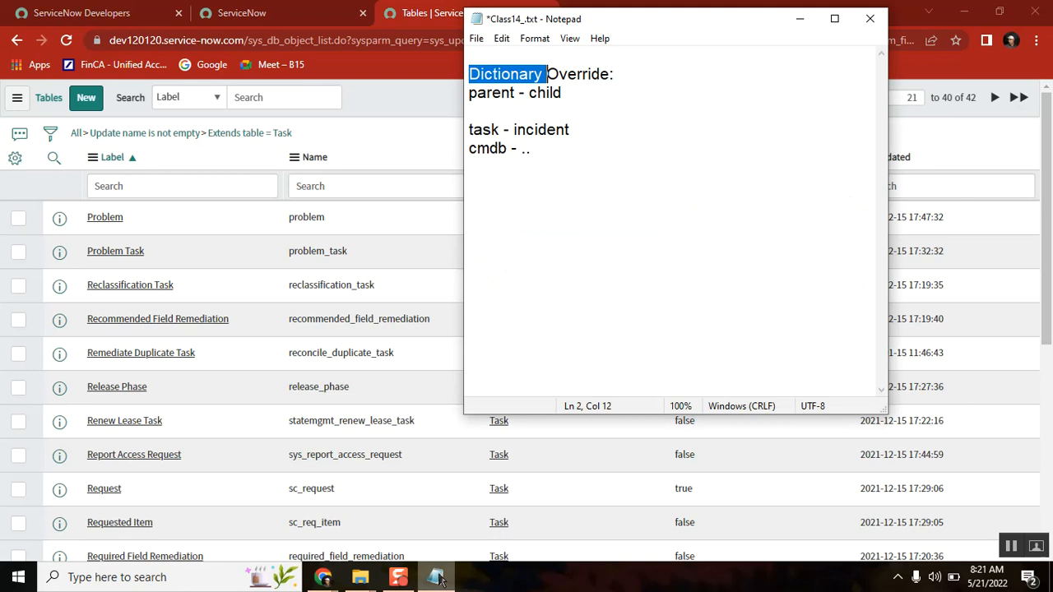
Step: Extend the task line to read "task - incident / problem / change_request, request, catalog_task." and leave a blank line before the cmdb line
double_click(486, 129)
left_click(590, 129)
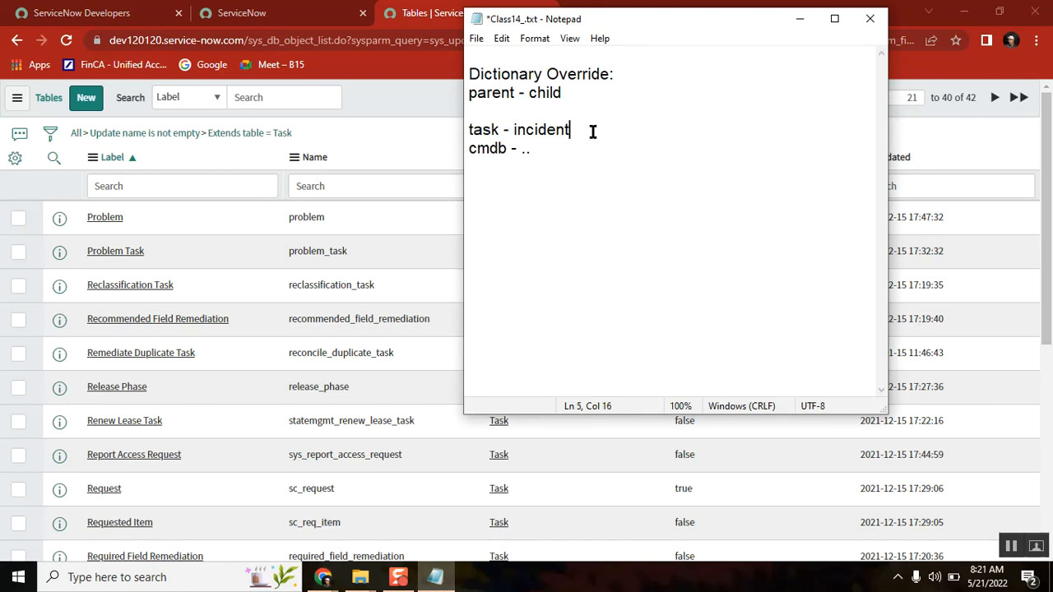
type("/ problem")
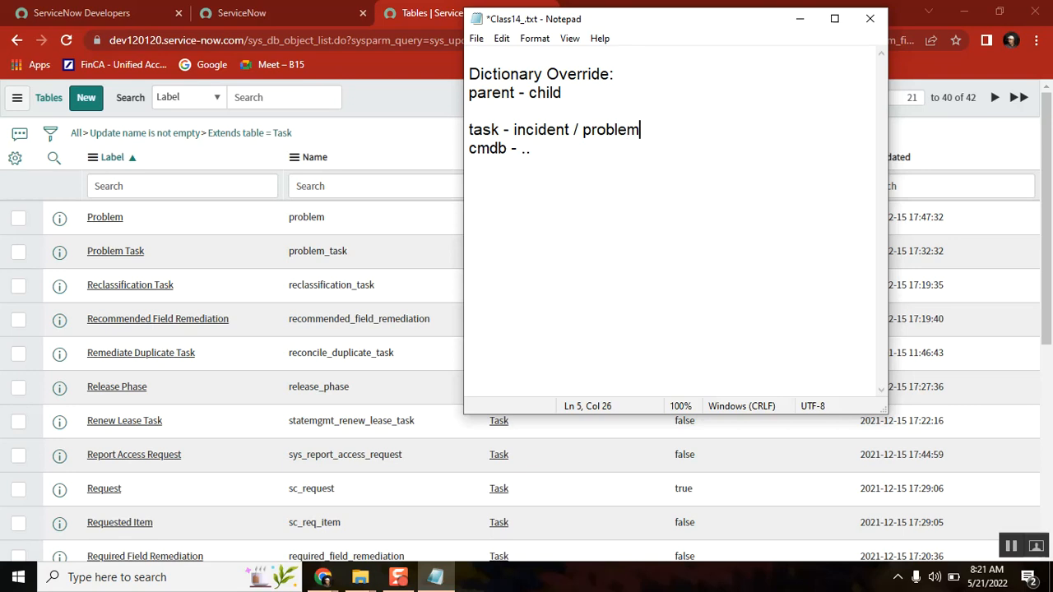
type(" / change")
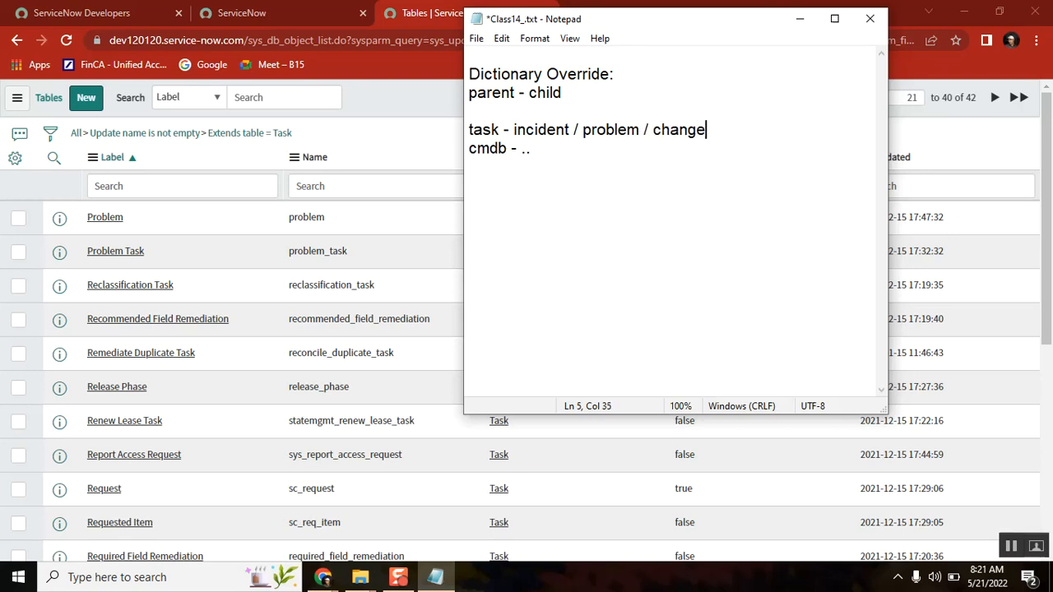
type("_reque")
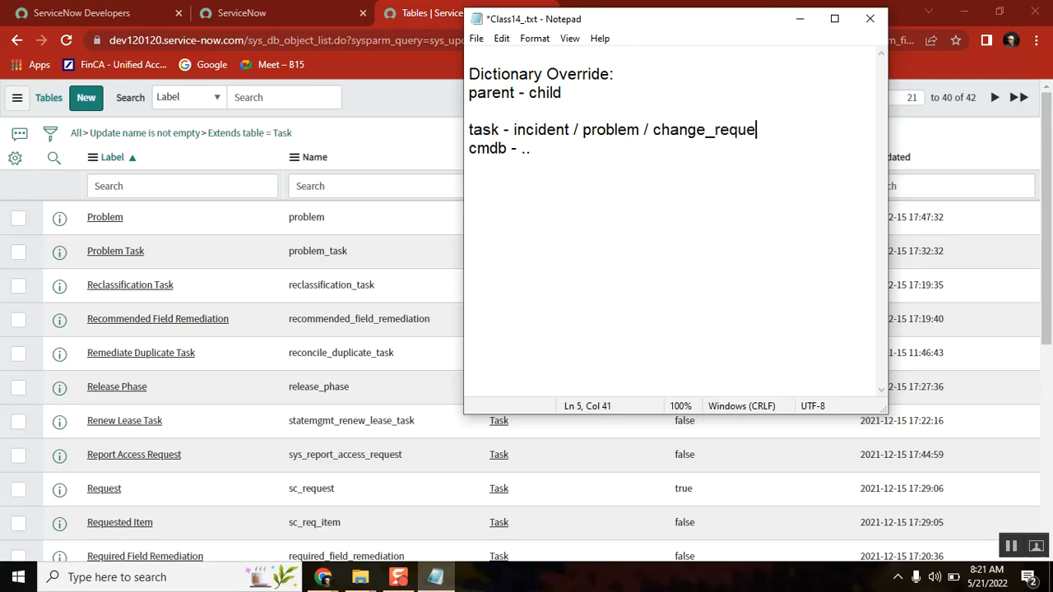
type("st, in")
key("BackSpace")
key("BackSpace")
type("request,")
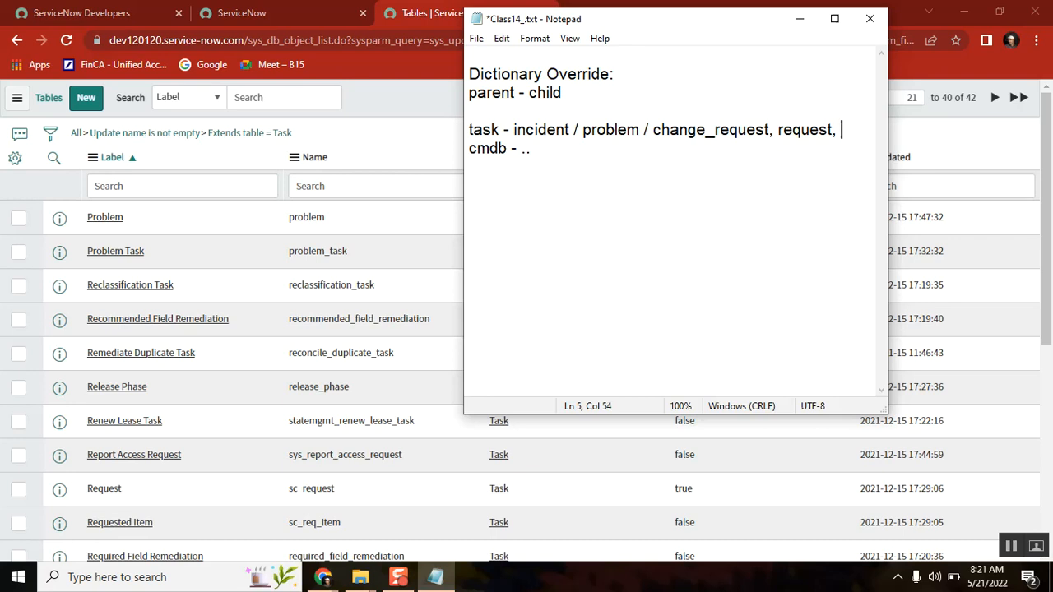
type(" catalog")
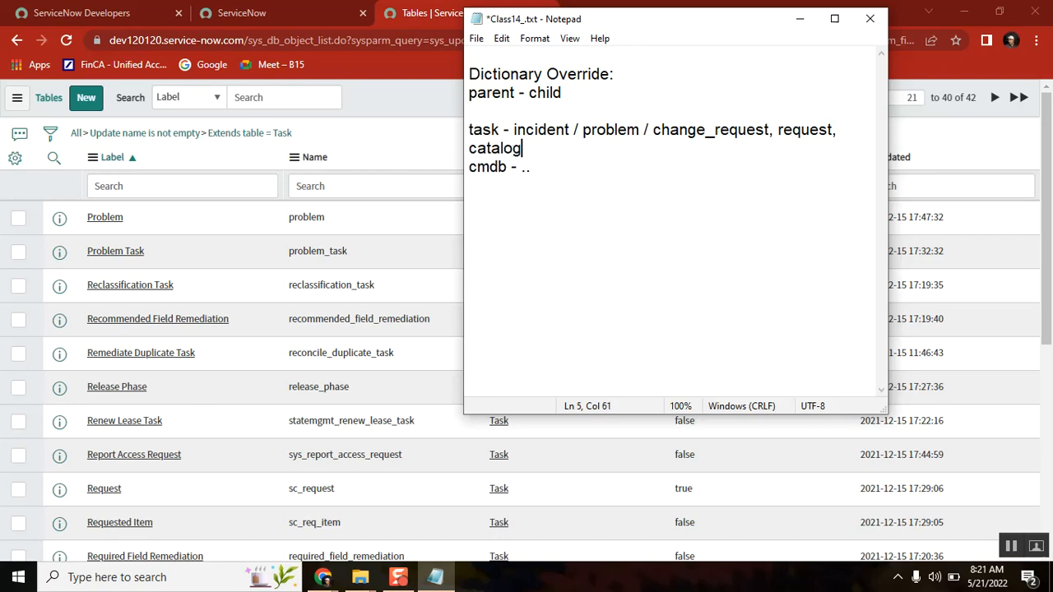
type("_task.")
key("Return")
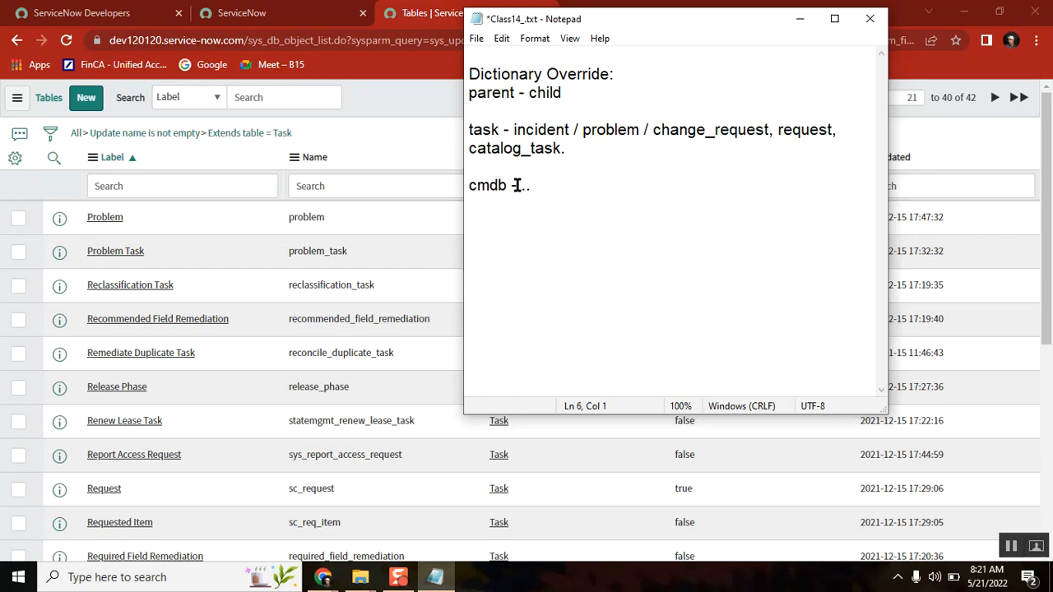
Step: Switch back to the ServiceNow Tables list in Chrome and replace the Extends table filter with "cmdb"
left_click(383, 100)
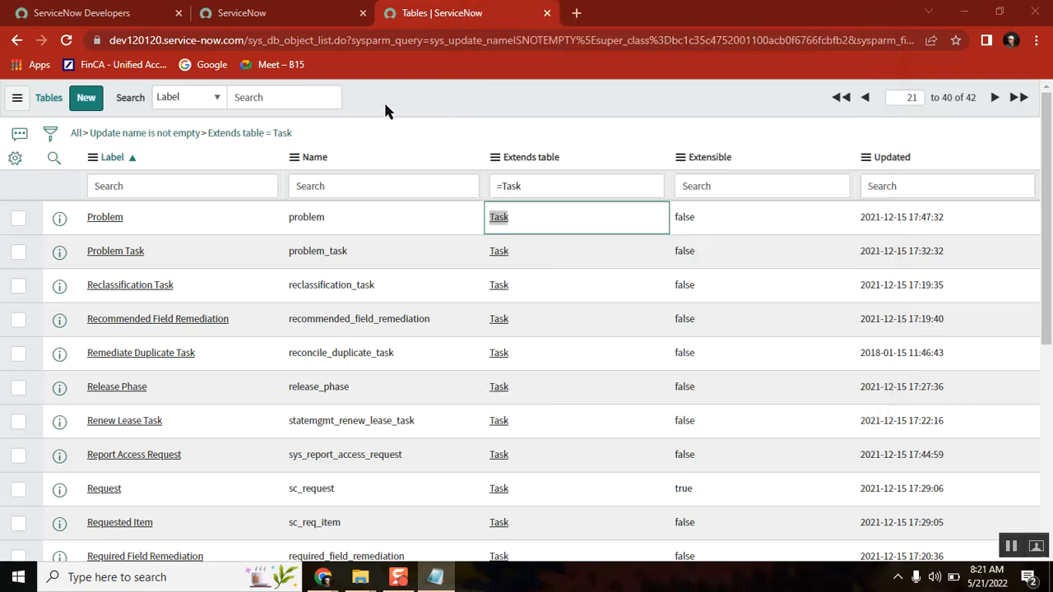
left_click(534, 189)
key("BackSpace")
key("BackSpace")
key("BackSpace")
key("BackSpace")
key("BackSpace")
type("cmdb")
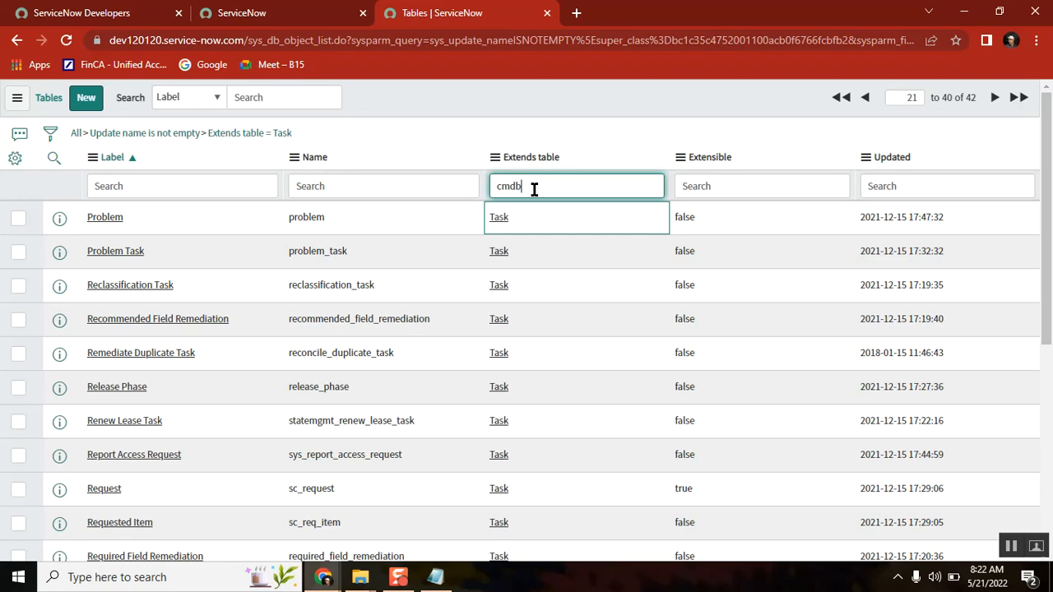
key("Return")
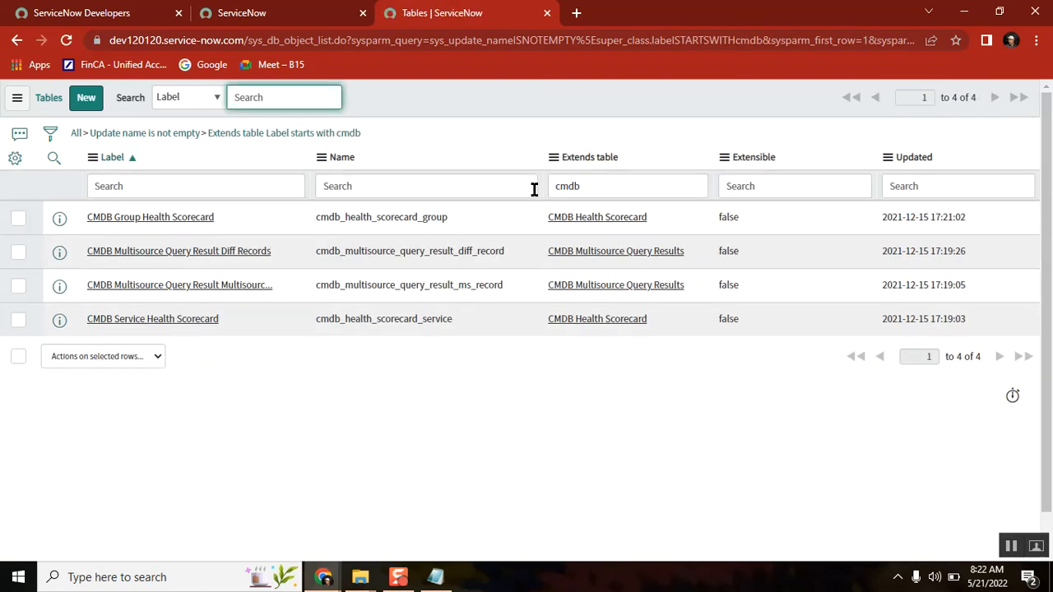
Step: Clear the Extends table filter, filter the table names by "cmdb" and remove the "Update name is not empty" condition
left_click(611, 180)
key("BackSpace")
key("BackSpace")
key("BackSpace")
key("BackSpace")
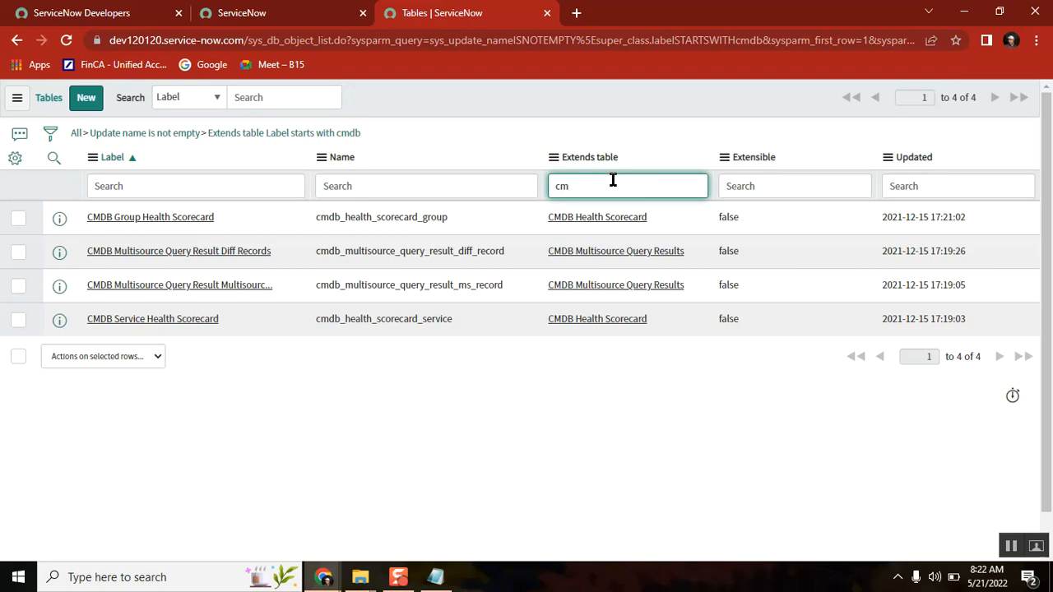
left_click(452, 181)
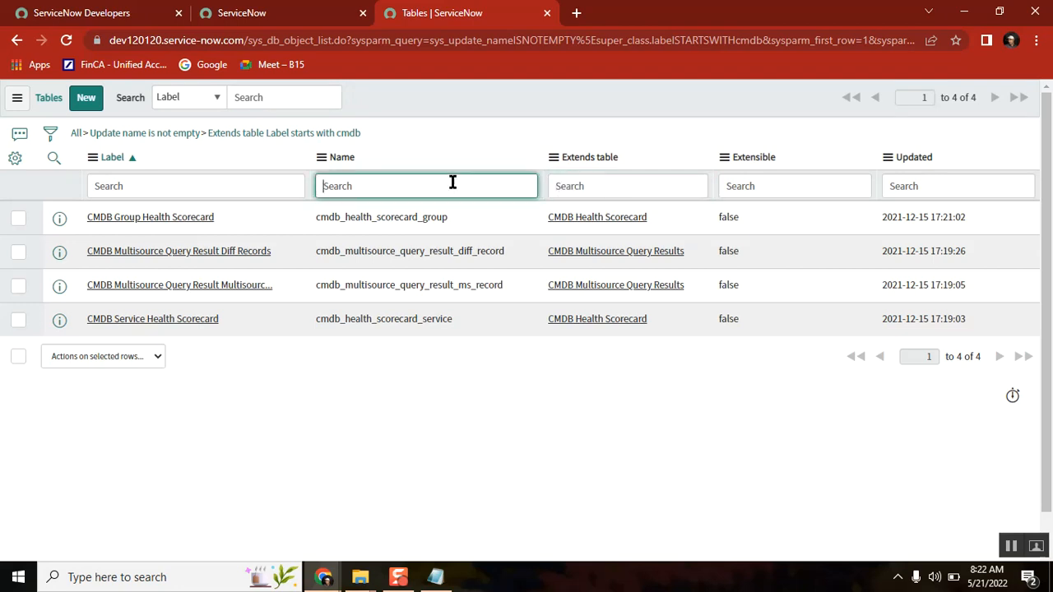
type("cmdb")
key("Return")
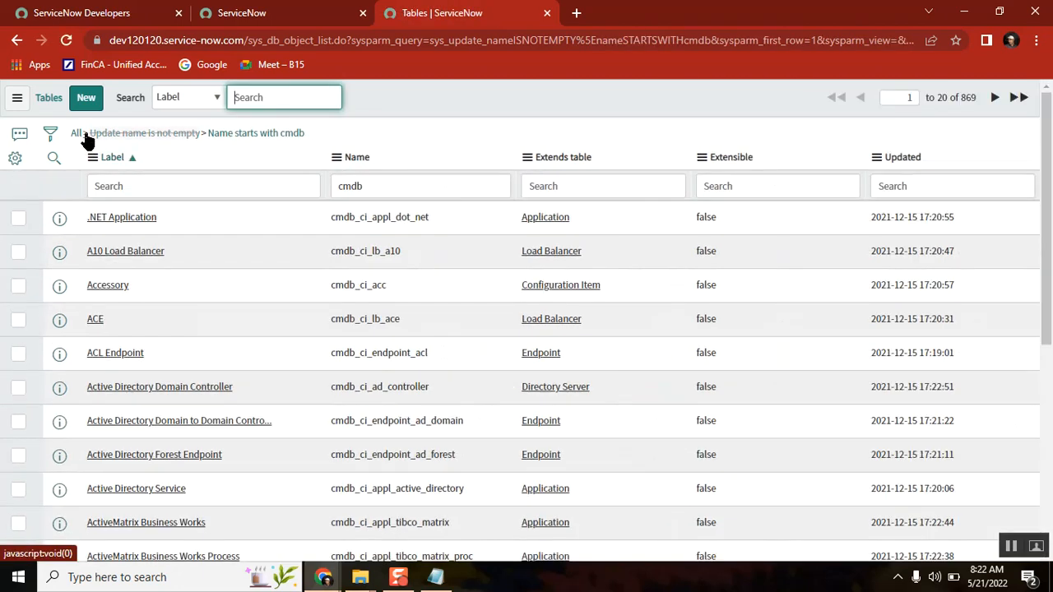
left_click(85, 135)
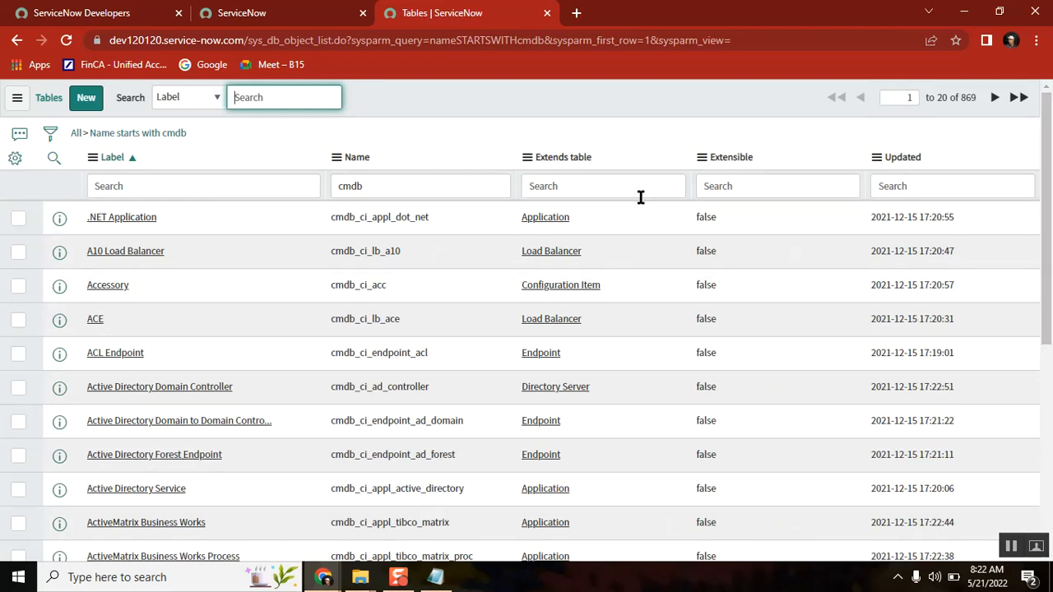
Step: Filter the cmdb tables to those with Extensible set to true and examine the cmdb and cmdb_ci rows
left_click_drag(1043, 216, 1036, 133)
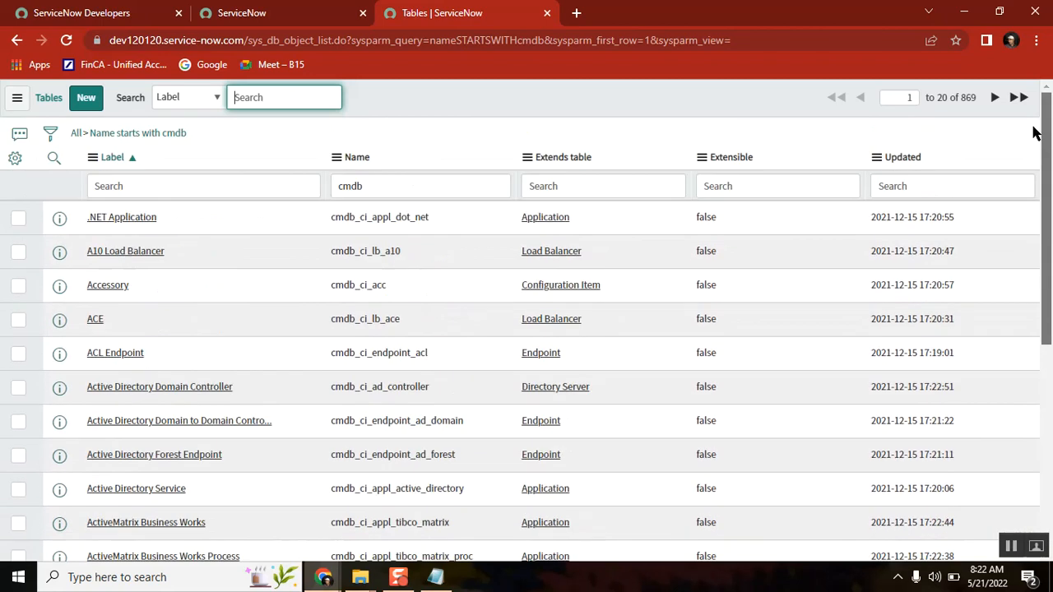
left_click(731, 186)
type("true")
key("Return")
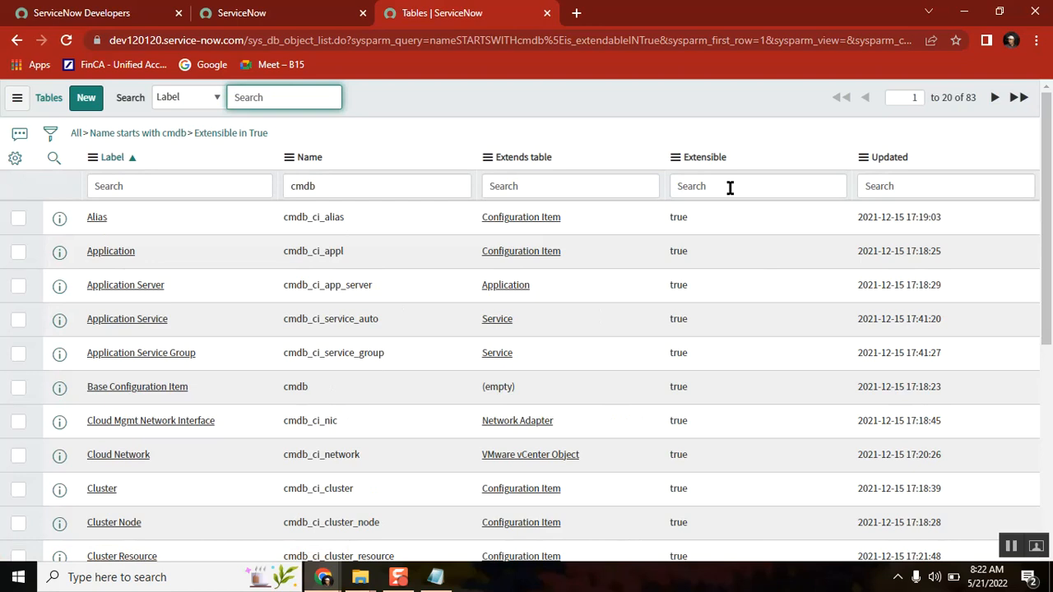
left_click(317, 386)
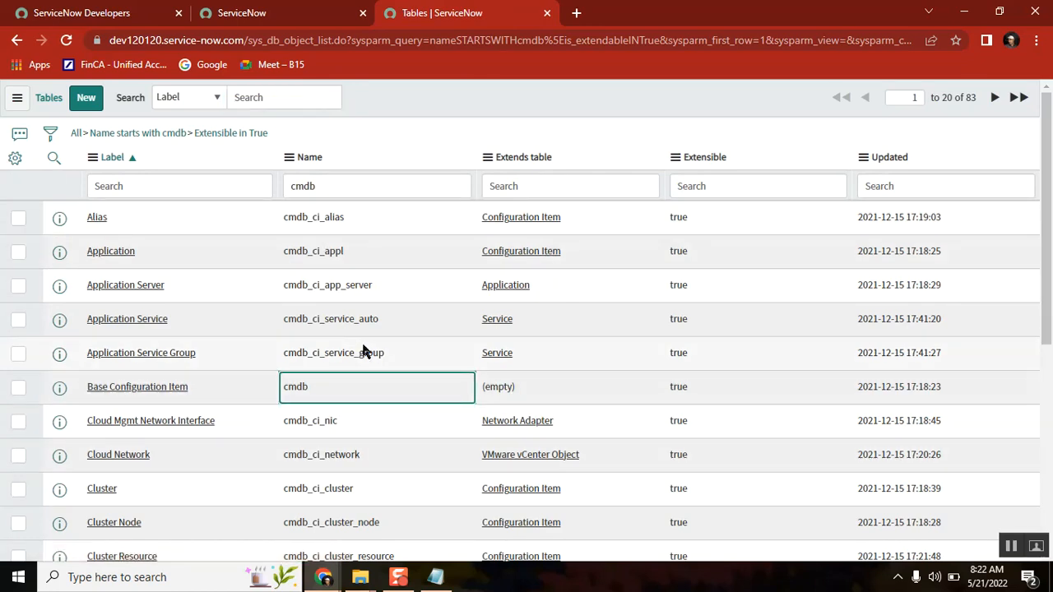
left_click_drag(1048, 192, 1049, 430)
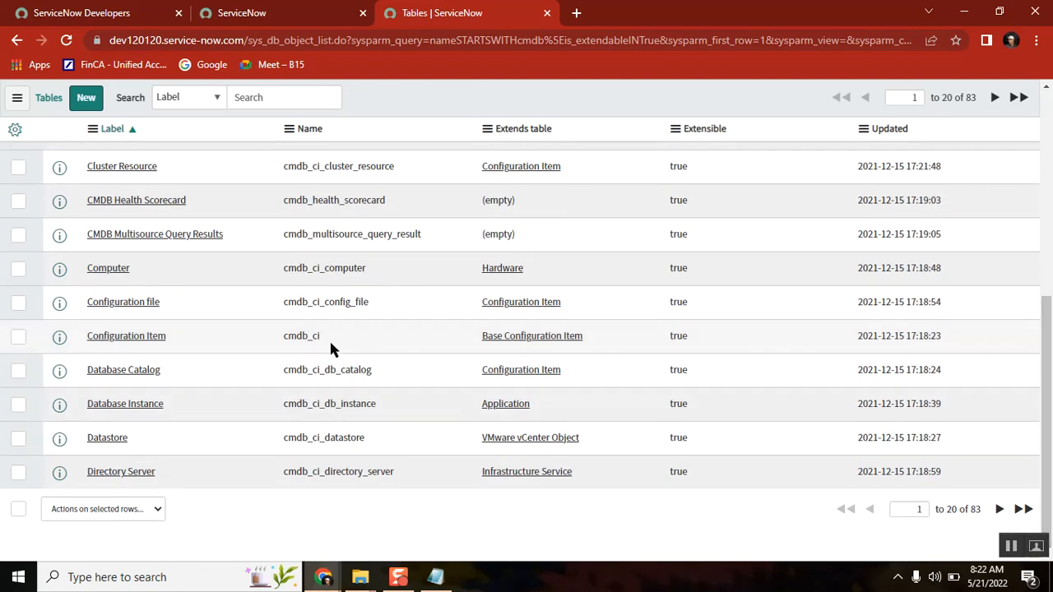
left_click_drag(330, 339, 285, 337)
left_click(286, 337)
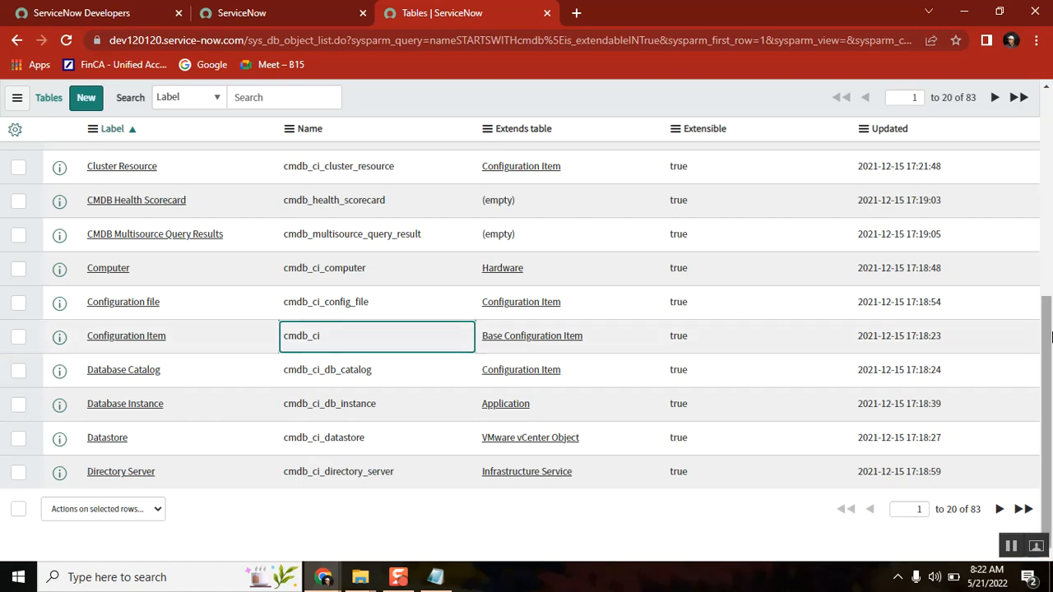
left_click_drag(1048, 323, 1047, 118)
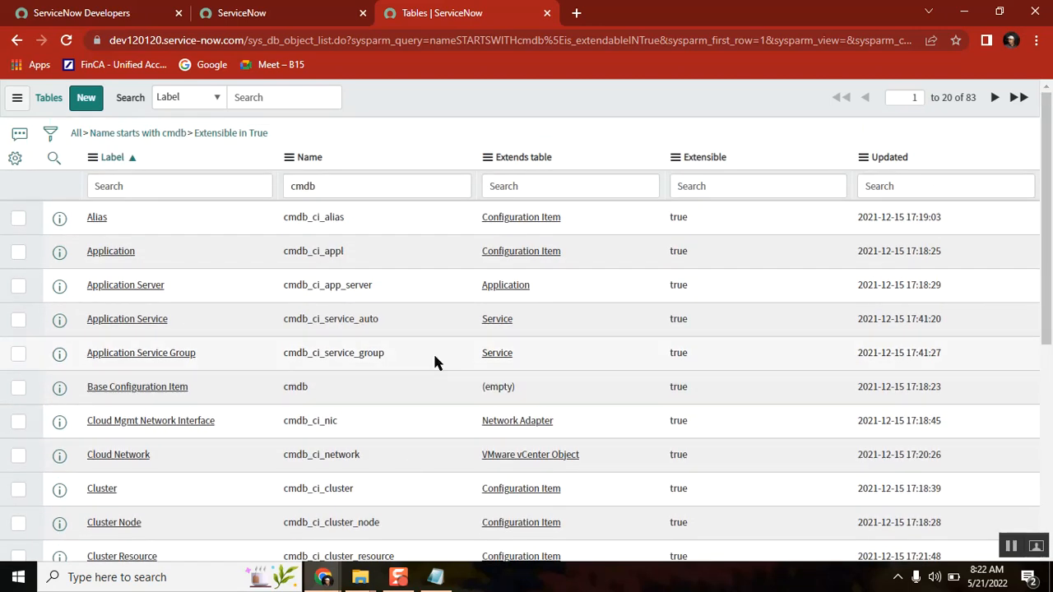
Step: Switch to the Class14_.txt notes in Notepad and complete the cmdb line as "cmdb - config manag db."
left_click(444, 579)
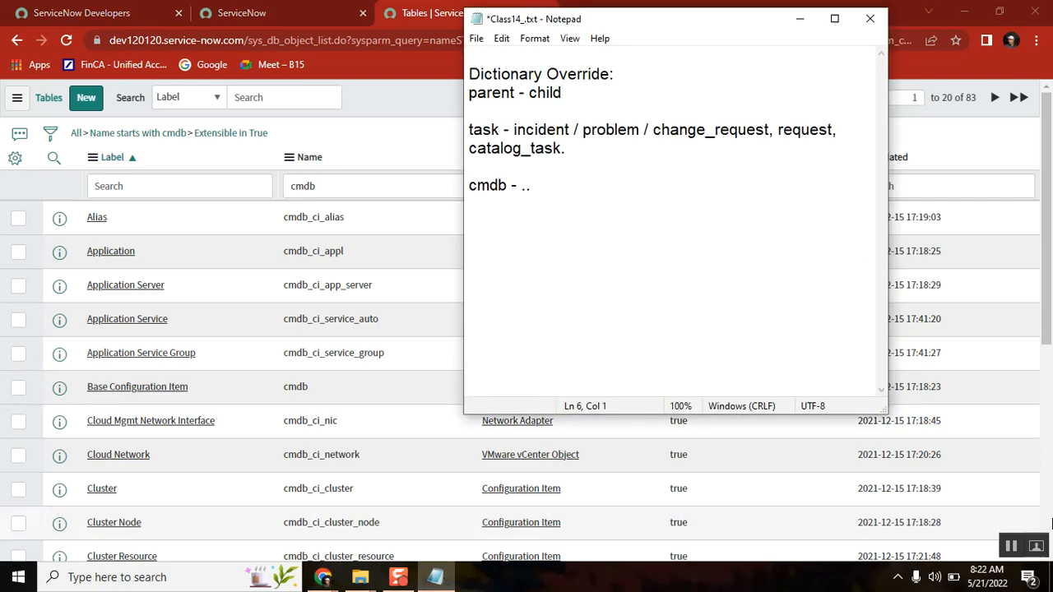
left_click(511, 185)
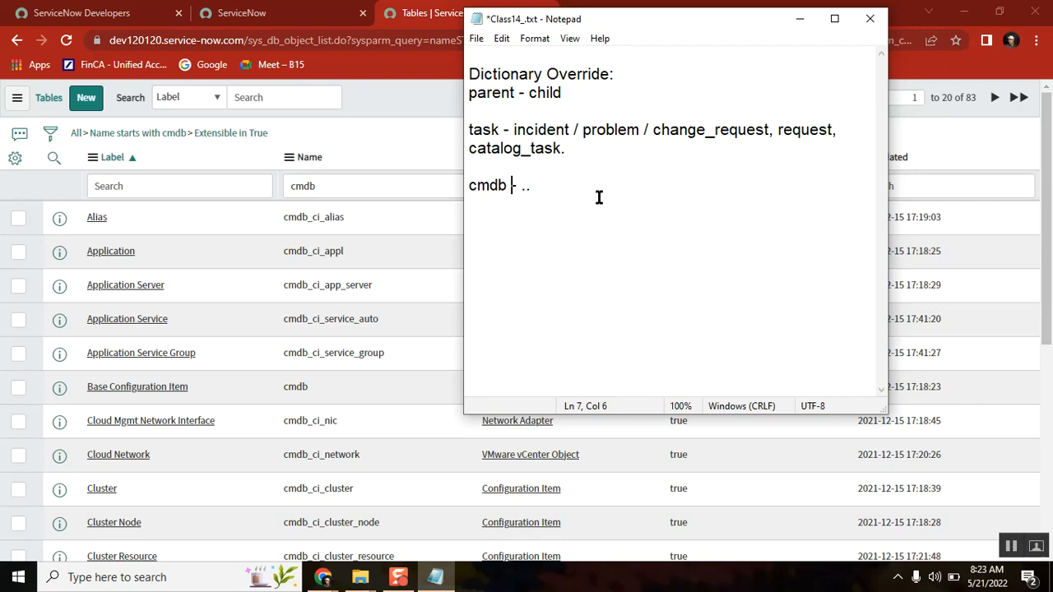
left_click(531, 182)
key("BackSpace")
key("BackSpace")
type("config manag db")
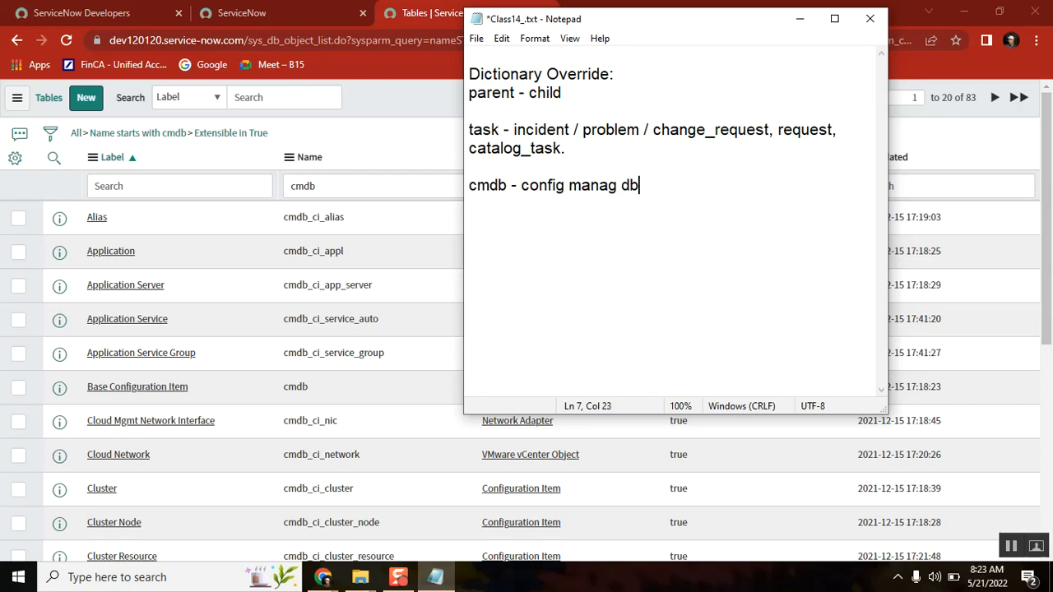
double_click(479, 184)
left_click(651, 187)
type(".")
key("Return")
left_click(1012, 546)
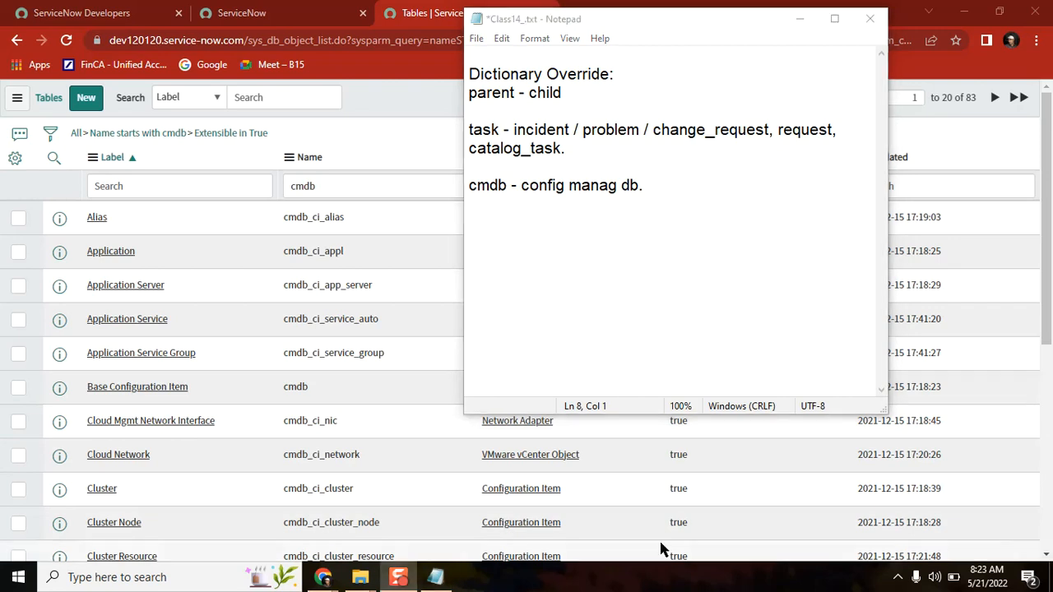
Step: Add the line "org -" below the cmdb line, separated by a blank line
double_click(486, 183)
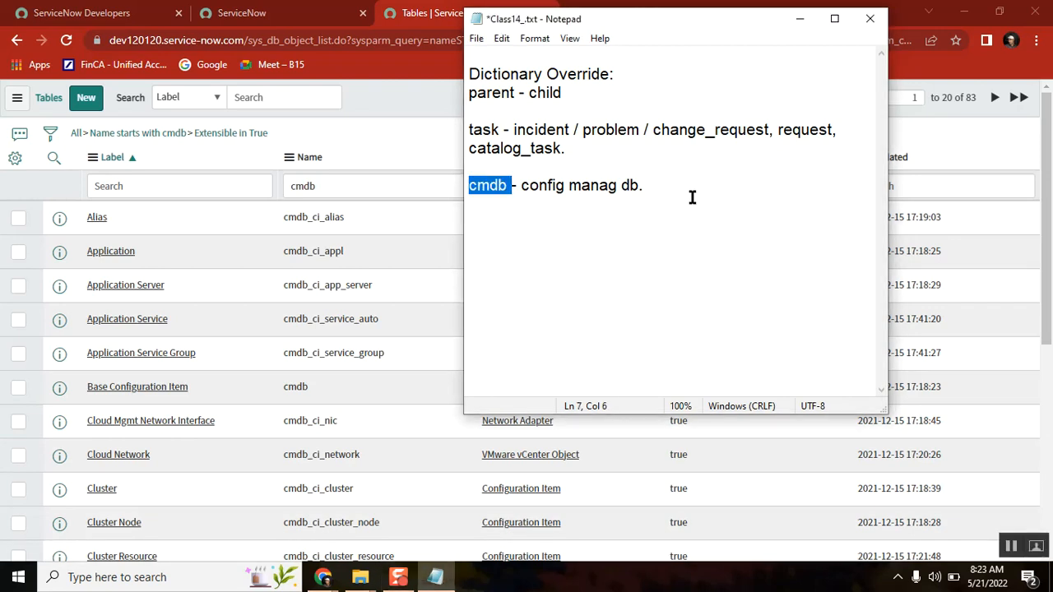
left_click(663, 191)
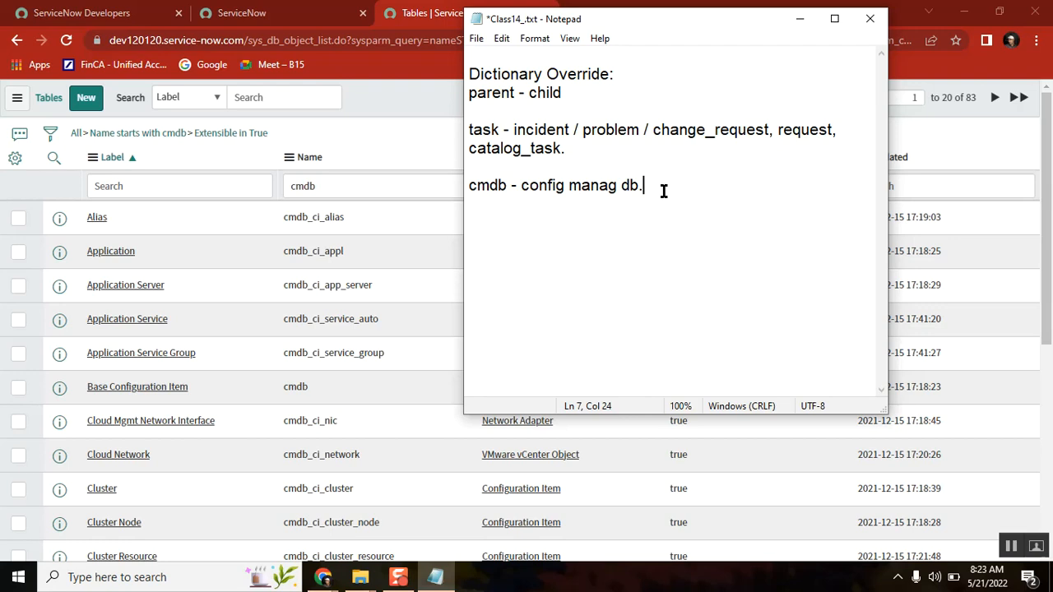
key("Return")
key("Return")
type("org -")
key("Return")
Step: Write the lines "group of people" and "and products" under "org -"
type("grou")
type("p")
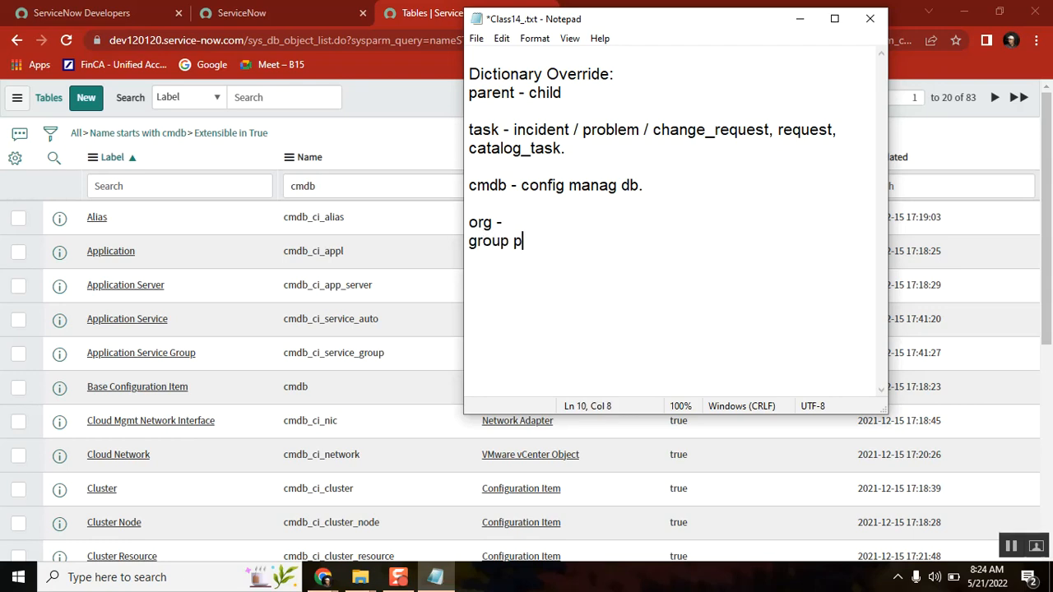
type(" of pe")
key("BackSpace")
type("oe")
key("BackSpace")
key("BackSpace")
type("eople")
key("Return")
type("and ")
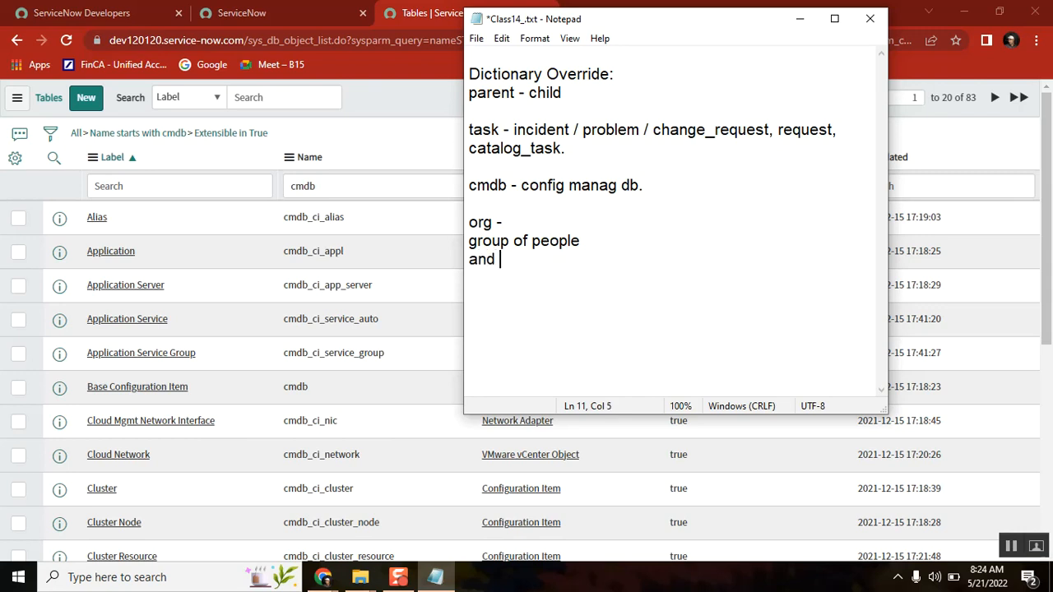
type("products")
key("Return")
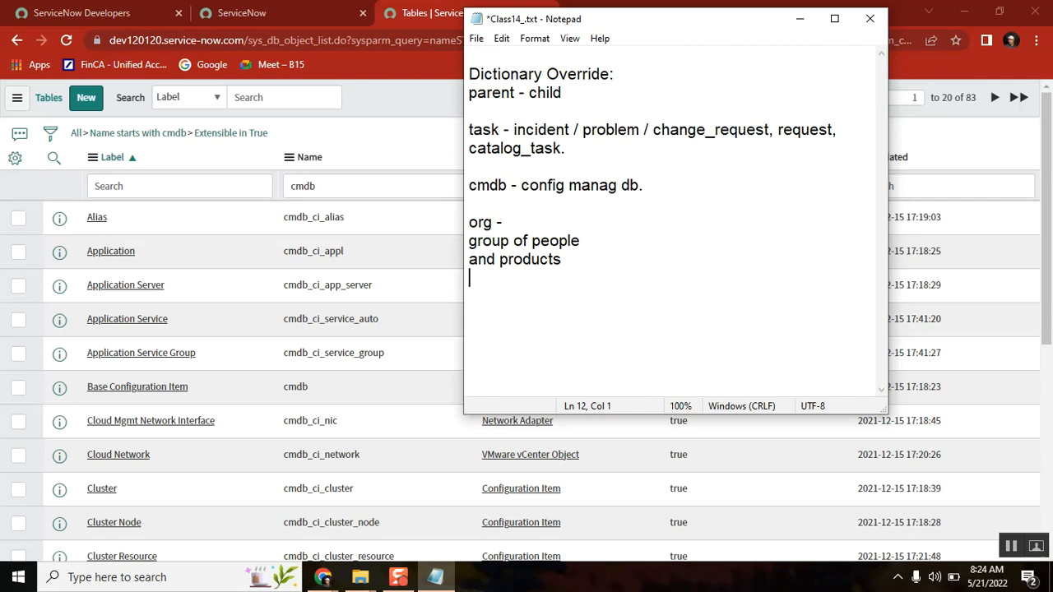
Step: Add the line "100000 users" below "and products"
double_click(523, 259)
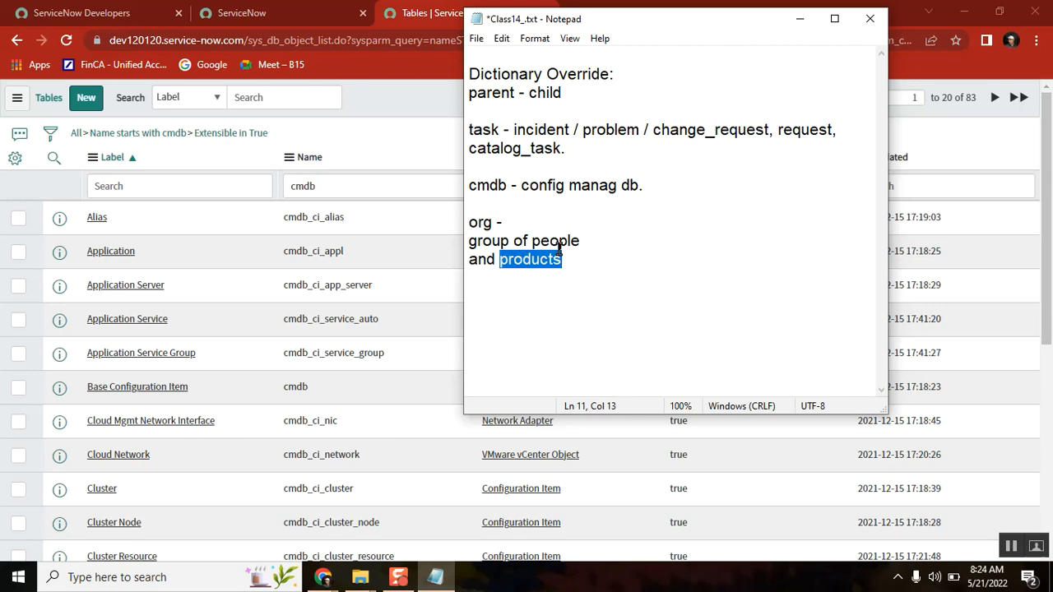
double_click(556, 242)
left_click(565, 259)
key("Return")
type("1000")
key("BackSpace")
type("000 users")
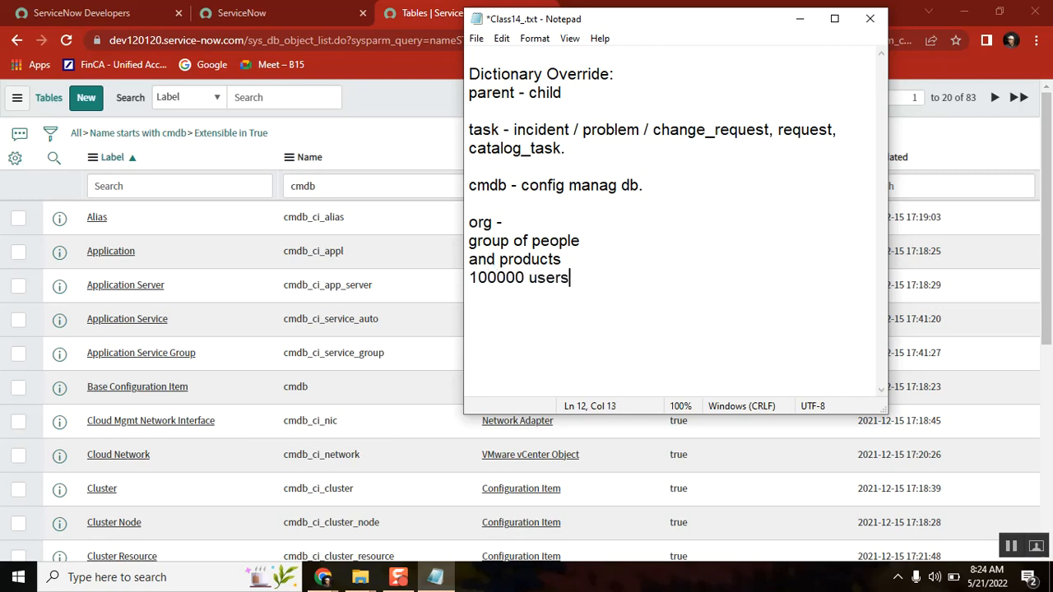
key("shift+Home")
key("End")
left_click_drag(588, 278, 468, 277)
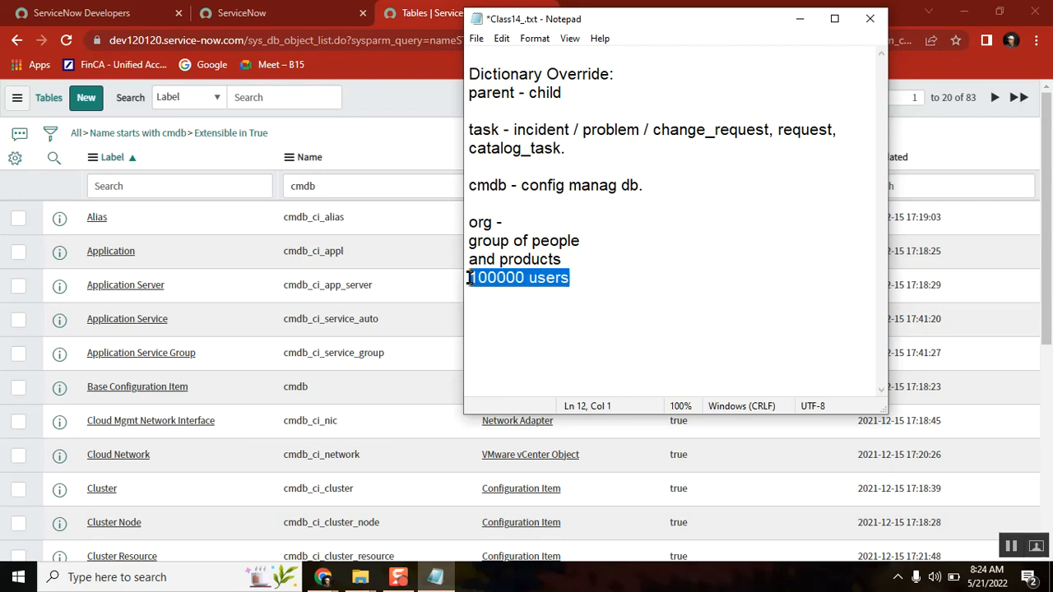
left_click(591, 277)
Step: Add the line "30 buidling - 70 coff - 25 printers" below the users line
key("Return")
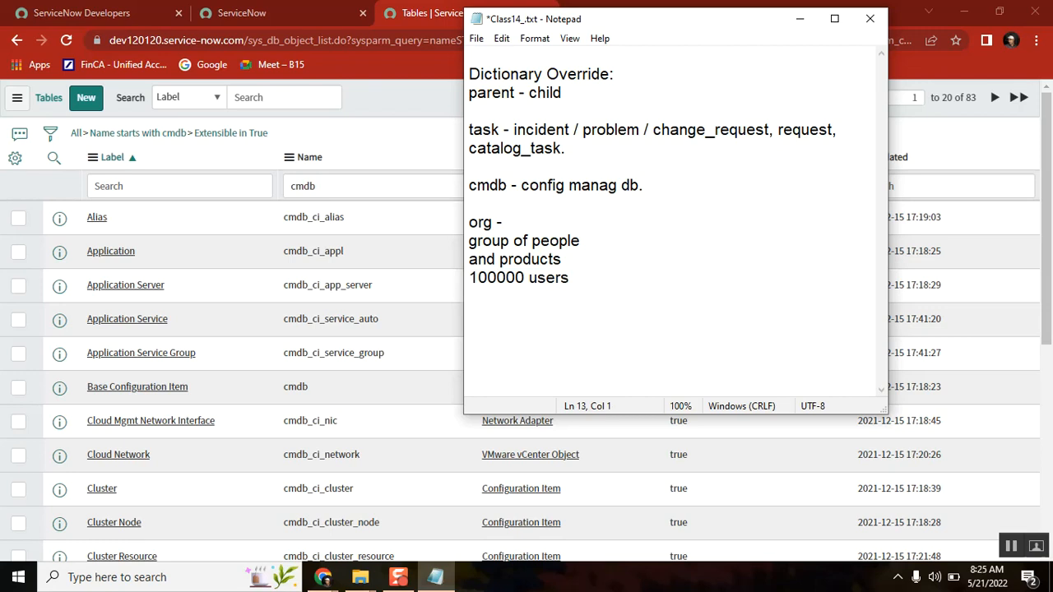
type("30 buidling -")
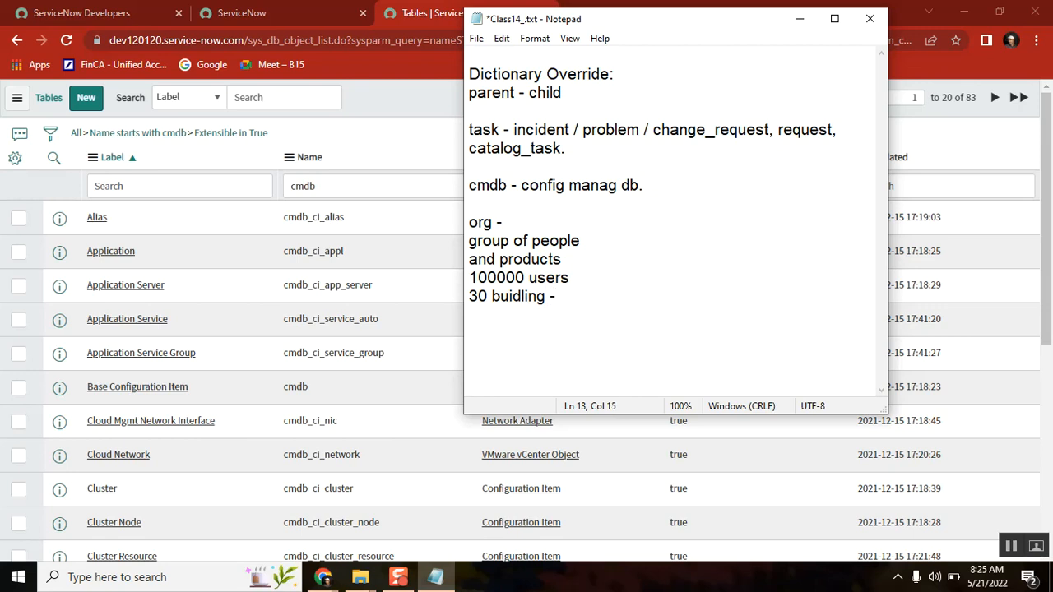
type(" 70 coff - 25 printers")
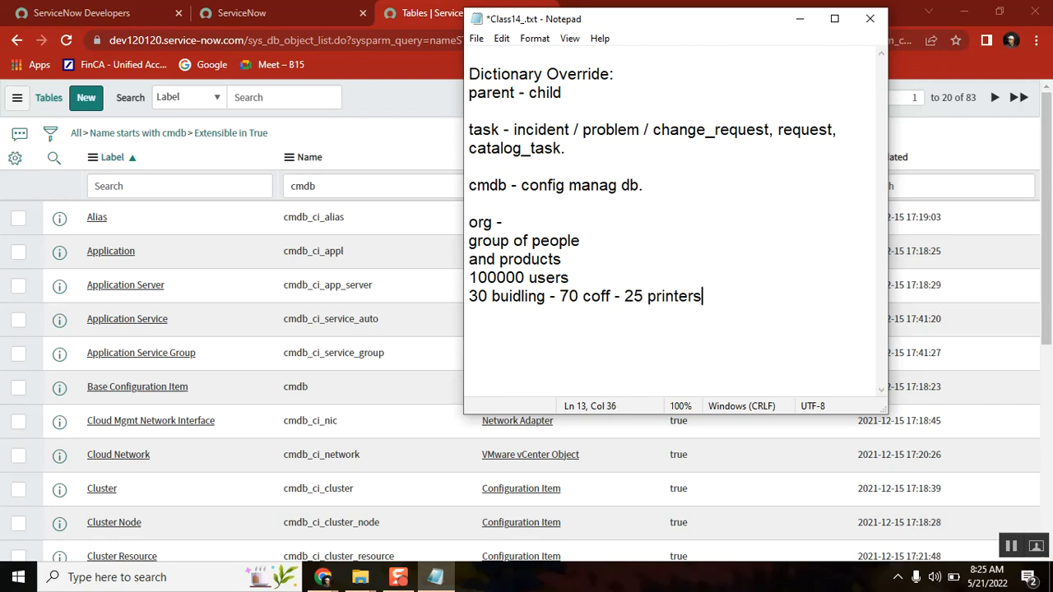
Step: Append " -" to the printers line and extend the "100000 users" line with "- 80000 - 25000"
type(" - 2")
key("BackSpace")
left_click(636, 274)
type("- 80000 - 25")
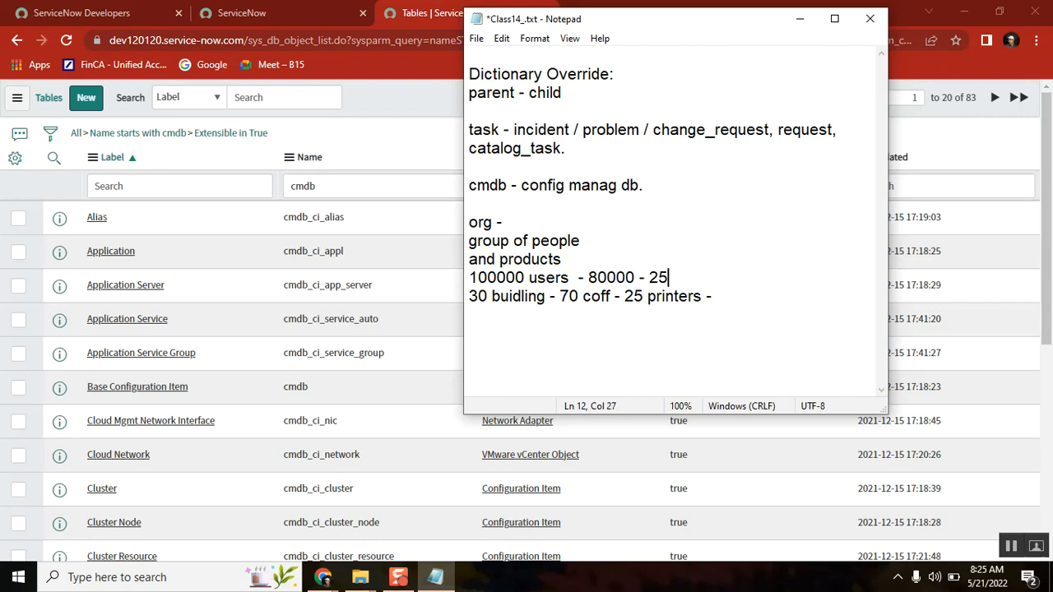
key("BackSpace")
type("0000")
key("BackSpace")
double_click(609, 277)
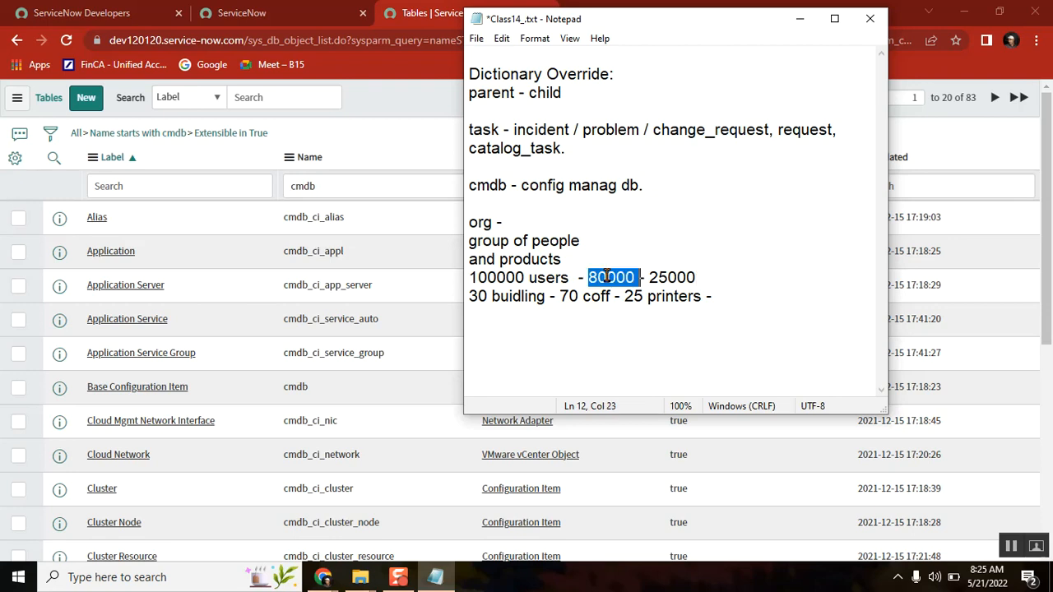
double_click(658, 277)
left_click(711, 276)
Step: Add the lines "application", "licesnce" and "key boards" below the printers line
left_click(724, 291)
key("Return")
type("application")
key("Return")
type("licesnce")
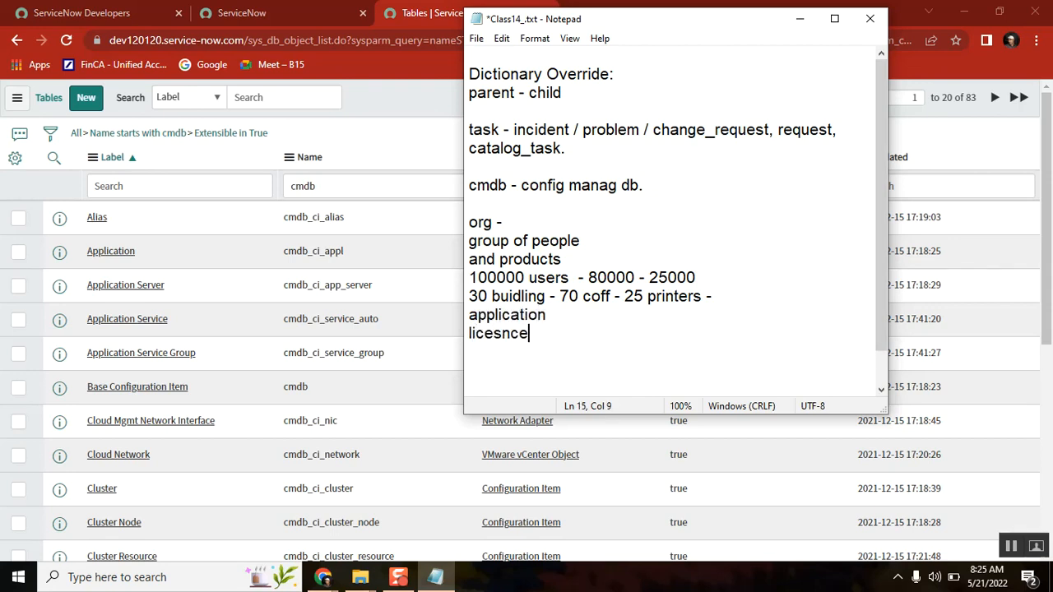
key("Return")
type("key boards")
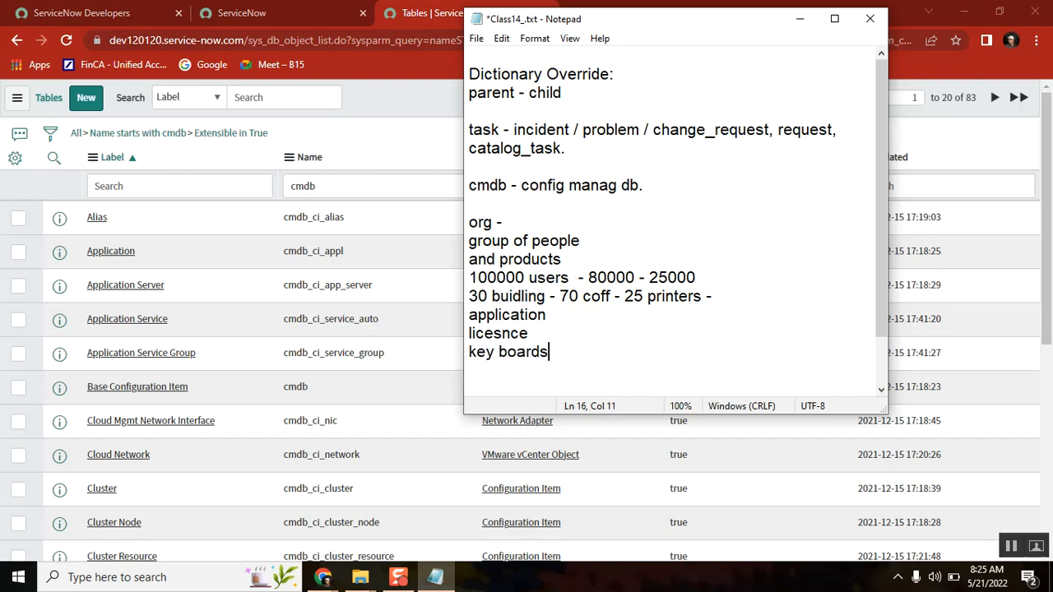
Step: Add a comma after "key boards" and write "mouce.." on the following line
type(",")
key("Return")
type("mou")
type("nce")
key("BackSpace")
key("BackSpace")
key("BackSpace")
type("ce")
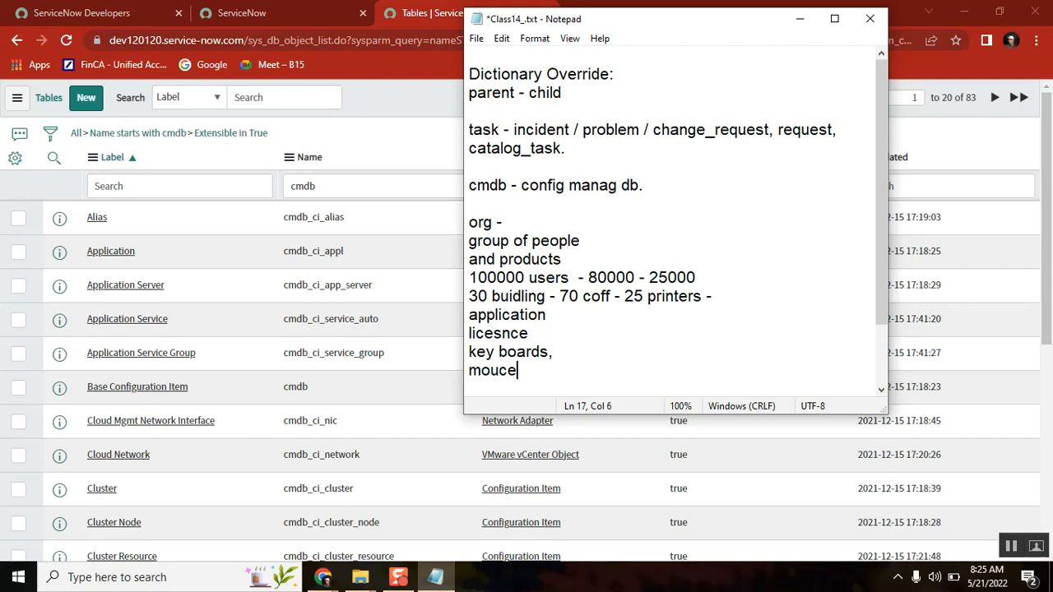
type("..")
Step: Select the example lines from "100000 users" to "mouce..", and replace "products" with "assets" in the organization notes
key("shift+Up")
key("shift+Up")
key("shift+Up")
key("shift+Up")
key("shift+Up")
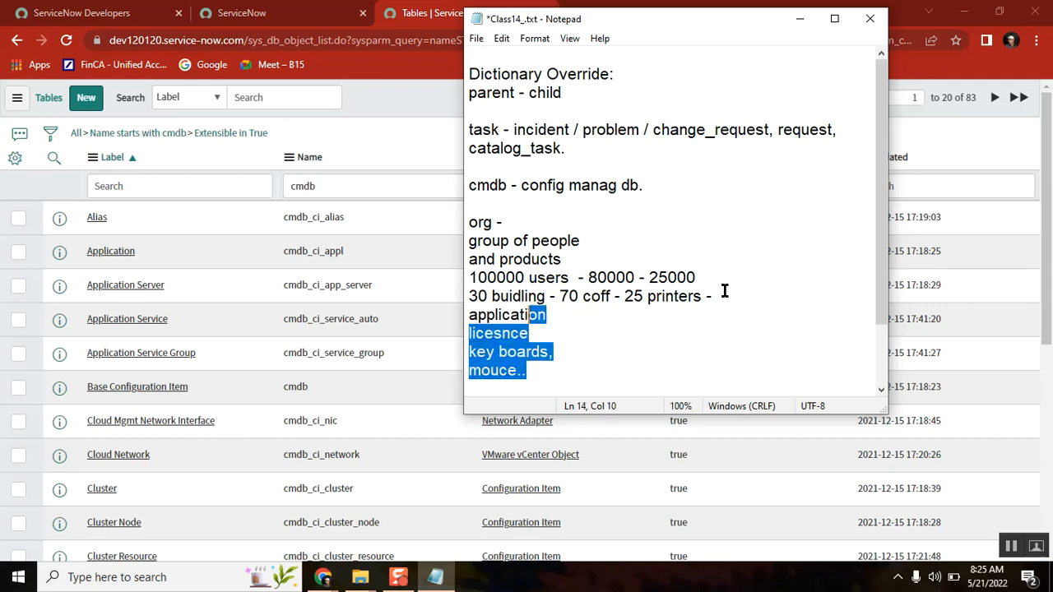
key("shift+Home")
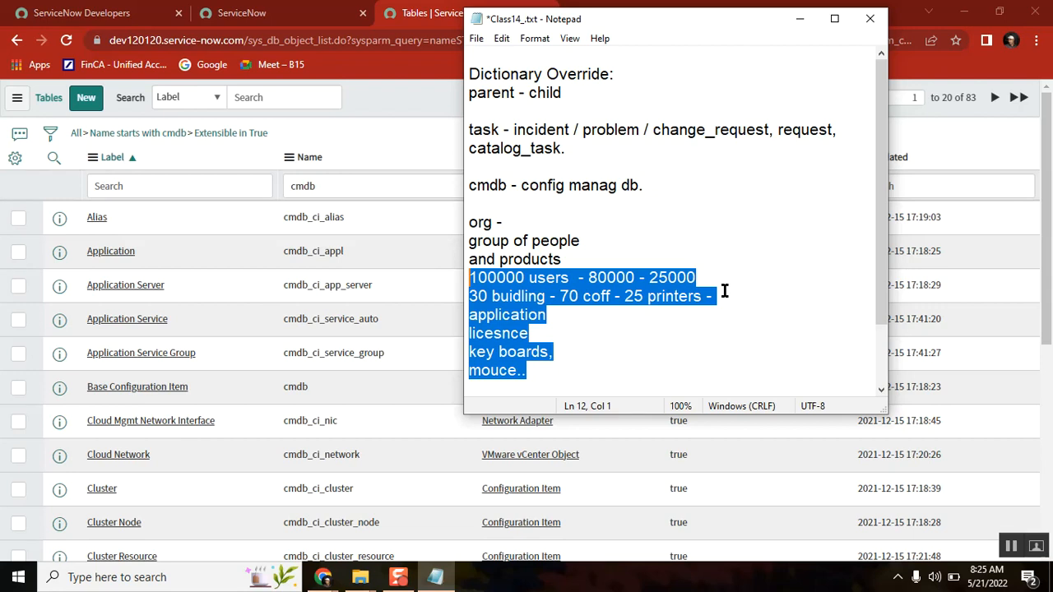
double_click(527, 260)
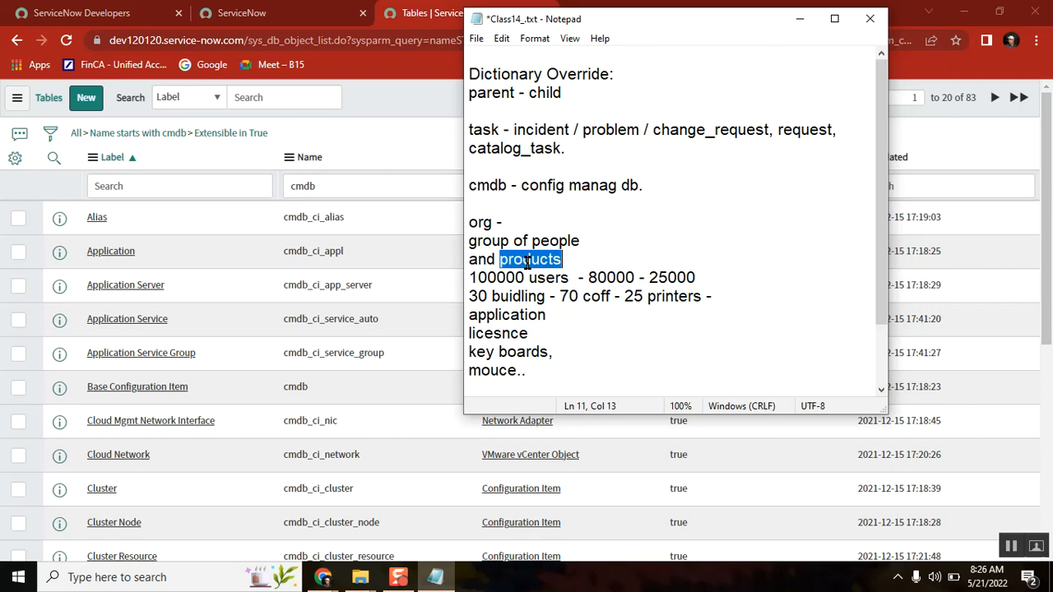
type("assets")
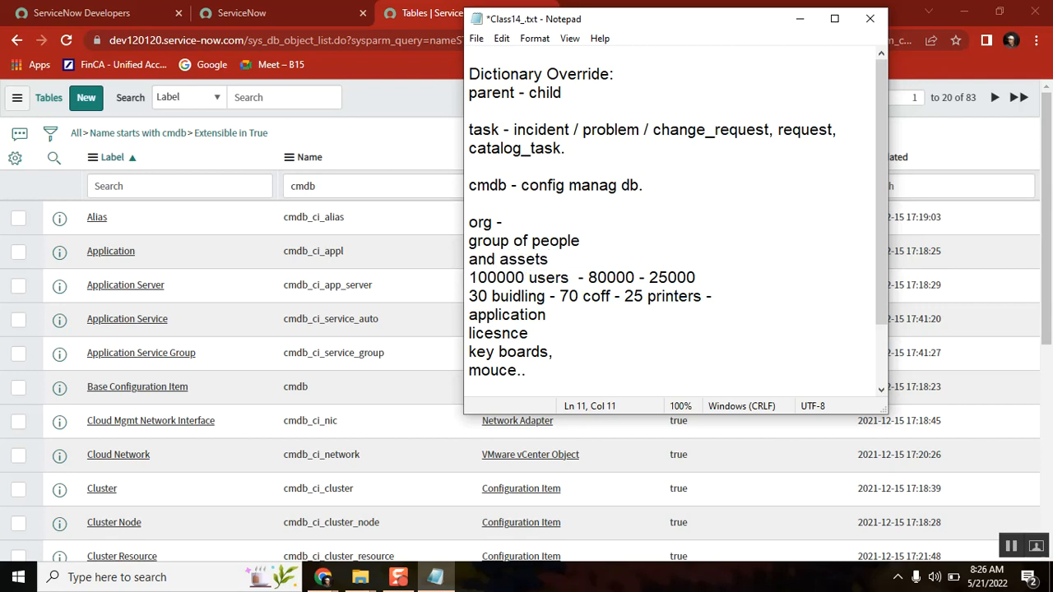
Step: Highlight the words "people", "assets" and "cmdb" and the lines under "org -" to review the CMDB example
double_click(549, 239)
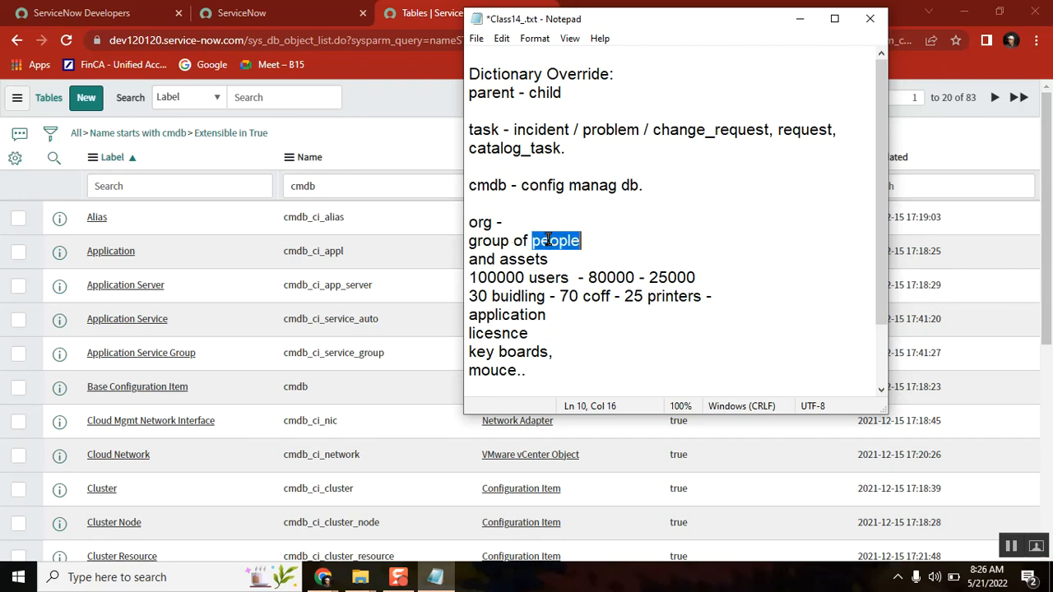
double_click(531, 256)
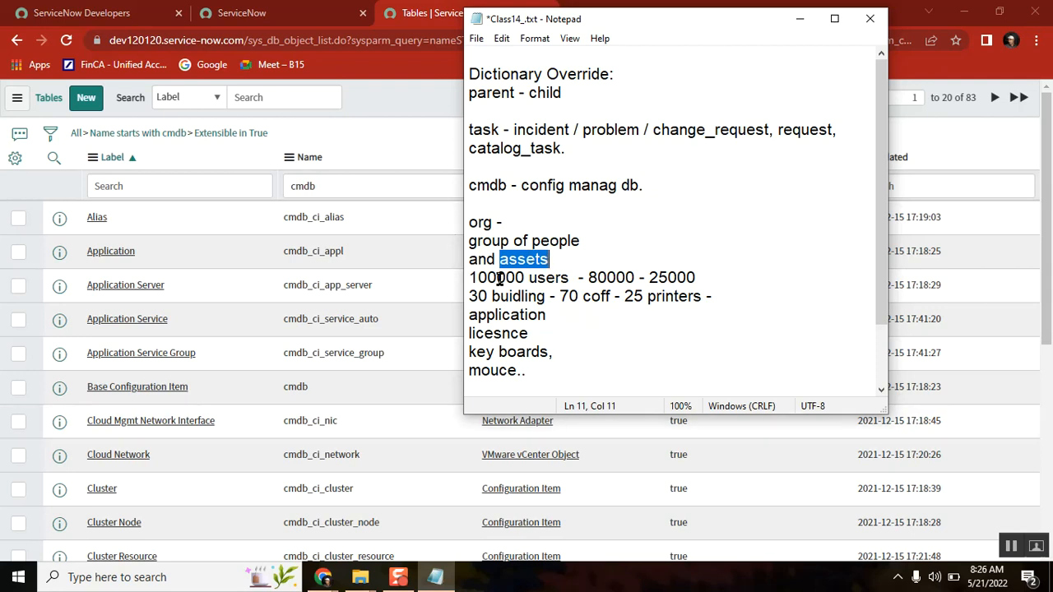
double_click(481, 185)
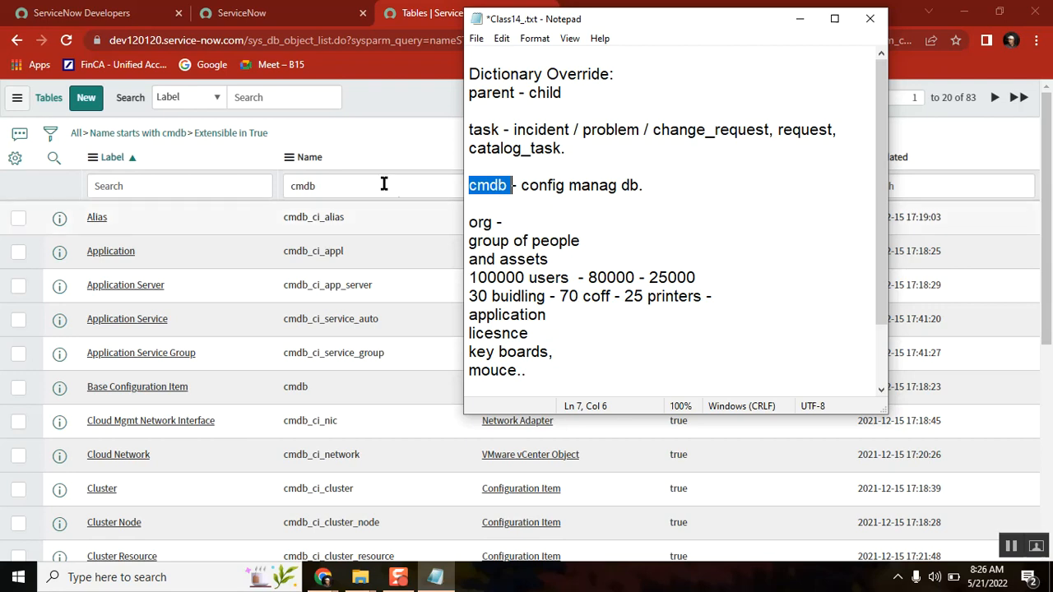
left_click(387, 94)
left_click(436, 580)
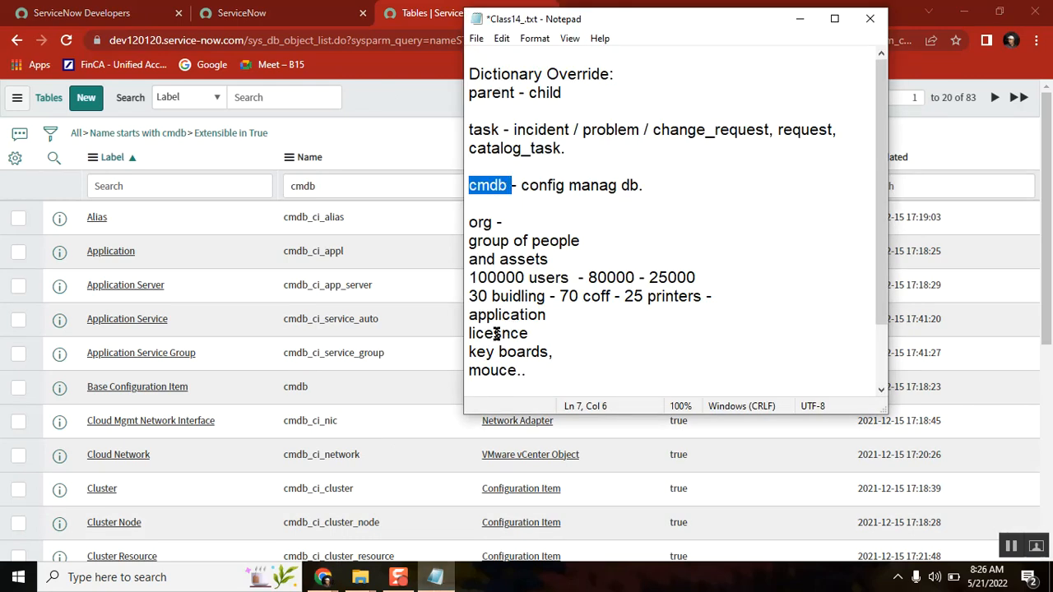
left_click_drag(531, 369, 466, 245)
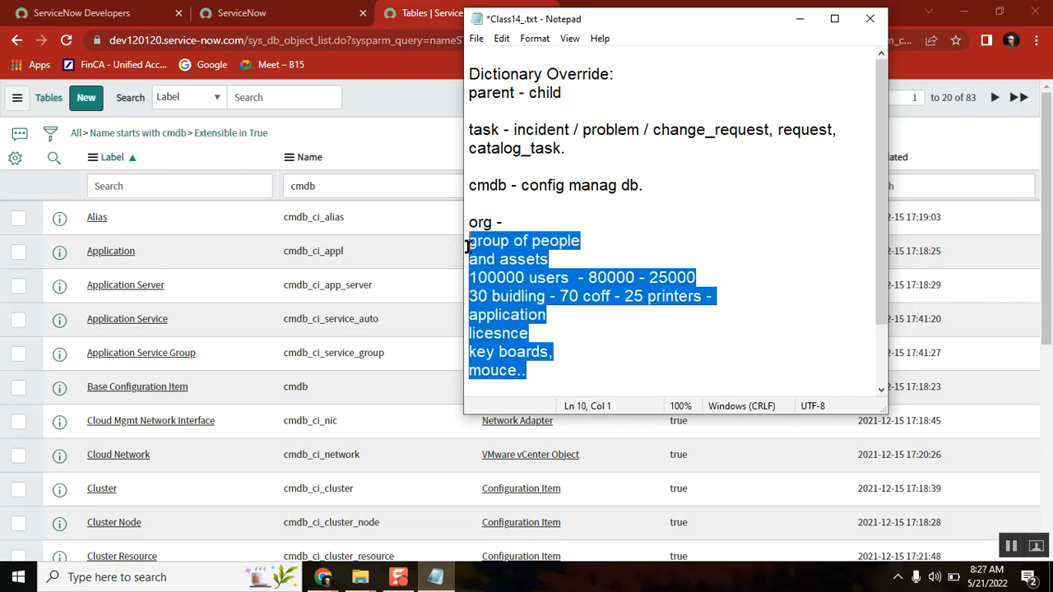
Step: Switch to ServiceNow, open the cmdb_ci table's list in a separate tab and highlight its total record count
left_click(263, 15)
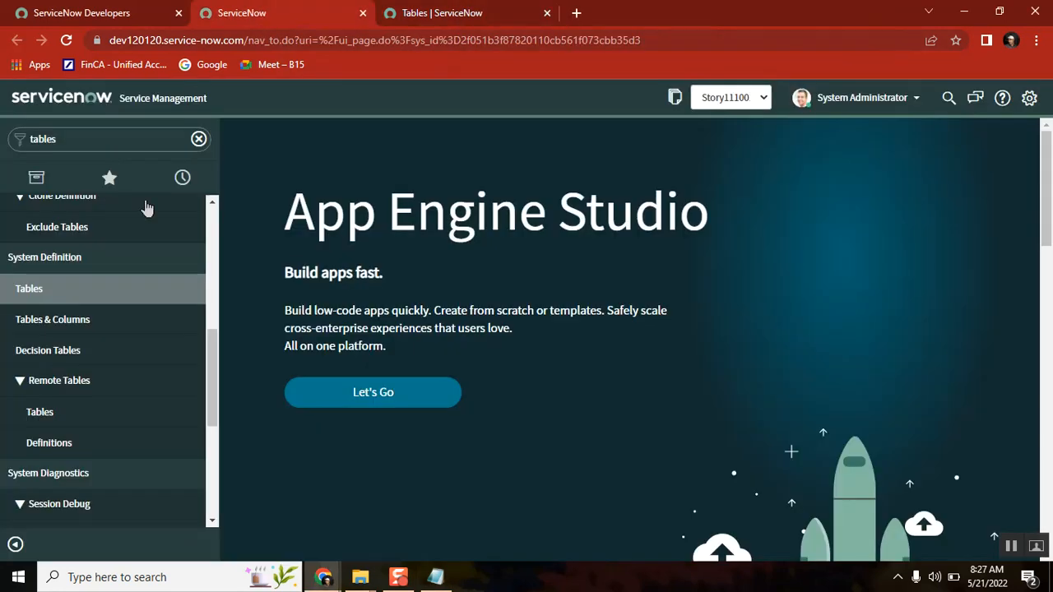
left_click(108, 142)
type("cm")
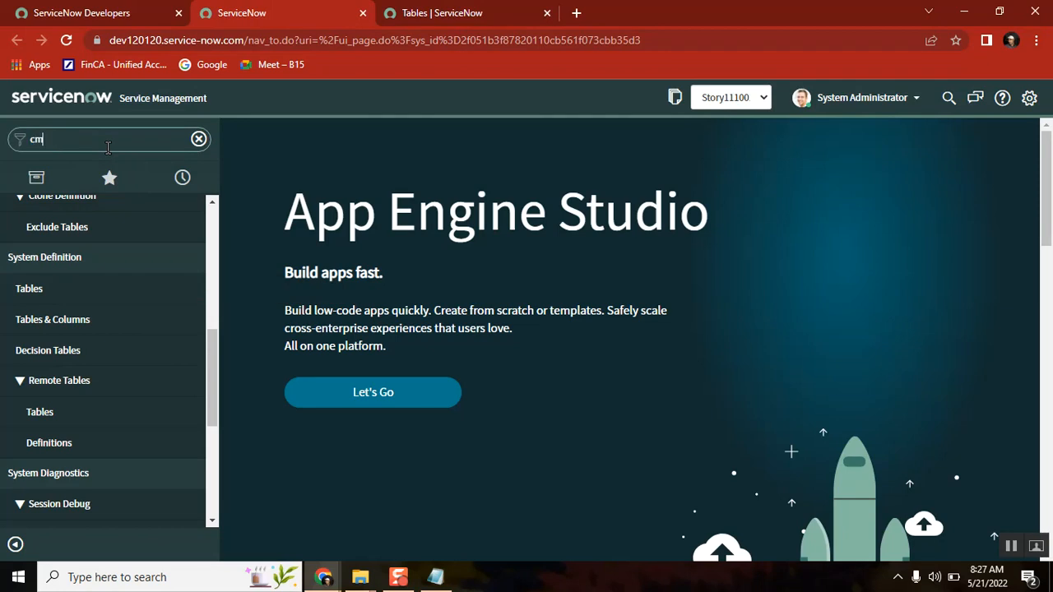
type("db")
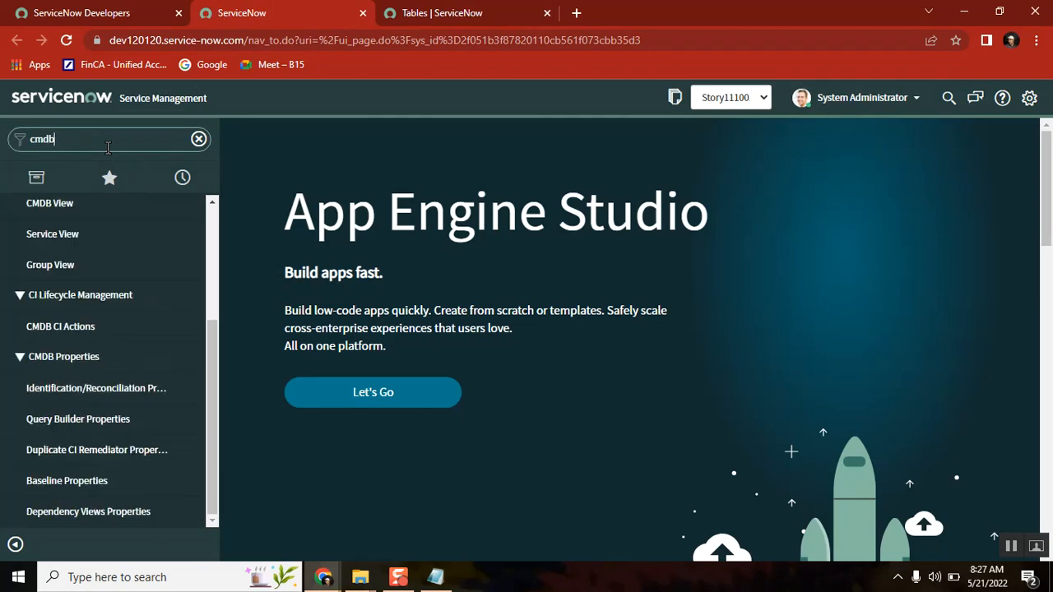
type("_ci.LIST")
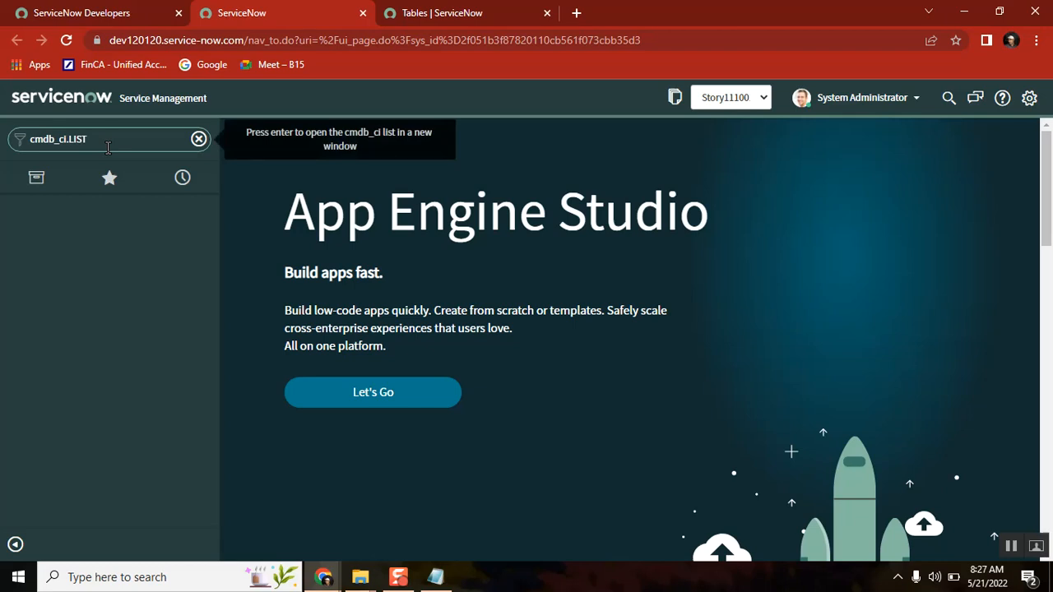
key("Return")
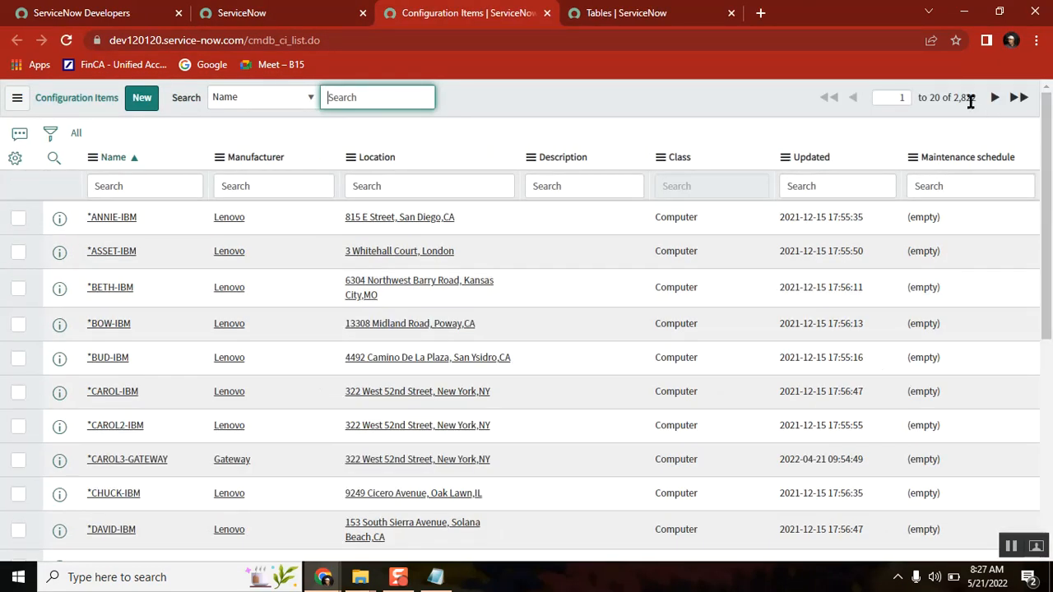
left_click(968, 98)
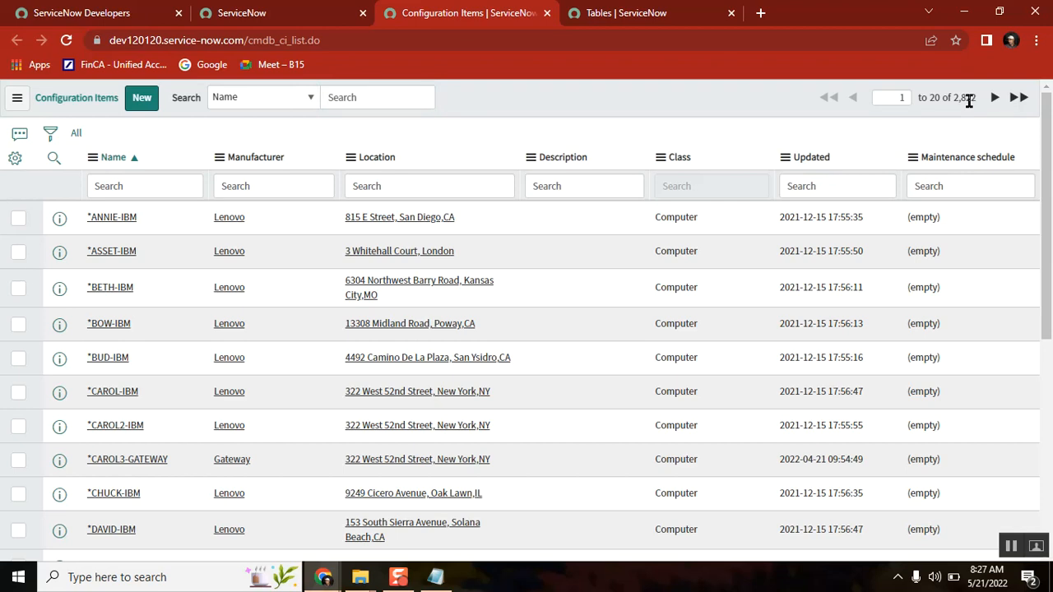
double_click(960, 96)
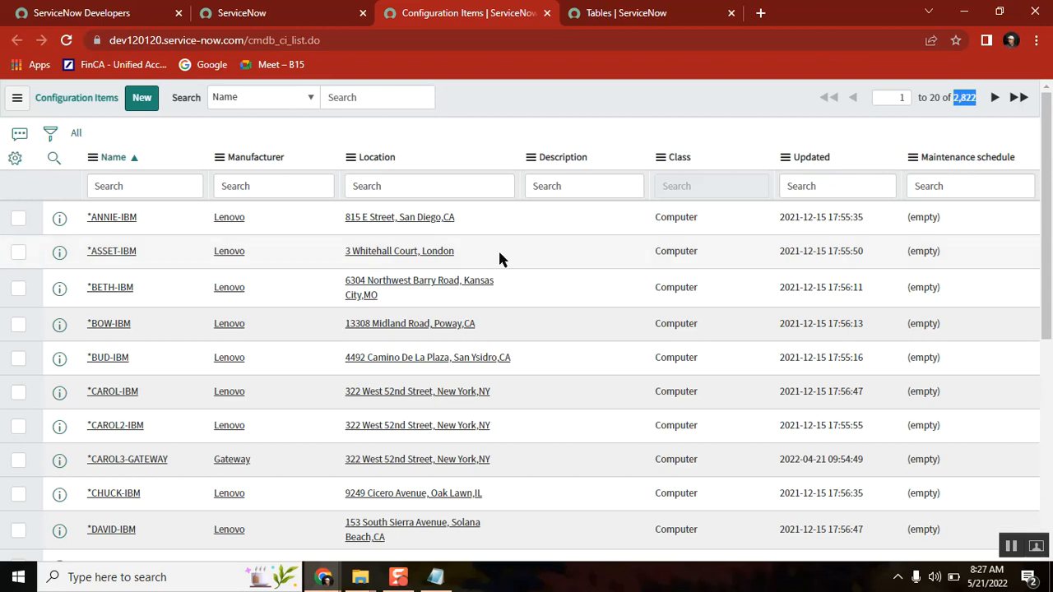
Step: Open the cmdb_ci_computer list, copying its navigator command, and compare its record count with the Configuration Items list
left_click(292, 18)
left_click(79, 139)
type("cmdb")
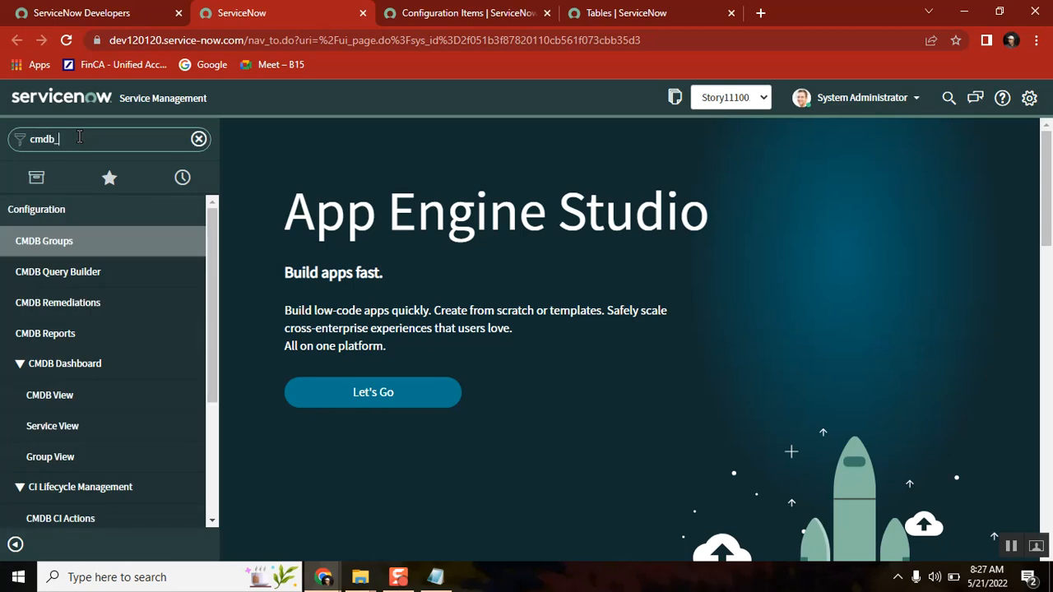
type("_ci_computer.LIST")
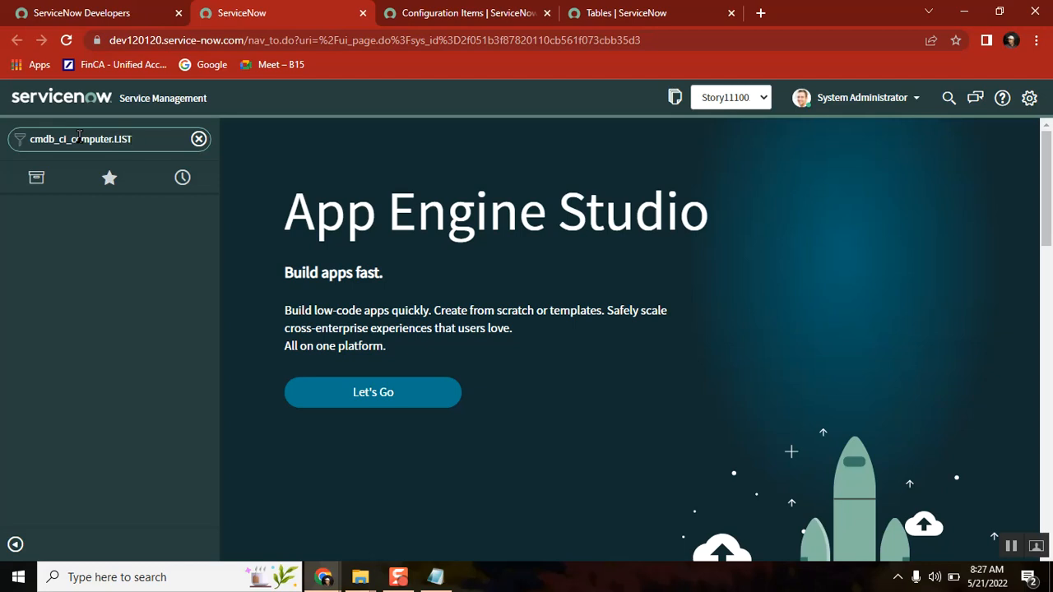
key("ctrl+a")
key("ctrl+c")
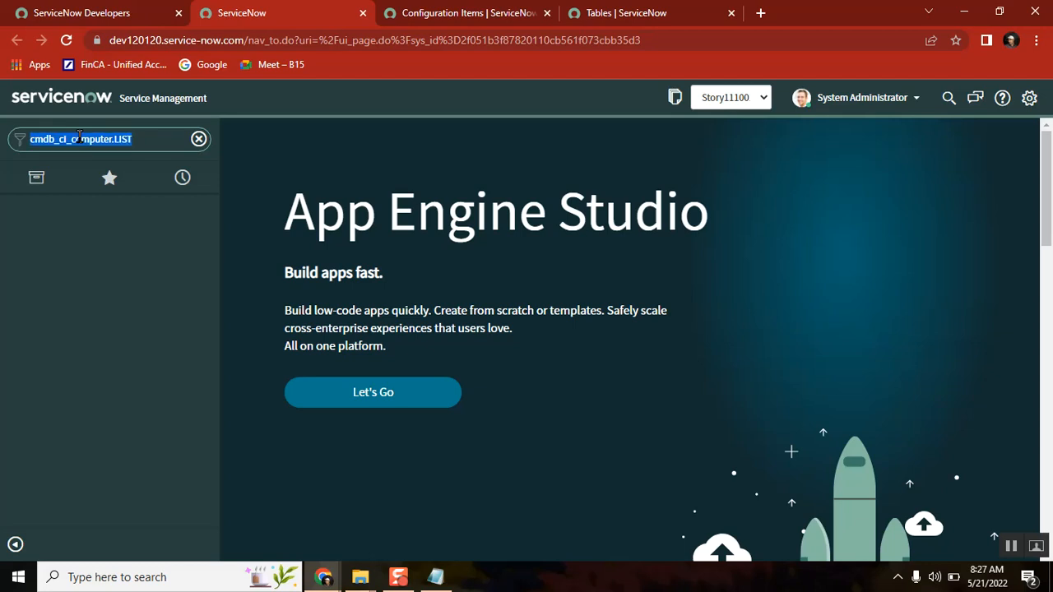
key("Return")
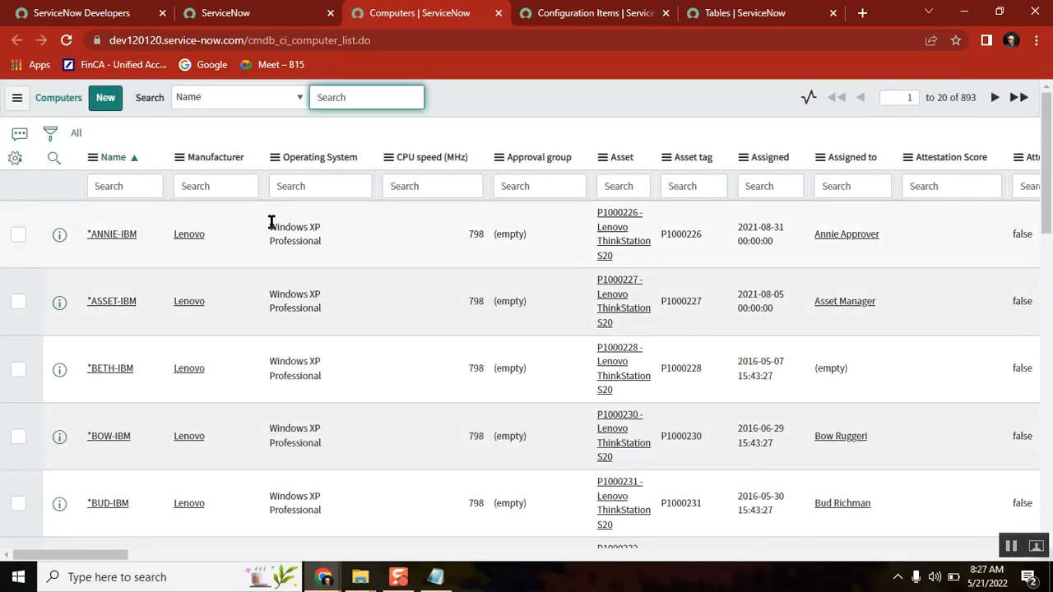
double_click(968, 97)
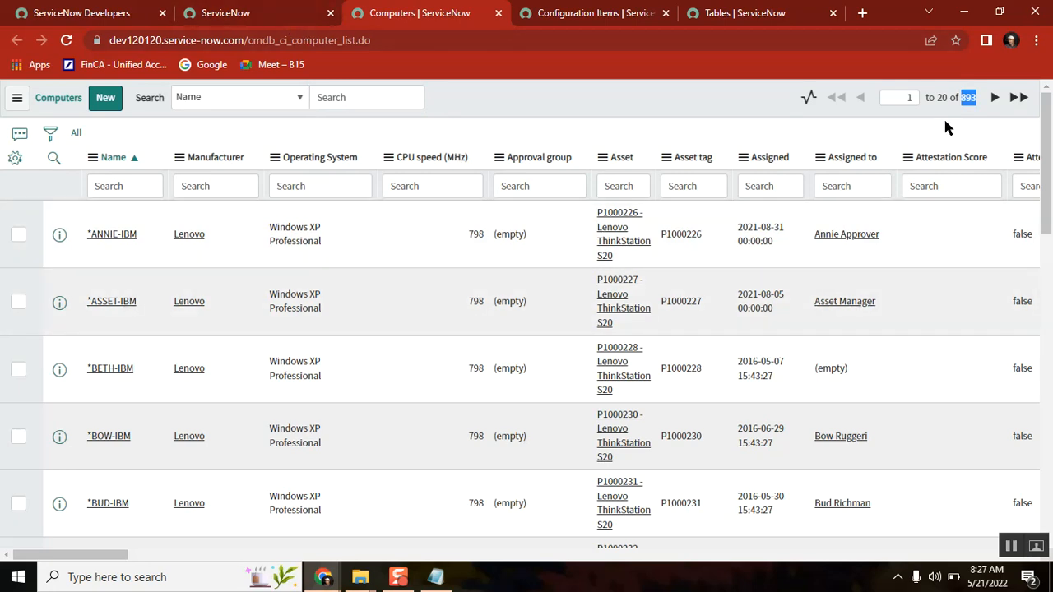
left_click(568, 15)
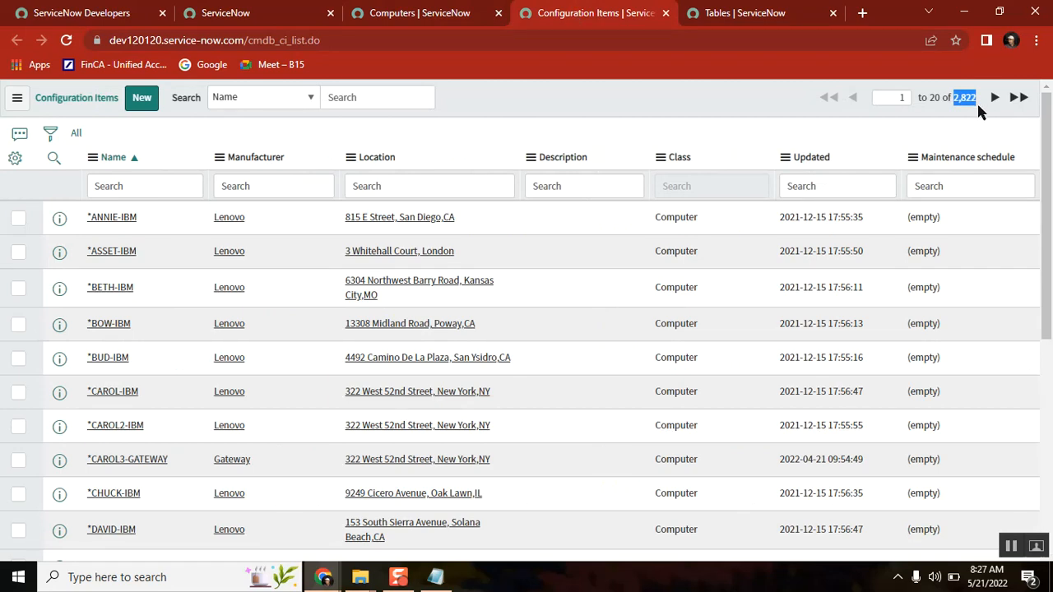
left_click(440, 13)
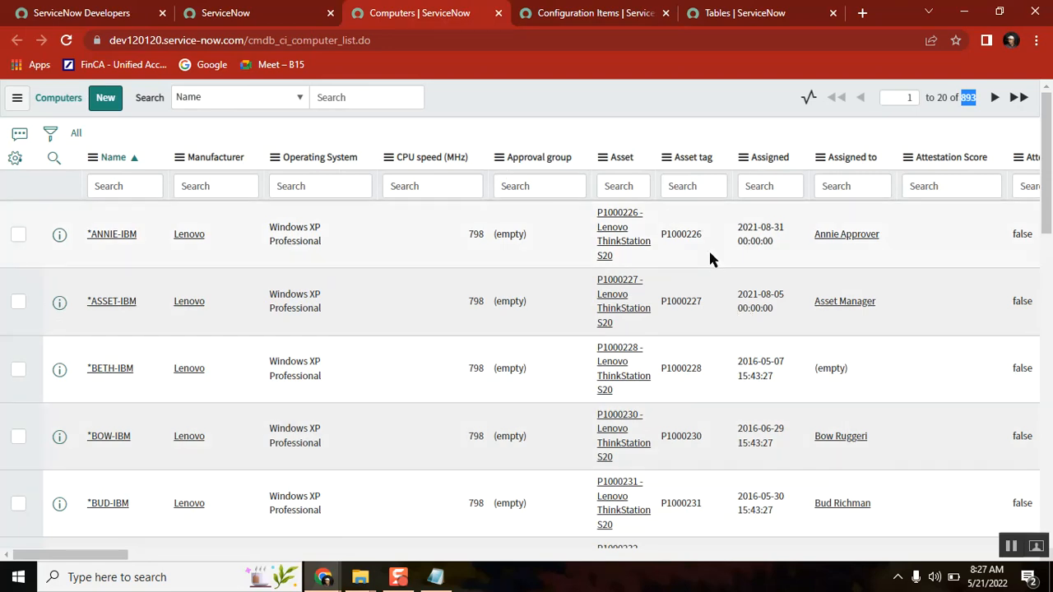
Step: Open the cmdb_ci_appl table's list by reusing the copied navigator command with "appl" in place of "computer"
left_click(262, 13)
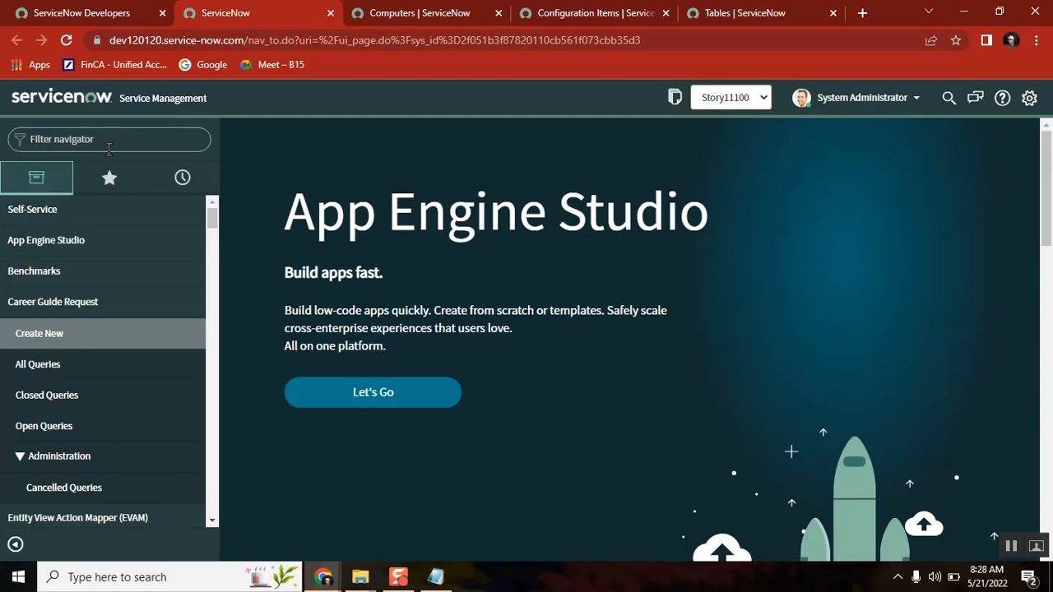
key("ctrl+v")
key("BackSpace")
key("BackSpace")
key("BackSpace")
key("BackSpace")
key("BackSpace")
key("BackSpace")
key("BackSpace")
key("BackSpace")
key("BackSpace")
key("BackSpace")
key("BackSpace")
key("BackSpace")
key("BackSpace")
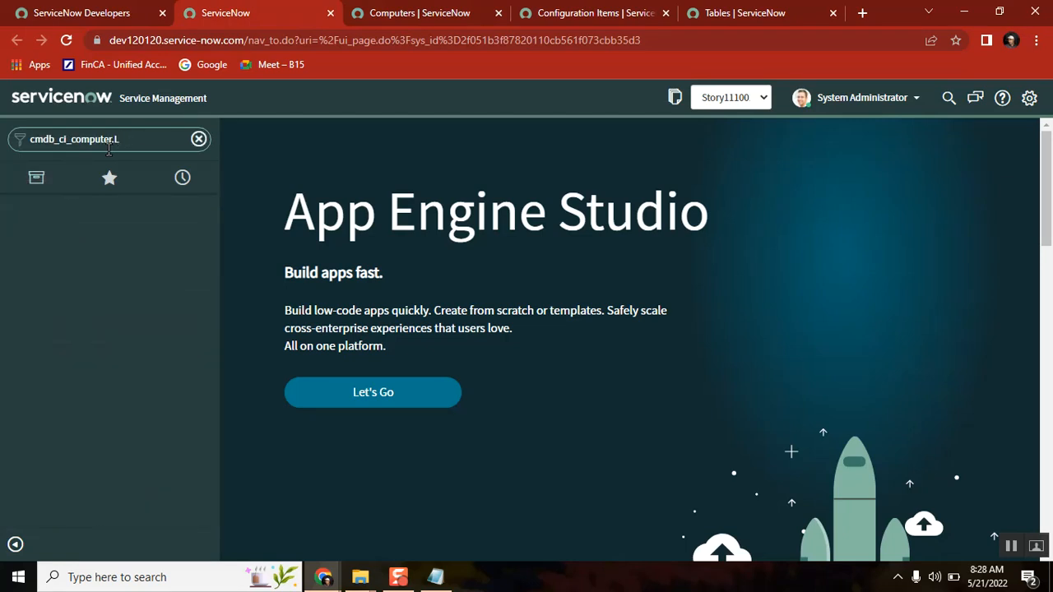
type("appl.LIST")
key("Return")
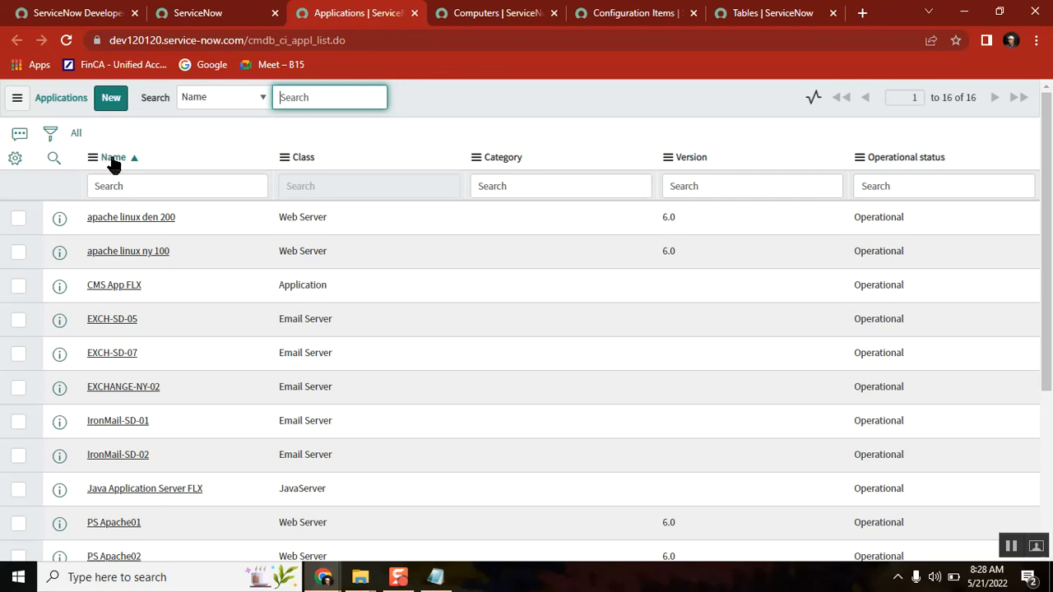
Step: Compare the Applications list with the notes and the Computers list, and open the first computer record
left_click(437, 578)
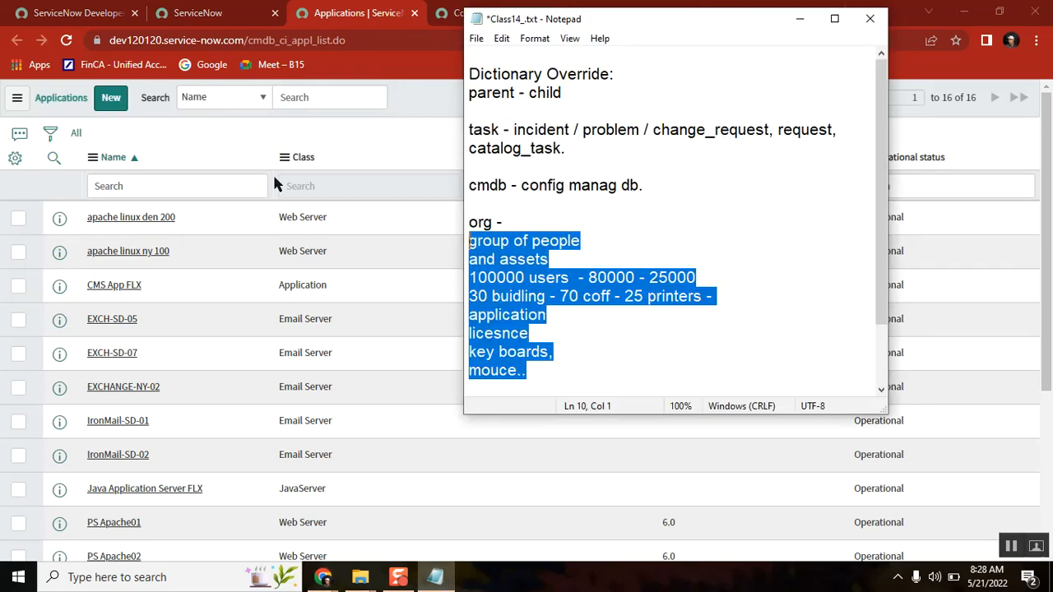
left_click(429, 92)
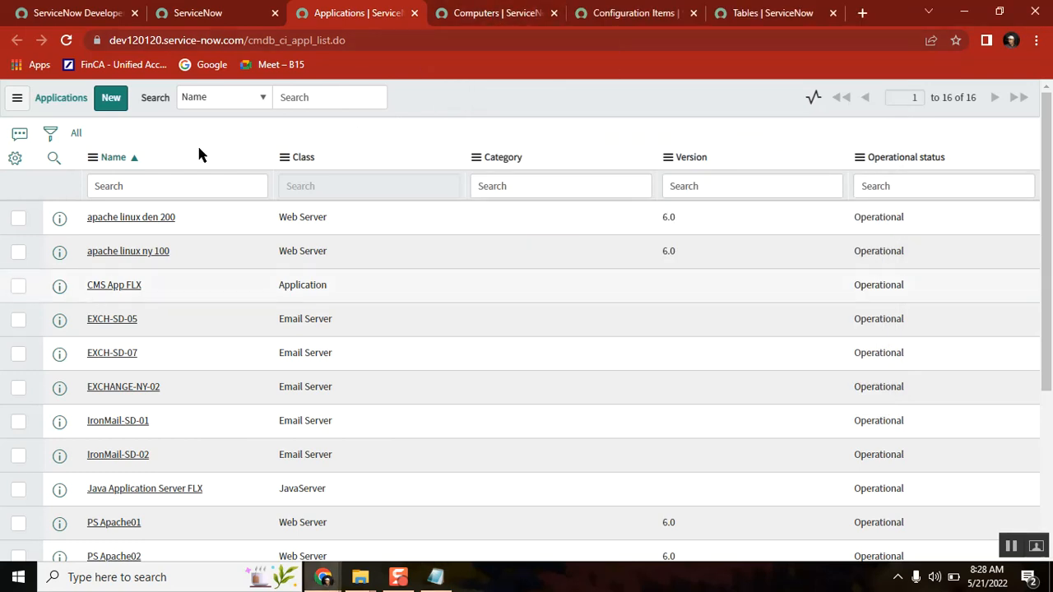
left_click(488, 13)
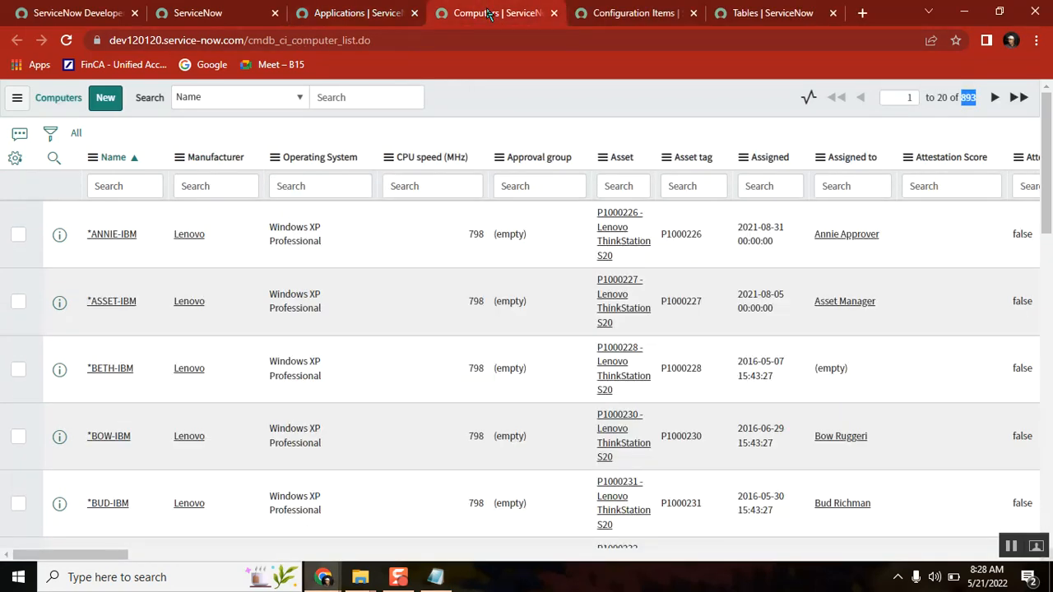
left_click(376, 14)
left_click(498, 17)
left_click(127, 239)
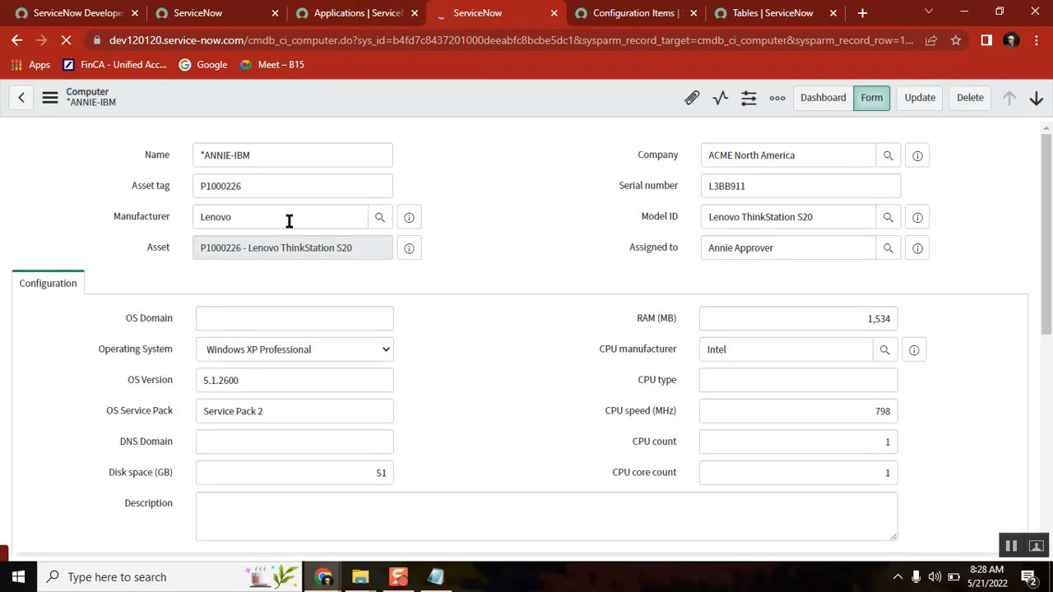
Step: Examine the computer record's asset tag, assigned user, serial number and hardware details, and view its installed software list
double_click(208, 187)
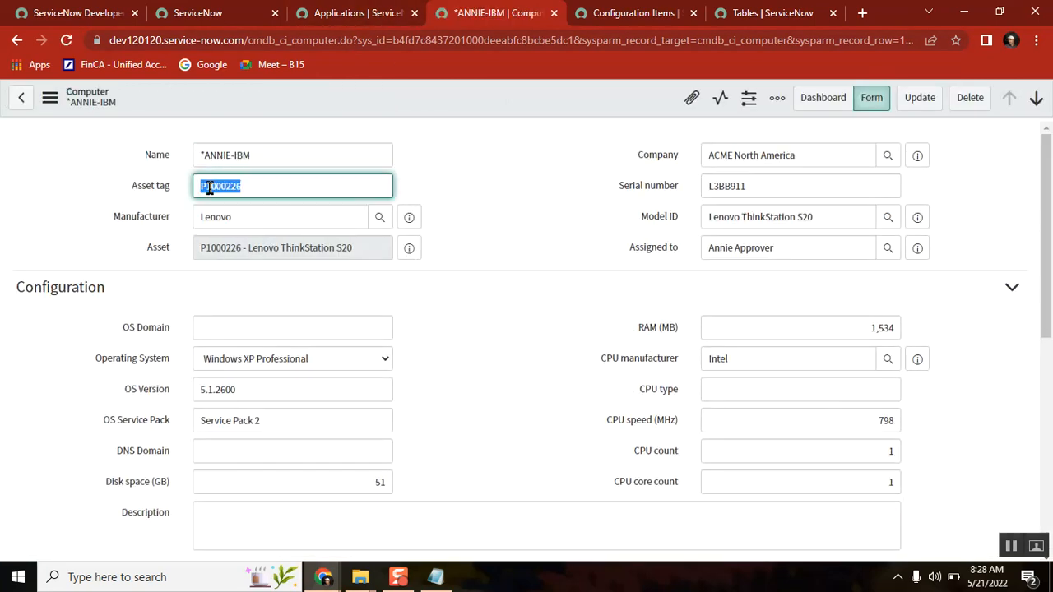
left_click(754, 252)
double_click(754, 249)
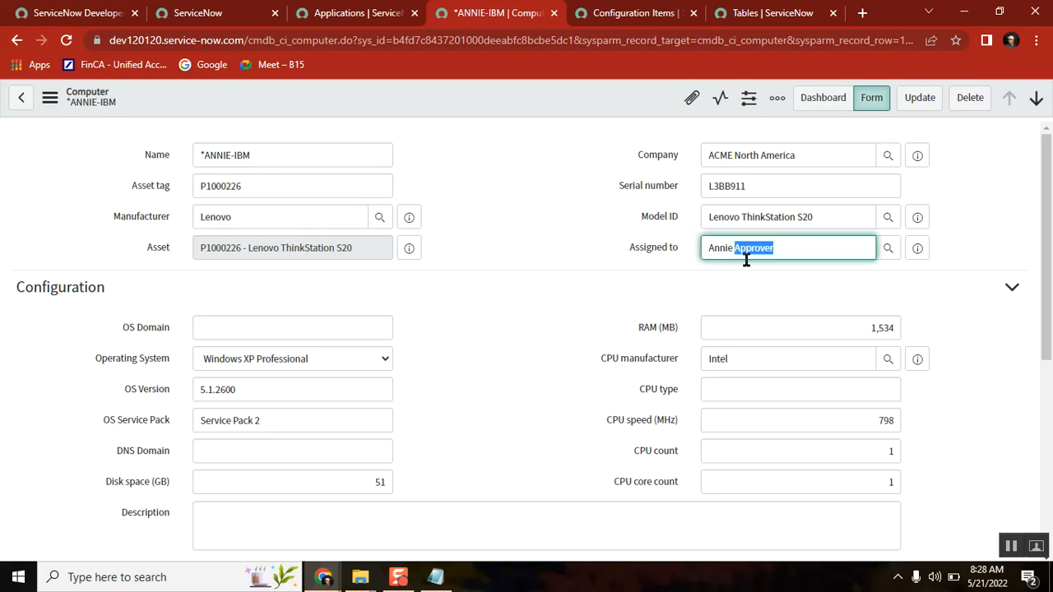
double_click(728, 185)
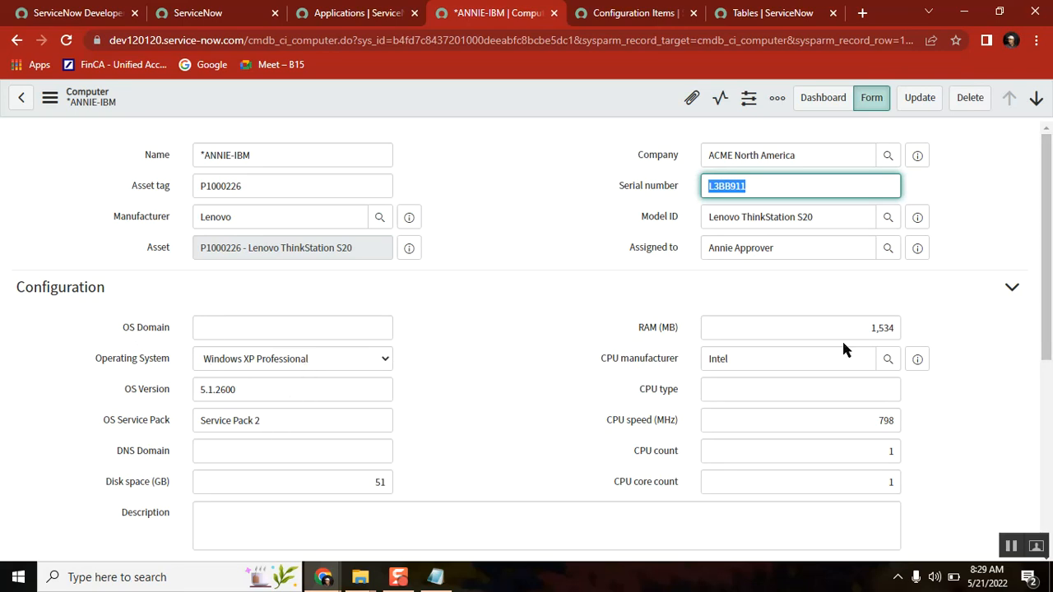
scroll(740, 362, "down", 5)
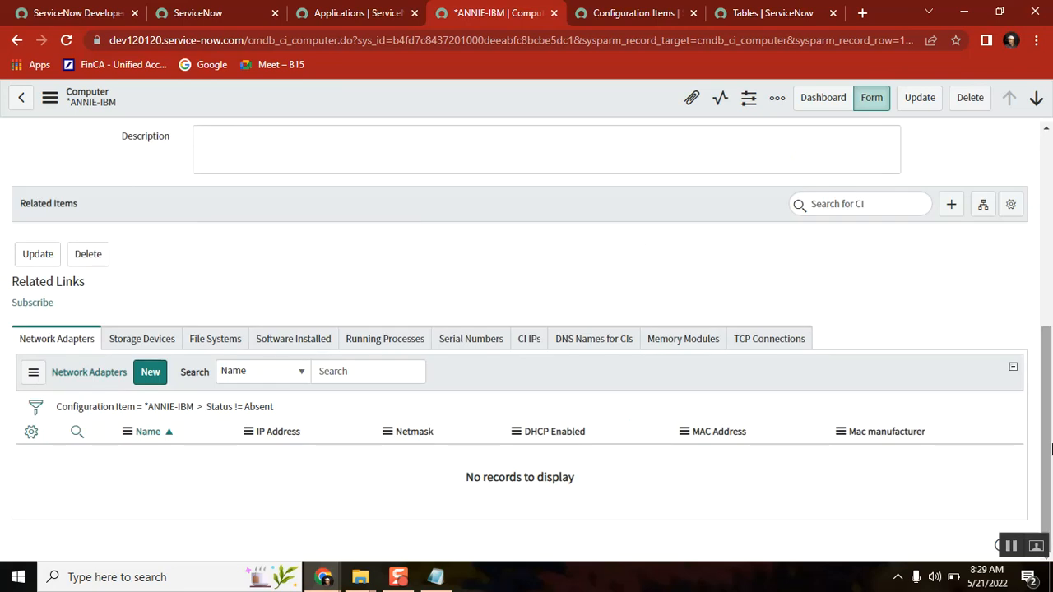
left_click(297, 343)
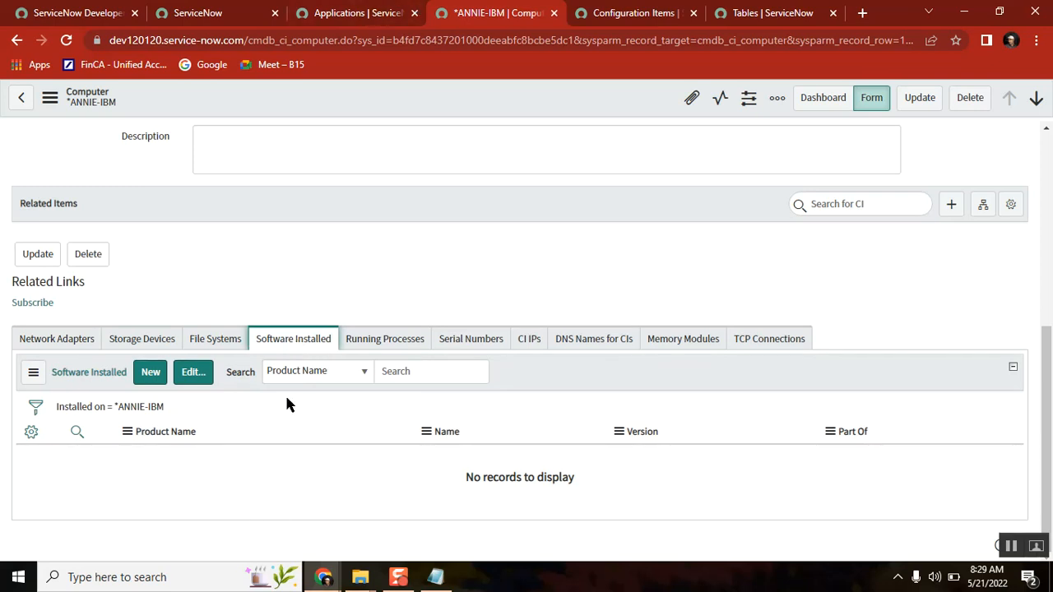
Step: Relate the Applications list and the Configuration Items list to the cmdb and parent entries in the Class14 notes
left_click(335, 16)
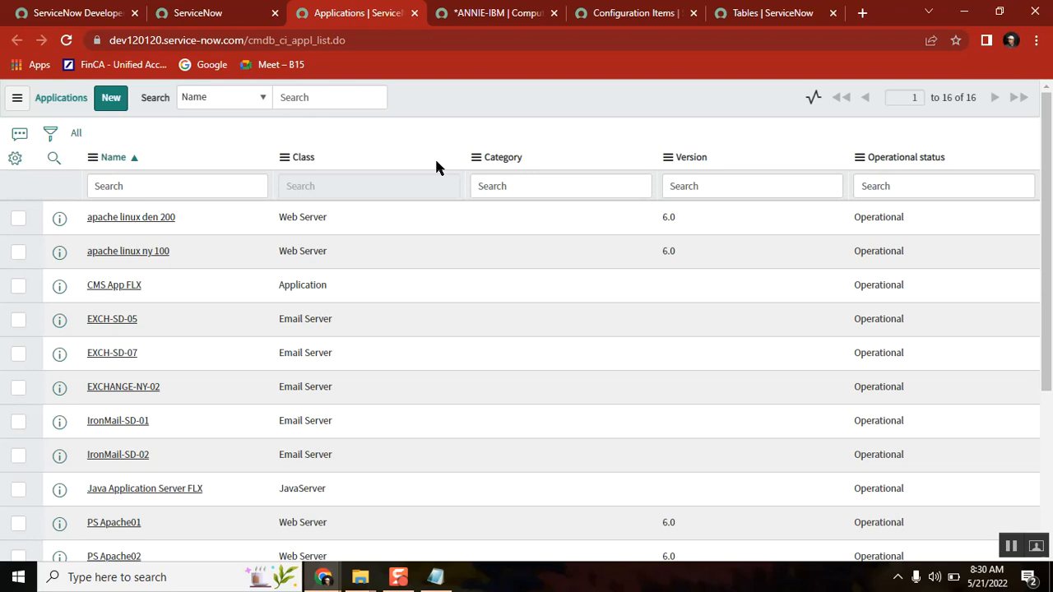
left_click(436, 578)
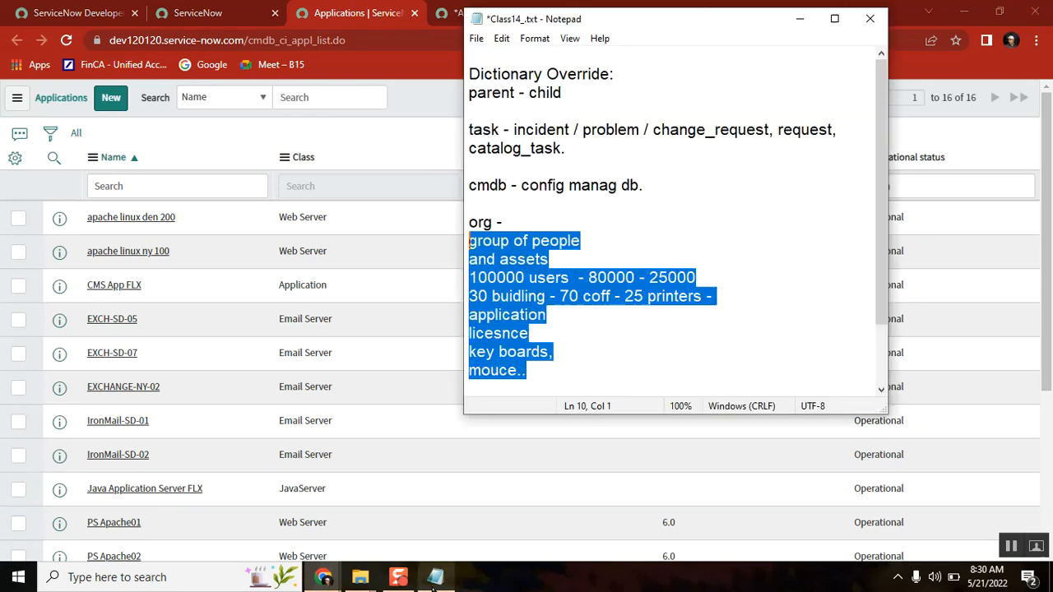
double_click(483, 186)
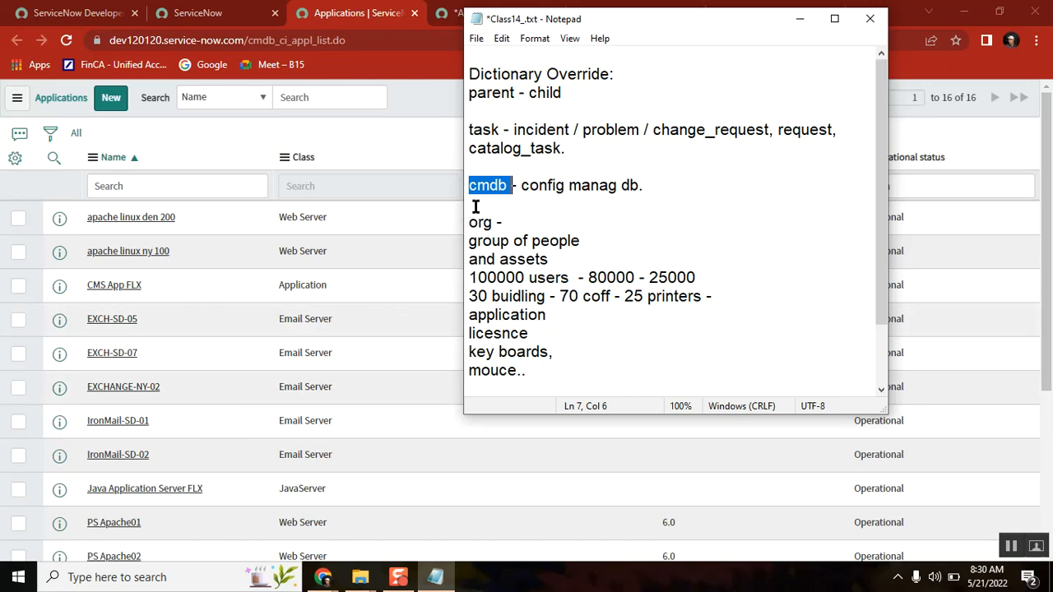
double_click(496, 93)
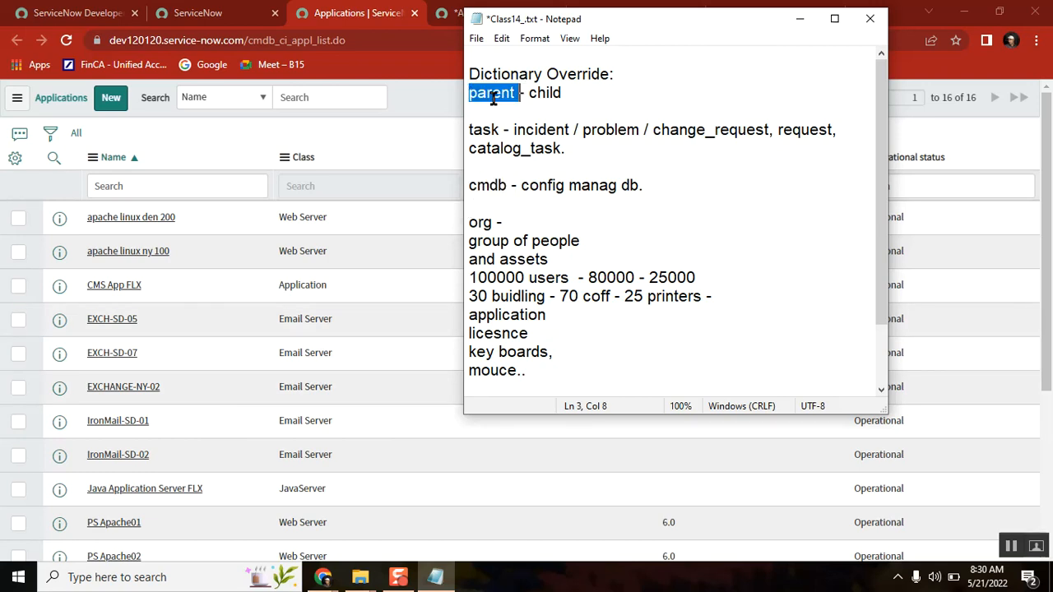
left_click(344, 18)
left_click(653, 19)
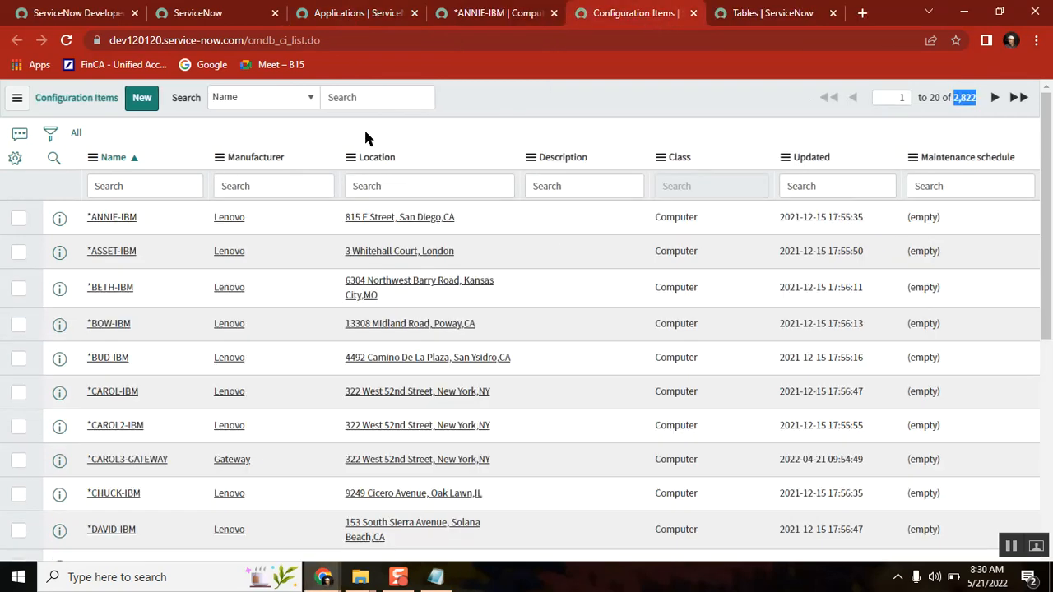
Step: Clear the existing filters on the Tables list and filter it to tables whose Extends table starts with "configuration"
left_click(774, 16)
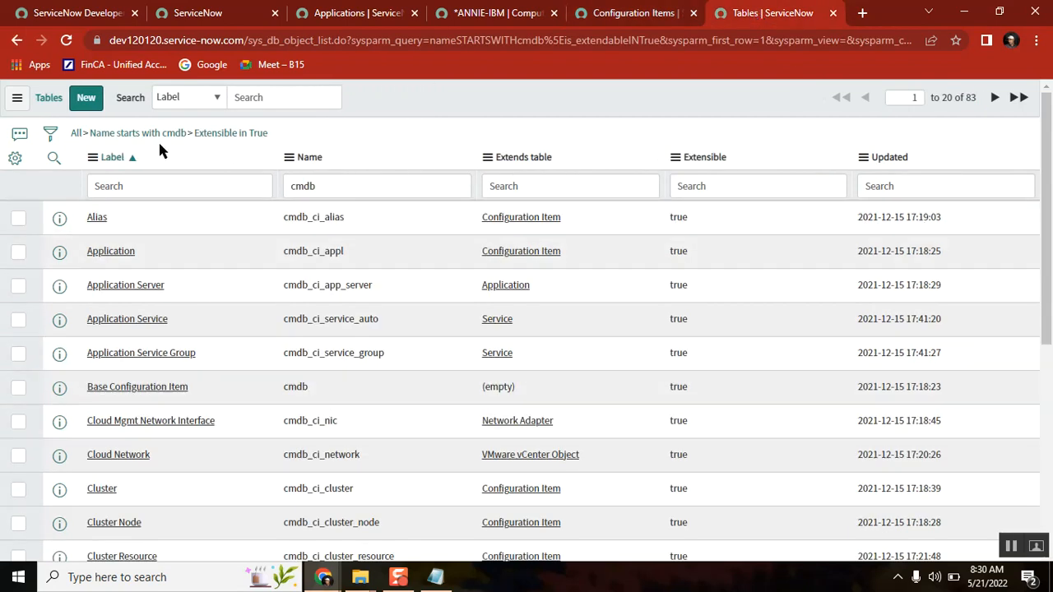
left_click(75, 133)
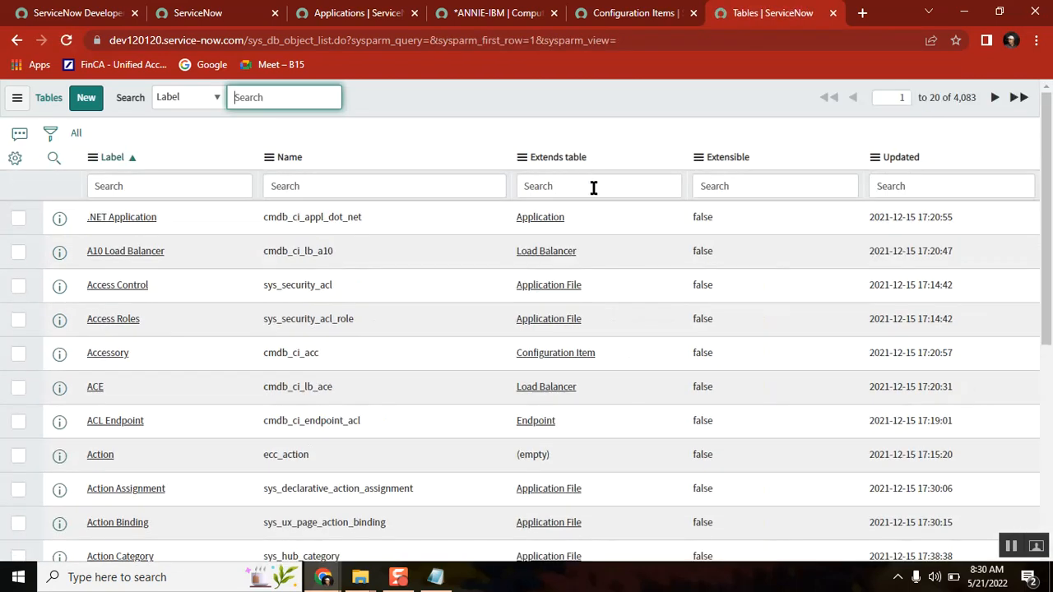
left_click(592, 188)
type("c")
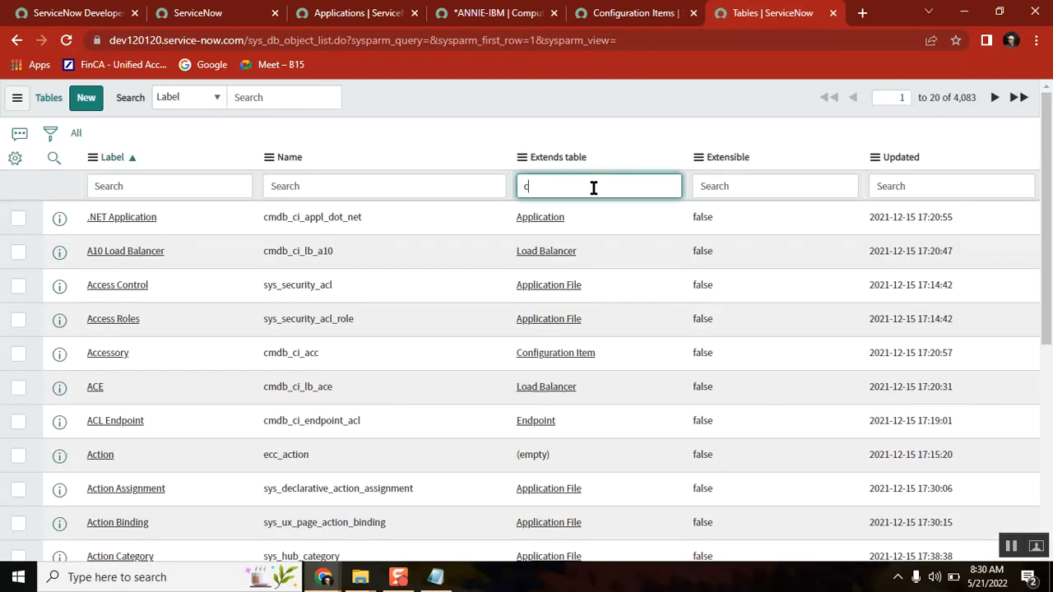
type("m")
key("BackSpace")
type("onfiguration")
key("Return")
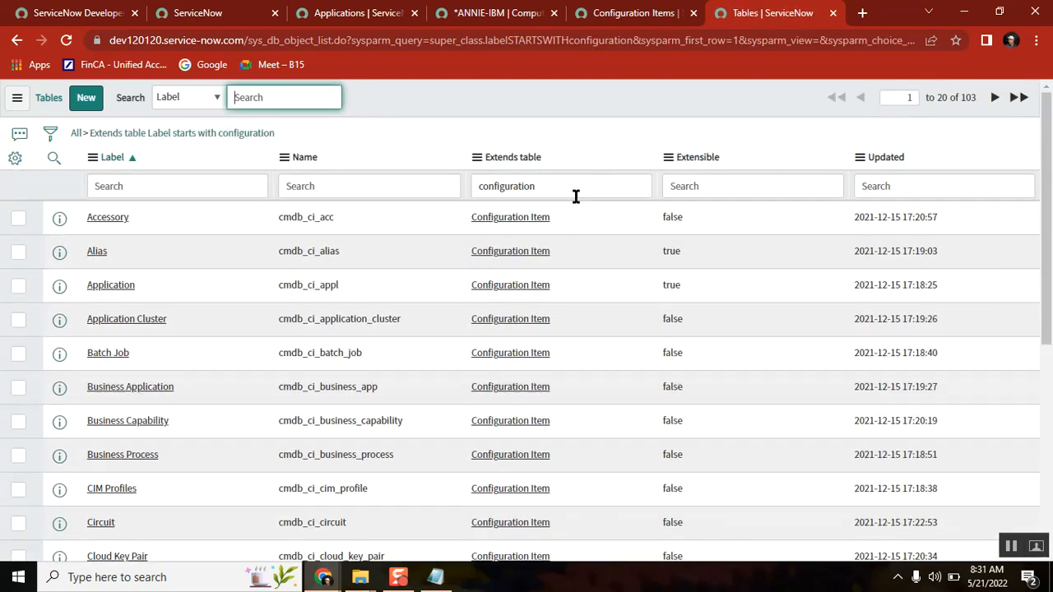
Step: Highlight the filtered tables' total count and relate it to the "child" entry in the Class14 notes
double_click(967, 97)
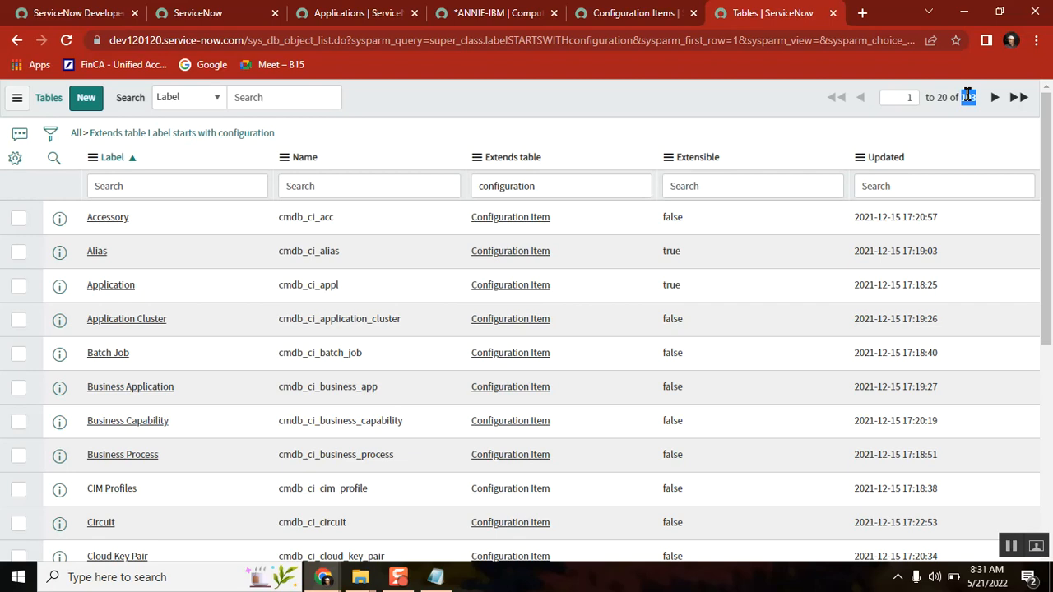
left_click(435, 577)
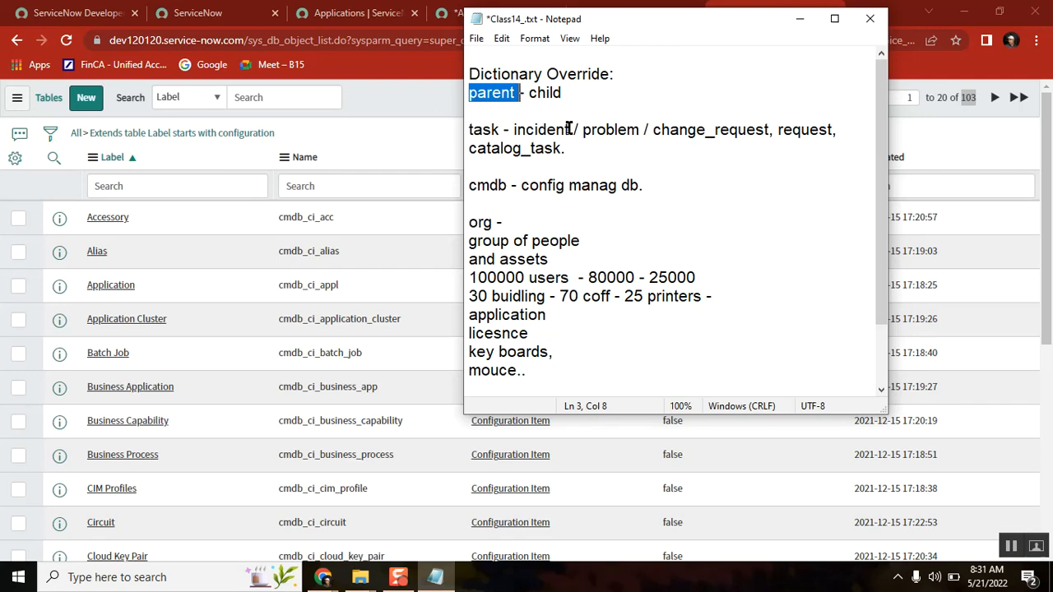
double_click(543, 93)
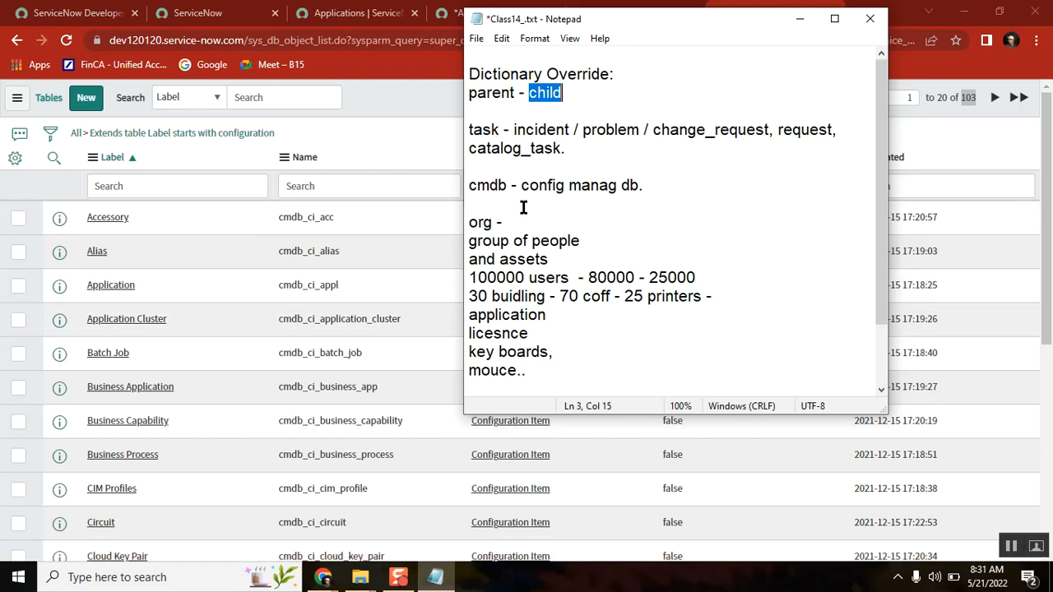
left_click(407, 100)
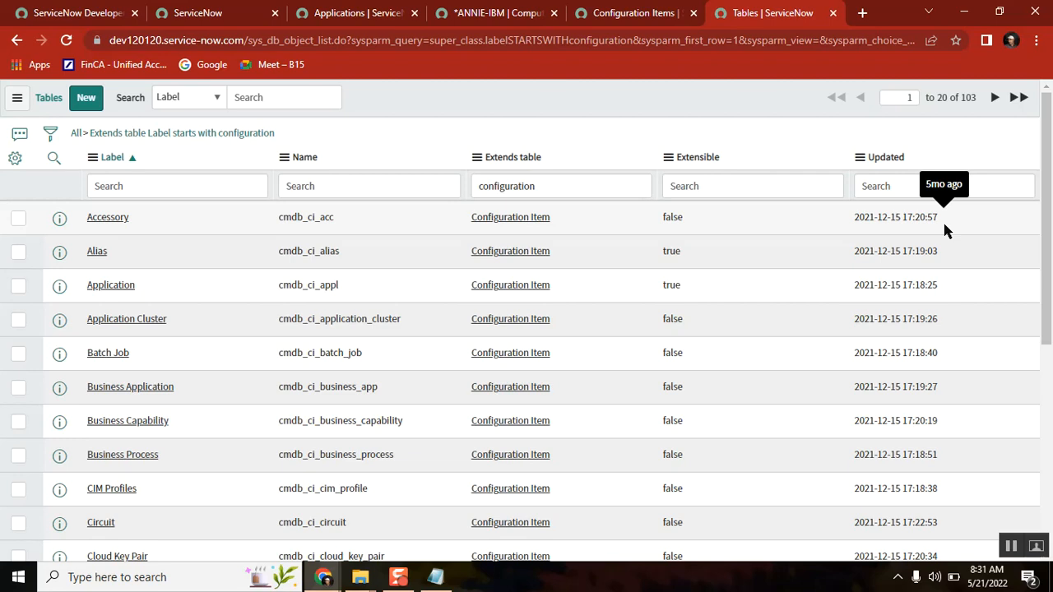
Step: Change the Extends table filter from "configuration" to "task" in the Tables list
left_click(574, 190)
key("BackSpace")
key("BackSpace")
key("BackSpace")
key("BackSpace")
key("BackSpace")
key("BackSpace")
key("BackSpace")
key("BackSpace")
key("BackSpace")
key("BackSpace")
key("BackSpace")
key("BackSpace")
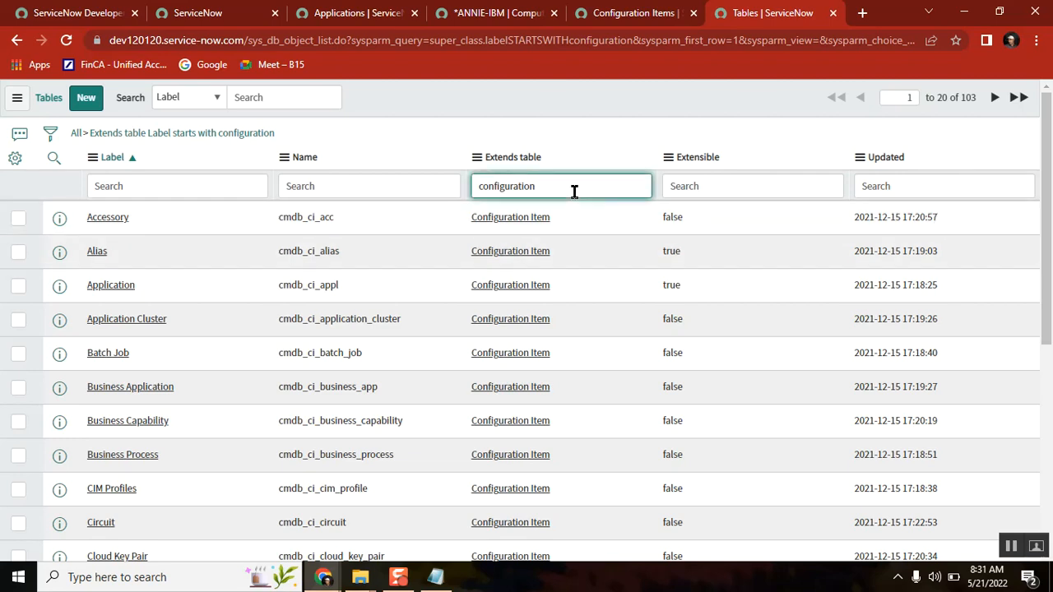
key("BackSpace")
type("task")
key("Return")
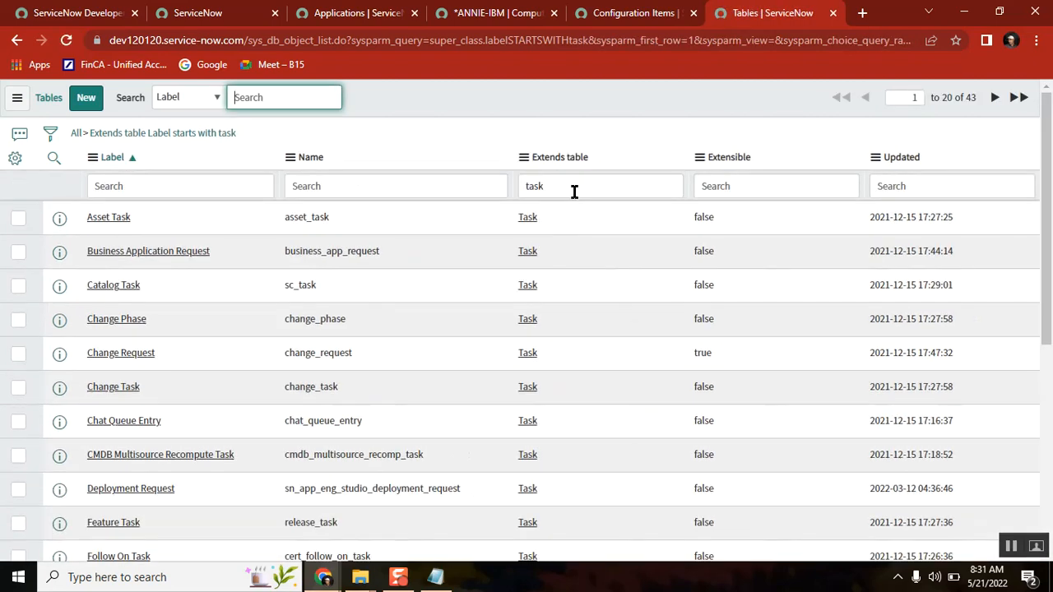
Step: Review the tables that extend Task, sorting them by label in descending order and back to ascending
left_click_drag(1049, 151, 1048, 130)
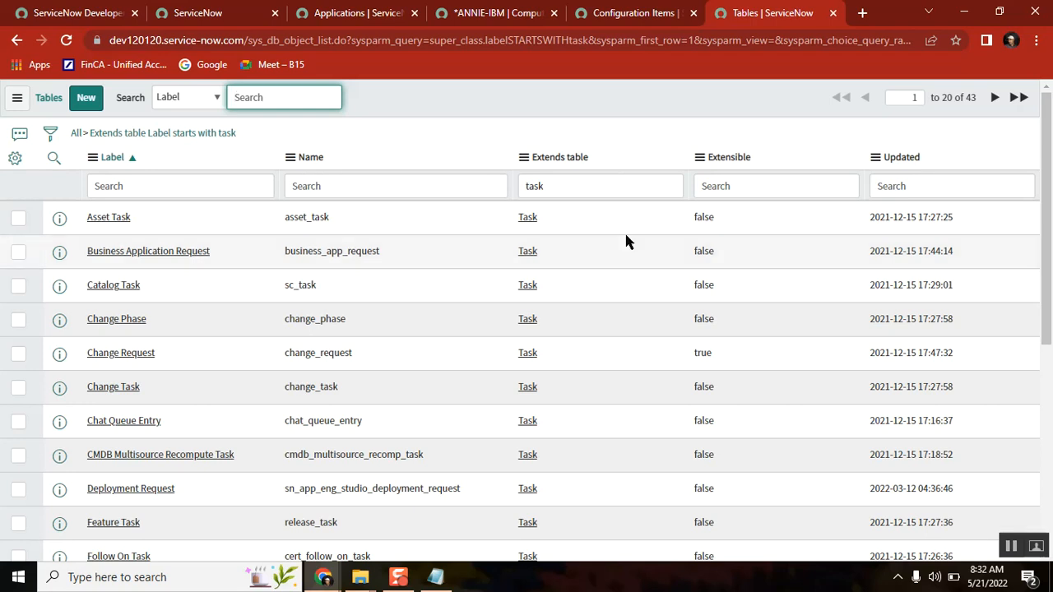
left_click(109, 162)
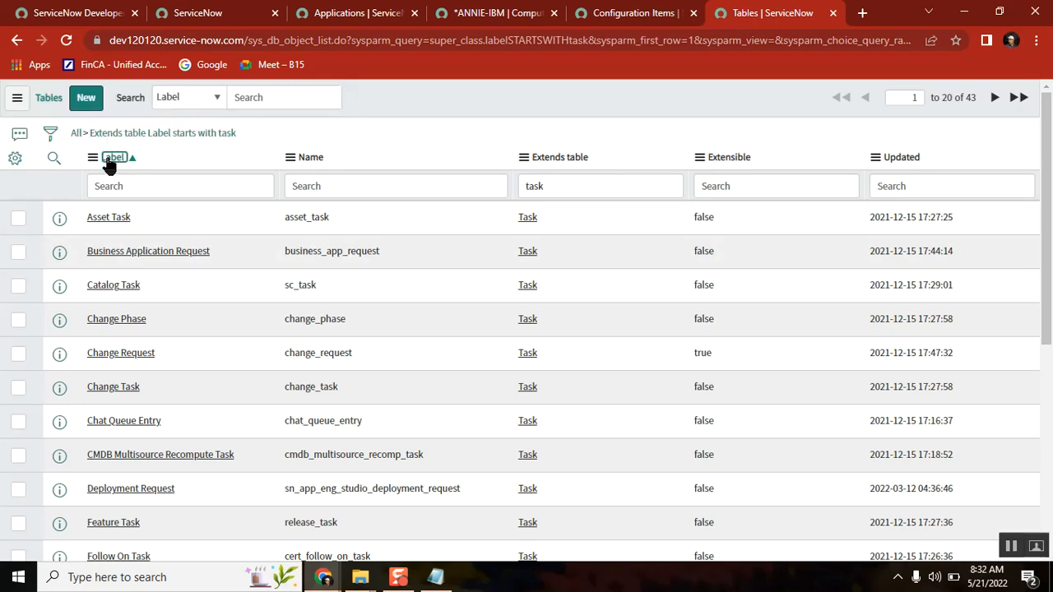
left_click(109, 161)
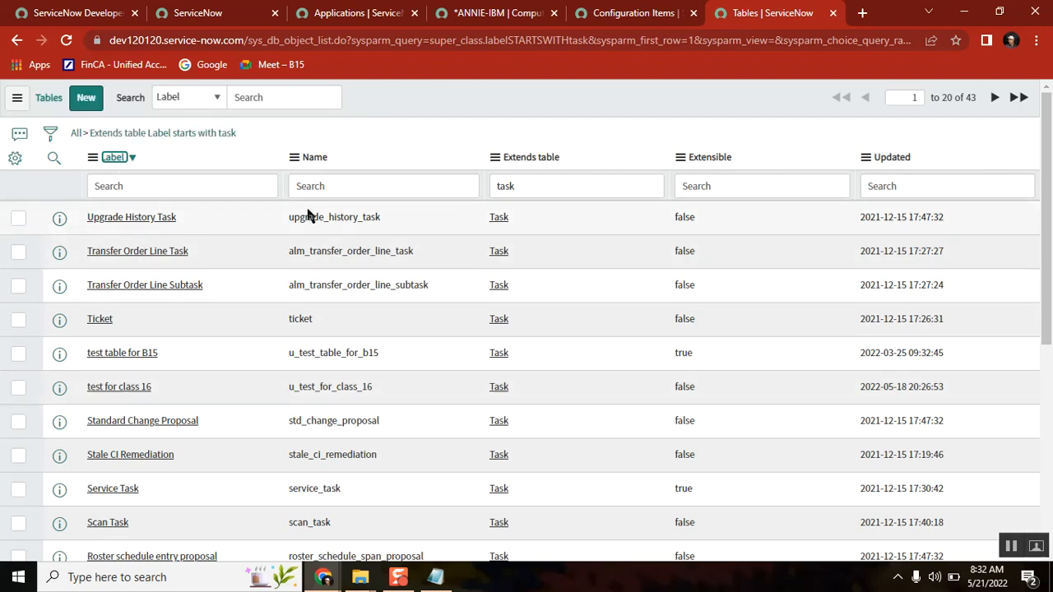
left_click(114, 159)
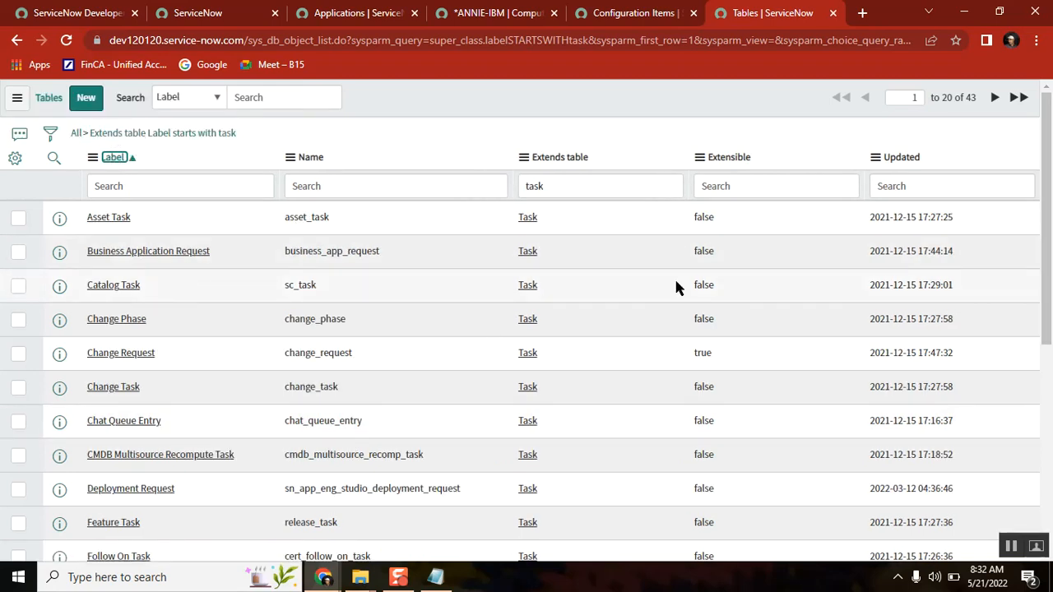
Step: Close the Configuration Items, computer record and Applications pages, keeping the Tables list open
left_click(693, 13)
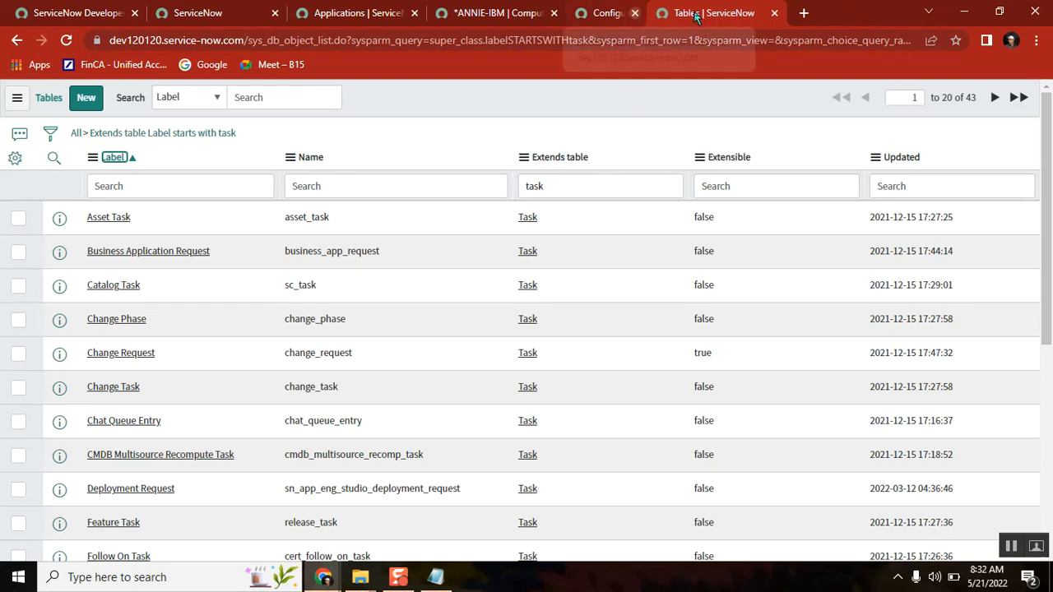
left_click(553, 13)
left_click(383, 13)
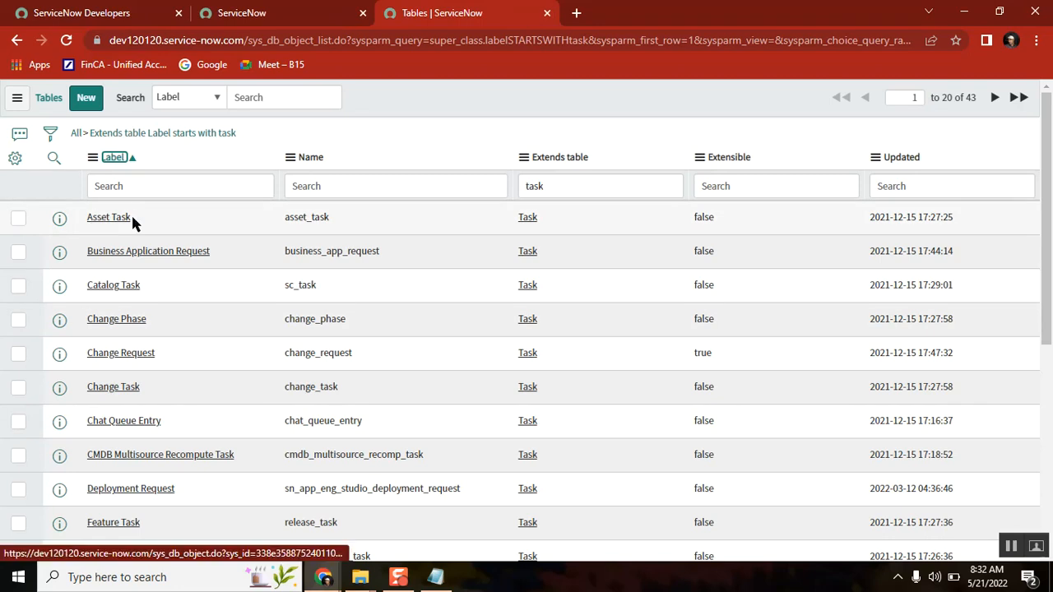
Step: Copy the asset_task table name and open its new-record form with the navigator command "asset_task.FORM"
double_click(336, 217)
left_click_drag(351, 219, 286, 224)
key("ctrl+c")
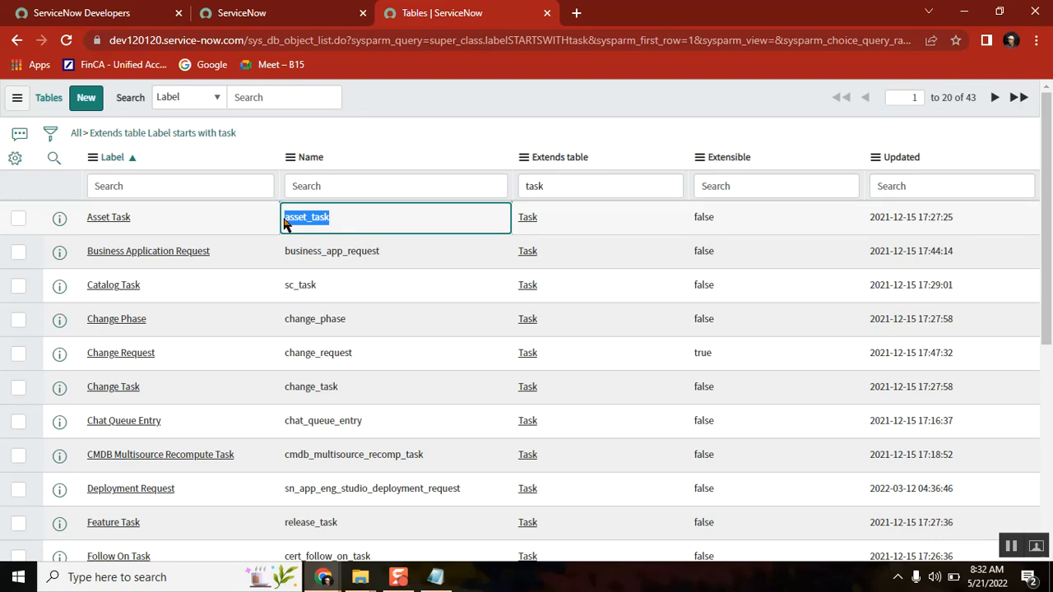
left_click(261, 13)
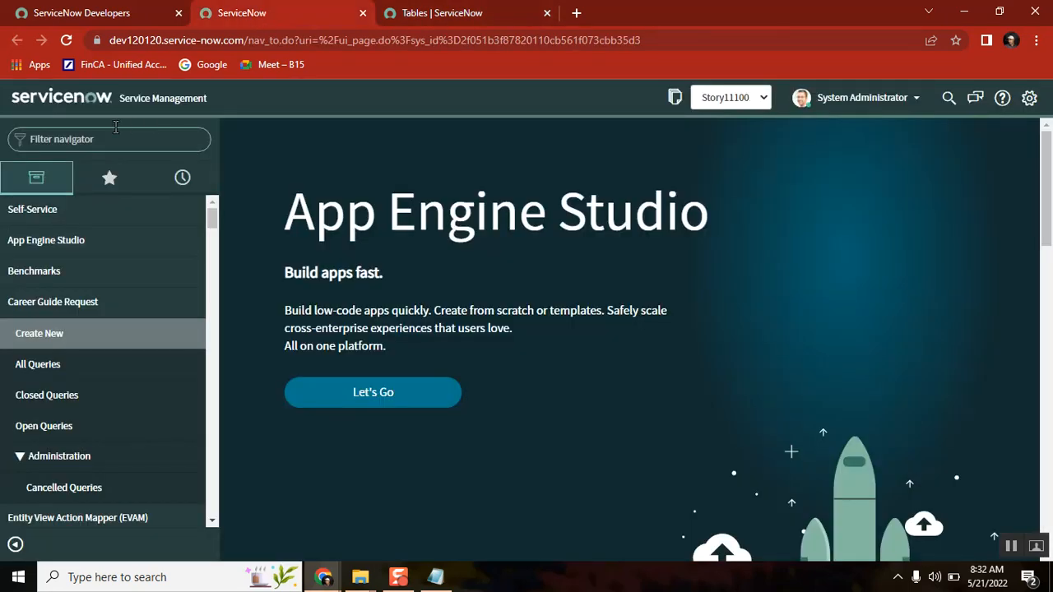
key("ctrl+v")
type(".")
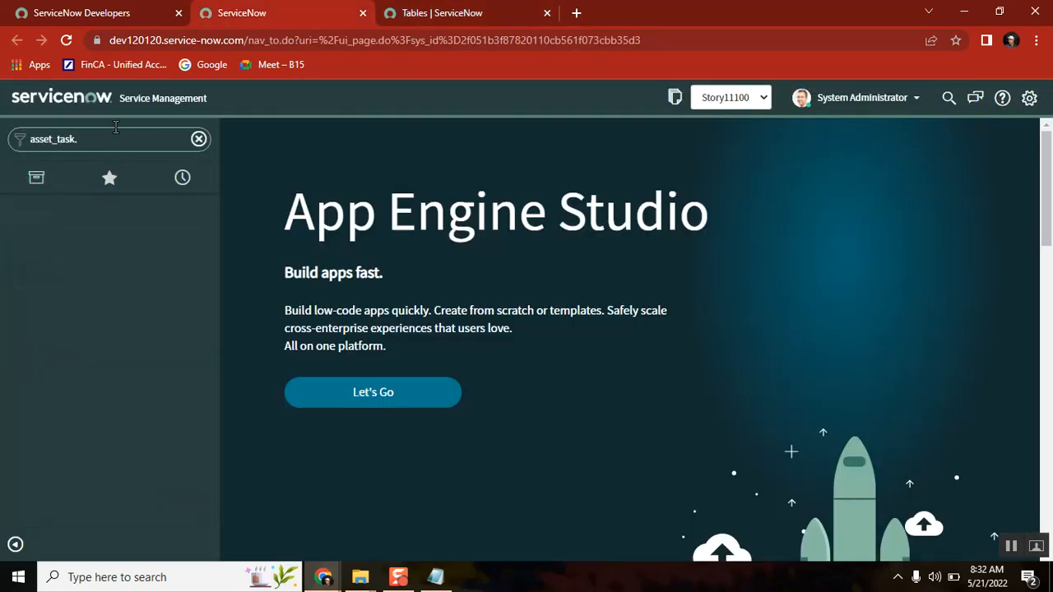
type("FORM")
key("Return")
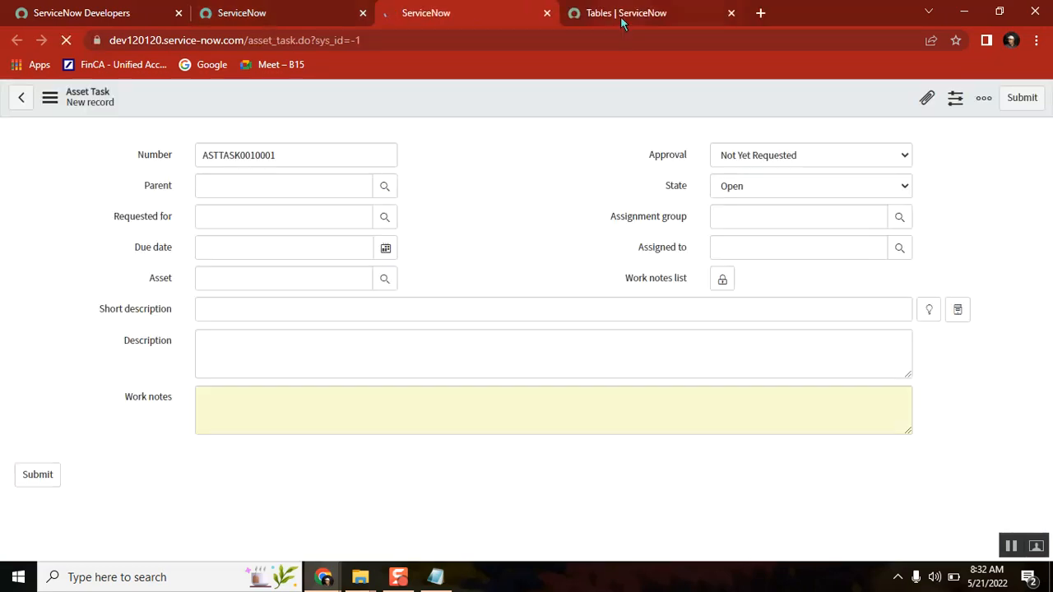
Step: Try to open a new-record form through the navigator using the label "Incident Task" copied from the Tables list
left_click(623, 21)
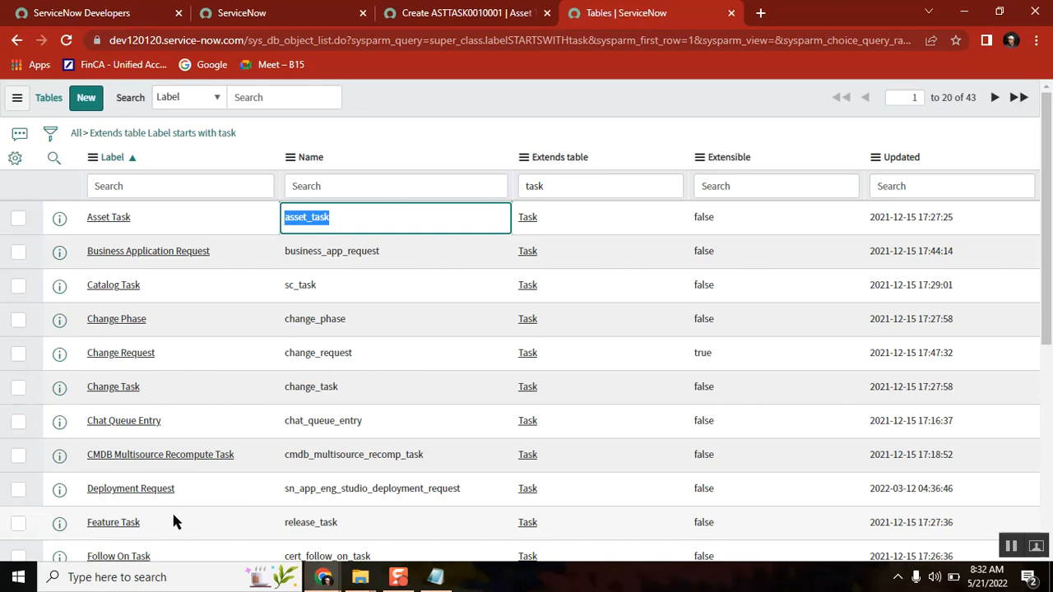
left_click_drag(1048, 235, 1050, 418)
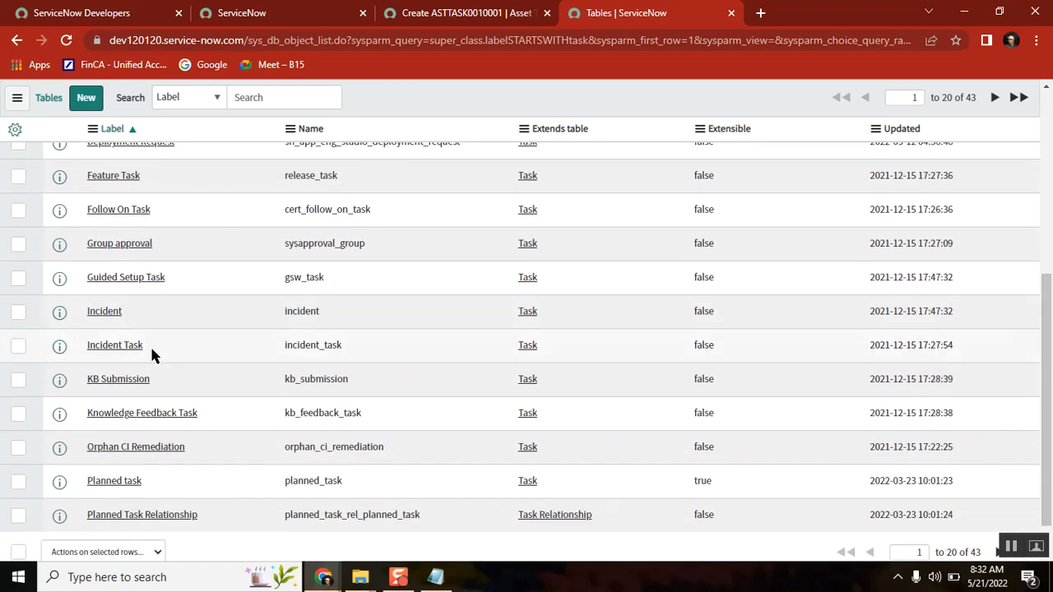
left_click_drag(147, 344, 89, 355)
key("ctrl+c")
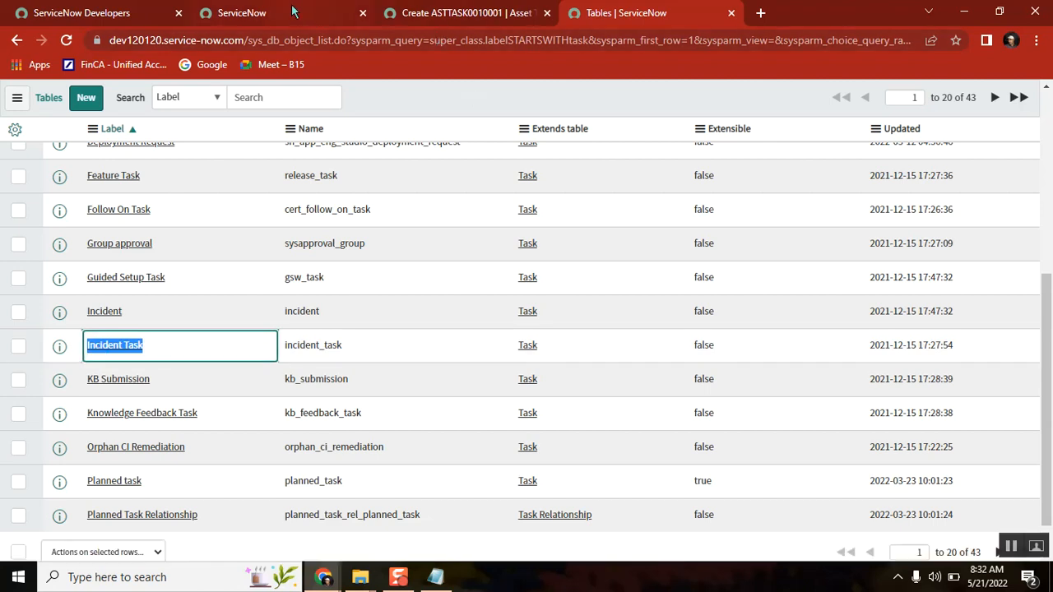
left_click(275, 23)
left_click(104, 139)
key("ctrl+v")
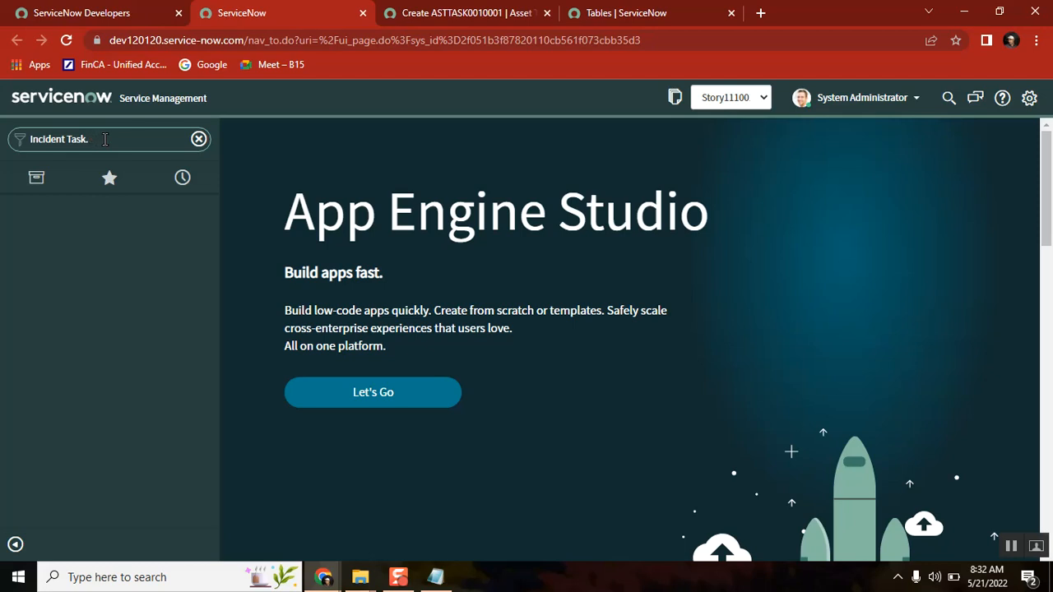
key("Return")
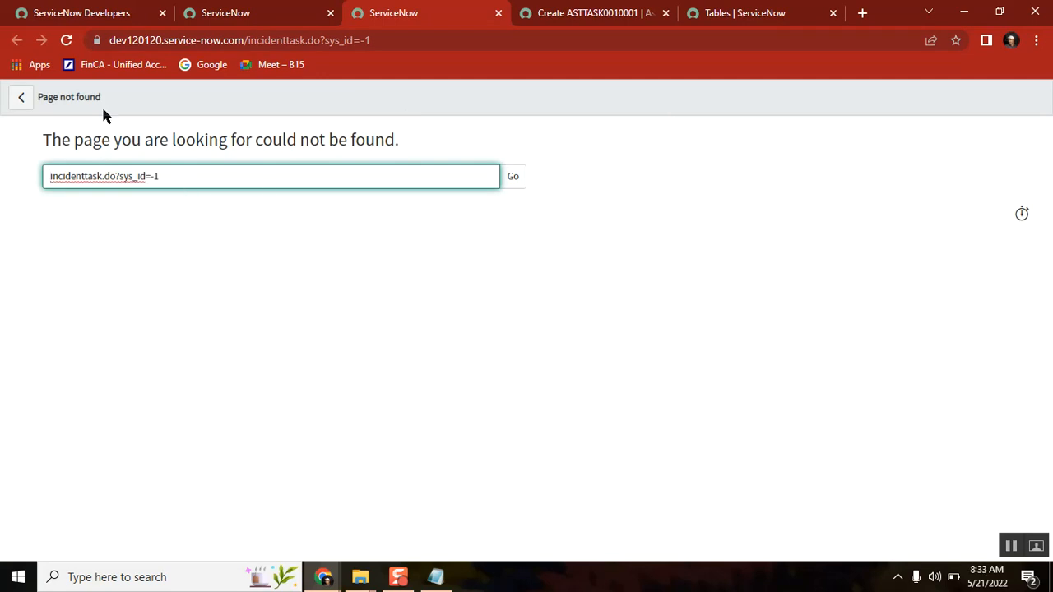
Step: Close the page-not-found page, copy the incident_task table name and open its new-record form with the navigator command "incident_task.FORM"
left_click(497, 12)
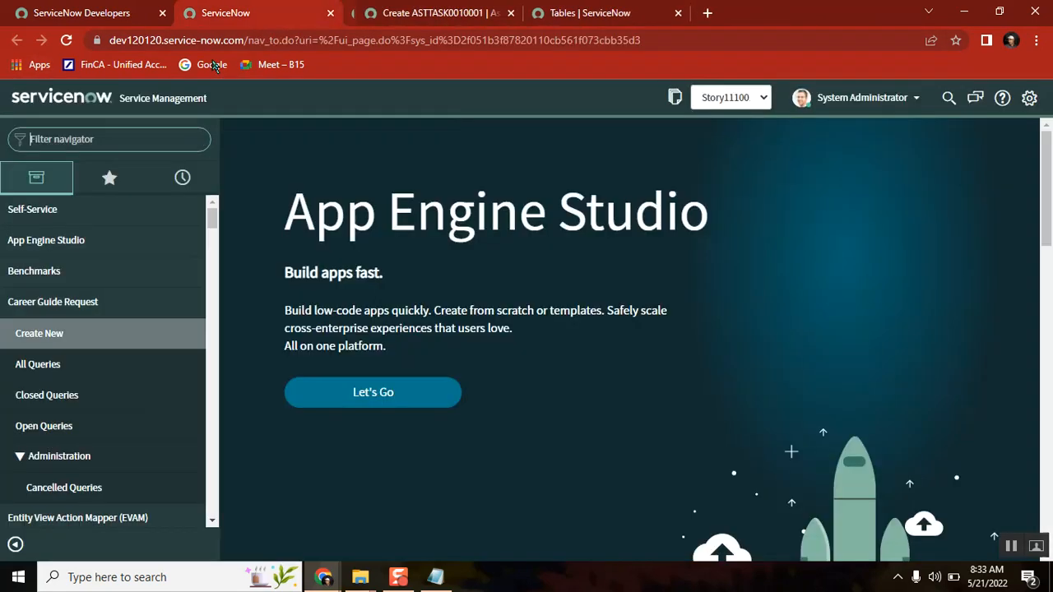
key("ctrl+v")
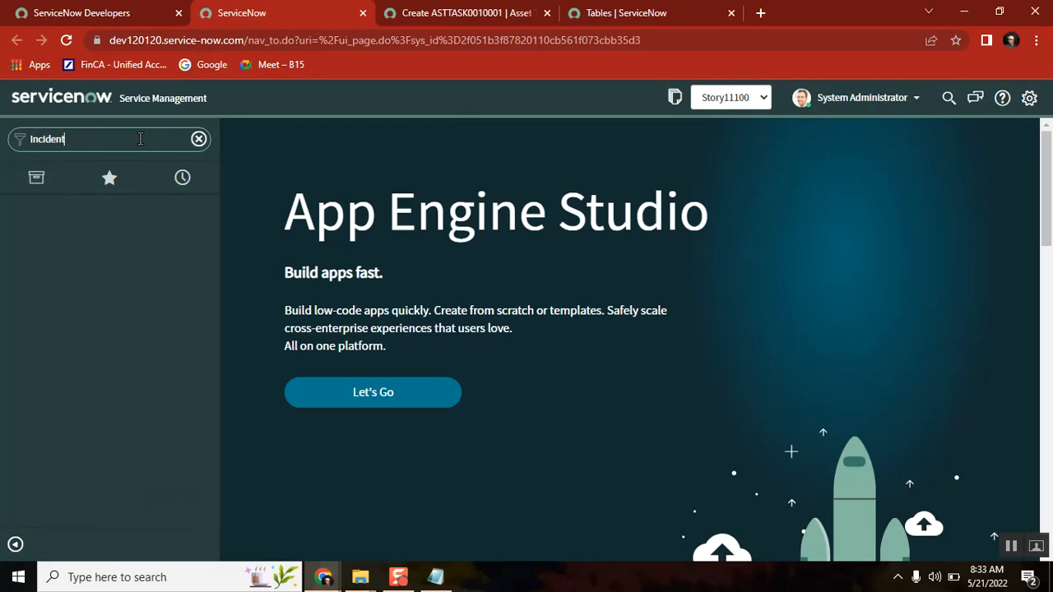
left_click(198, 138)
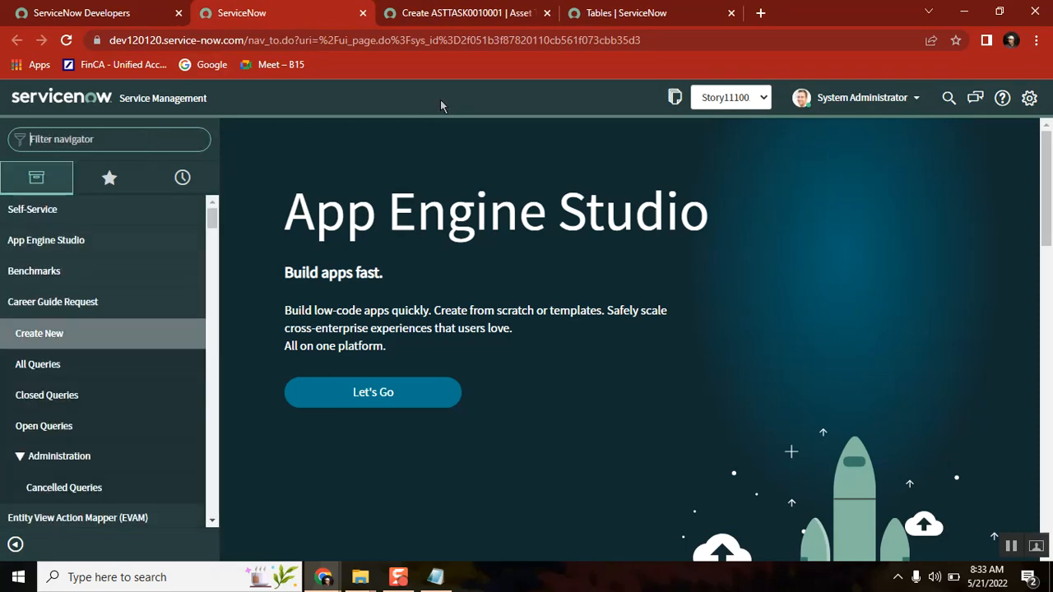
left_click(643, 13)
left_click_drag(358, 347, 304, 348)
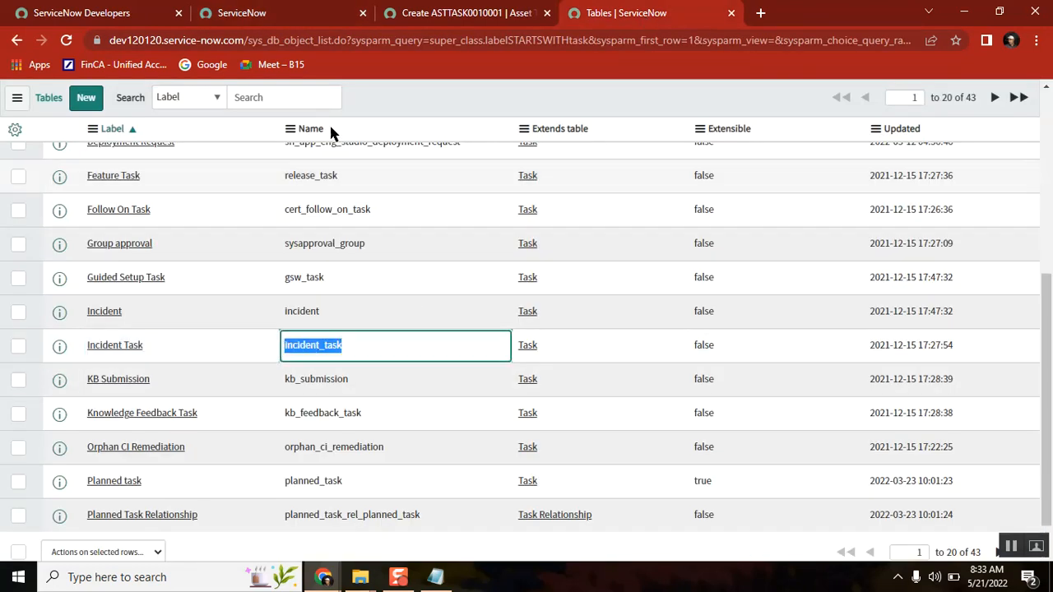
left_click(246, 10)
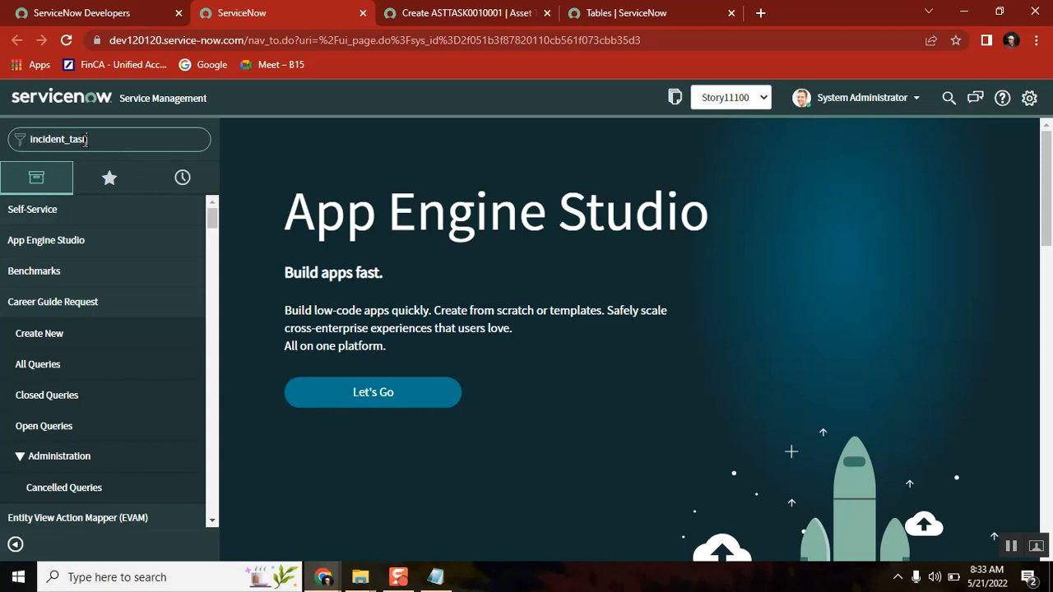
type("incident_task")
type(".FORM")
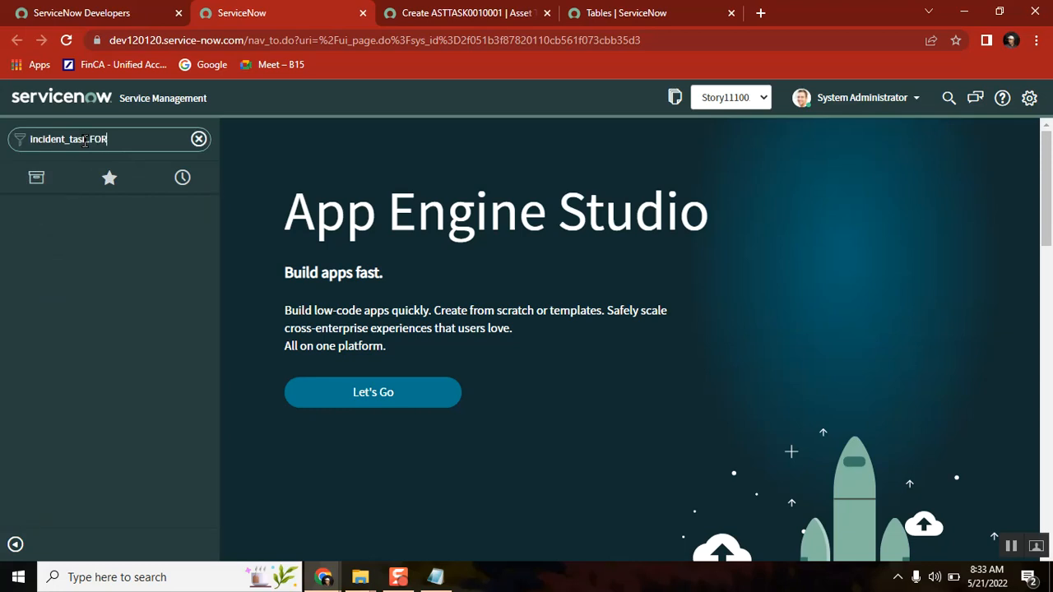
key("Return")
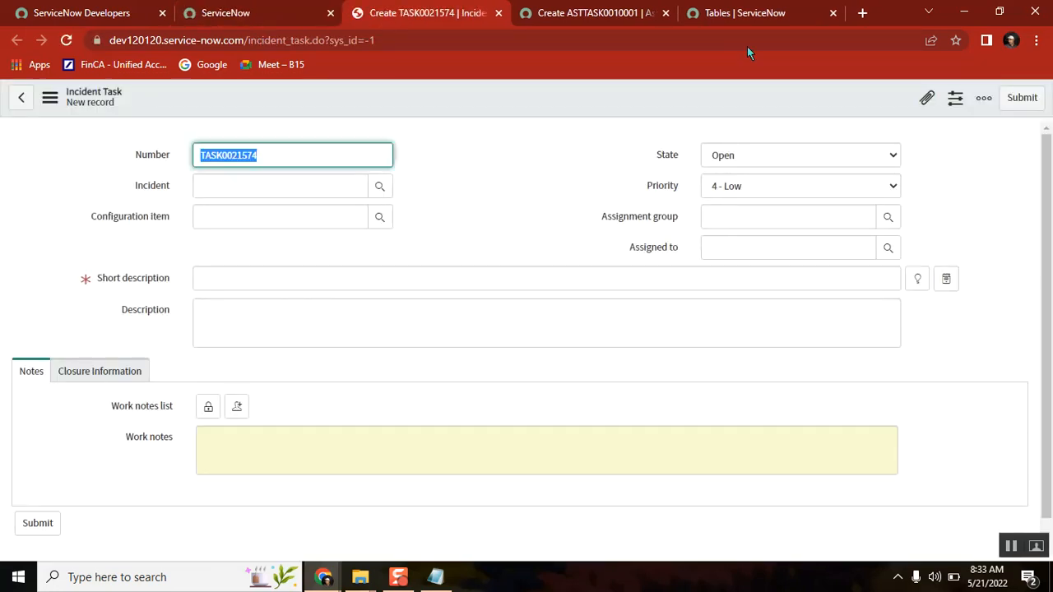
Step: Return to the Tables list and show the next page of tables that extend Task
left_click(737, 13)
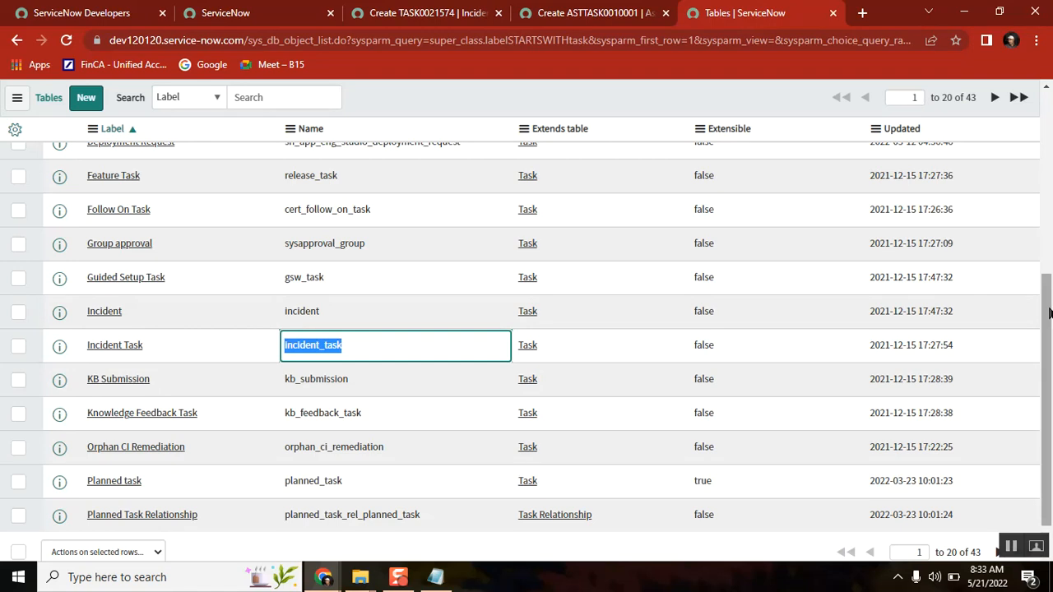
scroll(1048, 312, "down", 1)
left_click(999, 509)
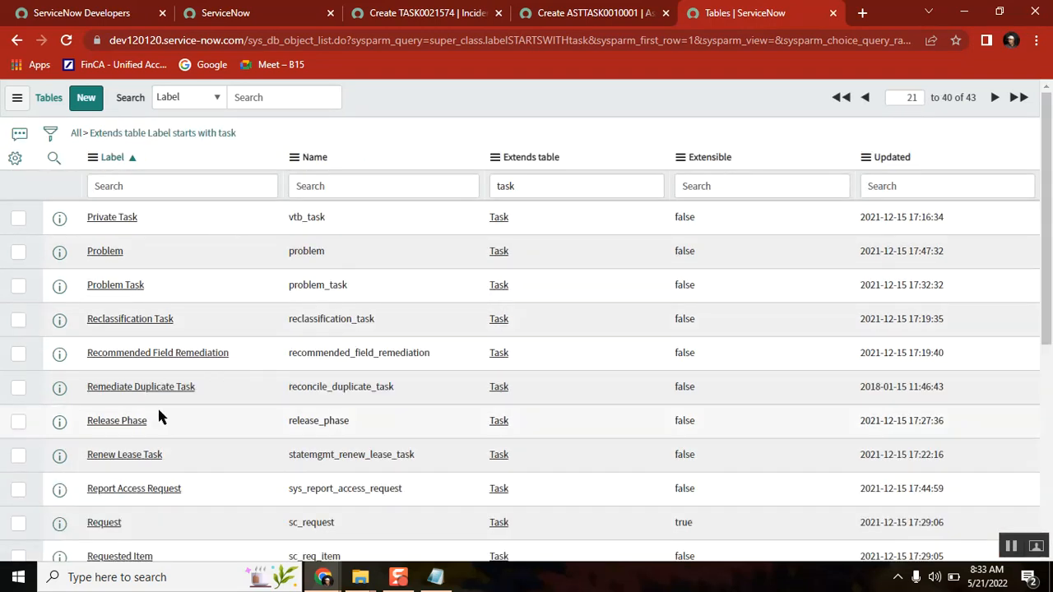
left_click_drag(145, 288, 87, 287)
key("ctrl+c")
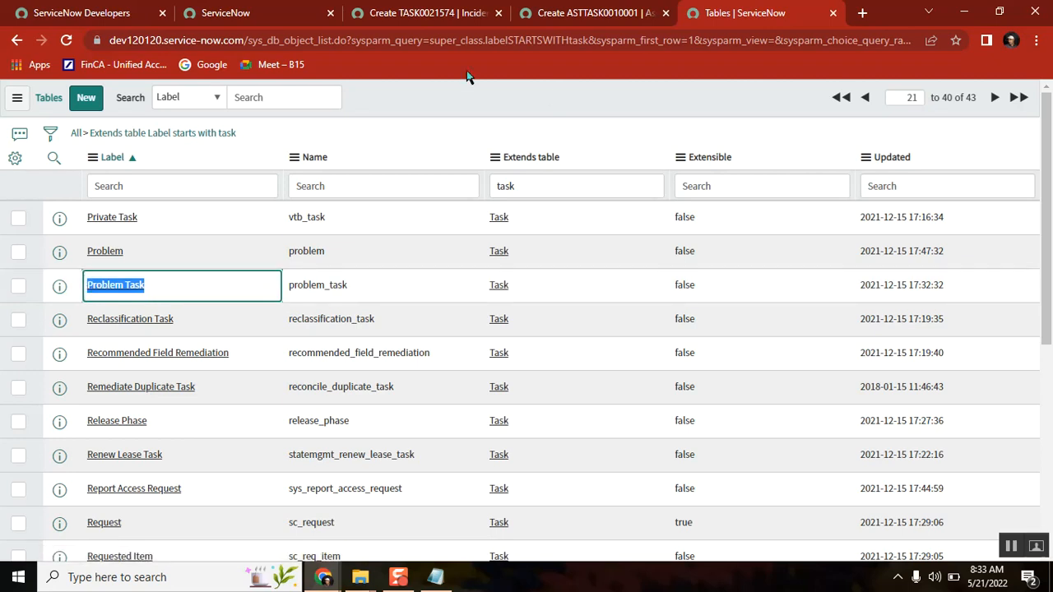
left_click(255, 18)
left_click(88, 143)
key("ctrl+v")
key("BackSpace")
key("BackSpace")
key("BackSpace")
key("BackSpace")
key("BackSpace")
key("BackSpace")
key("BackSpace")
key("BackSpace")
key("BackSpace")
key("BackSpace")
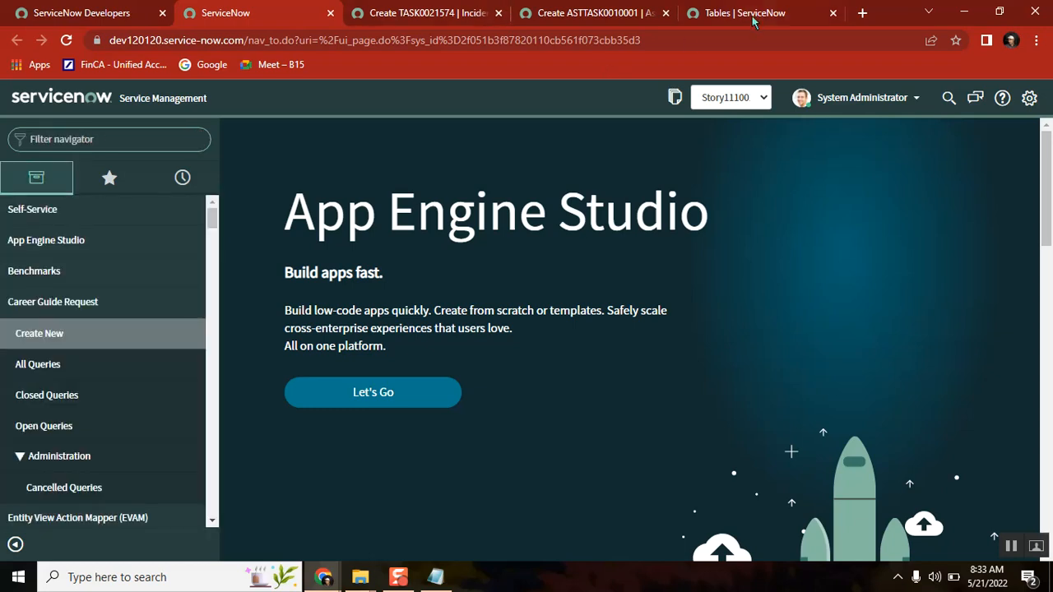
Step: Copy the problem_task table name from the Tables list and open its new-record form with the navigator command "problem_task.FORM"
left_click(753, 23)
left_click_drag(364, 287, 288, 285)
left_click(289, 284)
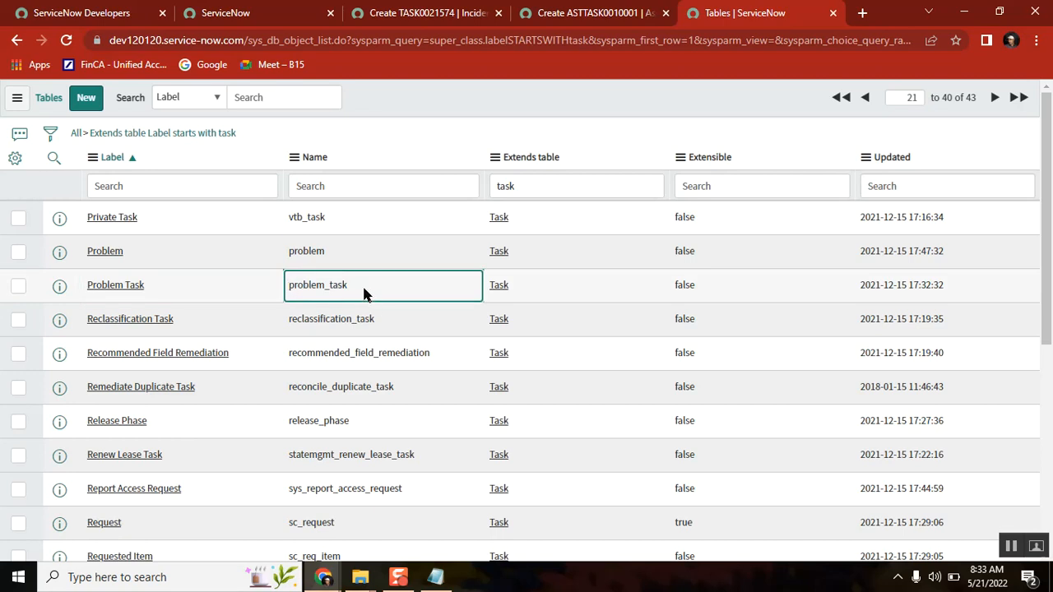
left_click_drag(365, 288, 289, 284)
key("ctrl+c")
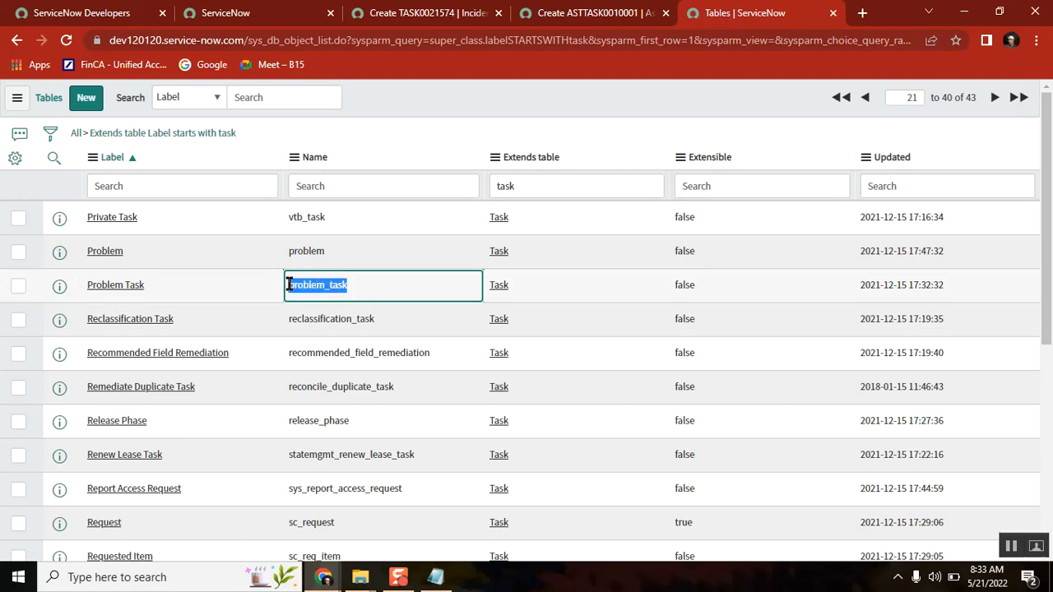
left_click(251, 15)
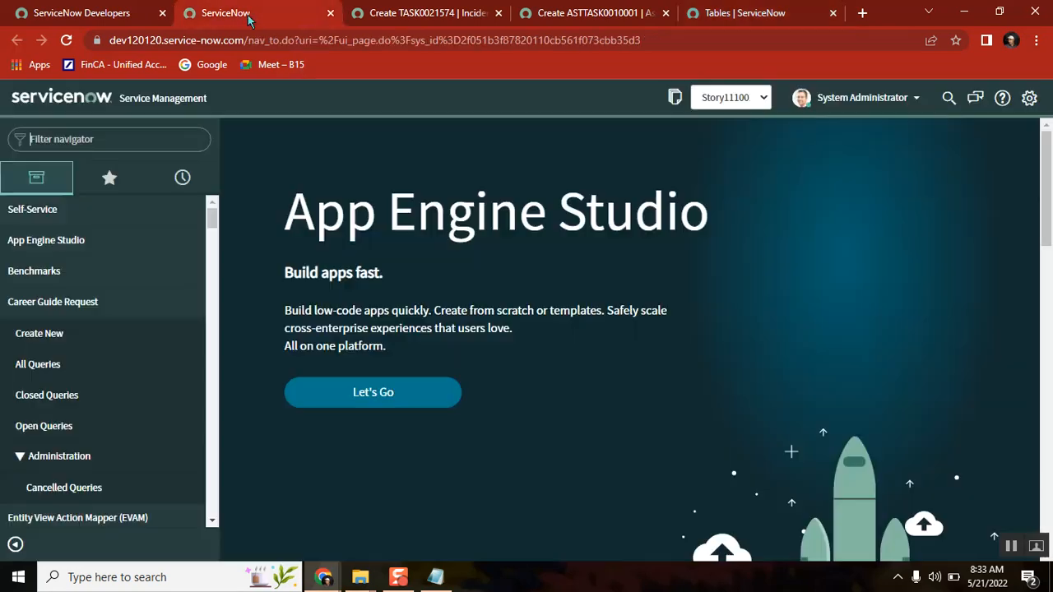
left_click(84, 139)
key("ctrl+v")
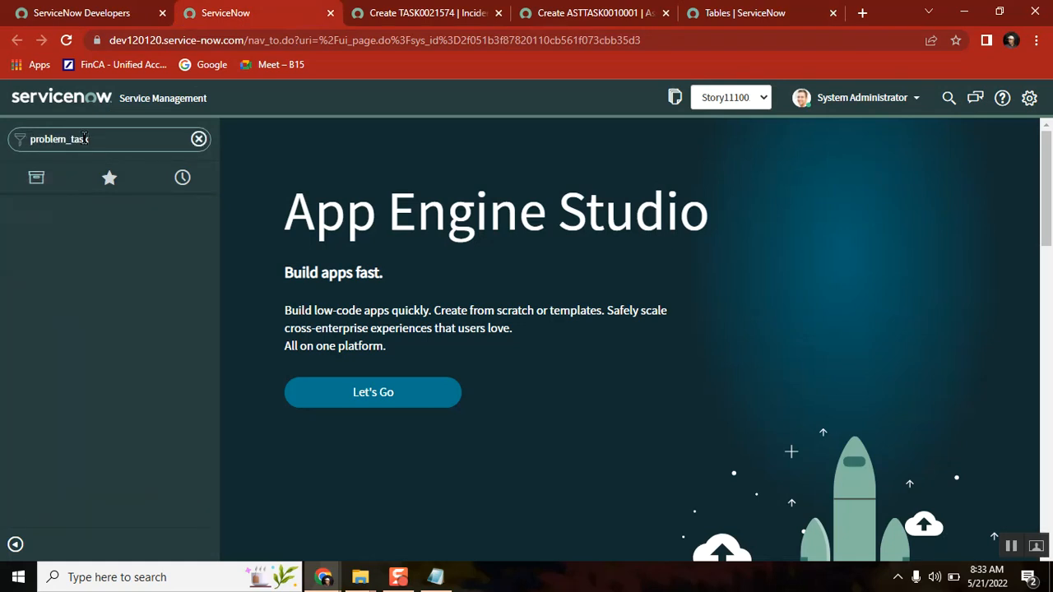
type(".FORM")
key("Return")
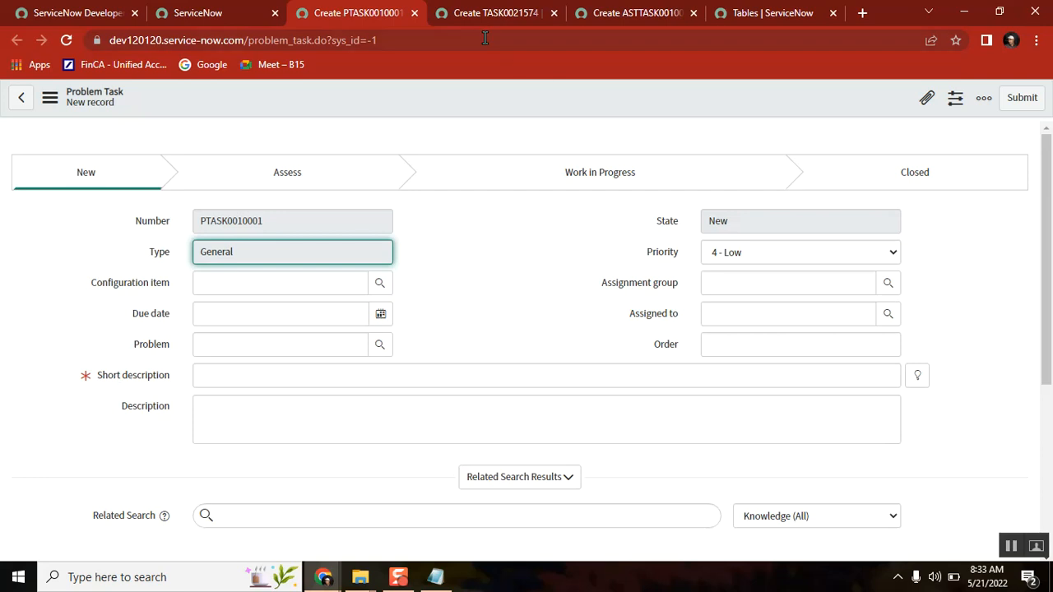
Step: Compare the Incident Task and Asset Task new-record forms, checking the Short description field they share
left_click(471, 18)
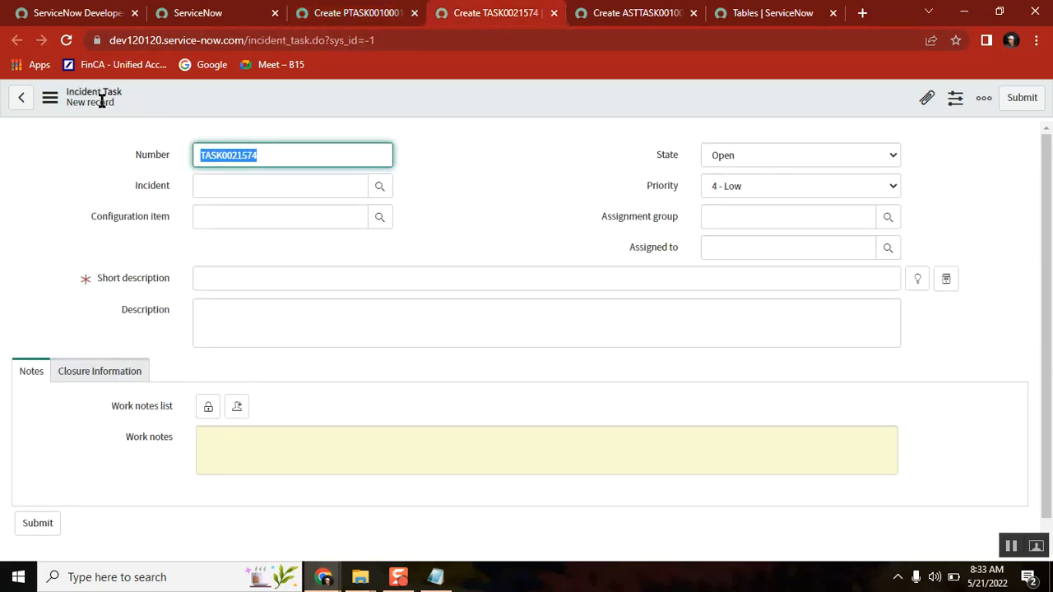
left_click(620, 12)
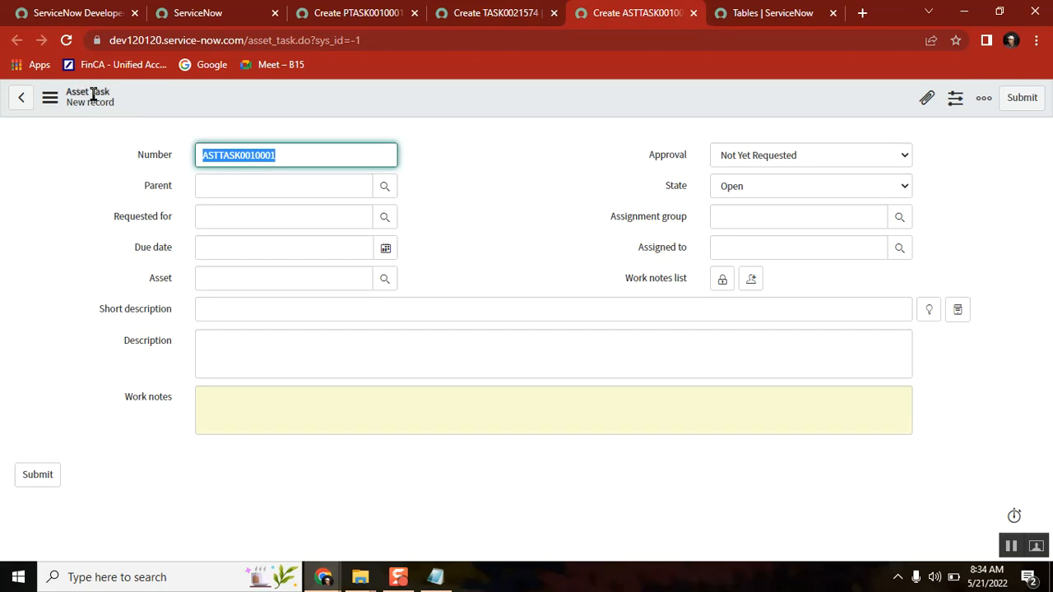
left_click(105, 312)
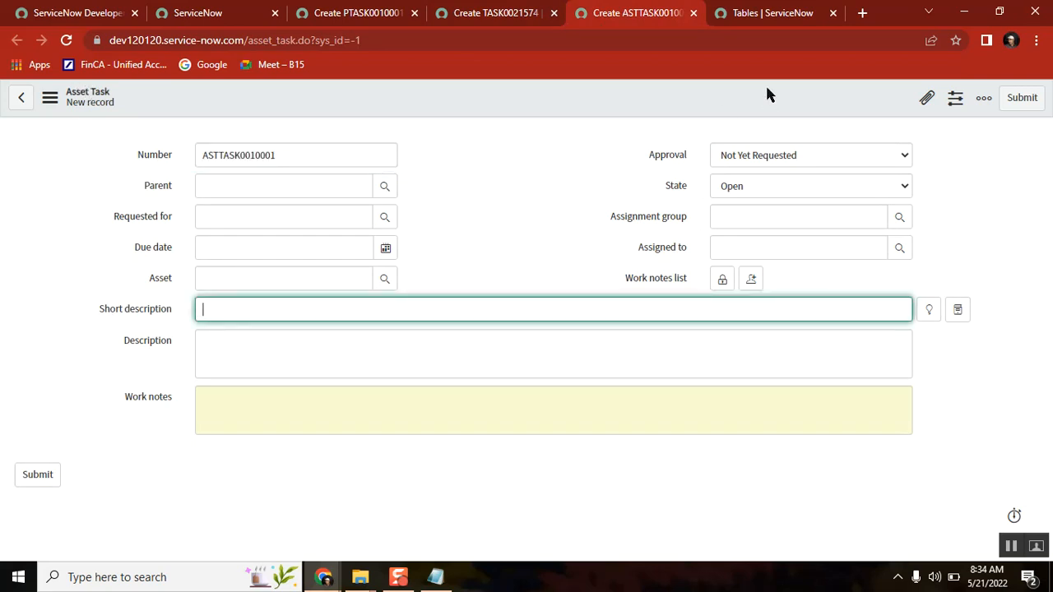
Step: Copy the sc_request table name, open its new-record form with the navigator command "sc_request.FORM" and select the Short description field
left_click(755, 20)
left_click_drag(1048, 223, 1051, 373)
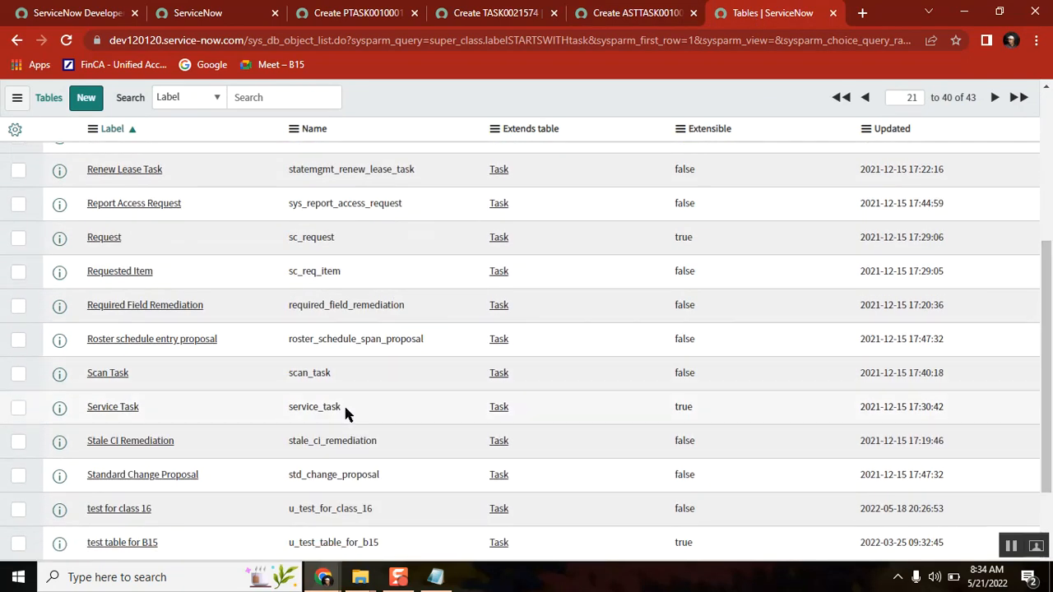
double_click(333, 269)
left_click_drag(335, 238, 286, 235)
key("ctrl+c")
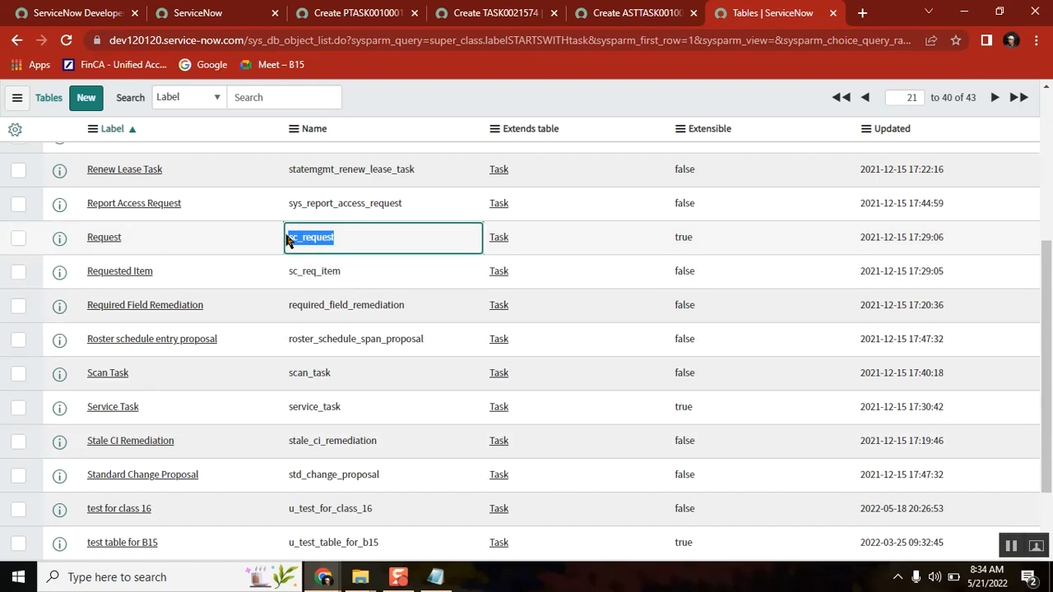
left_click(221, 12)
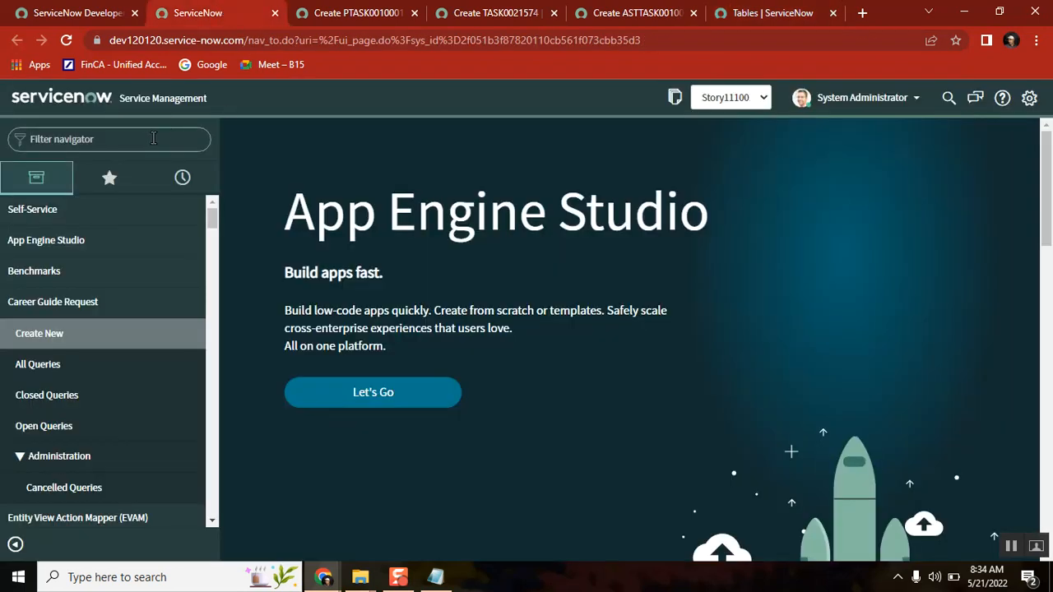
key("ctrl+v")
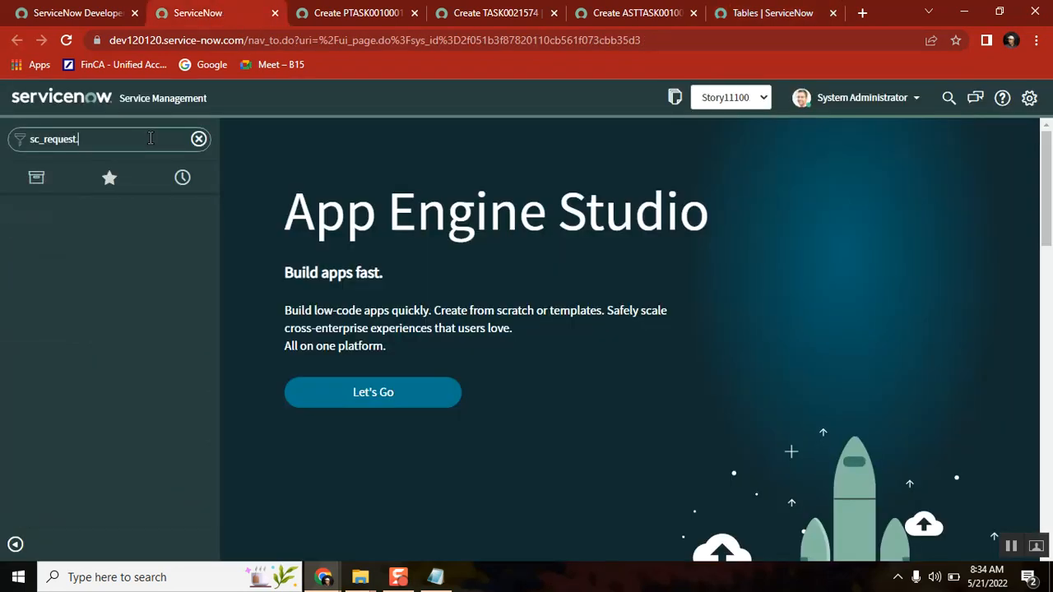
type(".FORM")
key("Return")
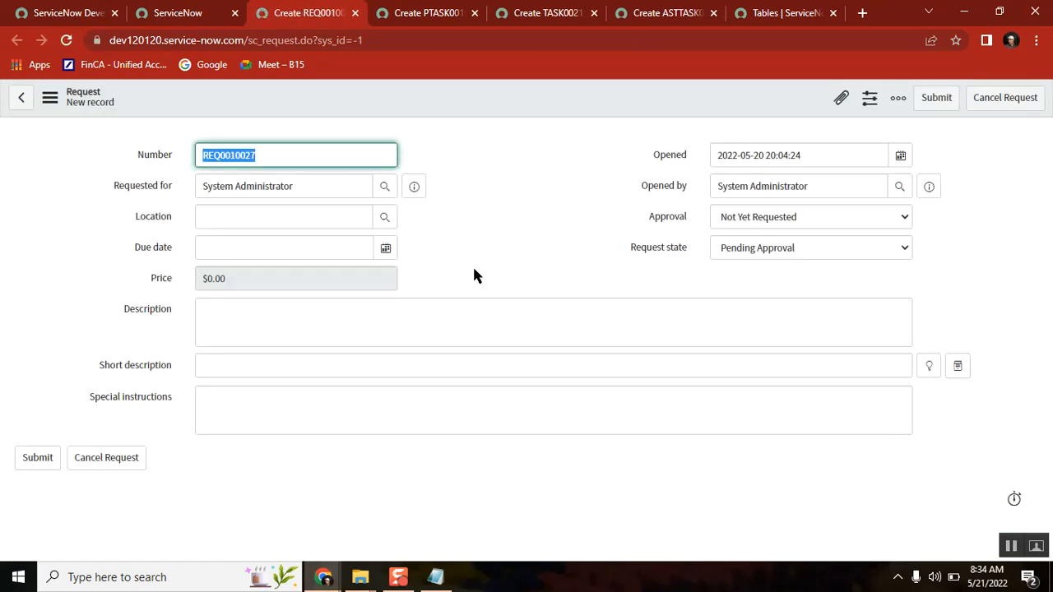
left_click(115, 371)
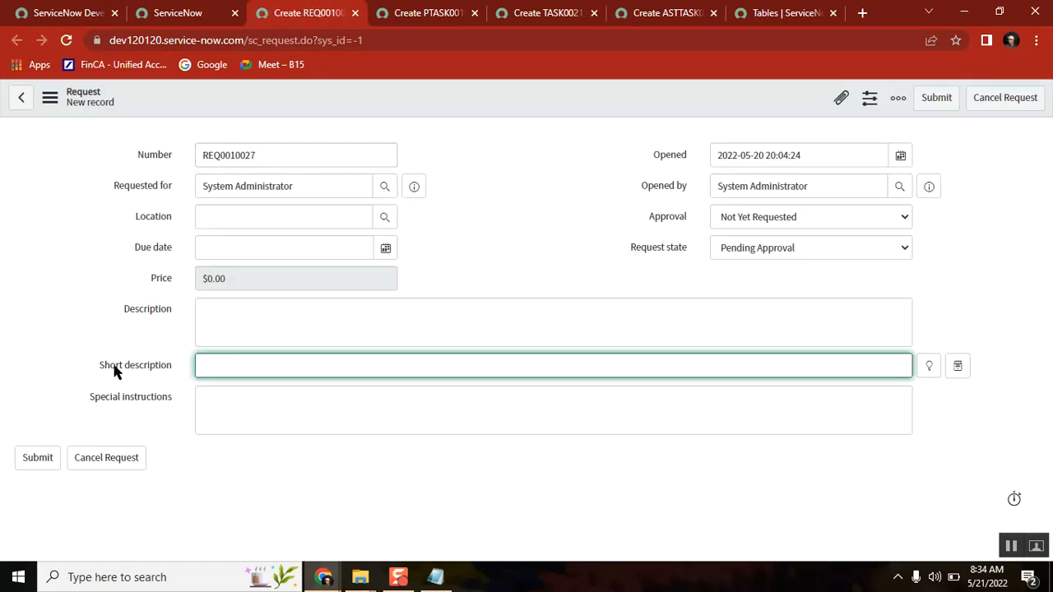
Step: Switch to the Class14 notes in Notepad and add the heading "Req:" below the "mouce.." line, followed by a new line
left_click(436, 575)
left_click(778, 246)
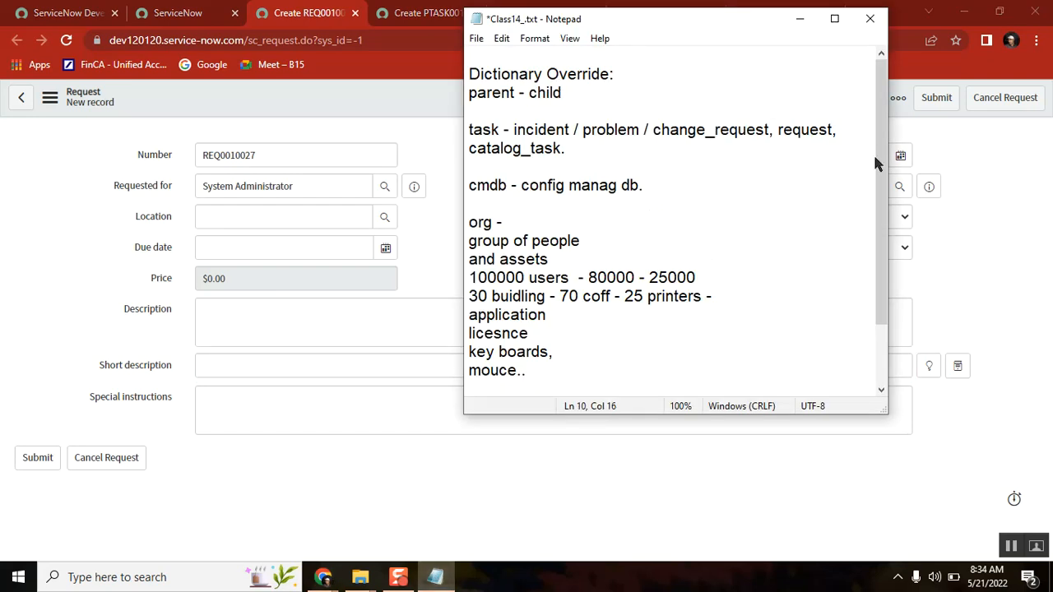
left_click_drag(886, 153, 884, 233)
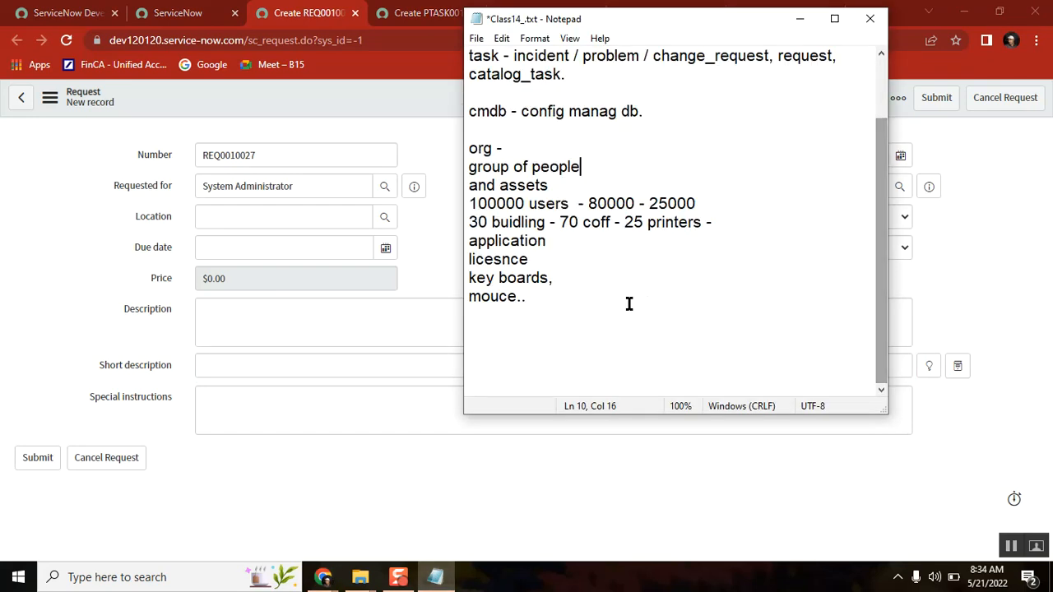
left_click(557, 303)
key("Return")
key("Return")
key("Return")
key("Return")
key("Return")
key("Return")
key("Return")
key("Return")
key("Return")
key("Return")
key("Return")
key("Return")
key("Return")
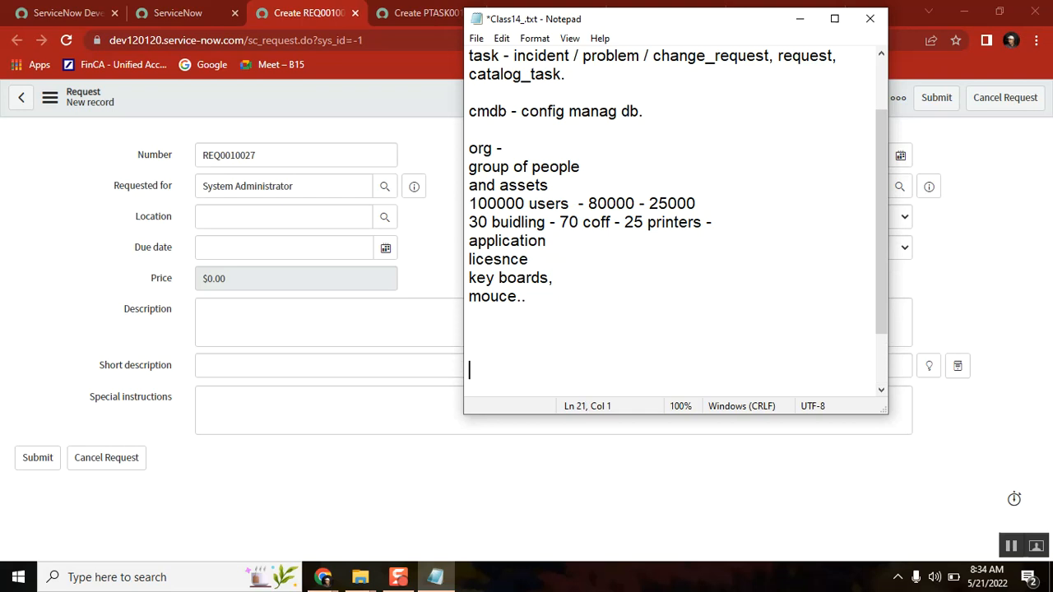
key("Return")
key("Return")
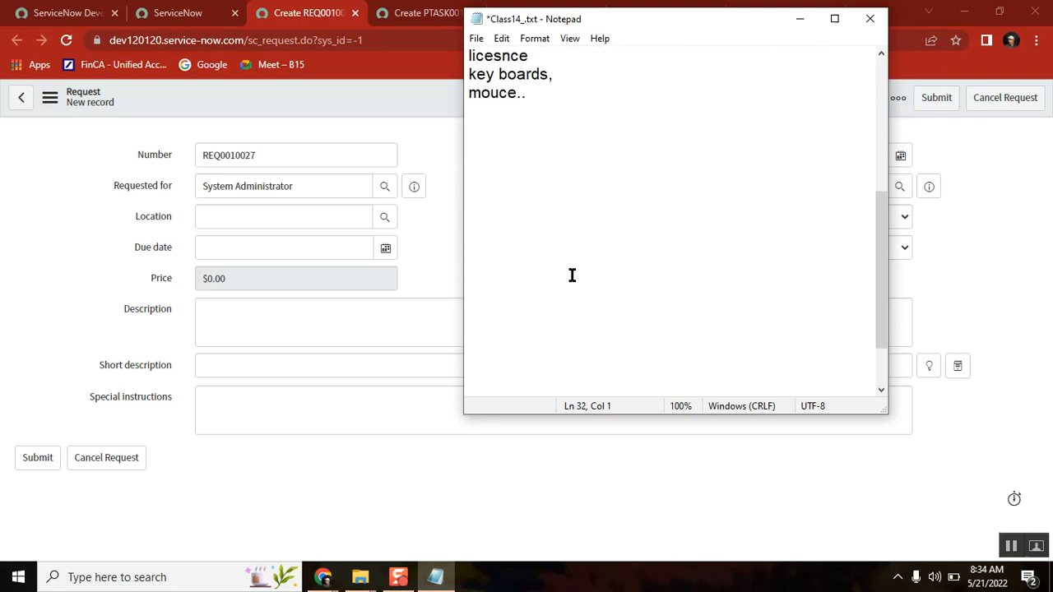
left_click(486, 129)
type("Req:")
key("Return")
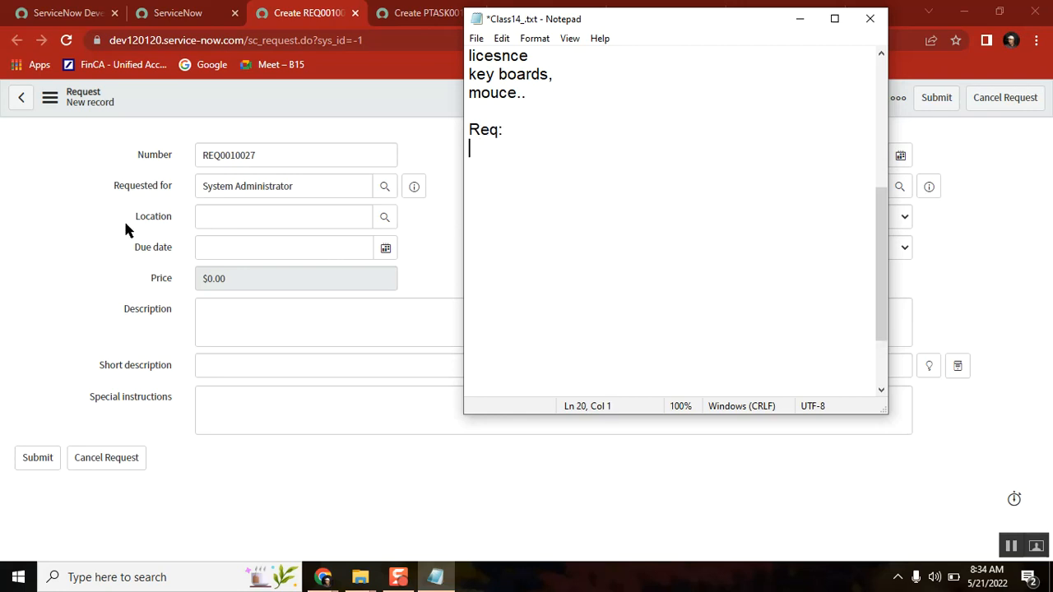
Step: Return to the Request form in the browser, open the dictionary entry of its Short description field and highlight "Short" in the column label
left_click(201, 224)
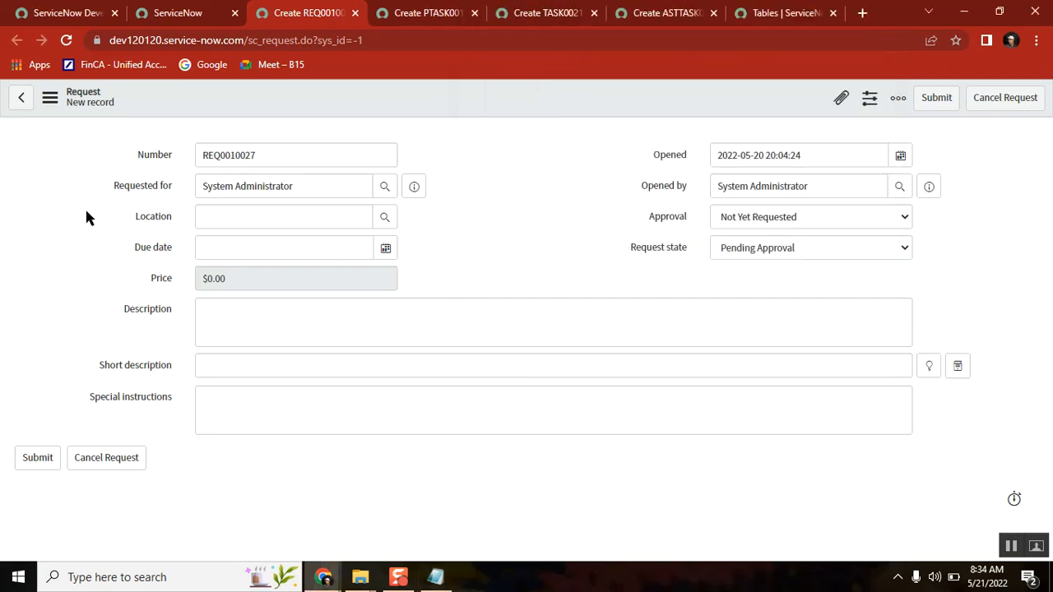
right_click(143, 367)
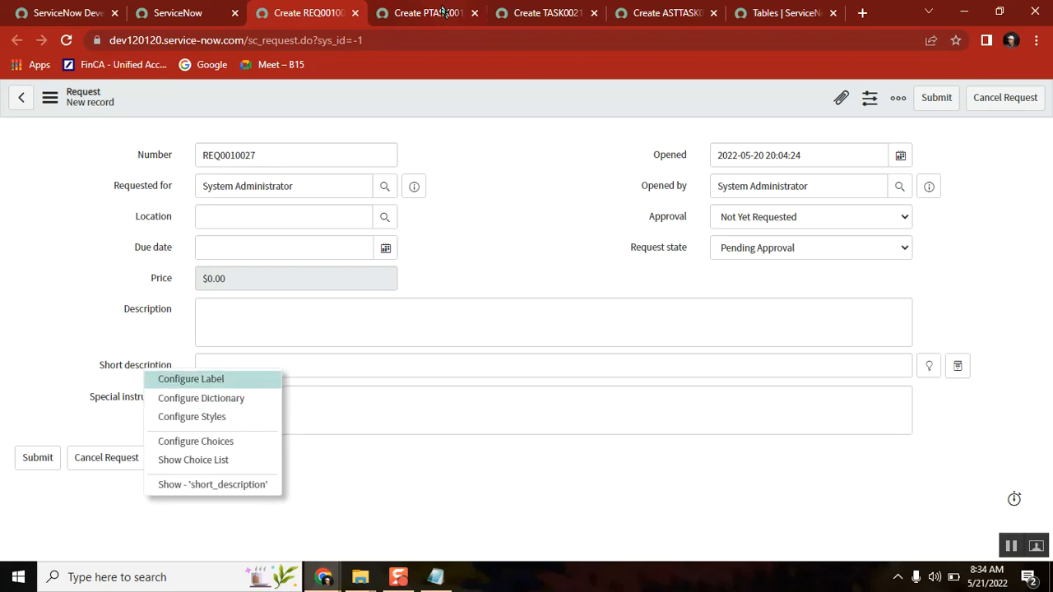
left_click(191, 400)
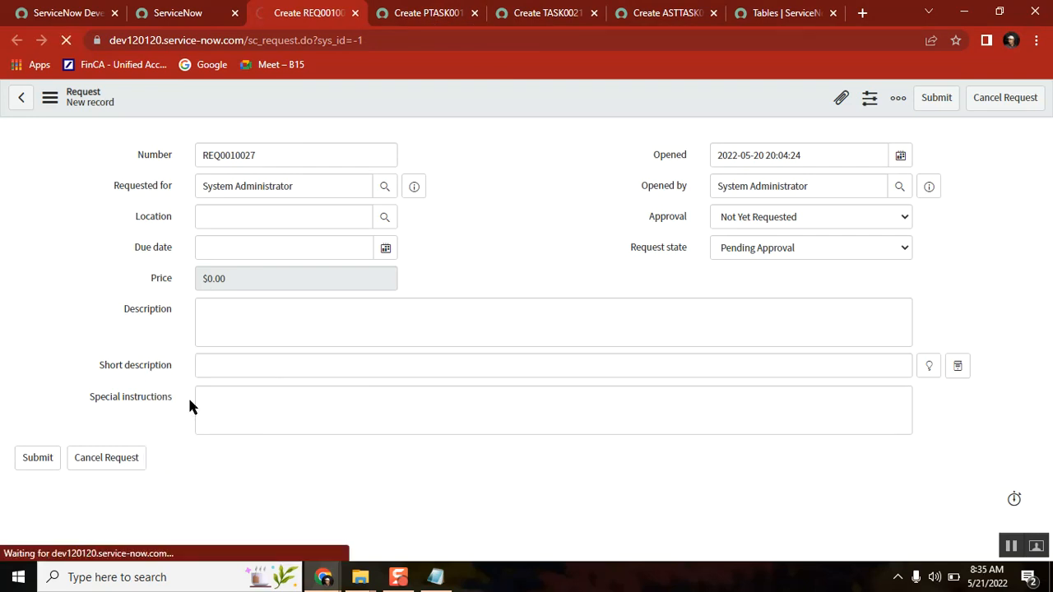
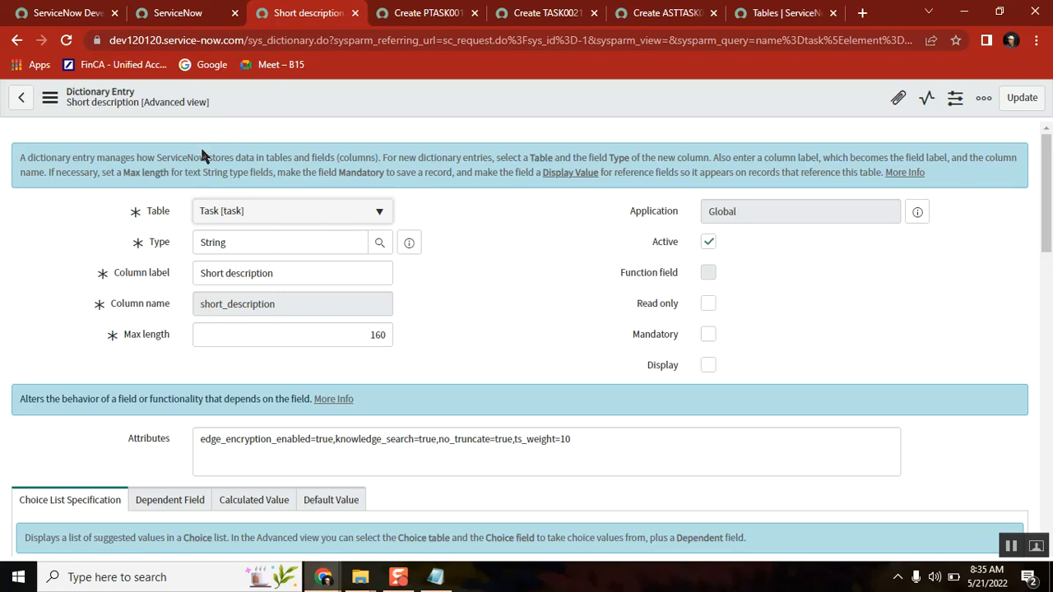
double_click(206, 275)
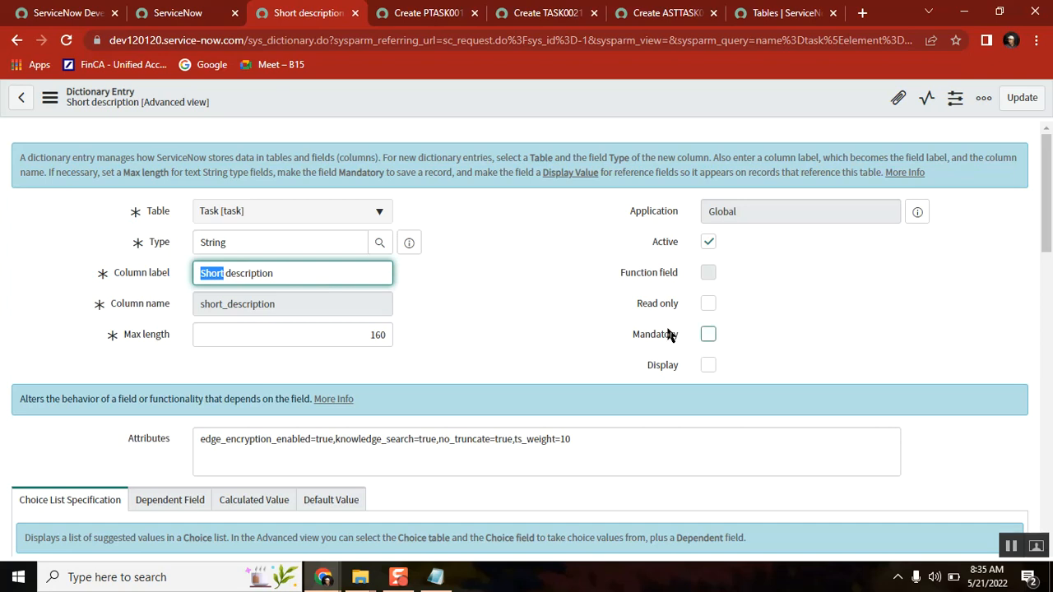
Step: Switch to the Class14 notes in Notepad and add the line "base - short_description - mandatory=false" under "Req:"
left_click(444, 576)
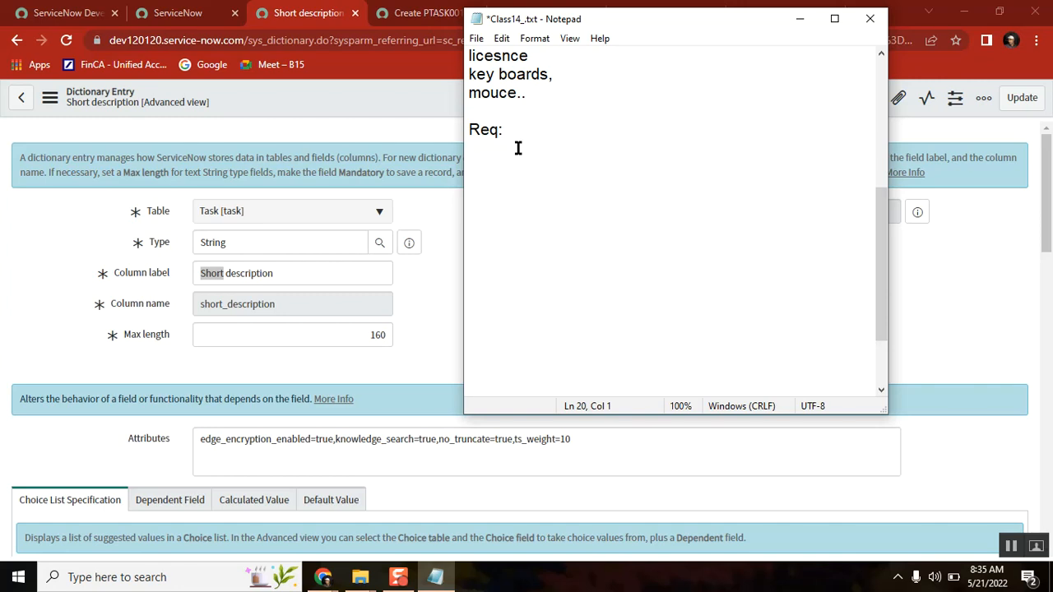
type("base - short")
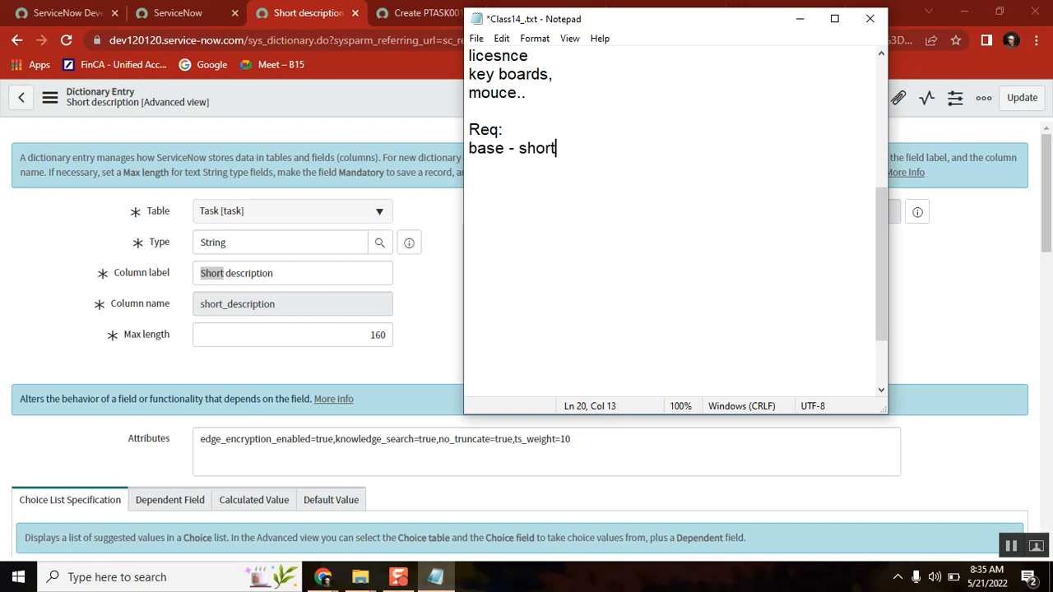
type("_des")
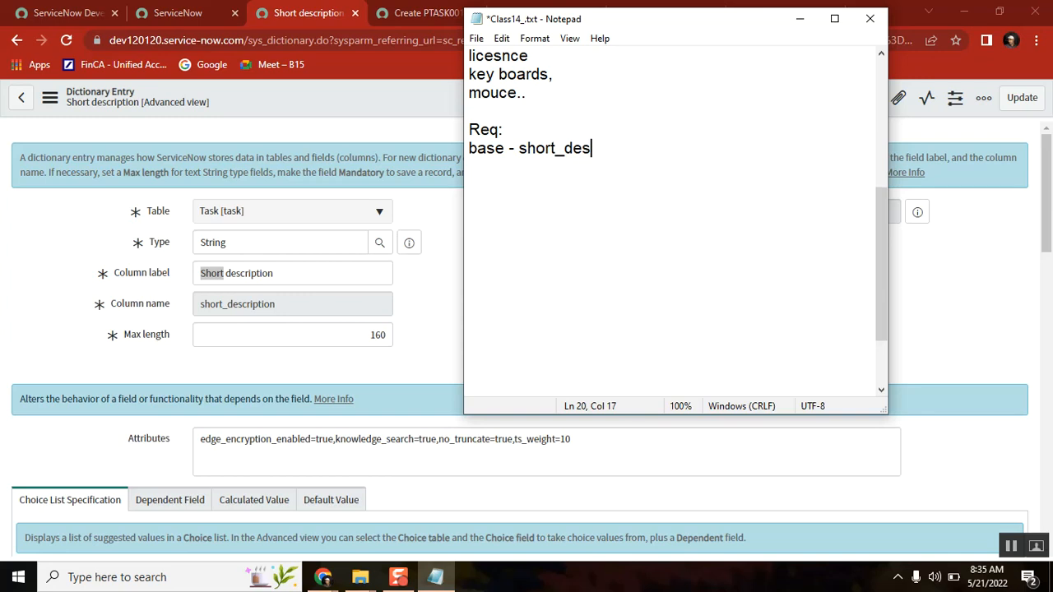
type("cription - ")
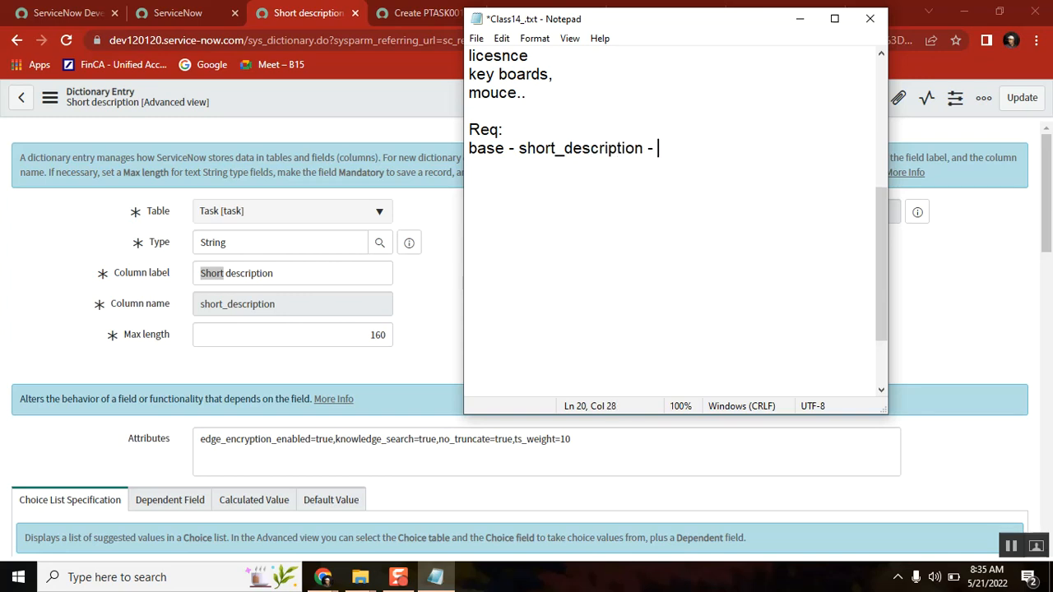
type("mandatory ")
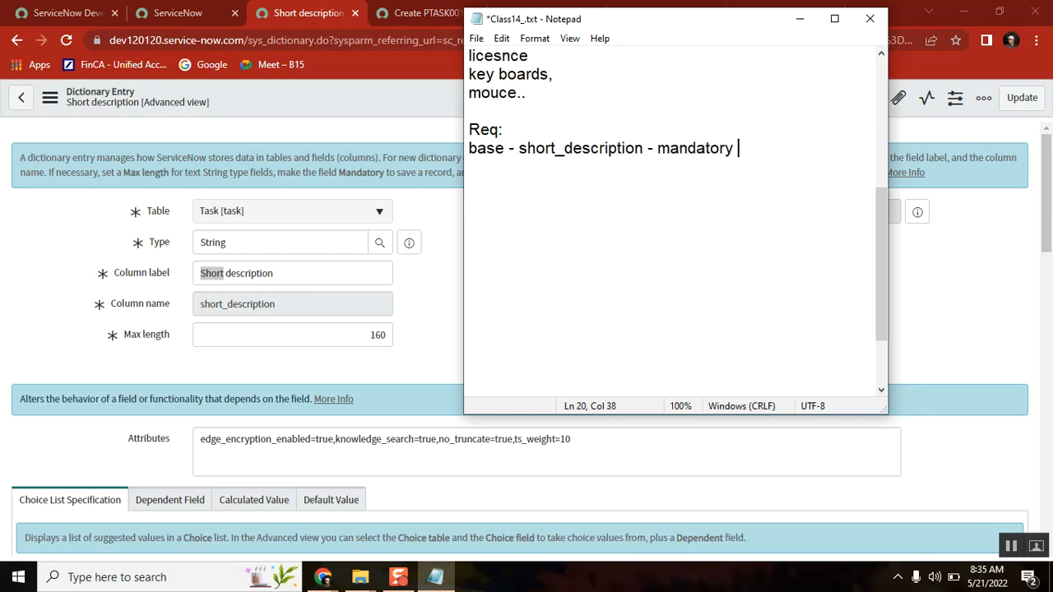
type("=false")
Step: Return to the browser, open the Request new-record form in a separate tab beside the dictionary entry, and select its Short description field
left_click(60, 206)
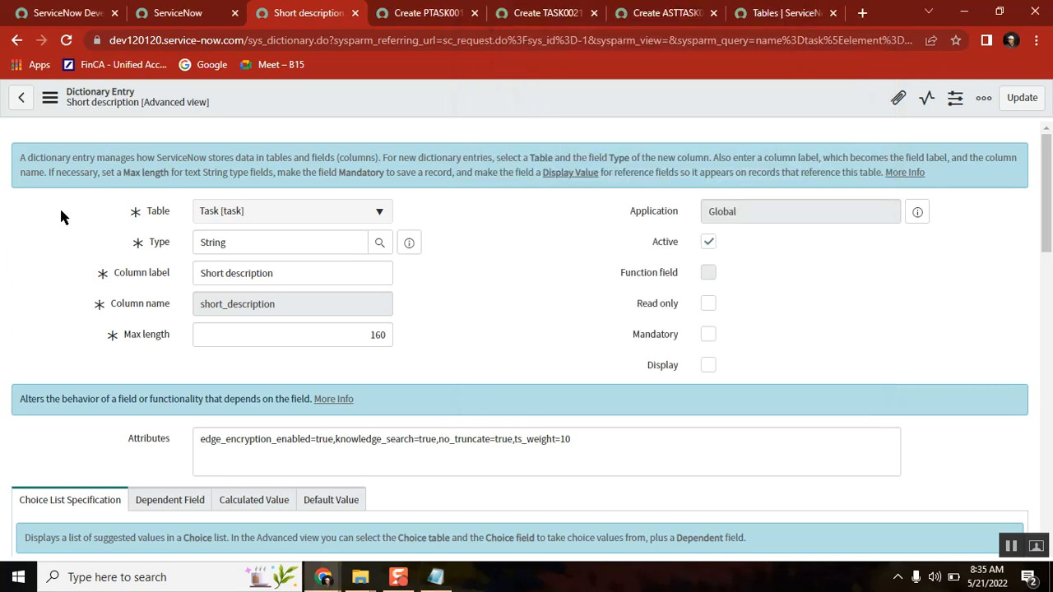
middle_click(16, 43)
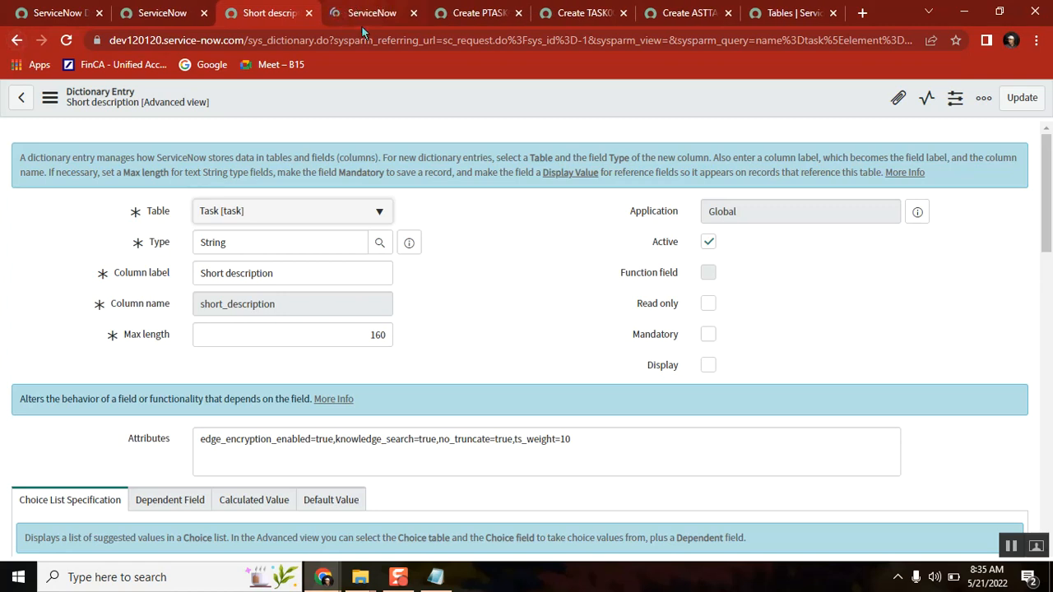
left_click(373, 18)
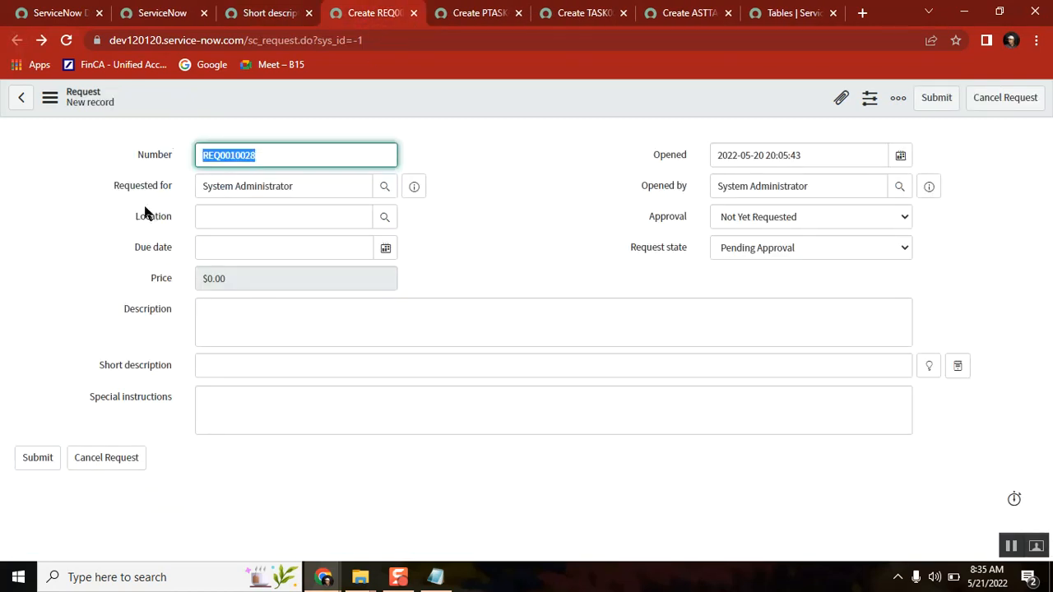
double_click(278, 41)
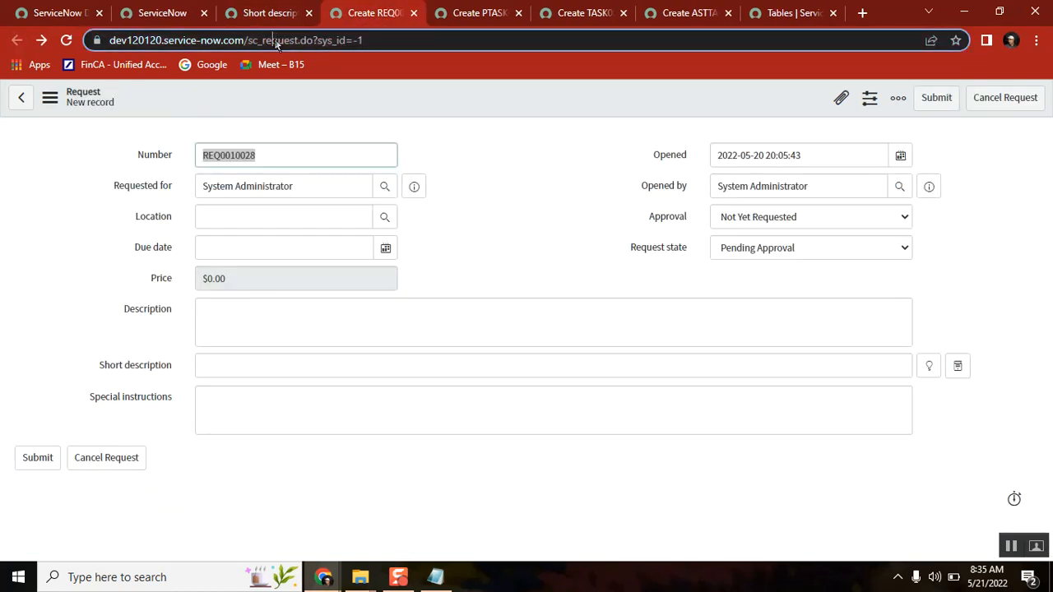
left_click(118, 369)
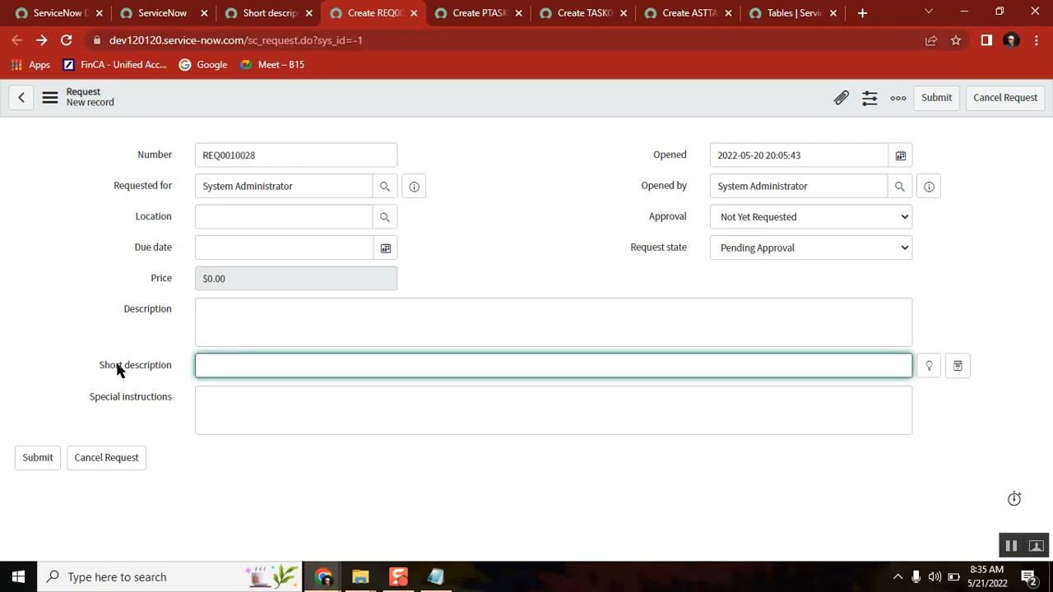
Step: Check whether Short description is mandatory on the Problem Task, Incident Task and Asset Task new-record forms
left_click(485, 12)
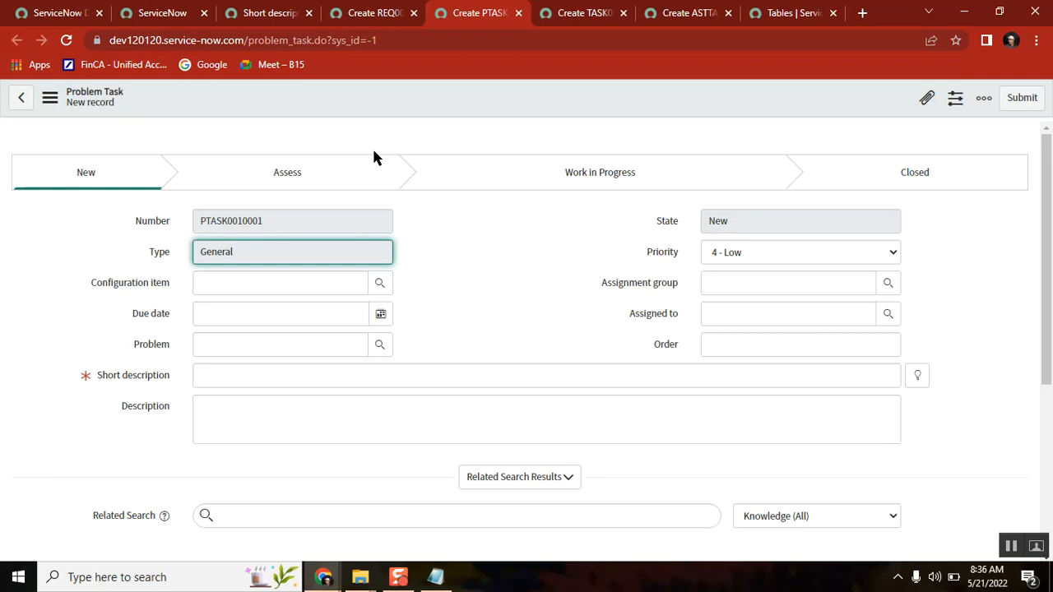
double_click(296, 41)
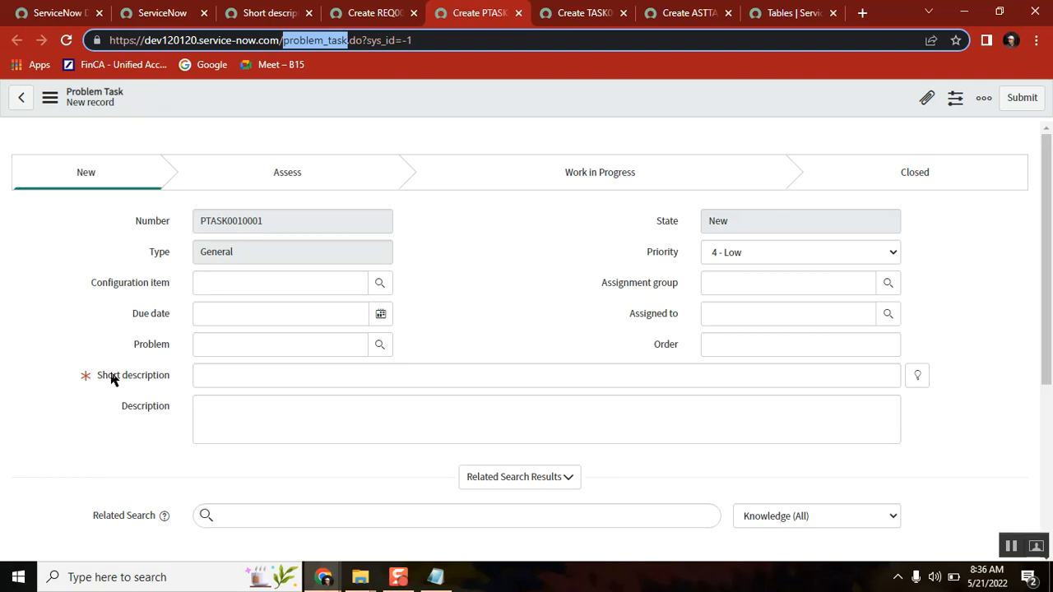
left_click(589, 13)
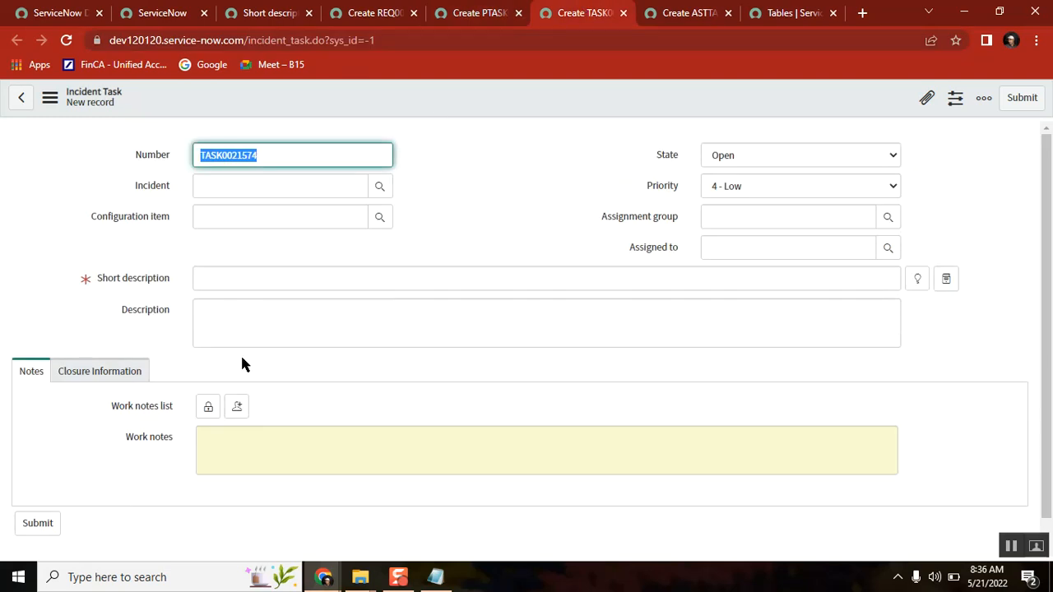
left_click(109, 284)
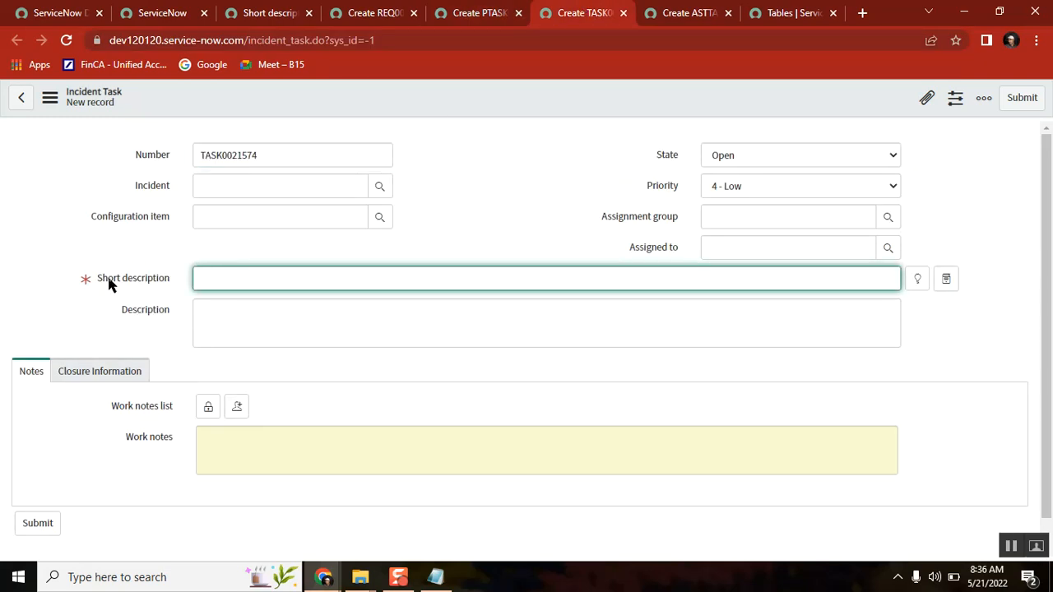
left_click(683, 15)
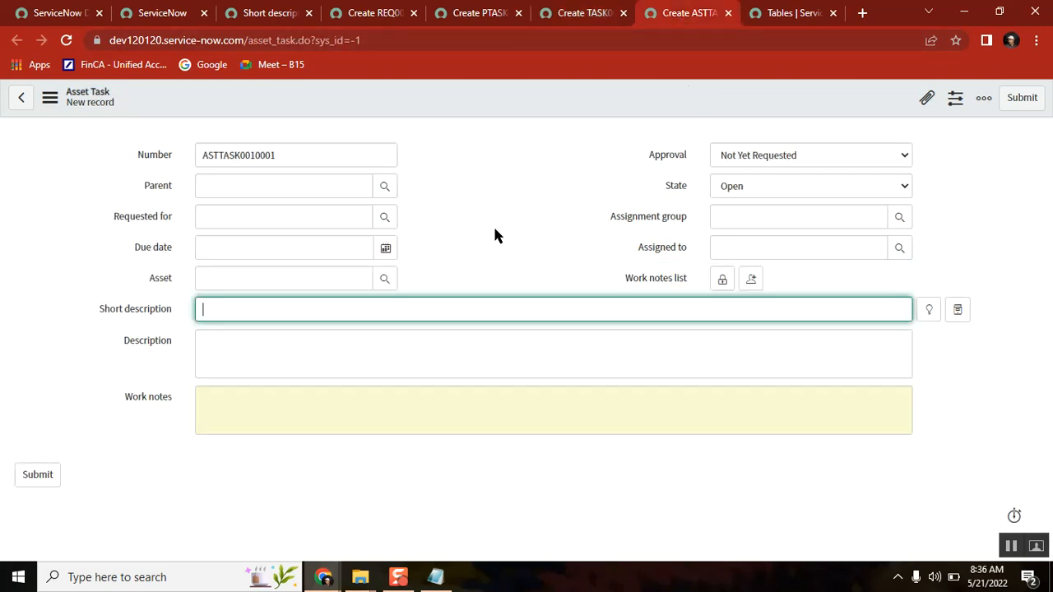
Step: Move the Asset Task form's tab next to the Request tab and compare Short description across the four child forms
left_click_drag(700, 21, 472, 23)
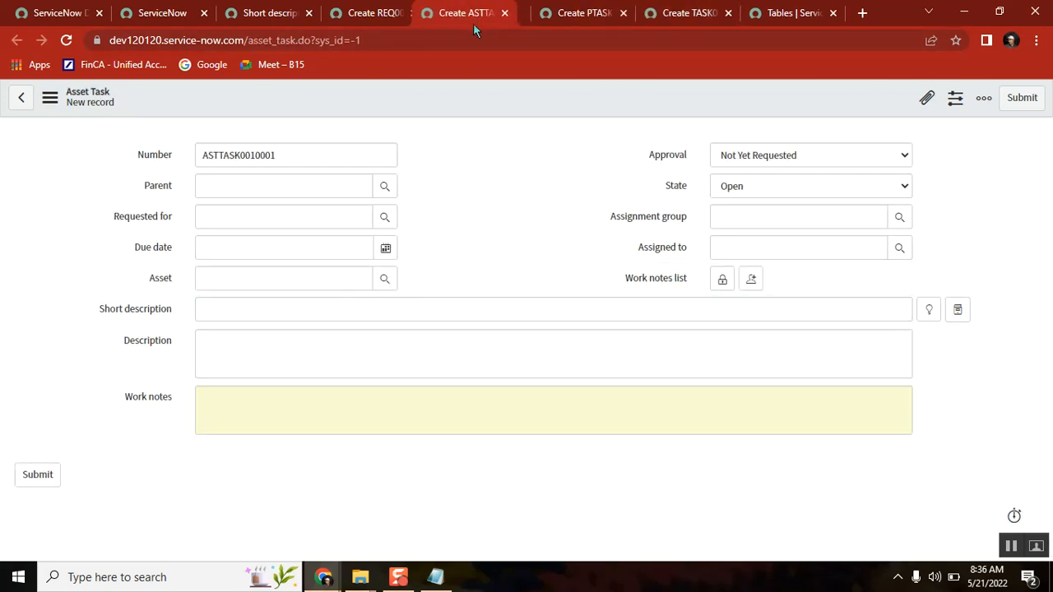
left_click(375, 15)
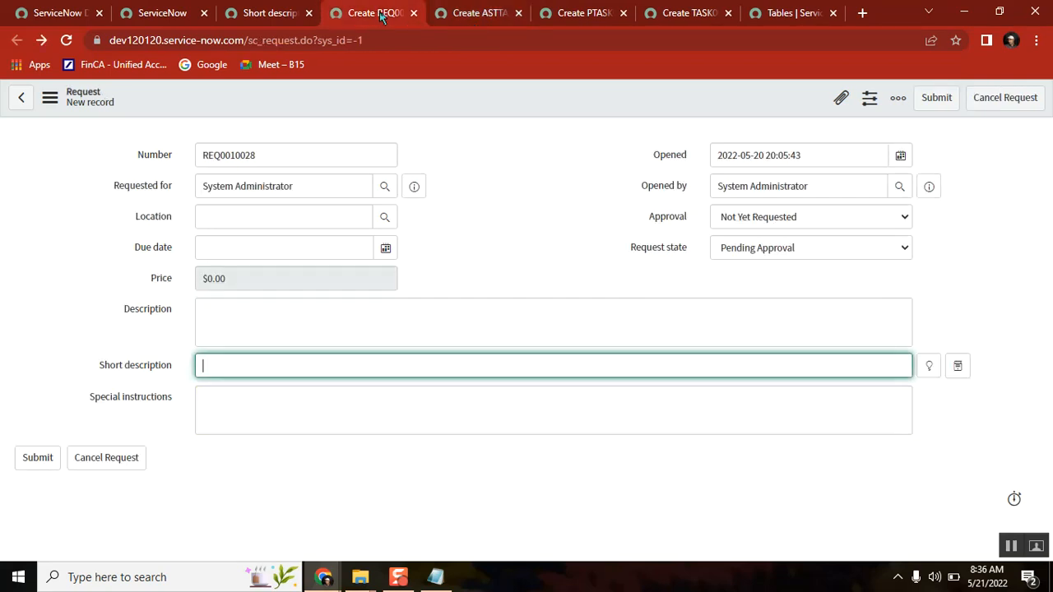
left_click(463, 14)
left_click(589, 15)
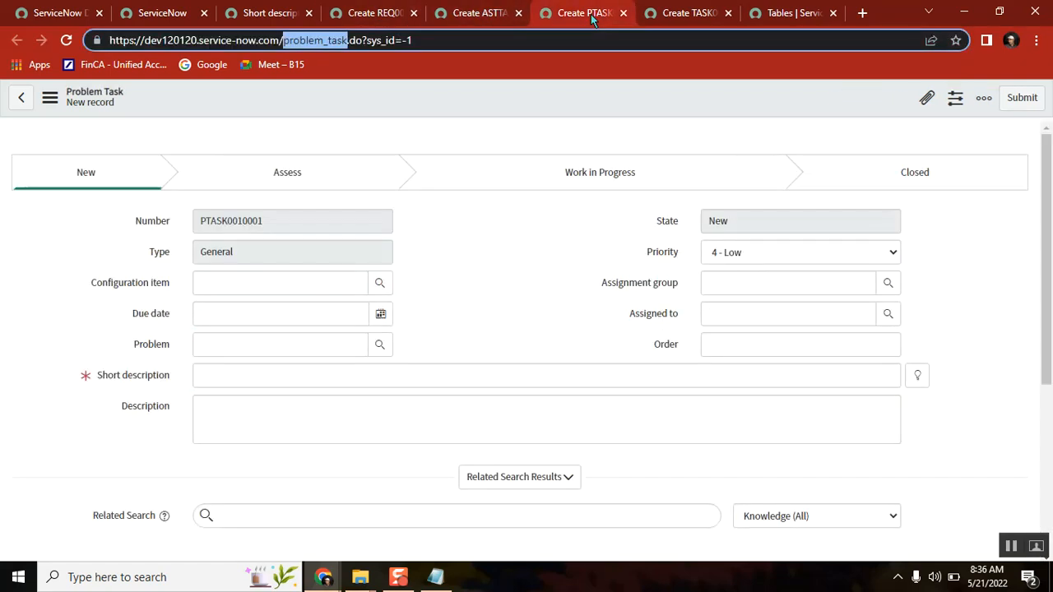
left_click(677, 21)
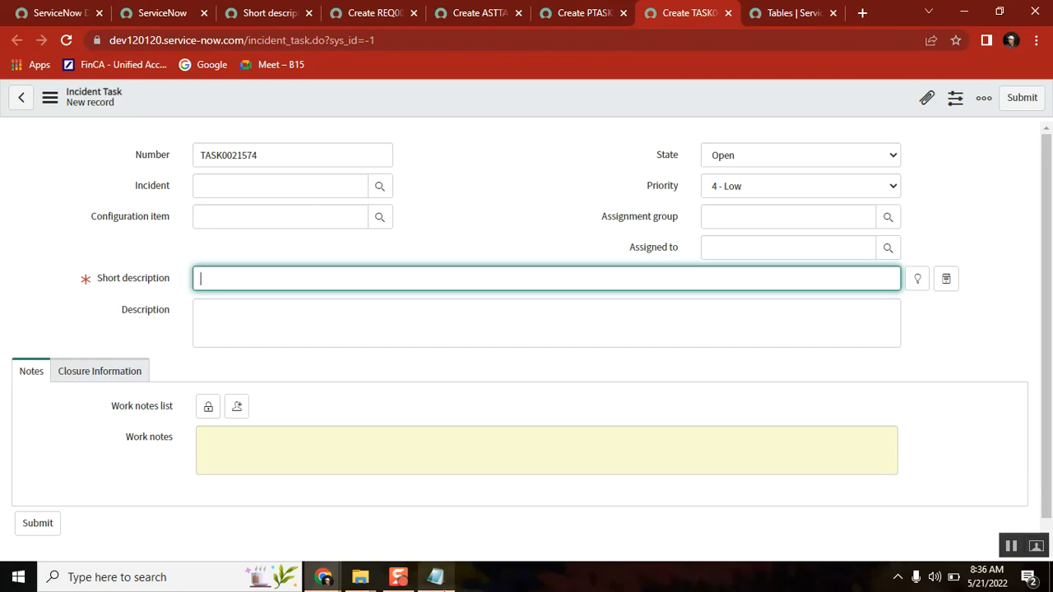
Step: Switch to the Class14 notes and add "- how mandatory true - 2 tables" after a blank line below the mandatory=false line
left_click(435, 576)
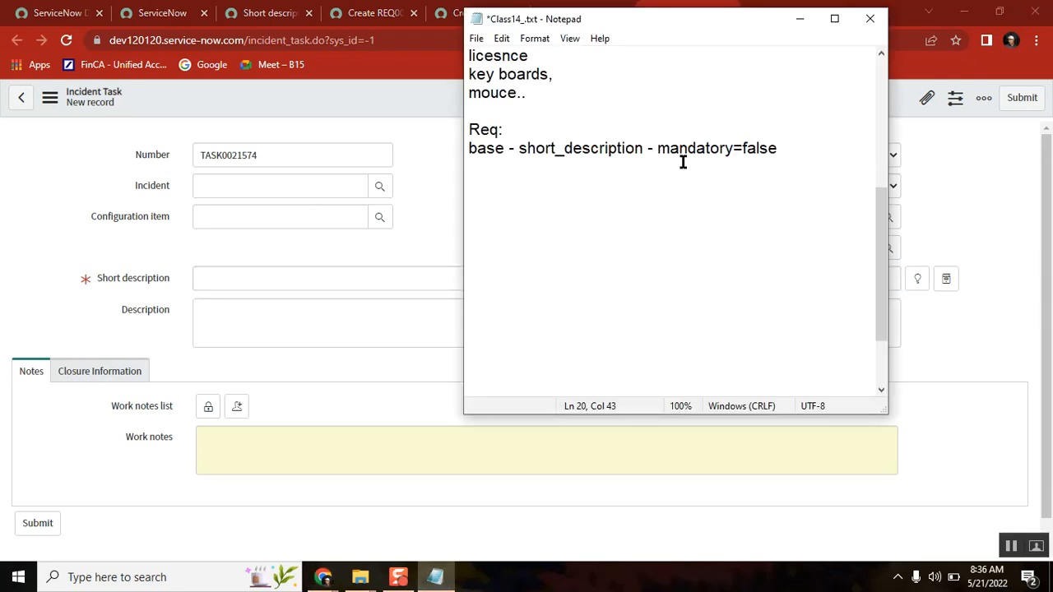
double_click(753, 148)
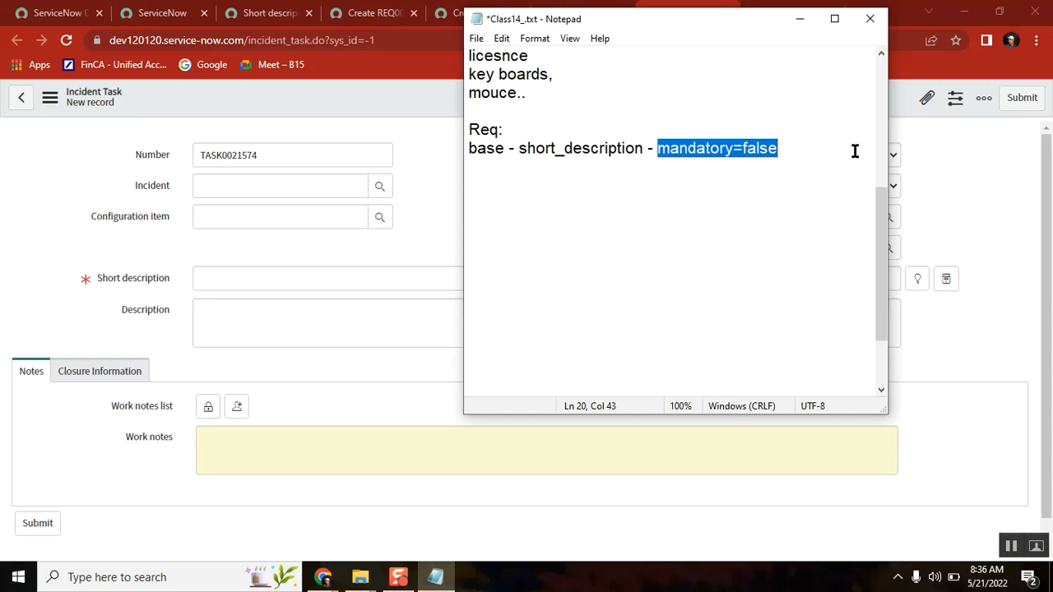
left_click(804, 155)
key("Return")
key("Return")
type("- how")
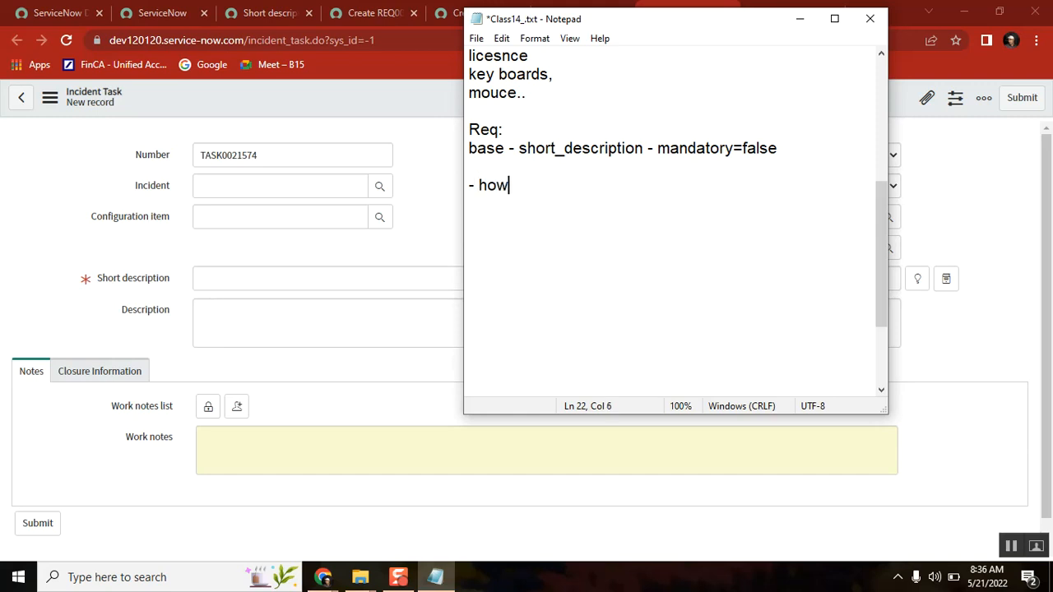
type(" mandatory ")
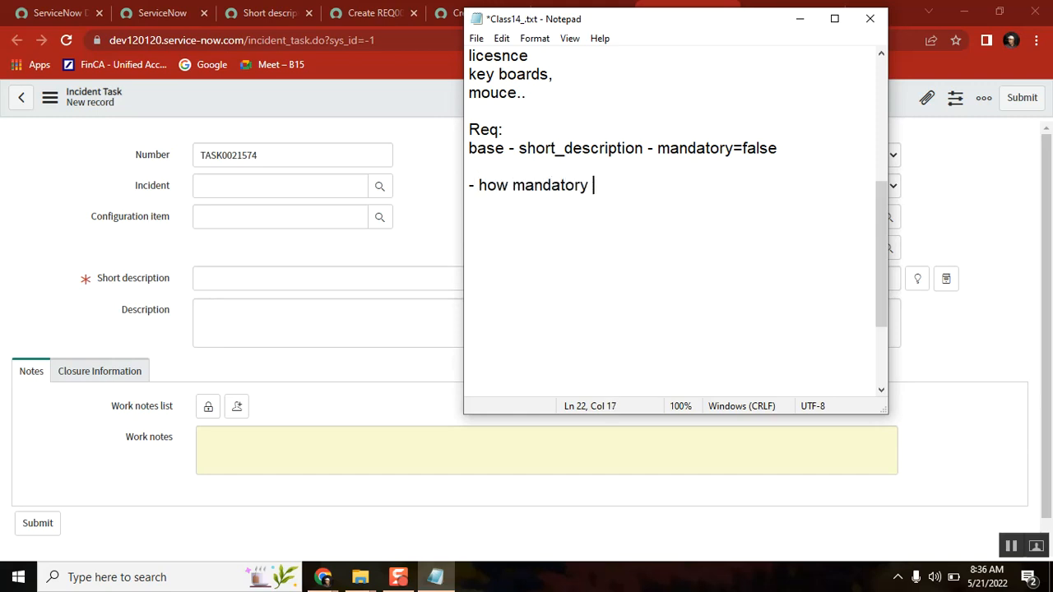
type("true for")
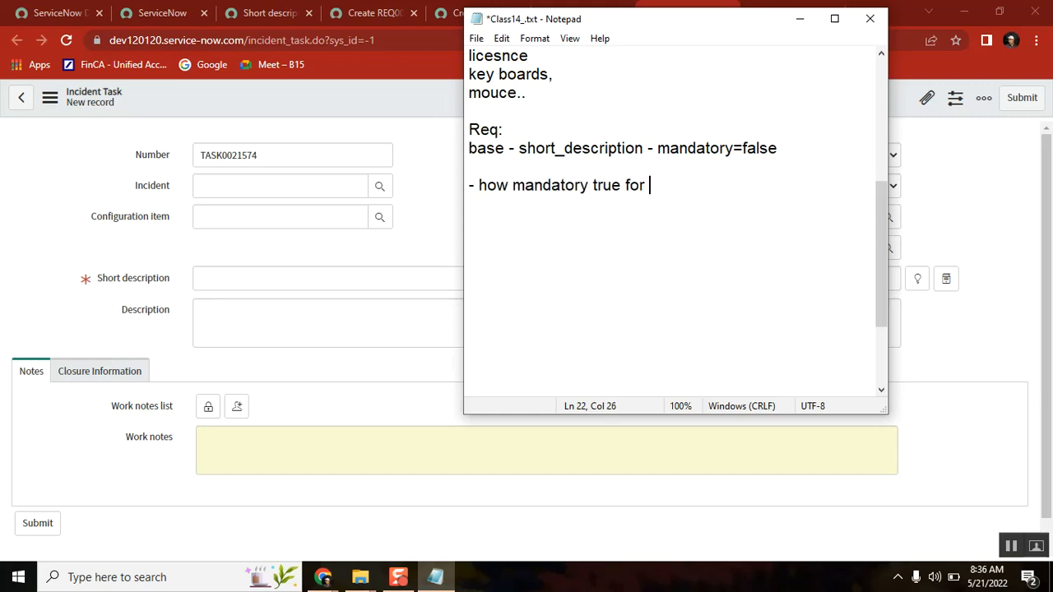
key("BackSpace")
key("BackSpace")
key("BackSpace")
key("BackSpace")
type("- ")
type("2 tables")
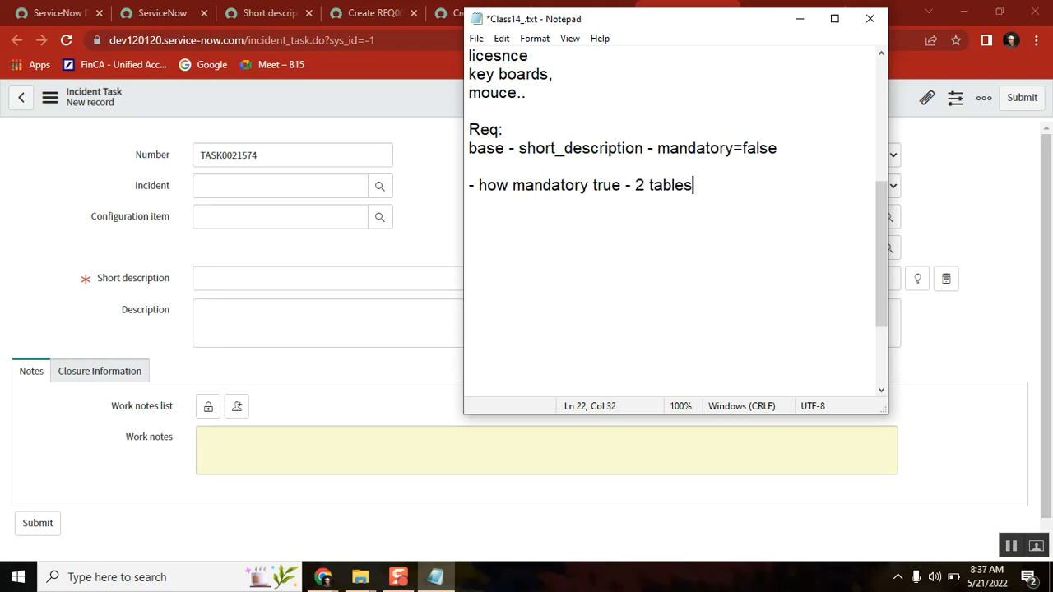
key("Return")
Step: Add the line "- change the table to application specific." to the notes, checking the Request form midway, and highlight "mandatory" in the line above
type("-")
left_click(367, 16)
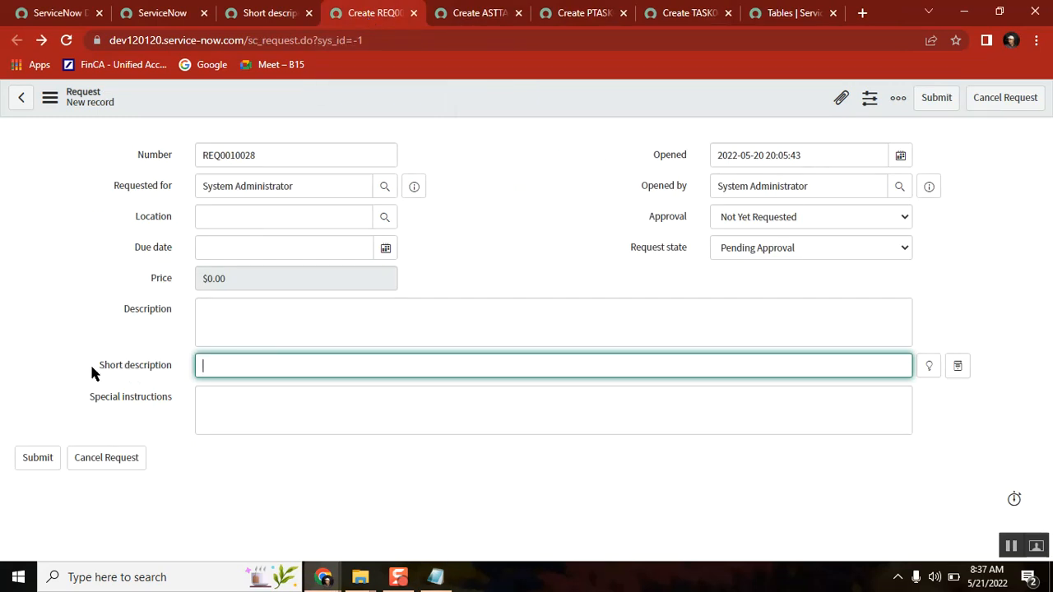
left_click(435, 577)
type("add")
key("BackSpace")
key("BackSpace")
key("BackSpace")
key("BackSpace")
type("change the tabl")
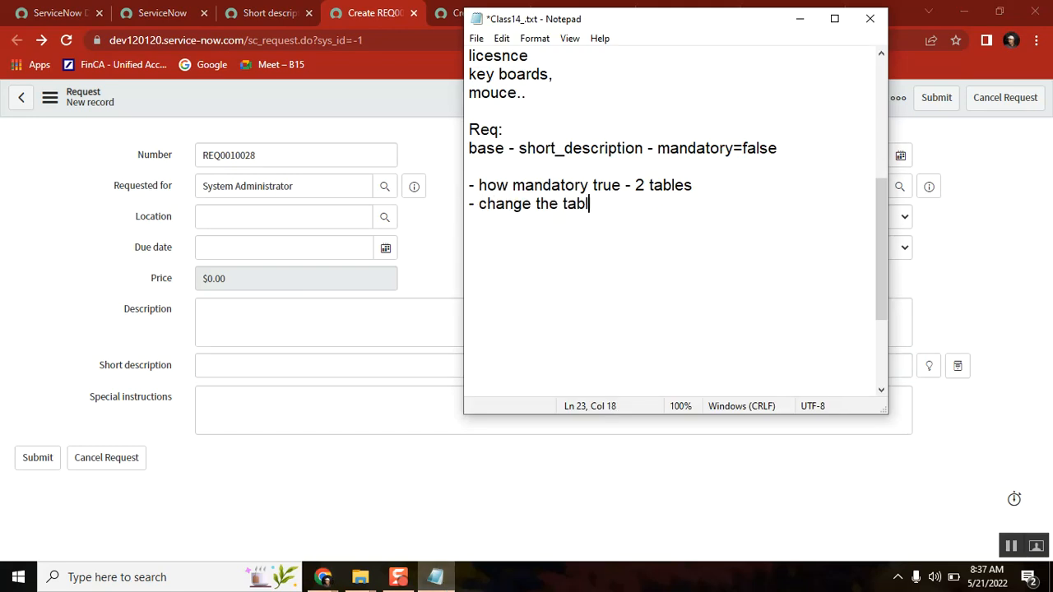
type("e to applic")
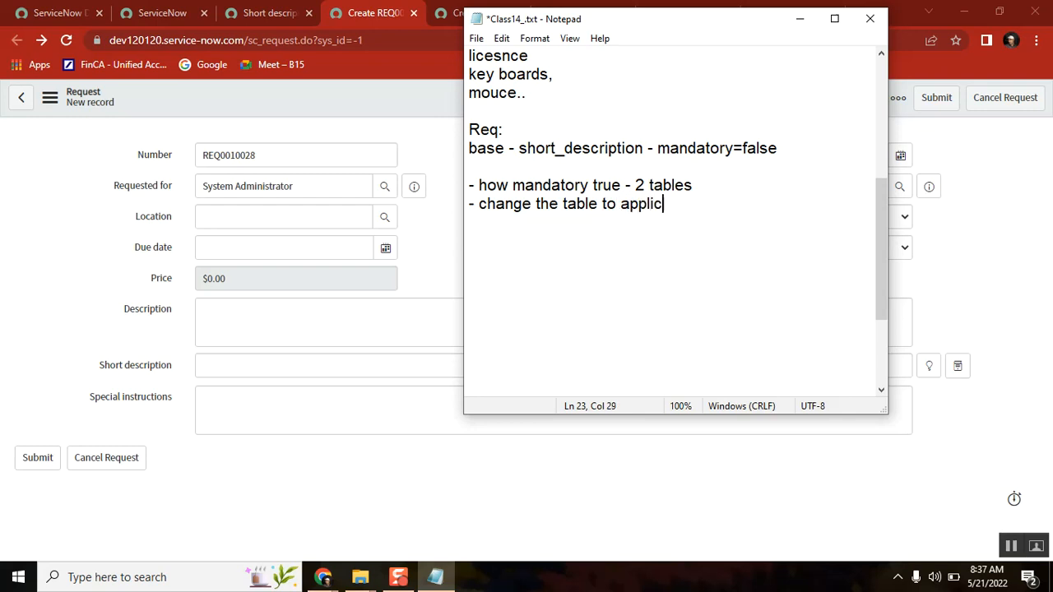
type("ation spect")
key("BackSpace")
key("BackSpace")
type("ific.")
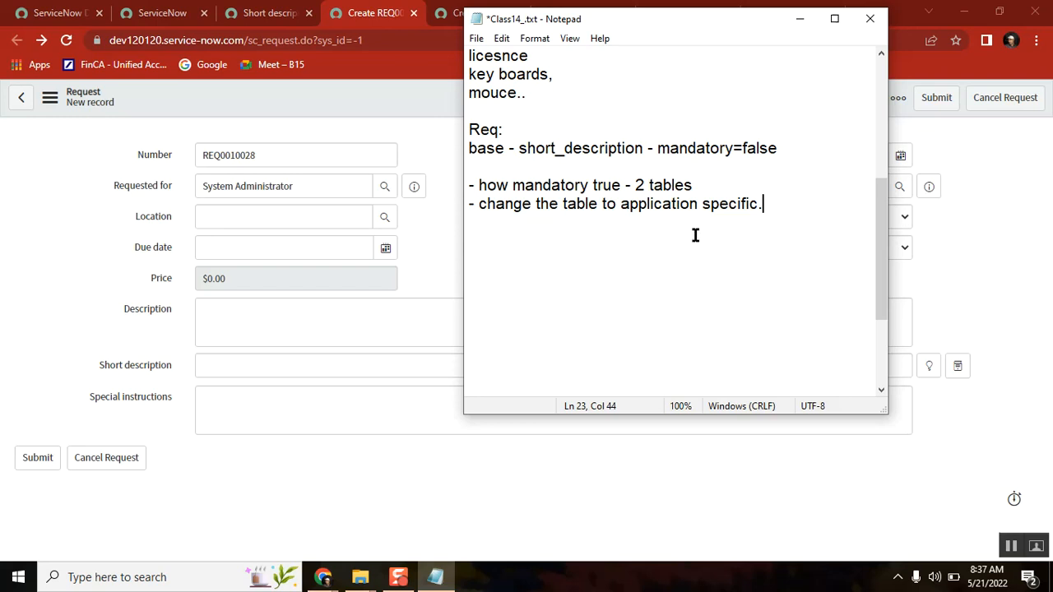
double_click(538, 188)
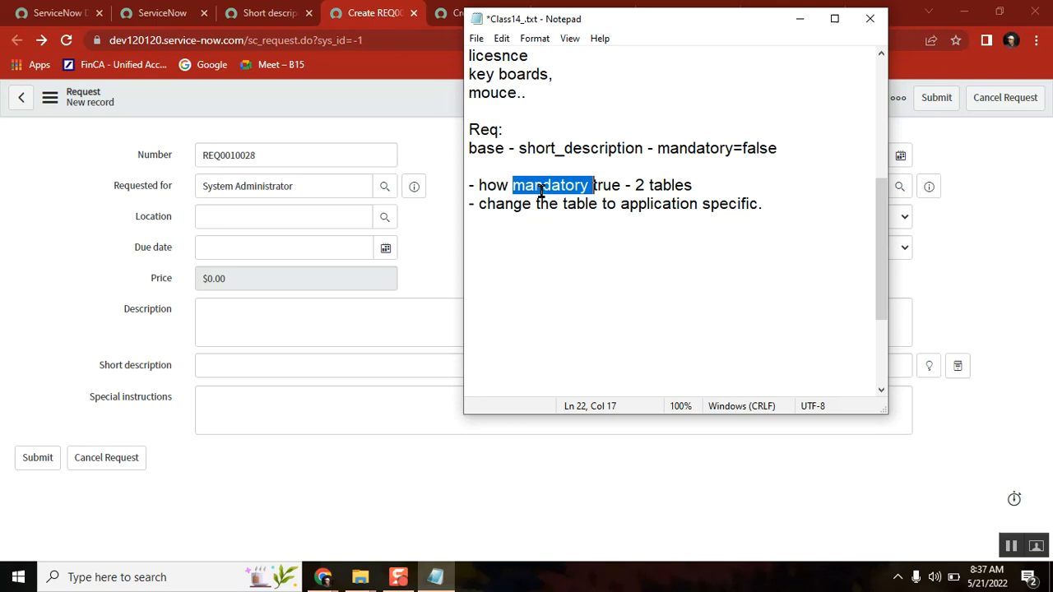
Step: Return to the browser, check the Short description dictionary entry, and open the configuration options of Short description on the Incident Task form
left_click(63, 209)
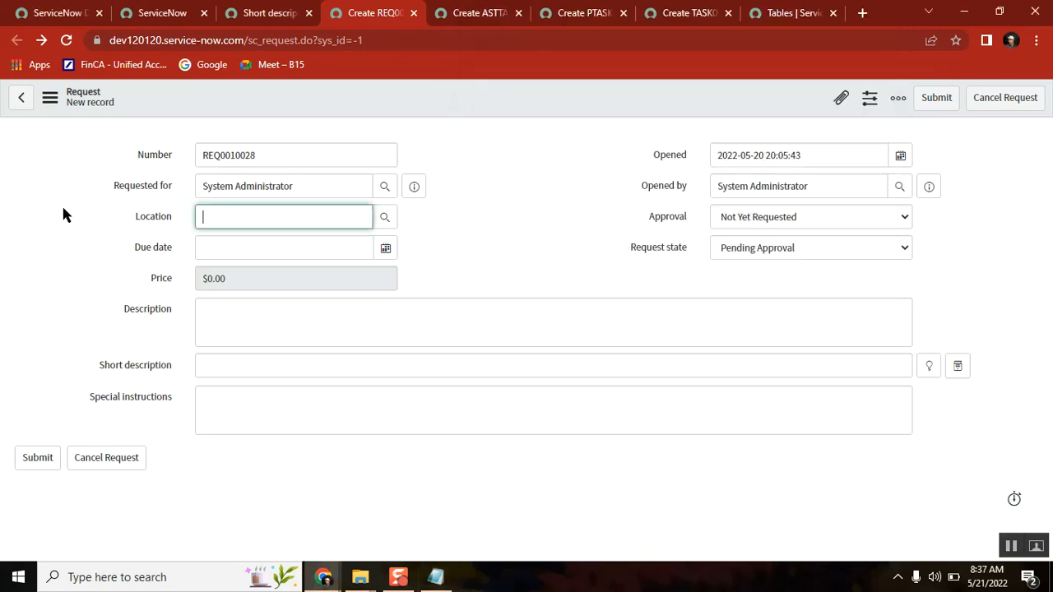
left_click(265, 15)
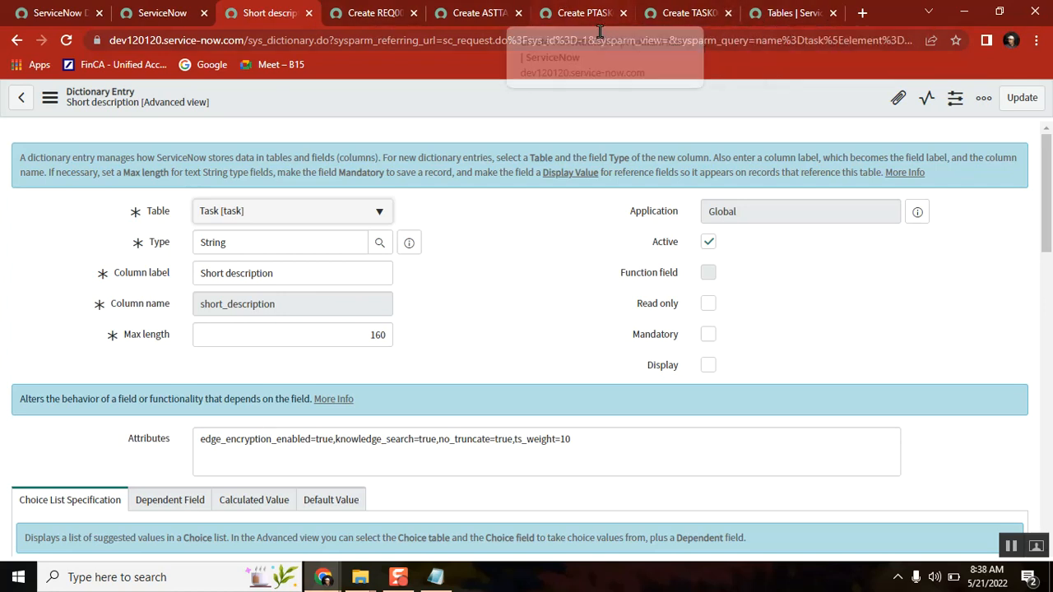
left_click(671, 20)
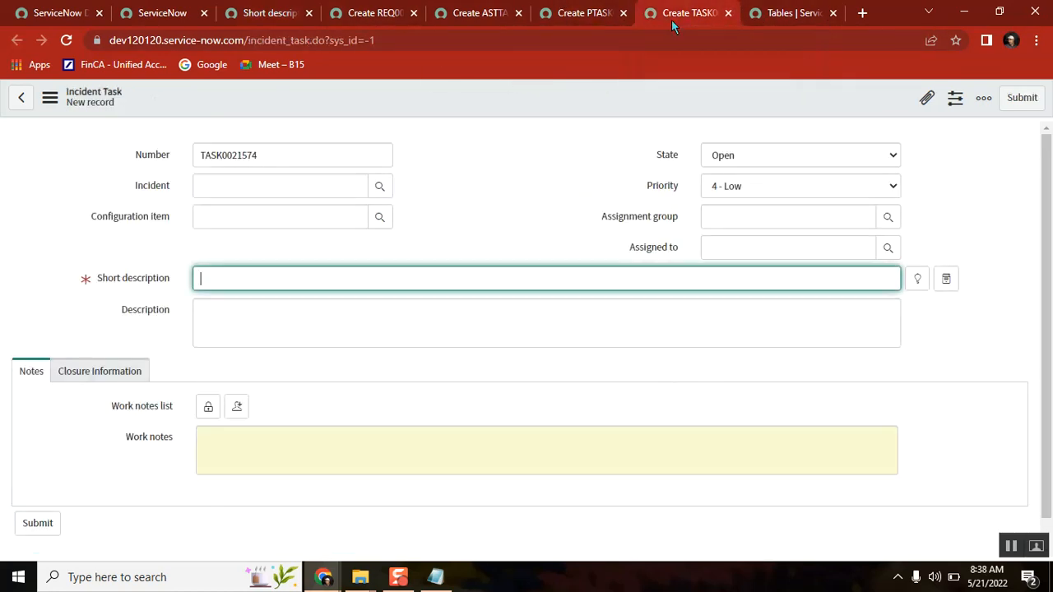
right_click(141, 283)
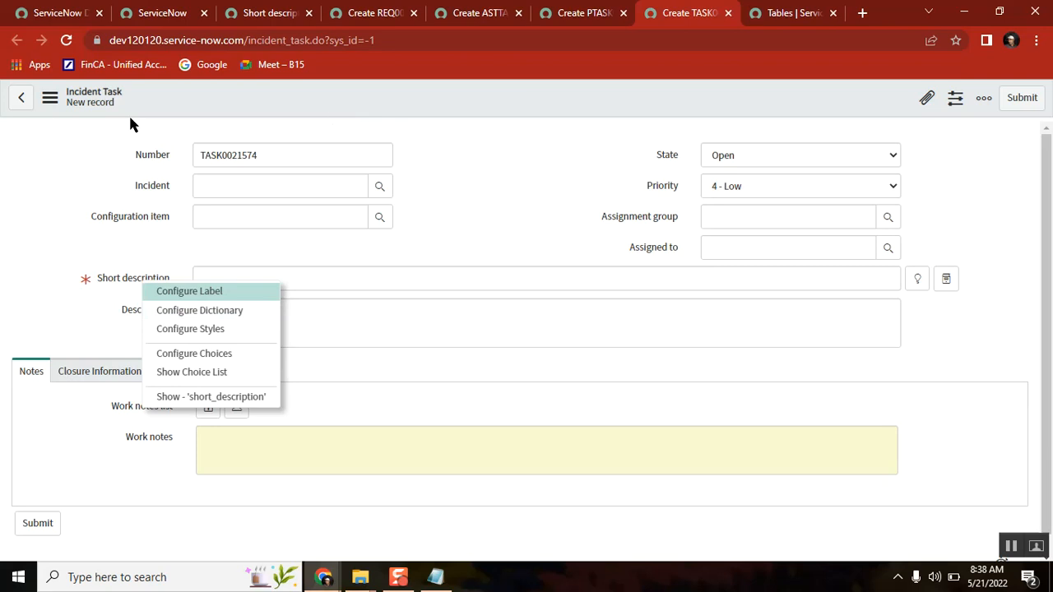
Step: Show the dictionary overrides related to the Task table's Short description dictionary entry
left_click(274, 17)
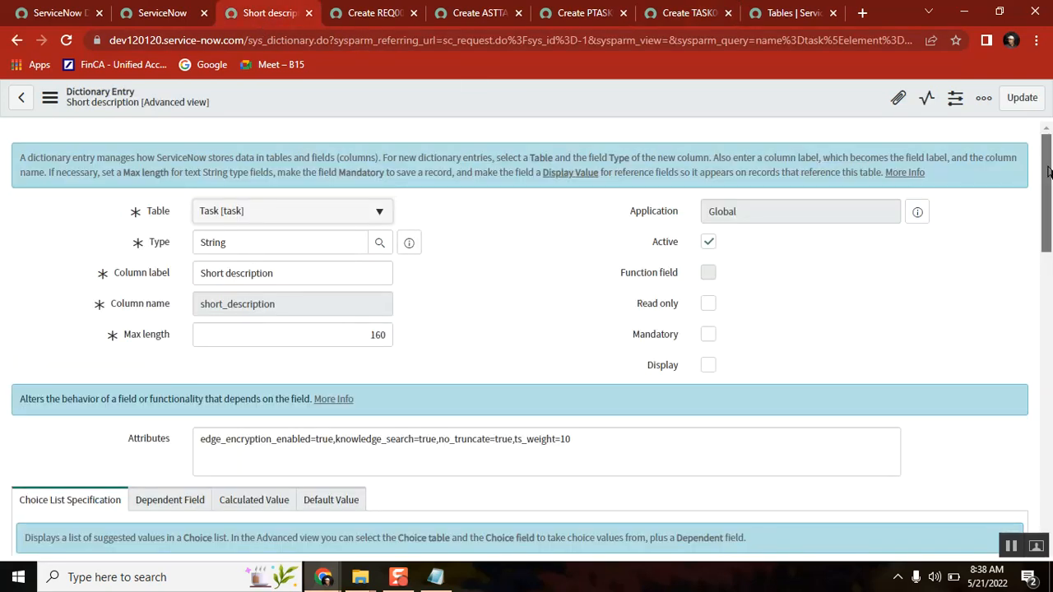
left_click_drag(1047, 171, 1045, 315)
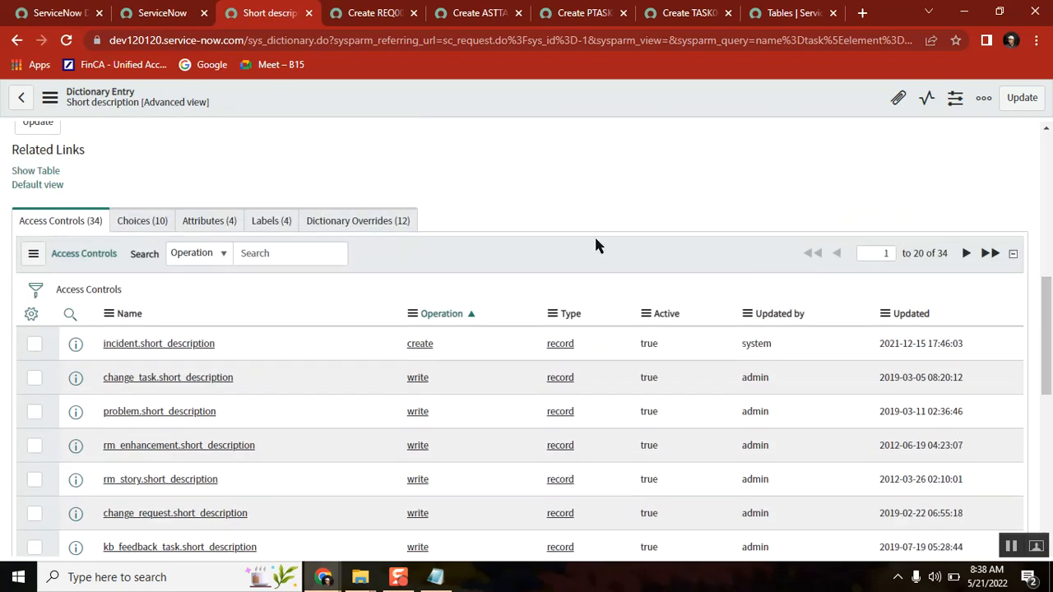
left_click(375, 223)
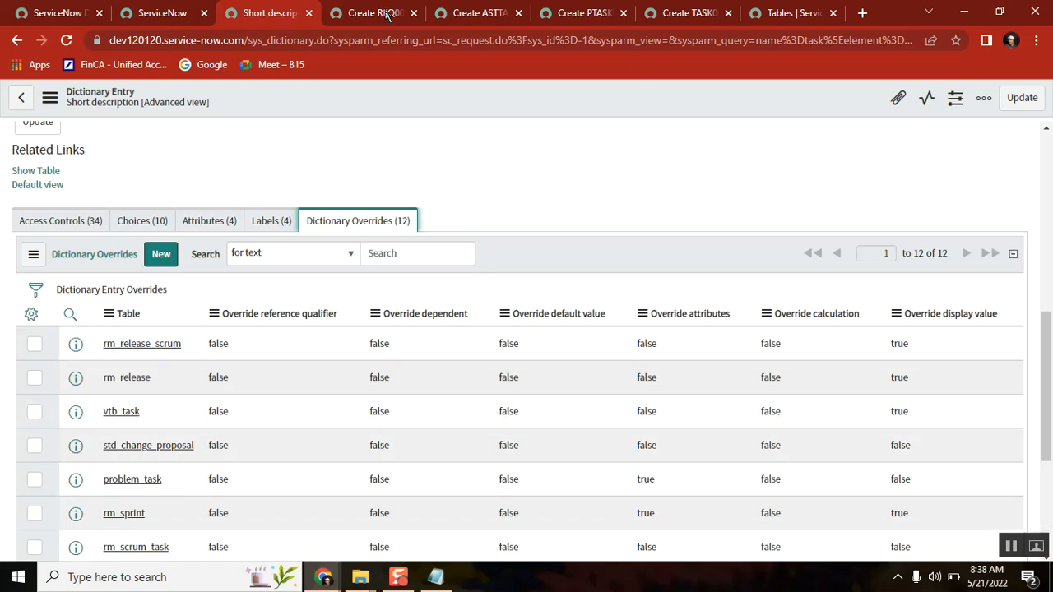
Step: Look over the new-record forms for Request, Problem Task and Incident Task
left_click(370, 13)
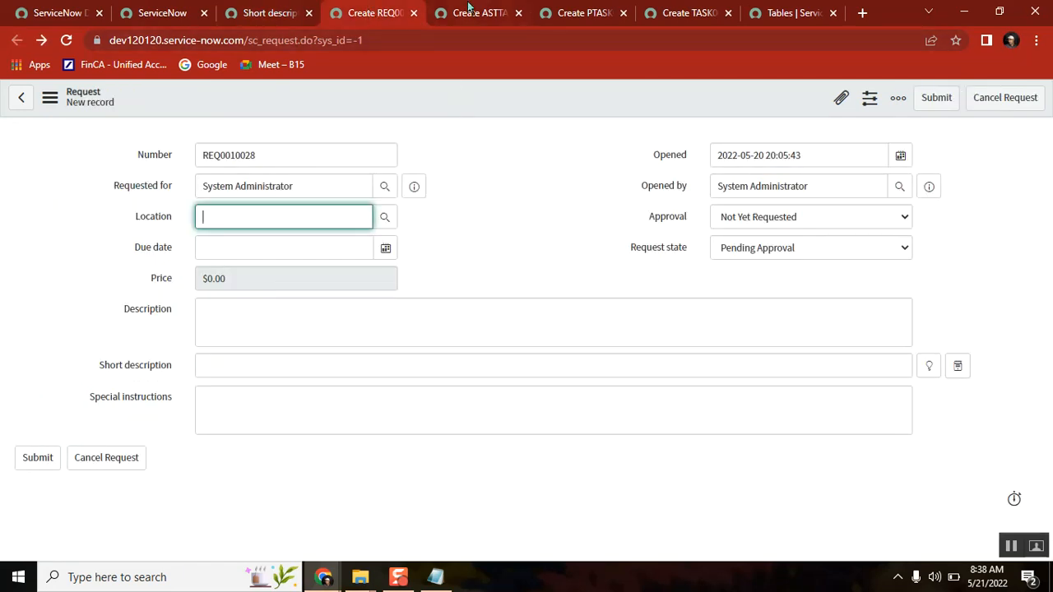
left_click(585, 15)
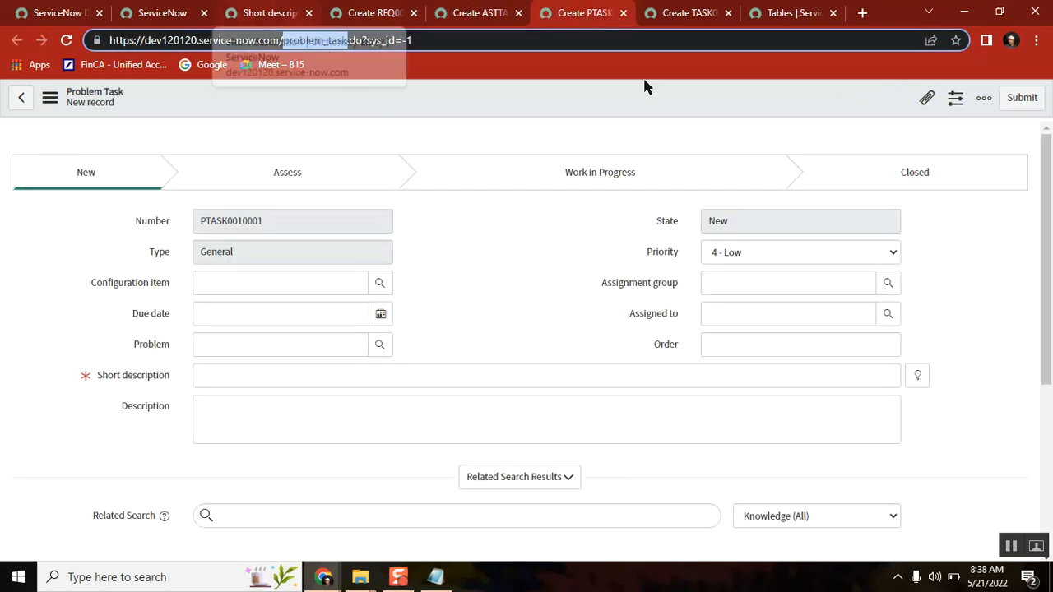
left_click(688, 14)
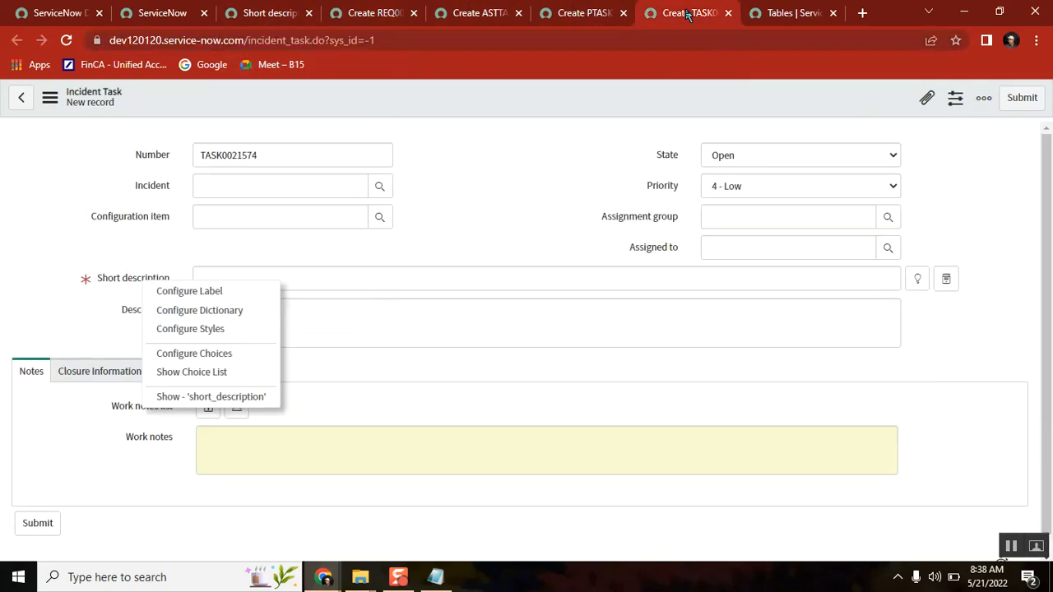
Step: Sort the Short description overrides by table and open the incident_task override in its own browser tab to examine its mandatory settings
left_click(255, 15)
left_click(128, 316)
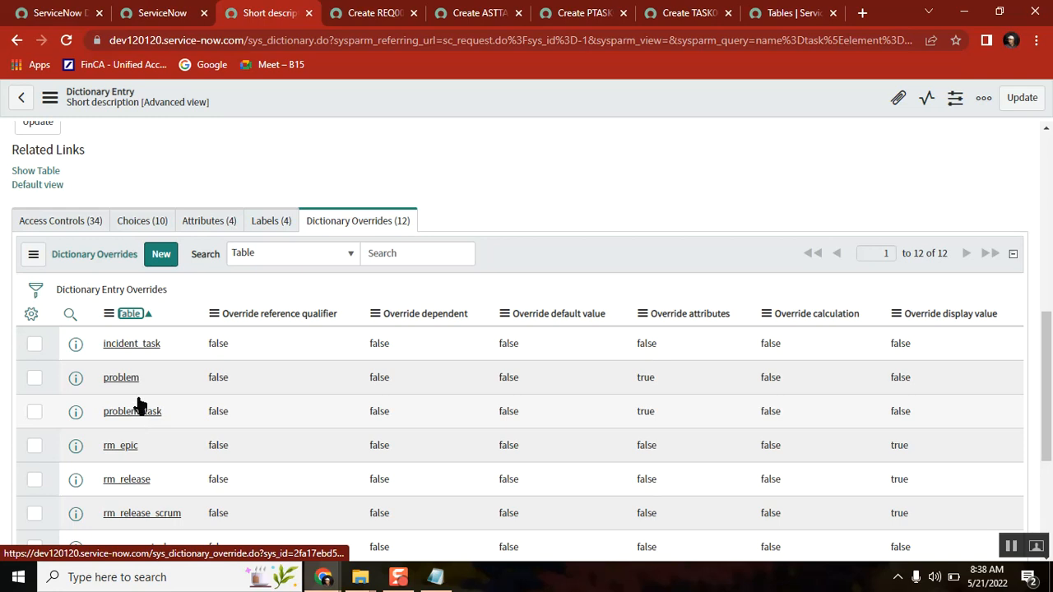
middle_click(128, 352)
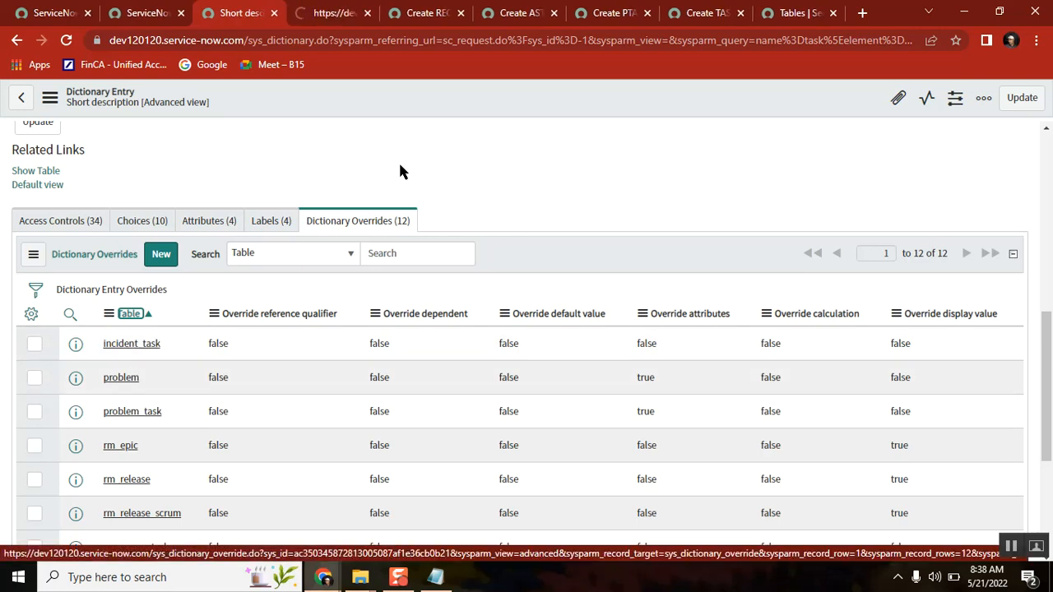
left_click(328, 16)
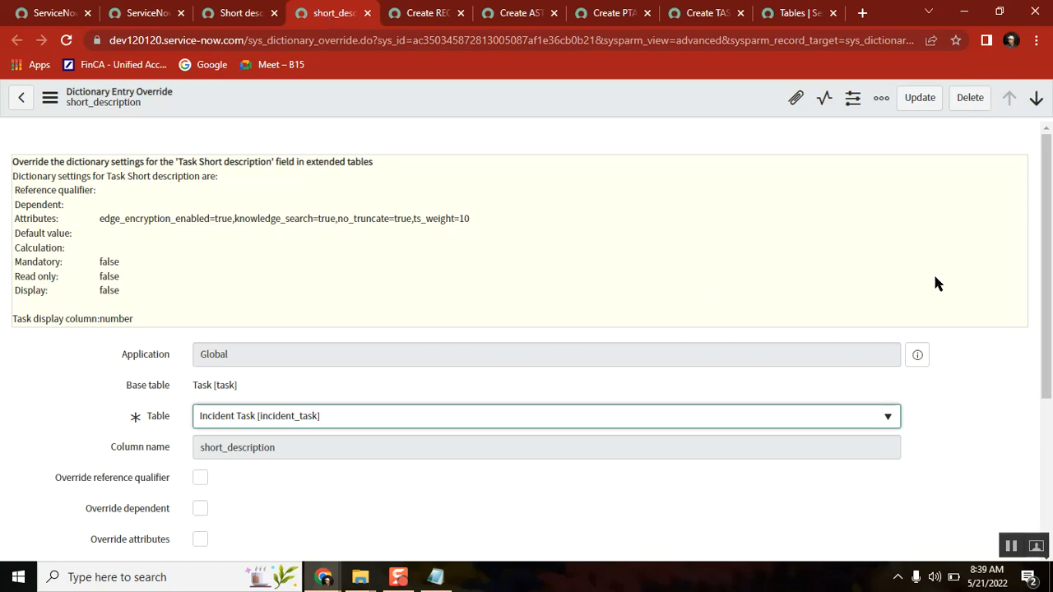
left_click_drag(1046, 173, 1050, 341)
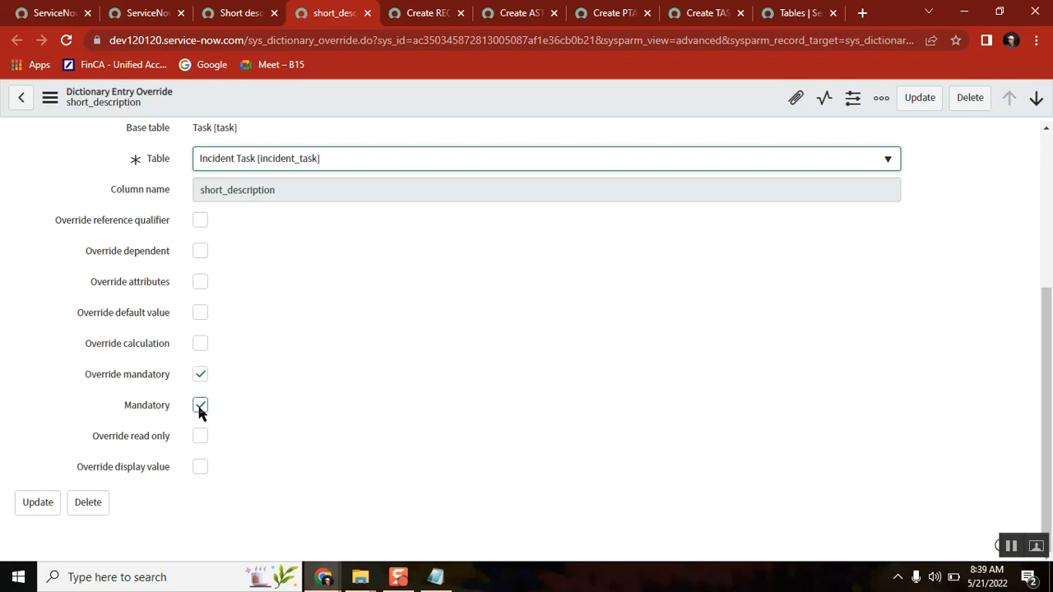
Step: Compare the table name in the Incident Task form's address with its override record, then review the full overrides list
left_click(689, 17)
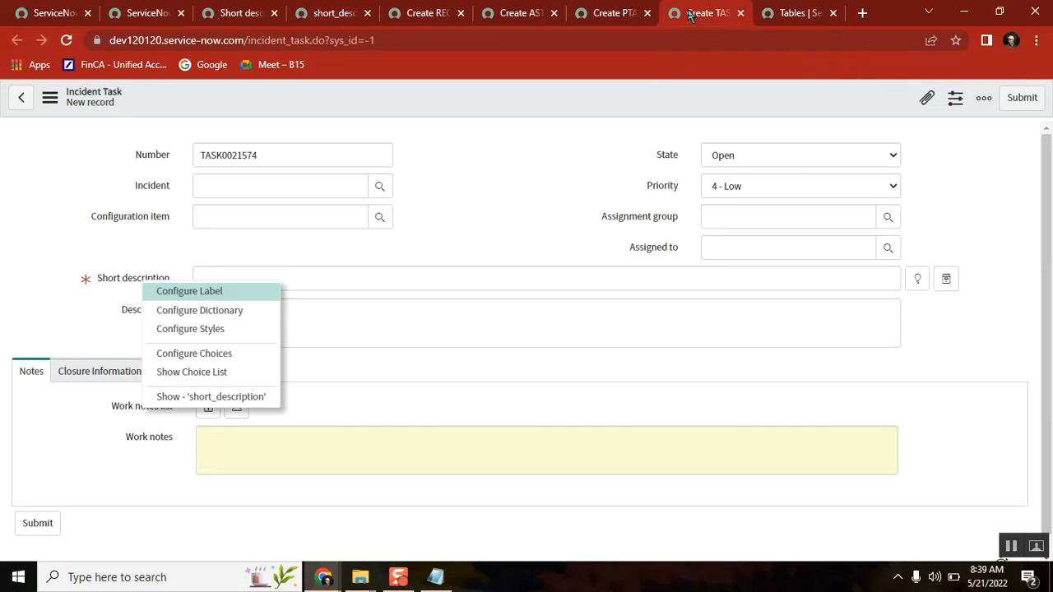
double_click(282, 40)
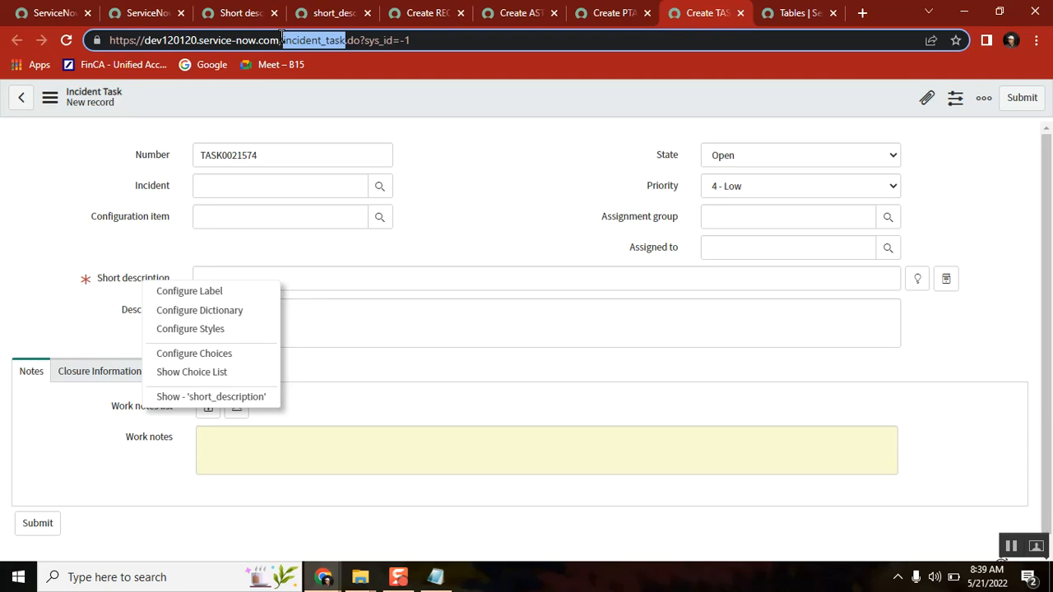
left_click(327, 15)
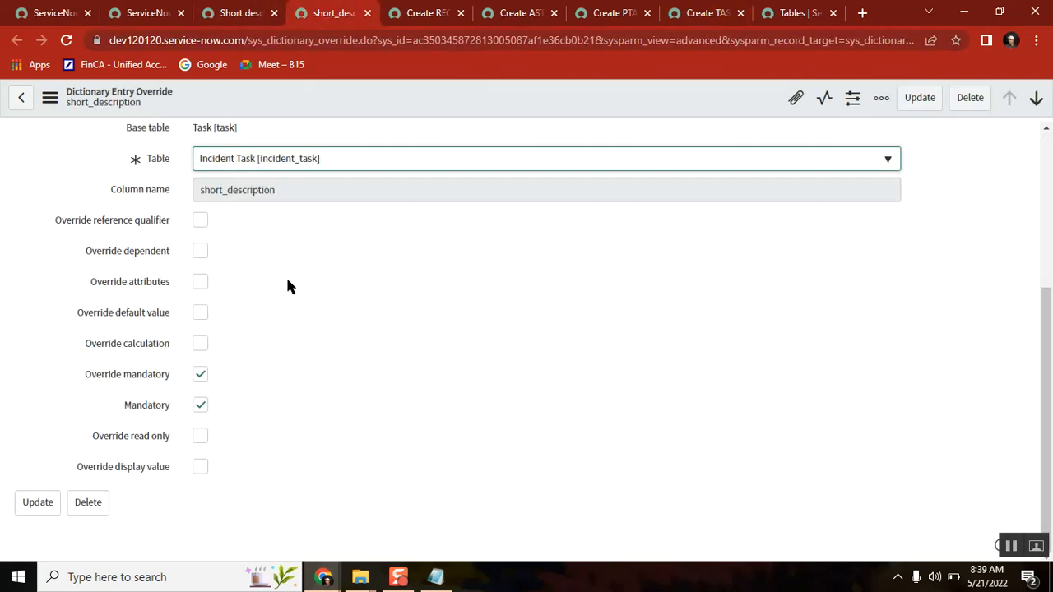
scroll(1044, 341, "up", 2)
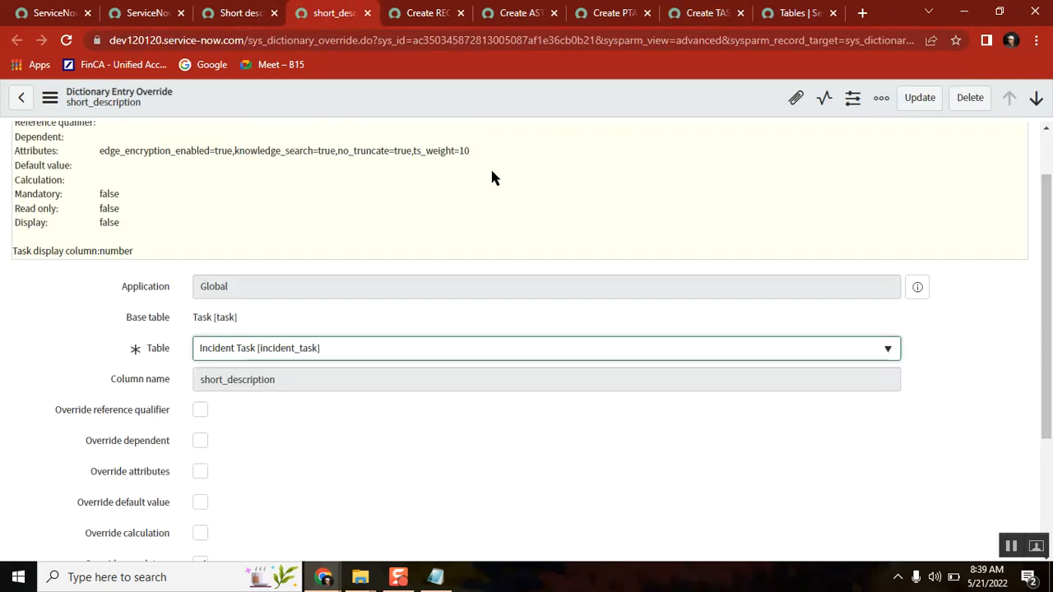
left_click(228, 15)
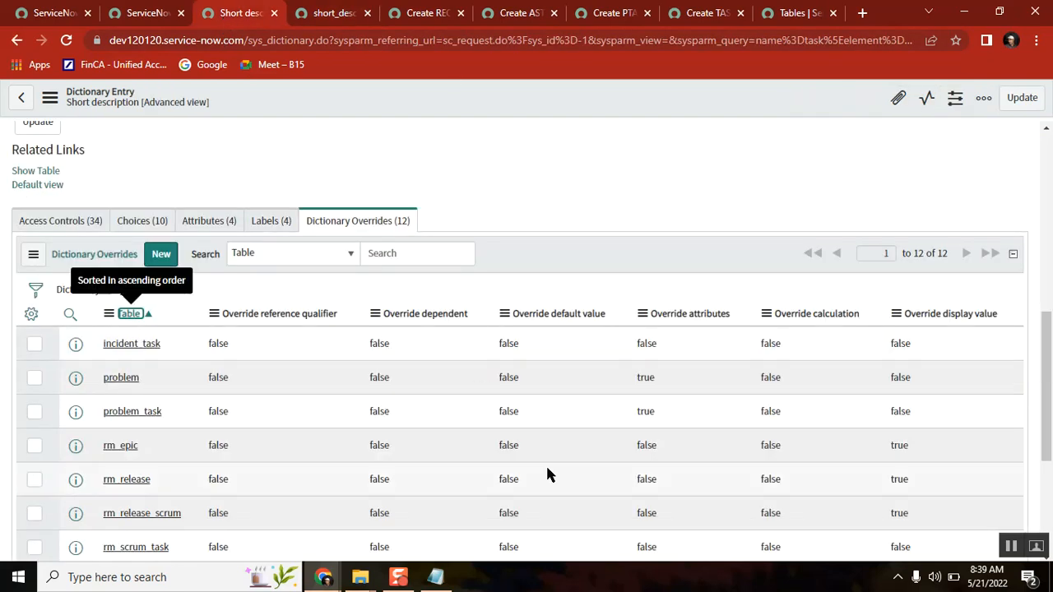
left_click_drag(1047, 328, 1048, 417)
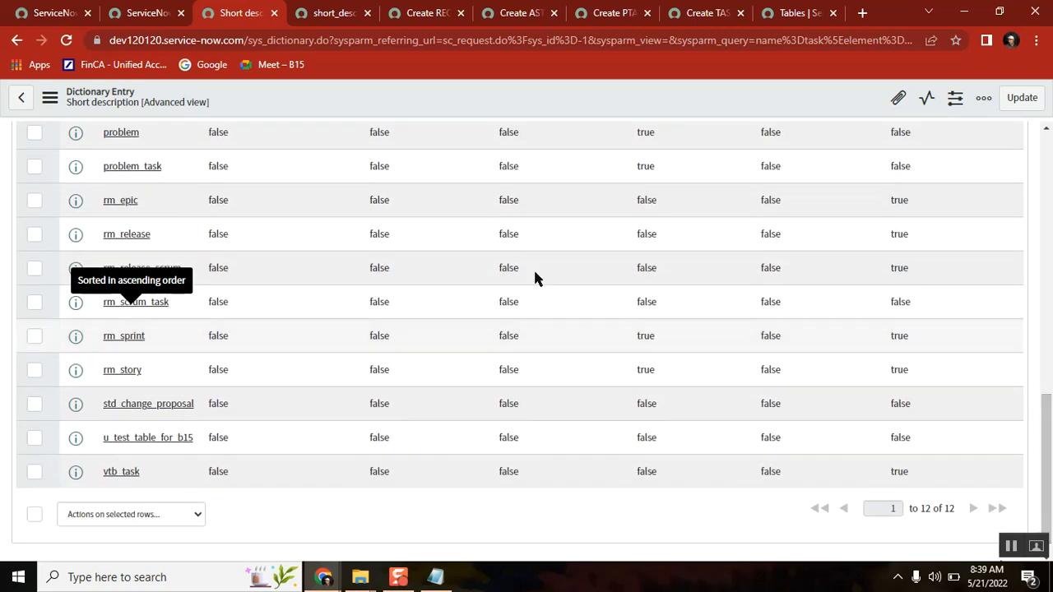
Step: Open a blank Requested Item form with sc_req_item.FORM and check which fields it contains
left_click(145, 13)
type("s")
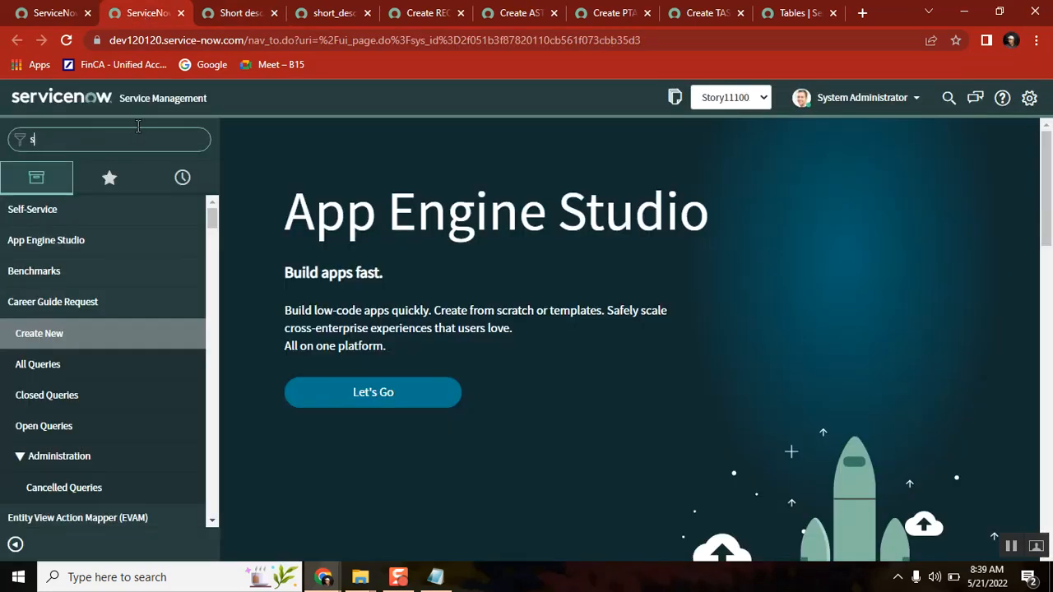
type("c_req")
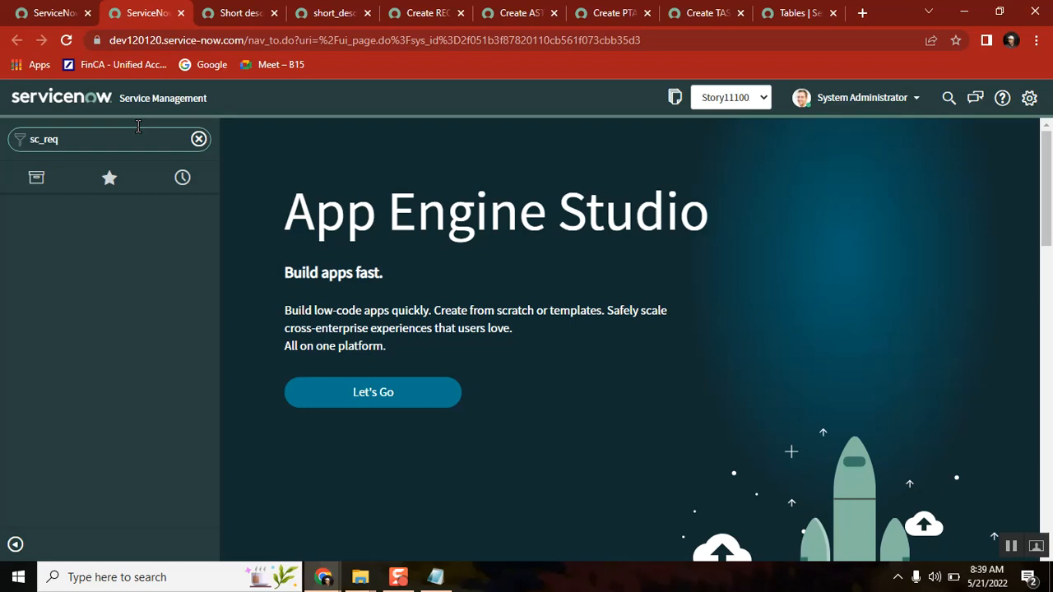
type("_item.FORM")
key("Return")
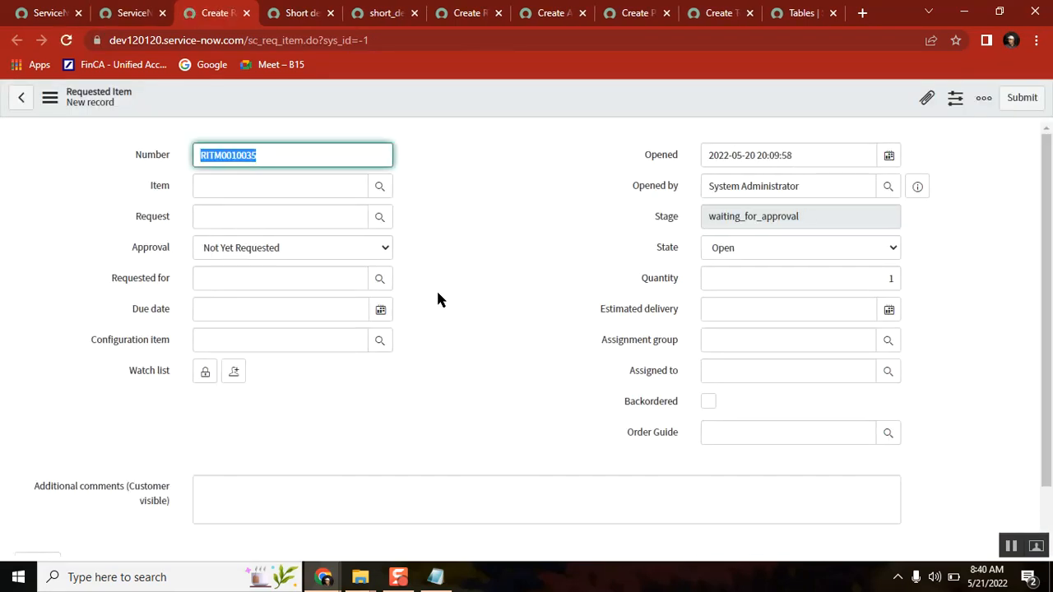
scroll(1050, 274, "down", 1)
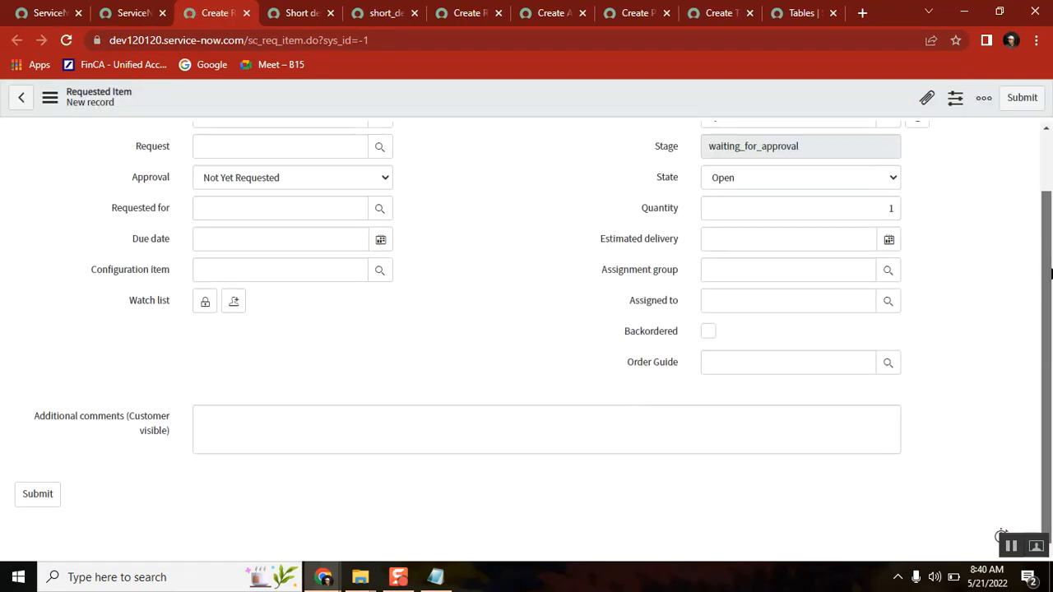
scroll(1050, 278, "up", 1)
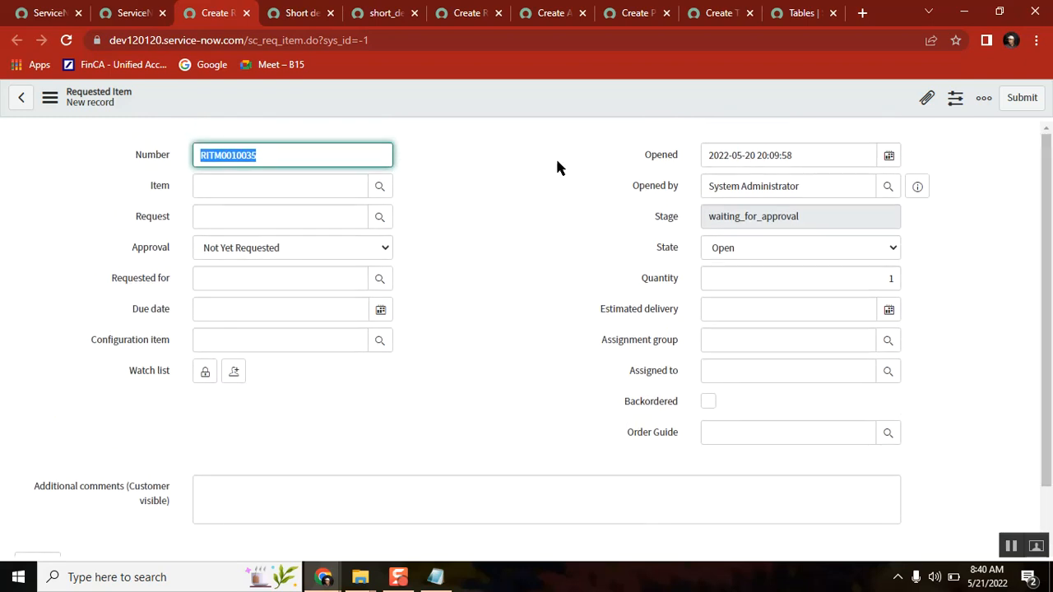
Step: Open the form layout configuration for the Requested Item form
right_click(463, 98)
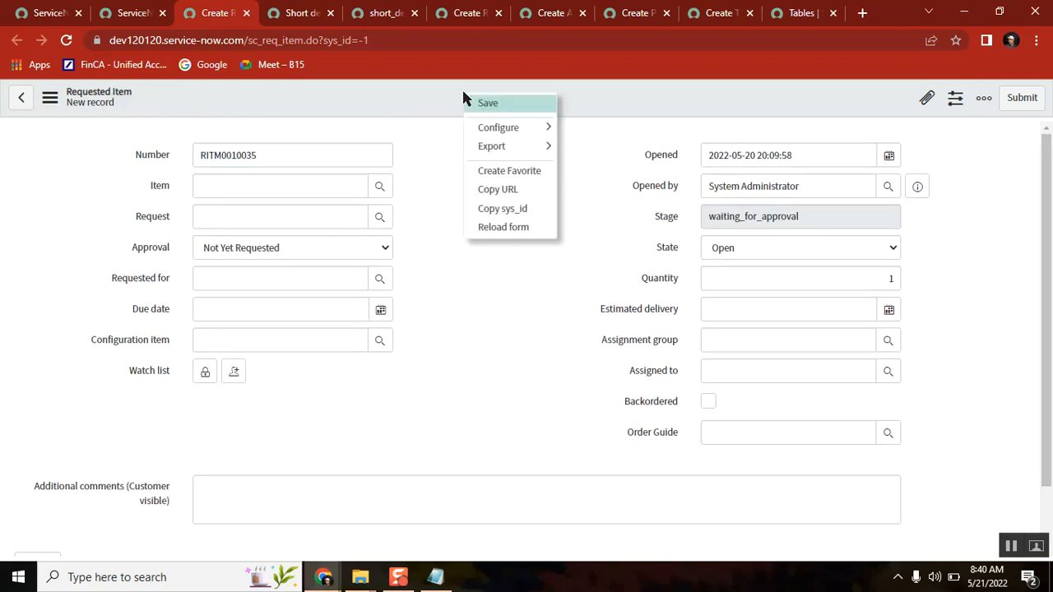
mouse_move(509, 128)
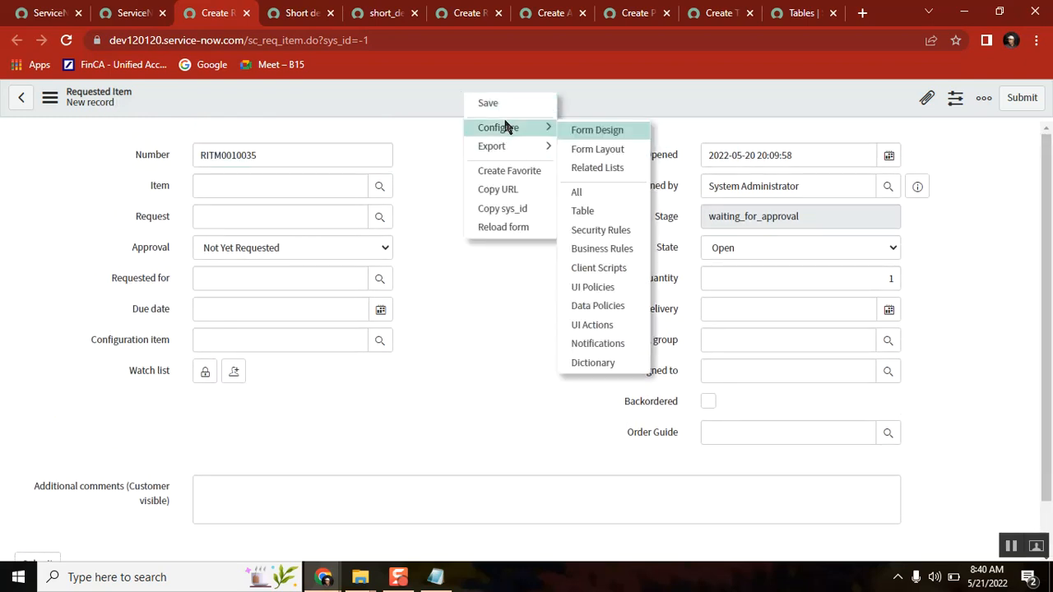
left_click(607, 149)
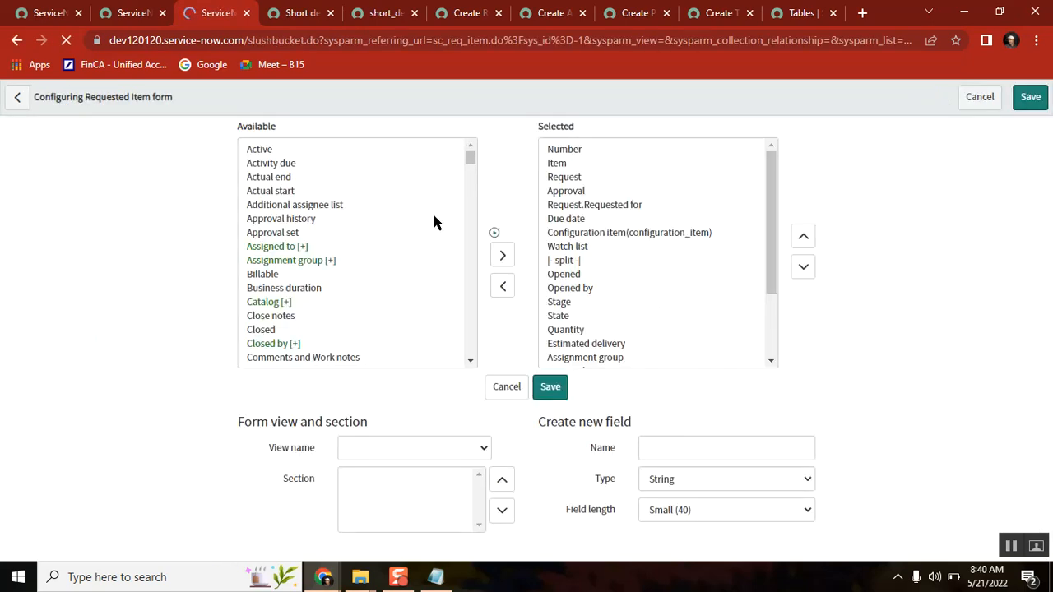
left_click(280, 205)
scroll(279, 212, "down", 5)
left_click(280, 212)
key("s")
key("s")
key("s")
key("s")
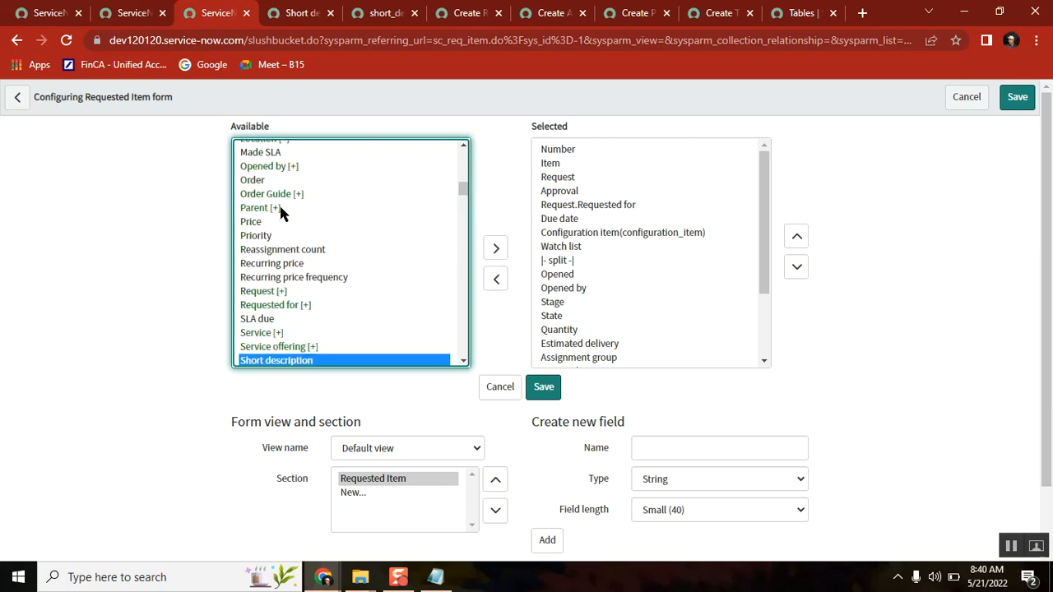
key("s")
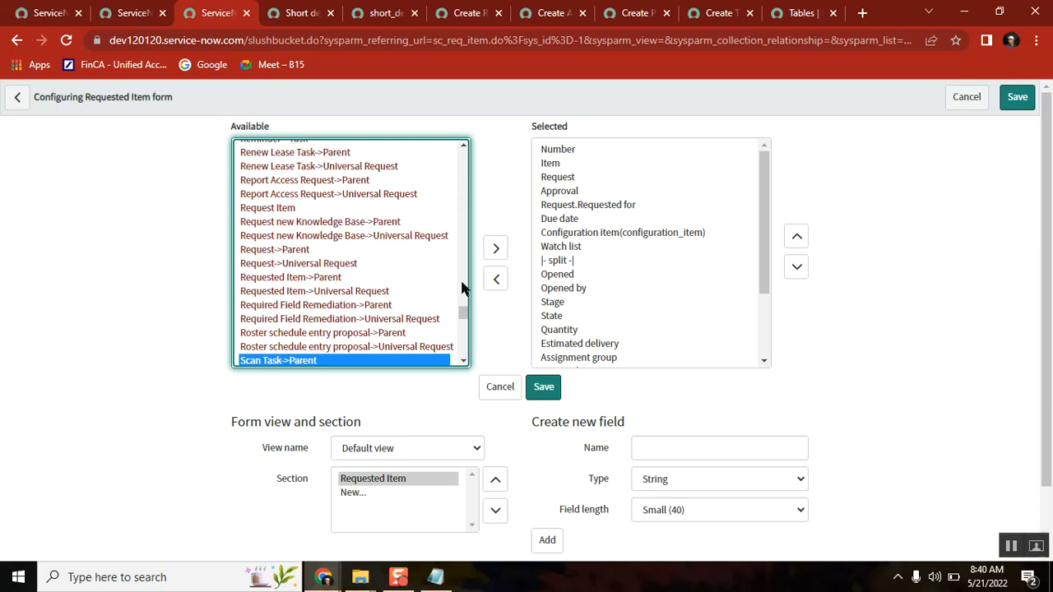
left_click_drag(462, 310, 442, 143)
Step: Add the Short description field to the Requested Item form's selected fields
left_click(286, 205)
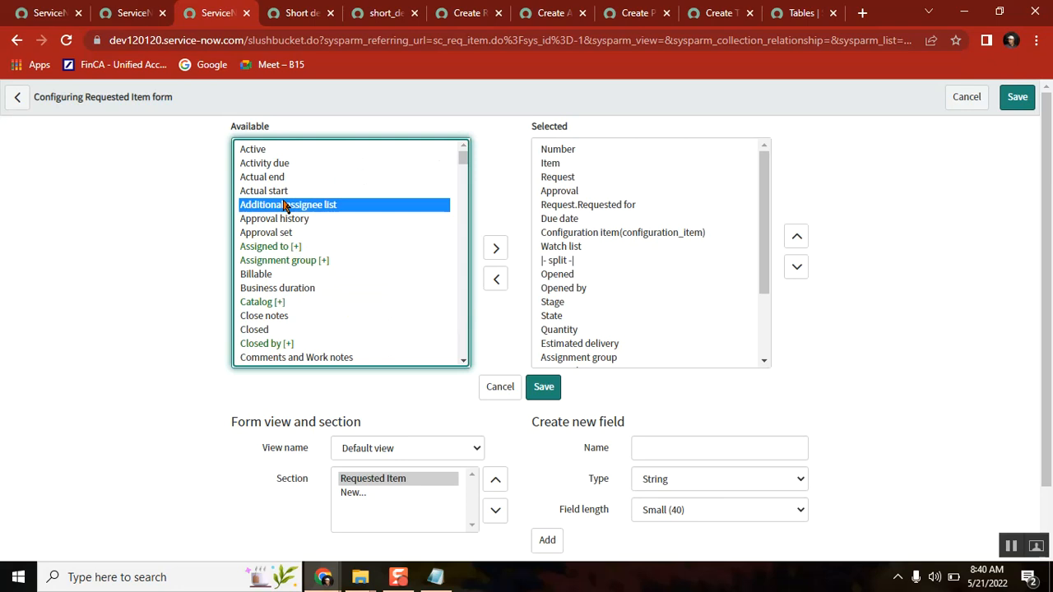
key("s")
key("s")
key("s")
key("s")
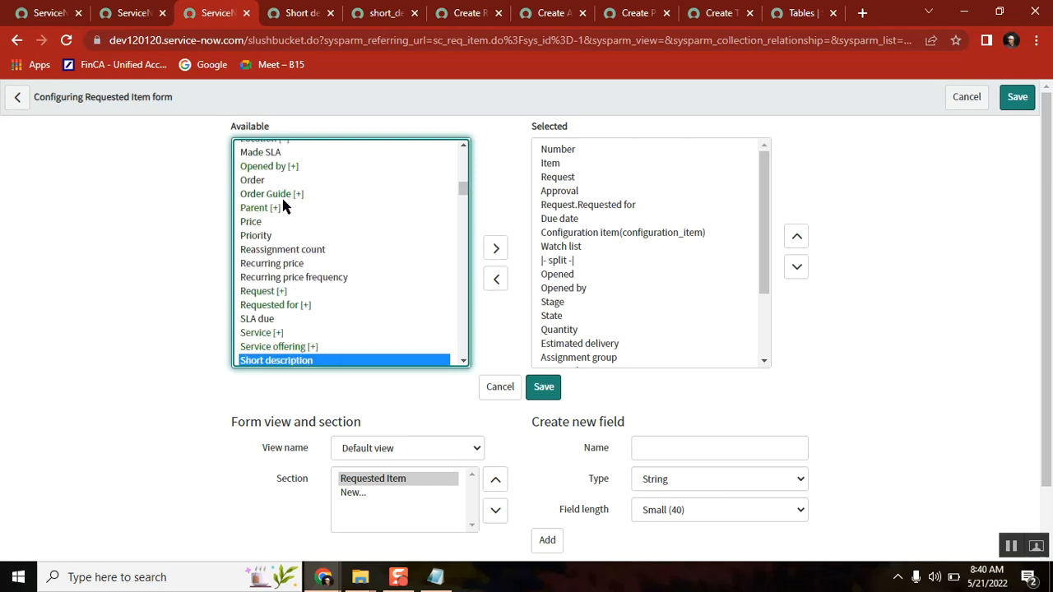
left_click(495, 248)
Step: Place Short description between Configuration item and Watch list in the selected fields and save the form layout
left_click(794, 237)
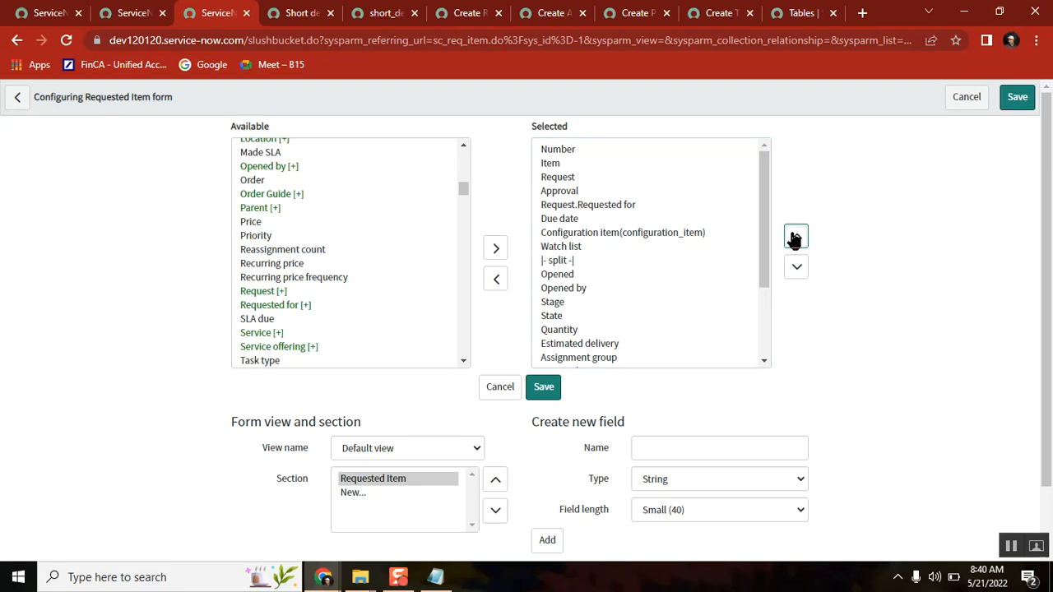
scroll(764, 280, "down", 1)
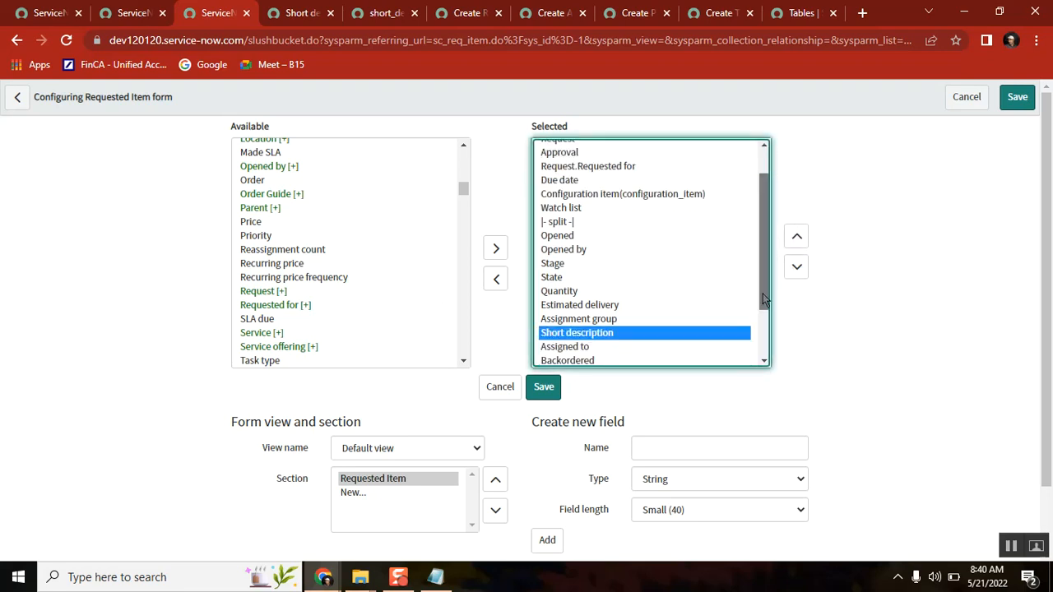
left_click_drag(763, 299, 766, 369)
left_click(792, 240)
left_click(792, 241)
left_click(792, 242)
left_click(792, 239)
left_click(793, 238)
left_click(792, 238)
left_click(792, 238)
left_click(792, 237)
left_click(791, 238)
left_click(765, 265)
scroll(767, 274, "up", 2)
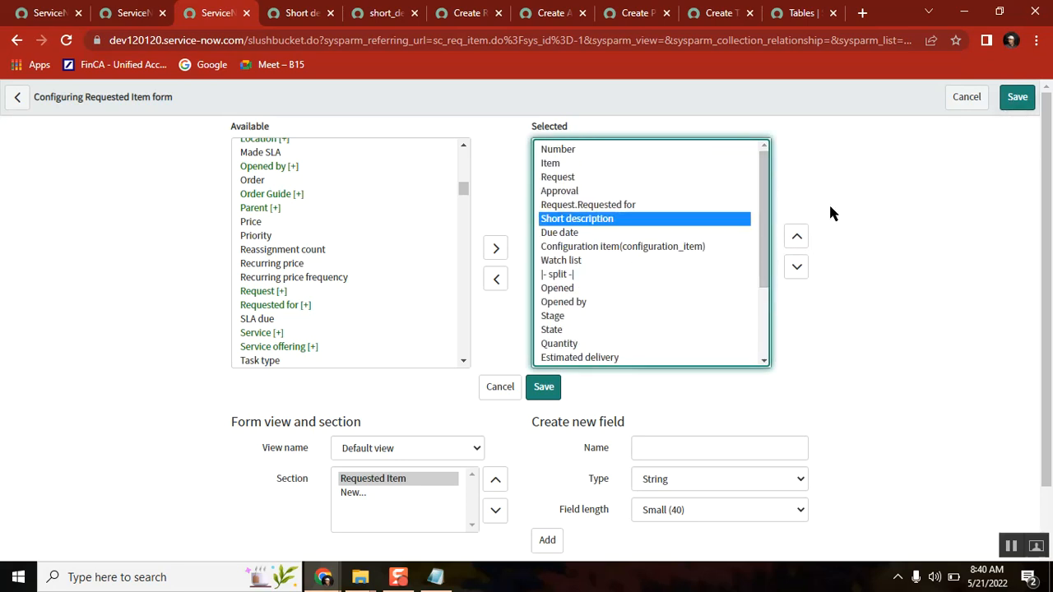
left_click(794, 271)
left_click(795, 271)
left_click(1023, 99)
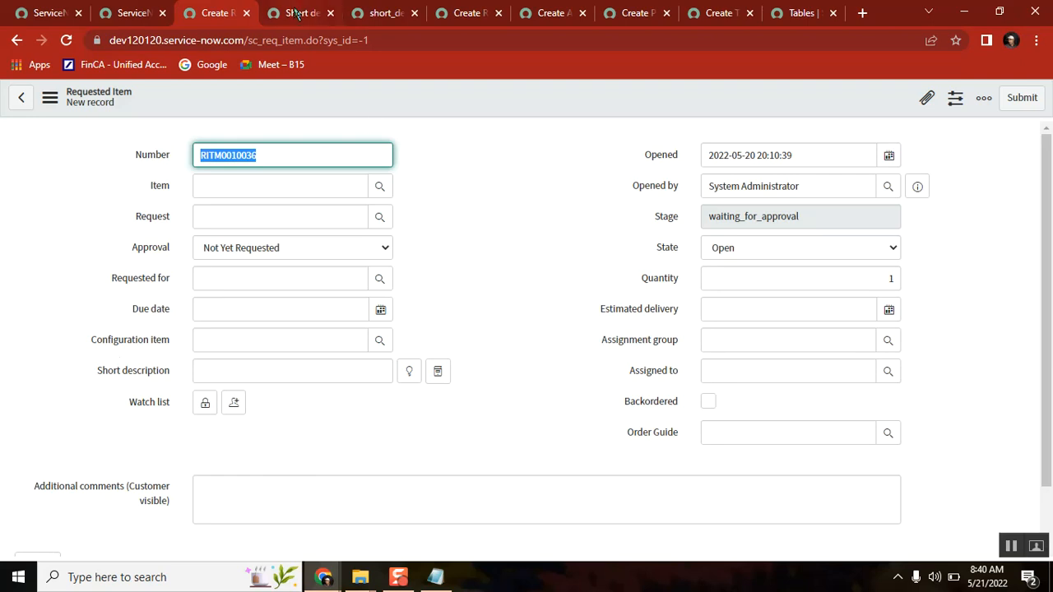
Step: Start a new dictionary override for the Task Short description field and set its table to Requested Item [sc_req_item]
key("ctrl+Tab")
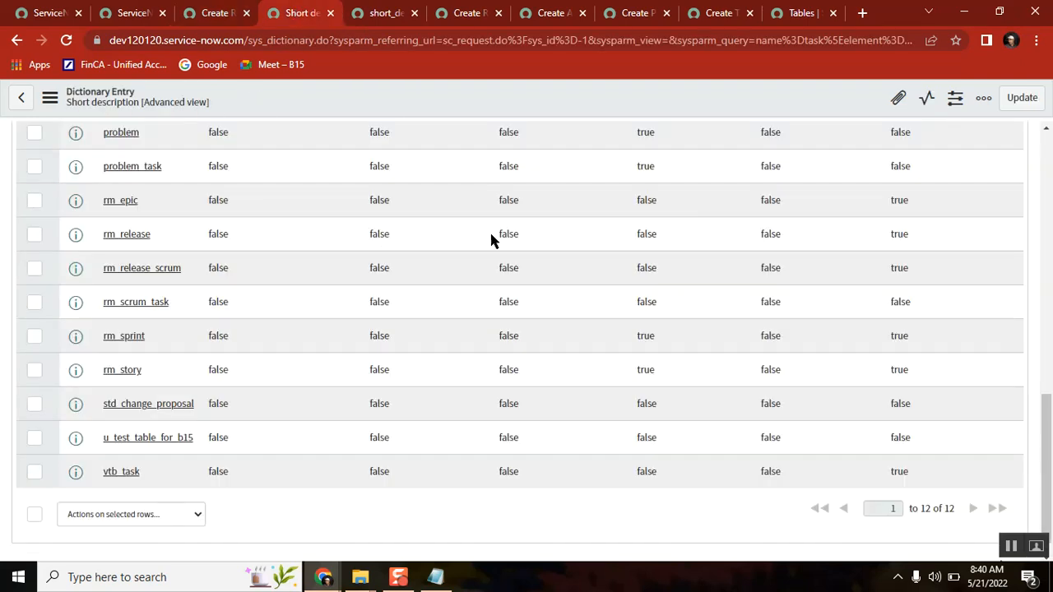
left_click_drag(1045, 448, 1048, 388)
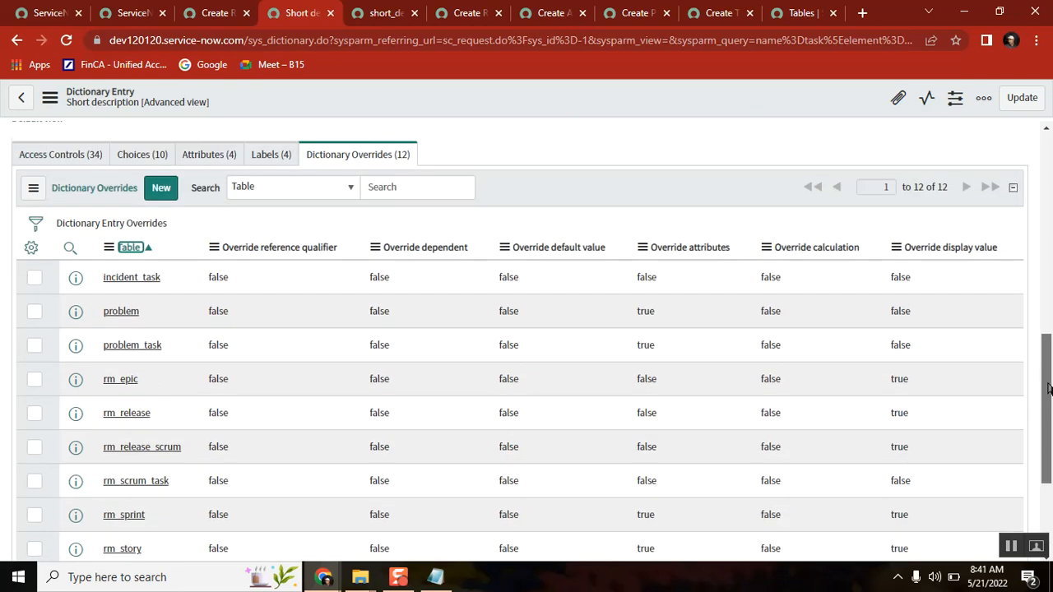
left_click(159, 191)
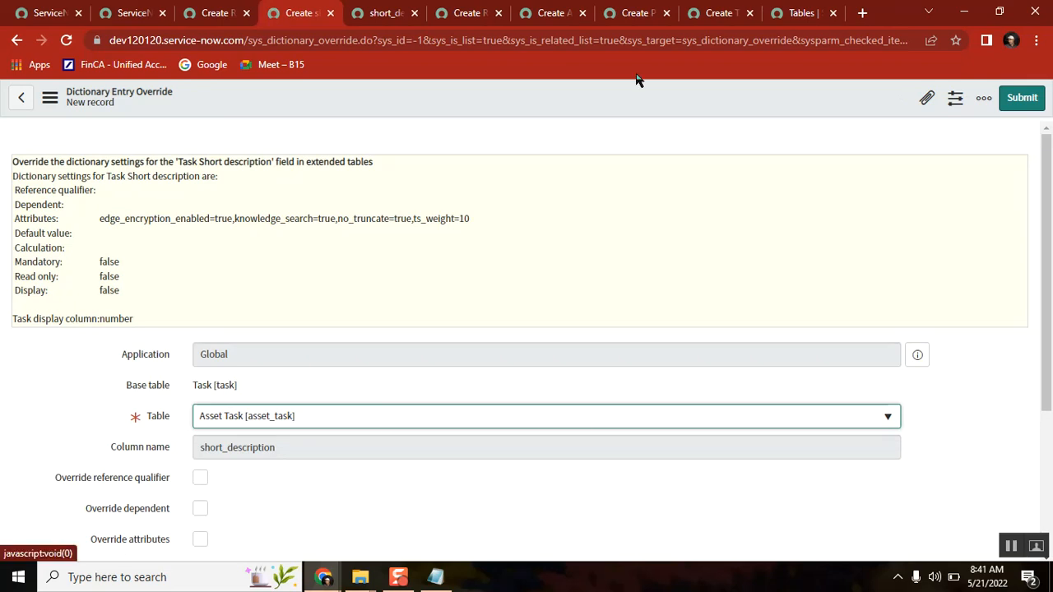
left_click(325, 423)
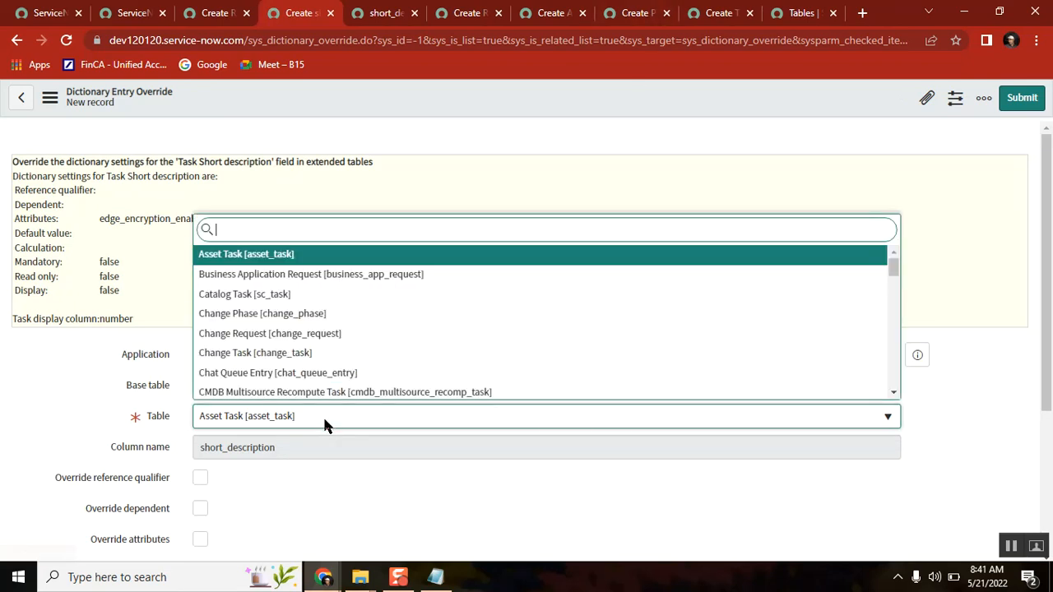
type("sc")
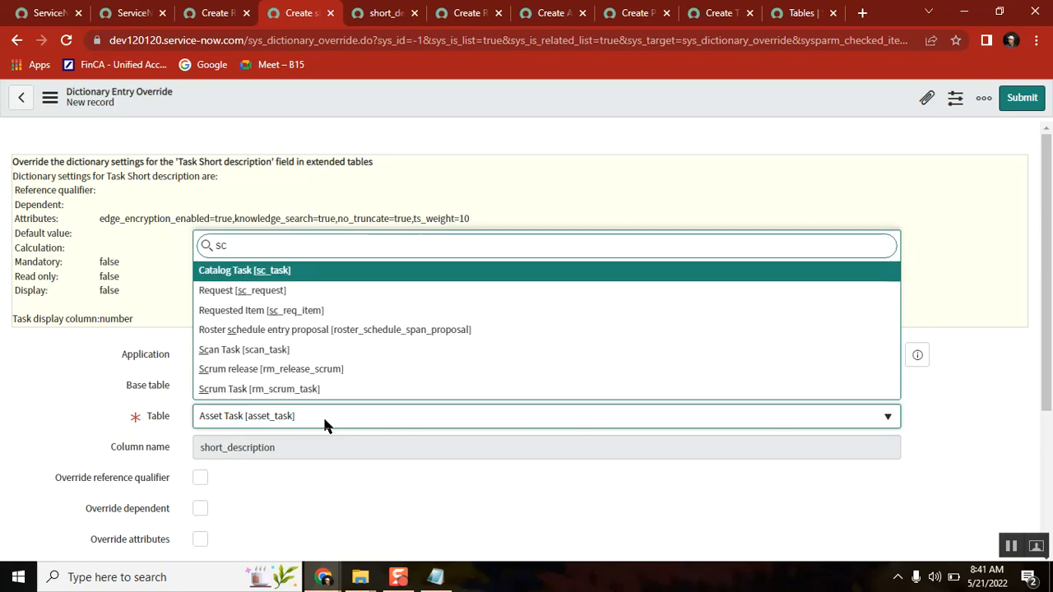
type("_re")
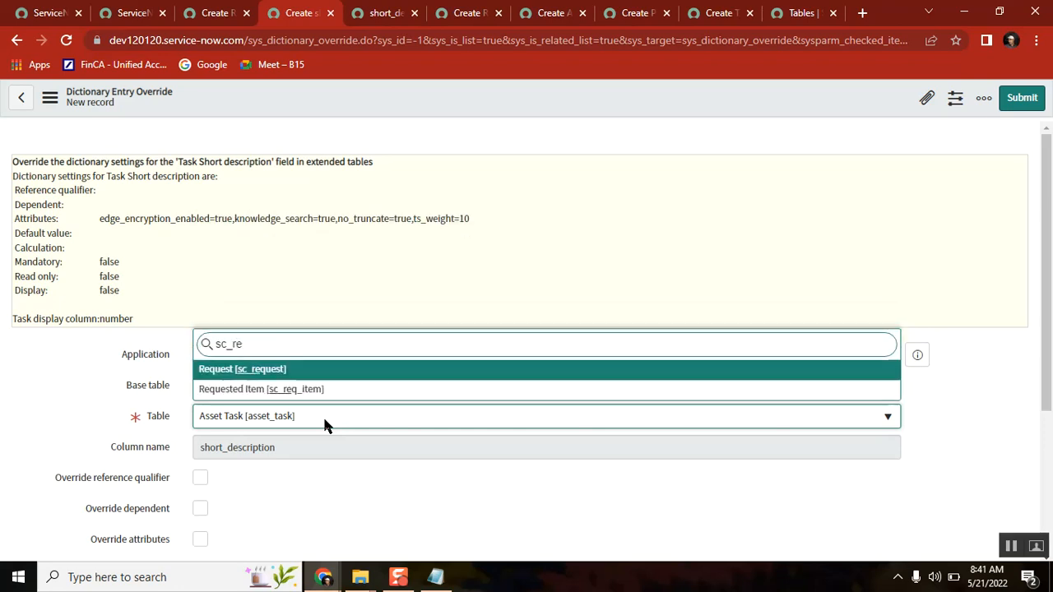
left_click(295, 392)
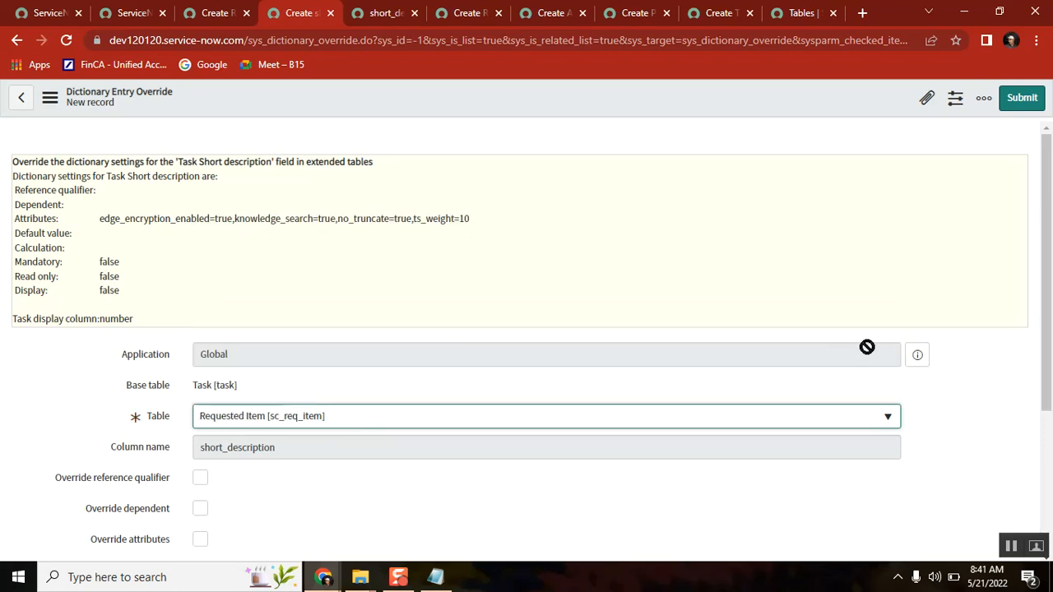
Step: Enable Override mandatory and Mandatory for the Requested Item override, and save the record while keeping it open
left_click_drag(1051, 234, 1045, 399)
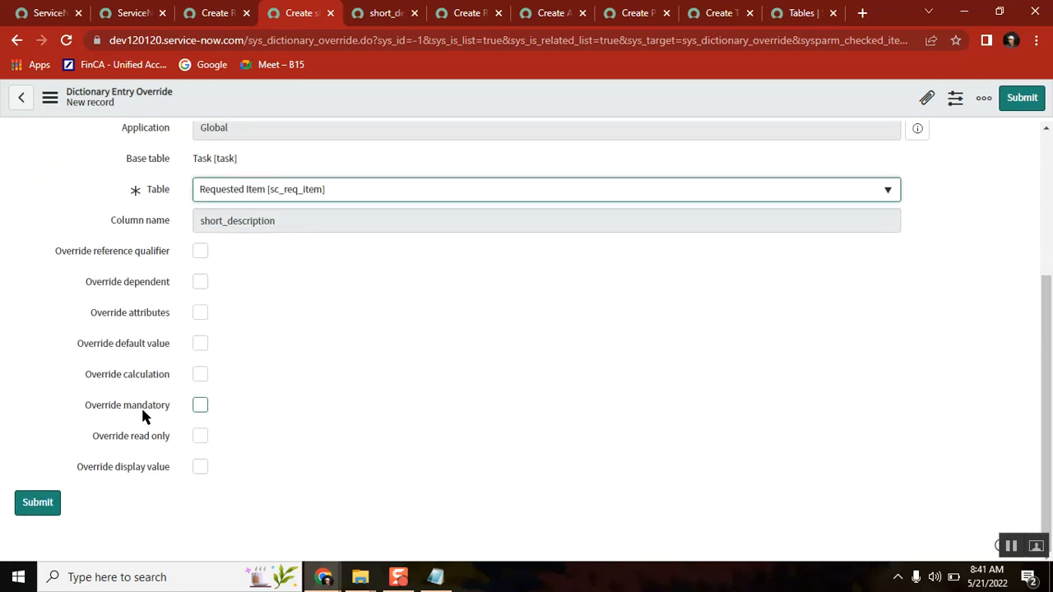
left_click(200, 406)
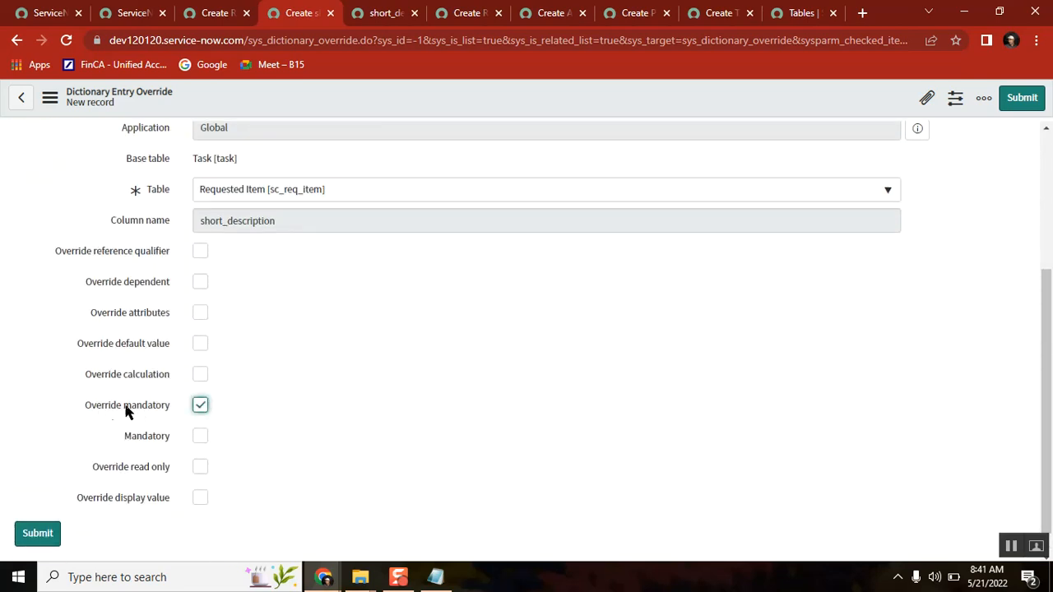
left_click(201, 437)
left_click(200, 436)
right_click(852, 93)
left_click(877, 106)
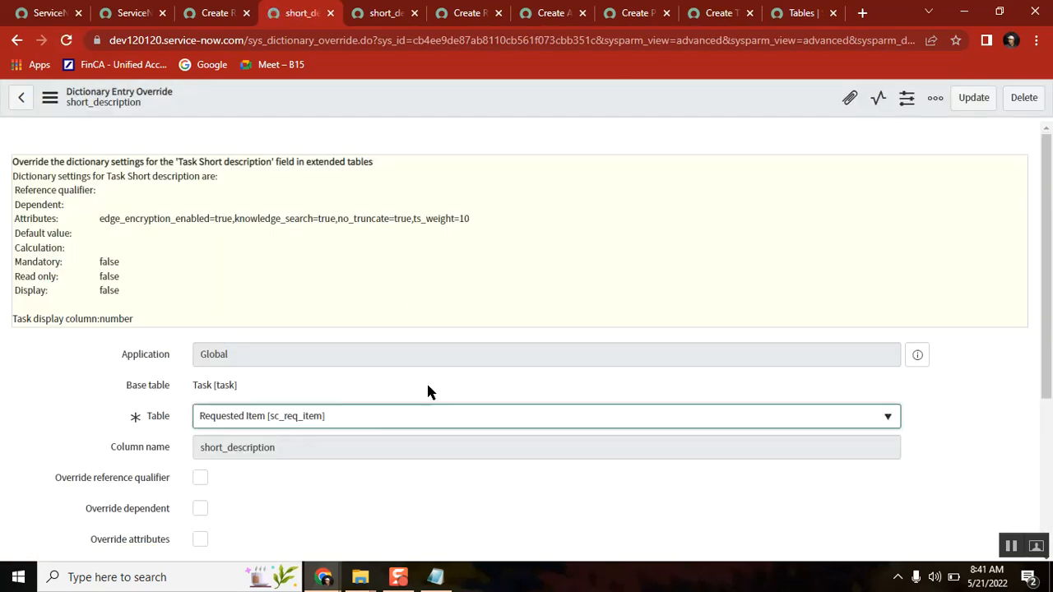
Step: Reload the blank Requested Item form and check whether its Short description field is mandatory
left_click(715, 12)
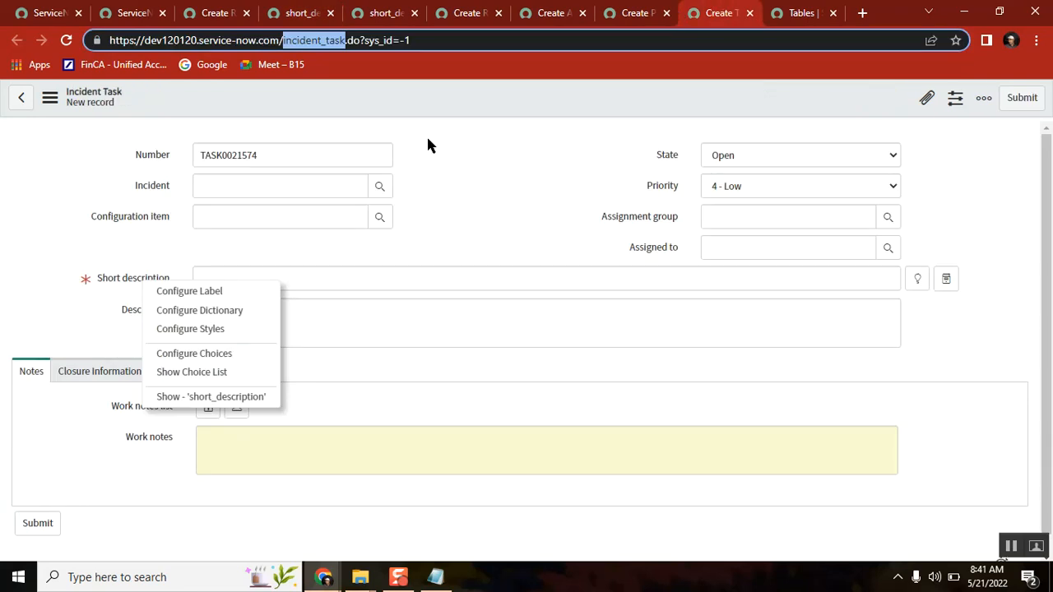
left_click(643, 14)
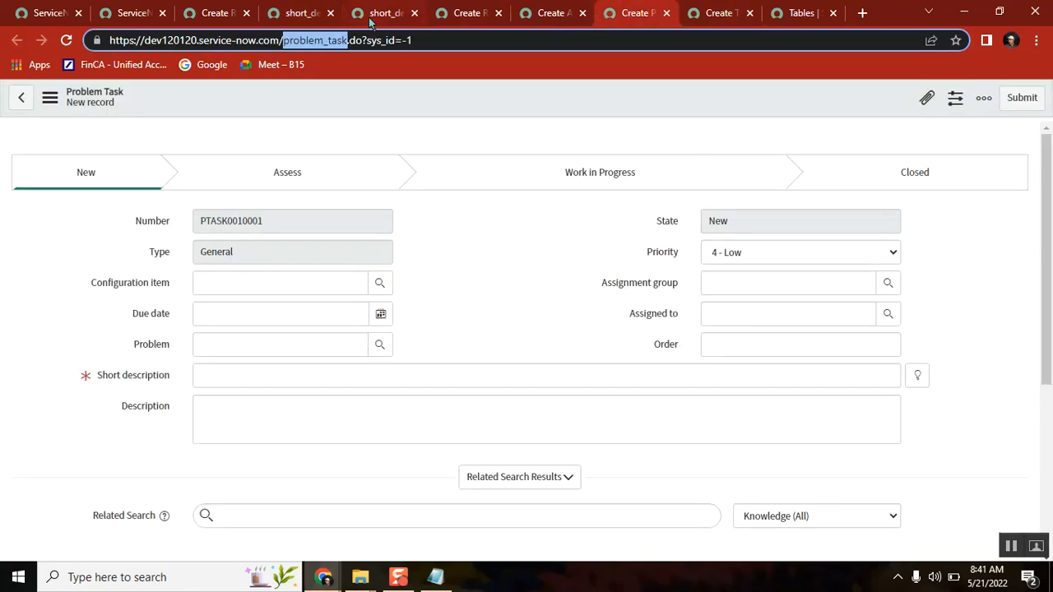
left_click(466, 14)
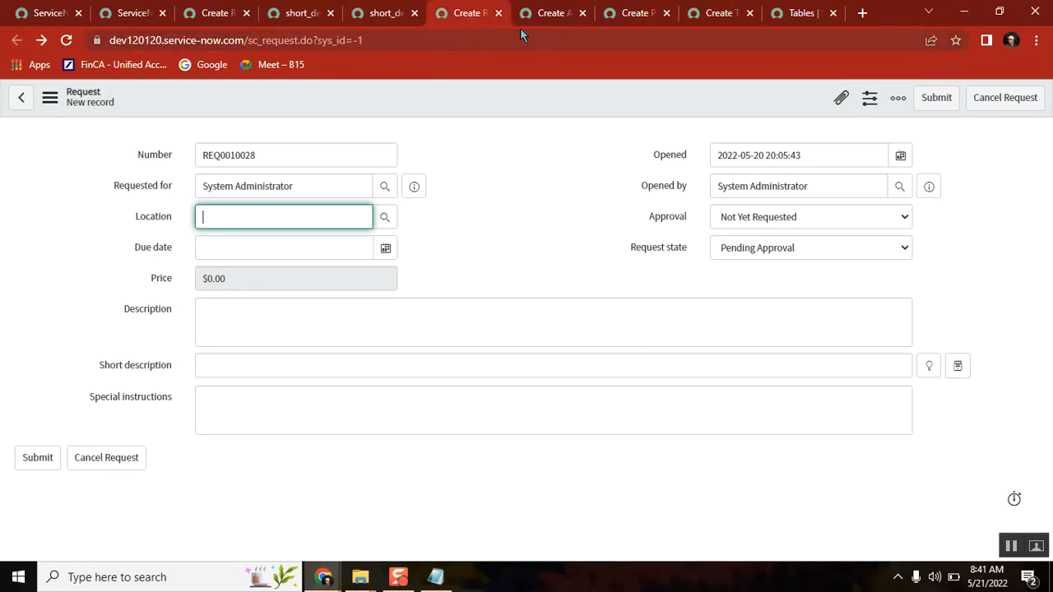
left_click(215, 13)
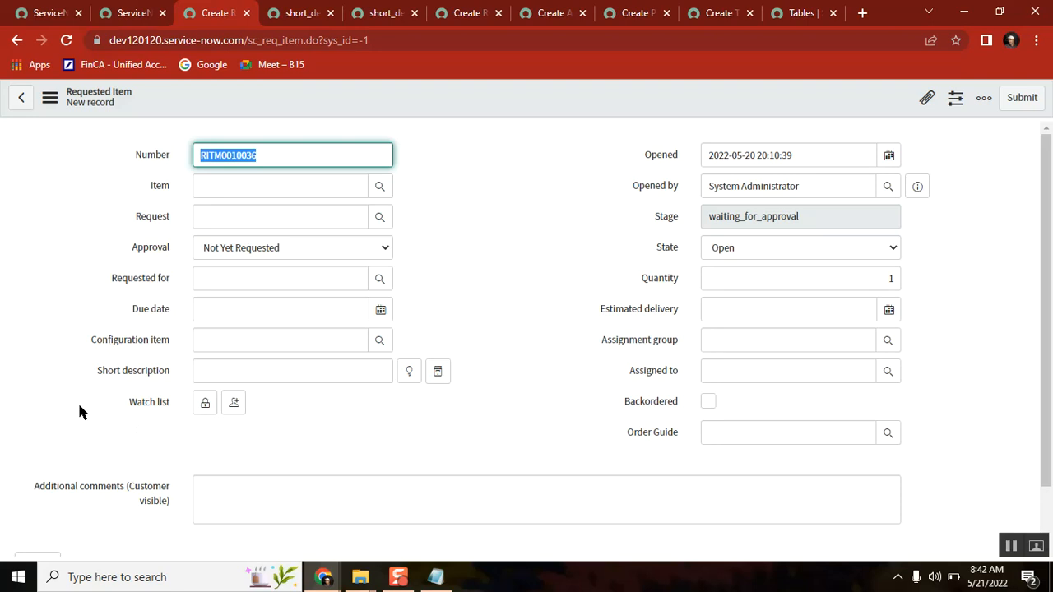
left_click(66, 39)
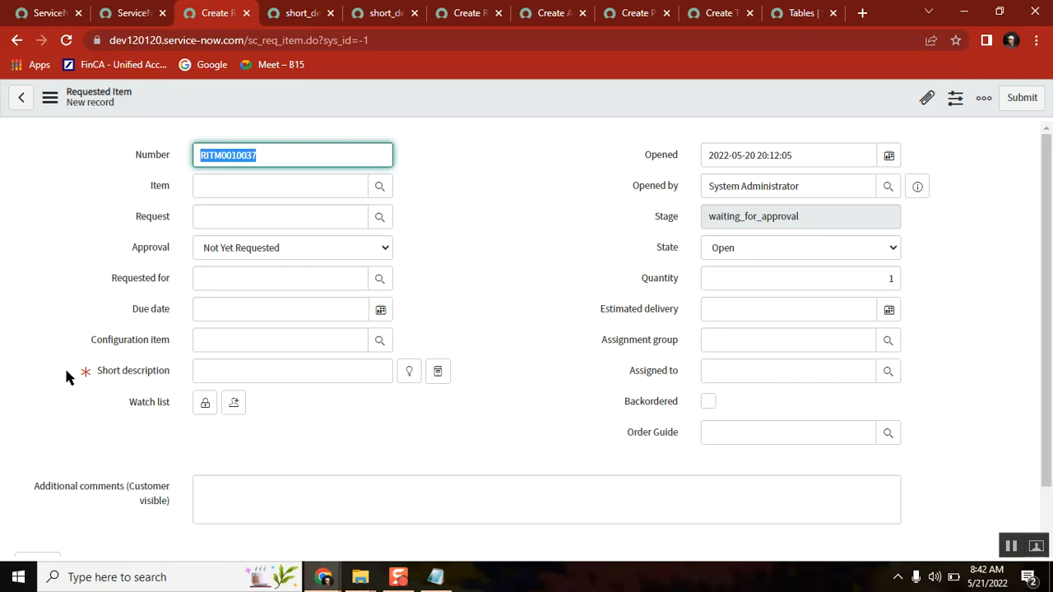
Step: Open a blank record form for the base Task table in a new tab
left_click(129, 15)
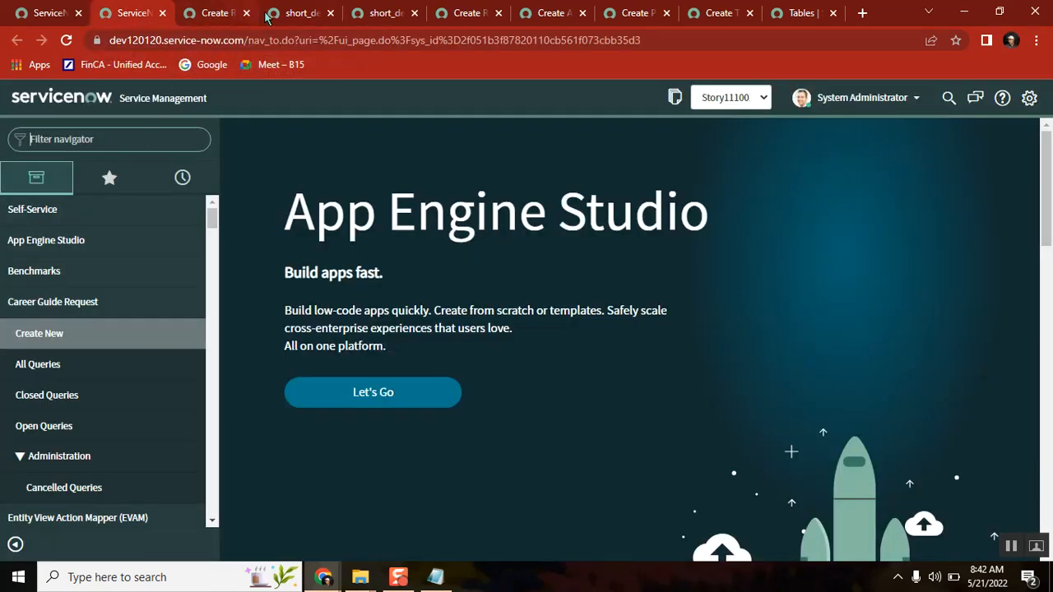
left_click(467, 13)
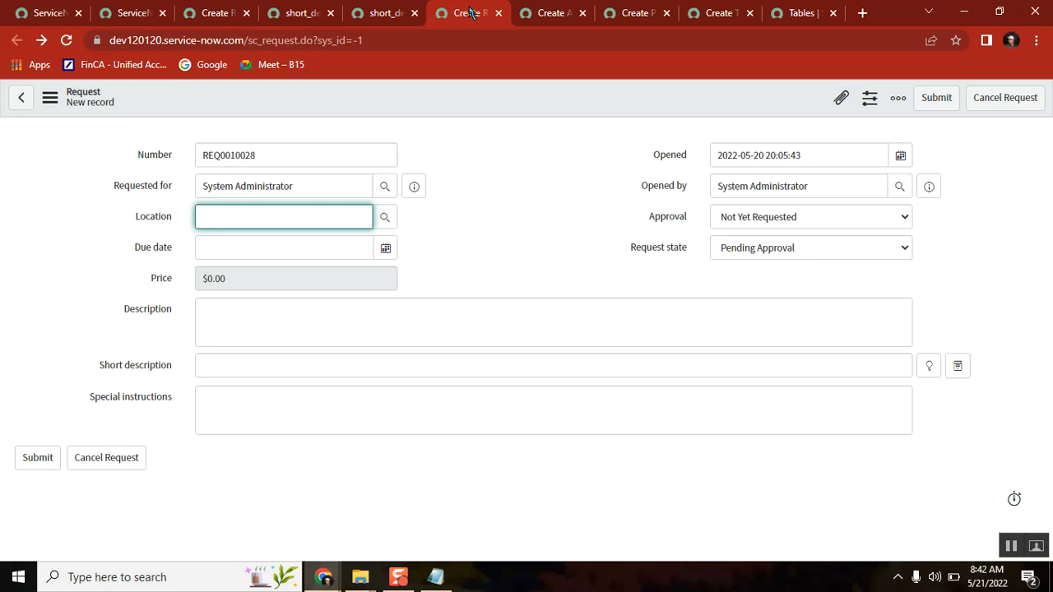
left_click(297, 18)
left_click(213, 15)
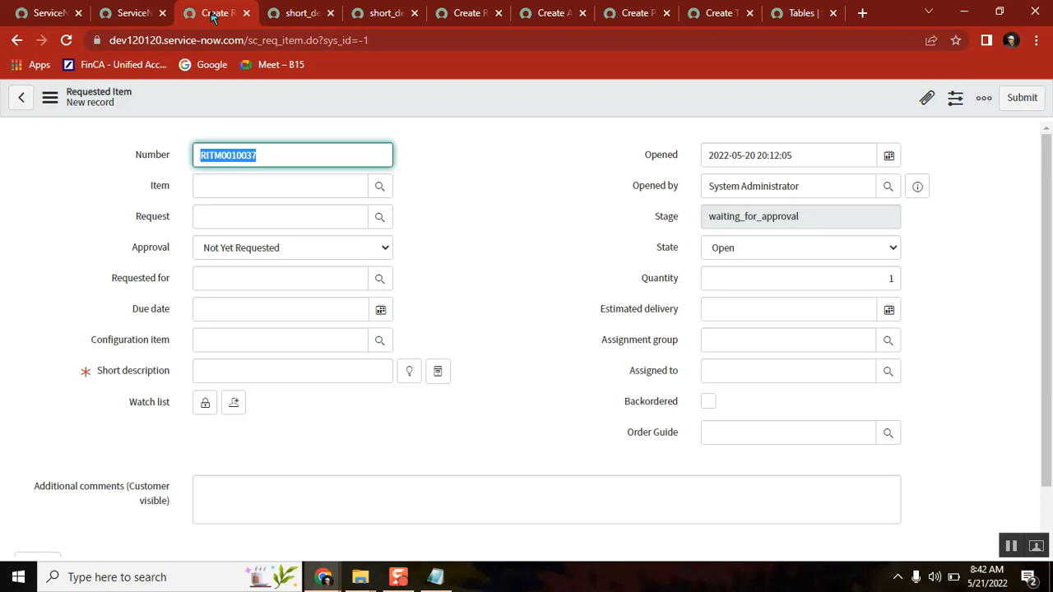
left_click(127, 18)
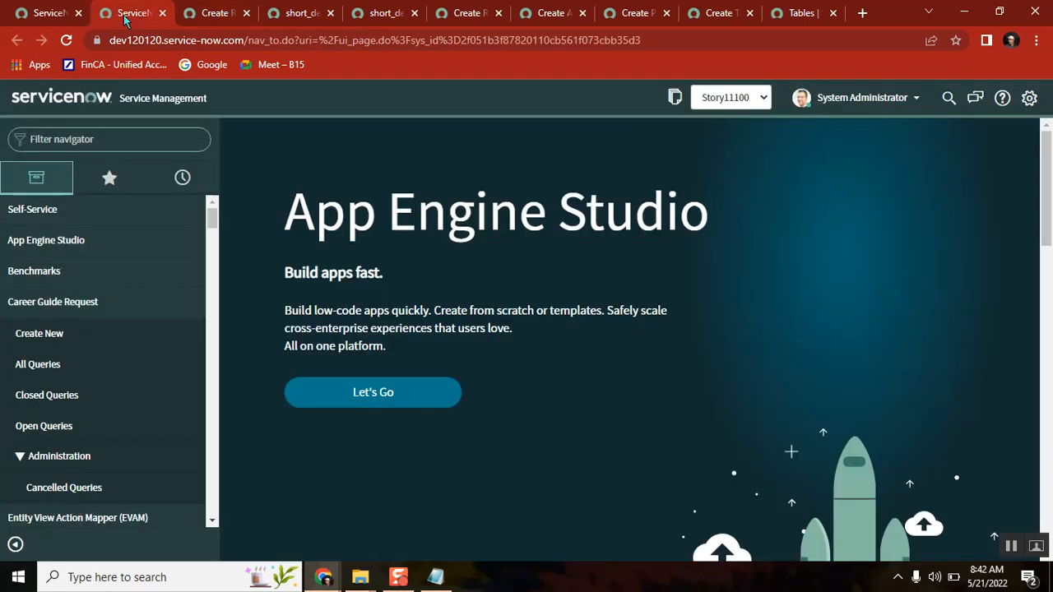
type("task")
type(".do")
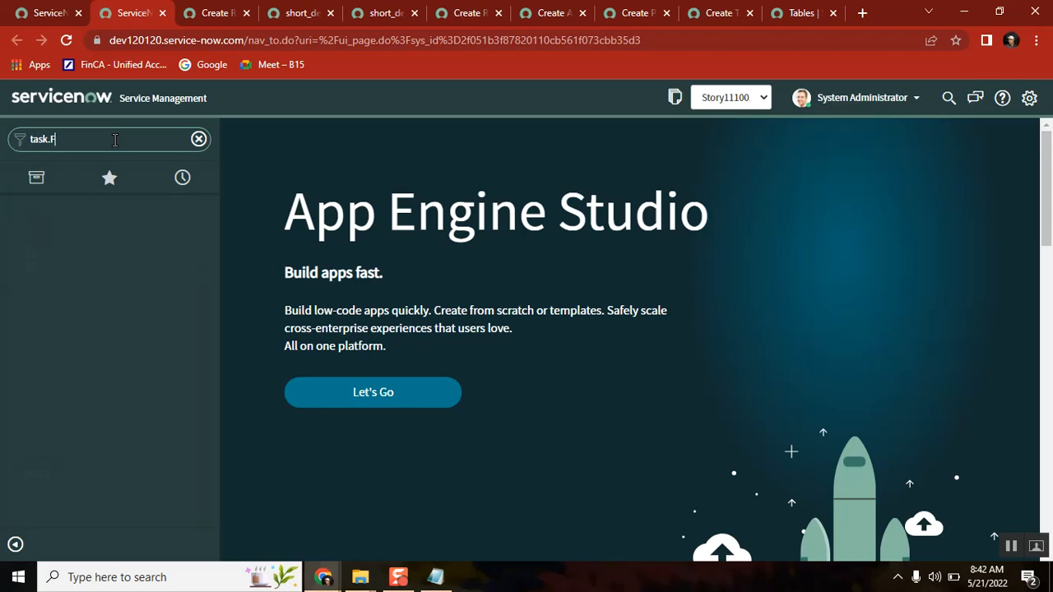
key("Return")
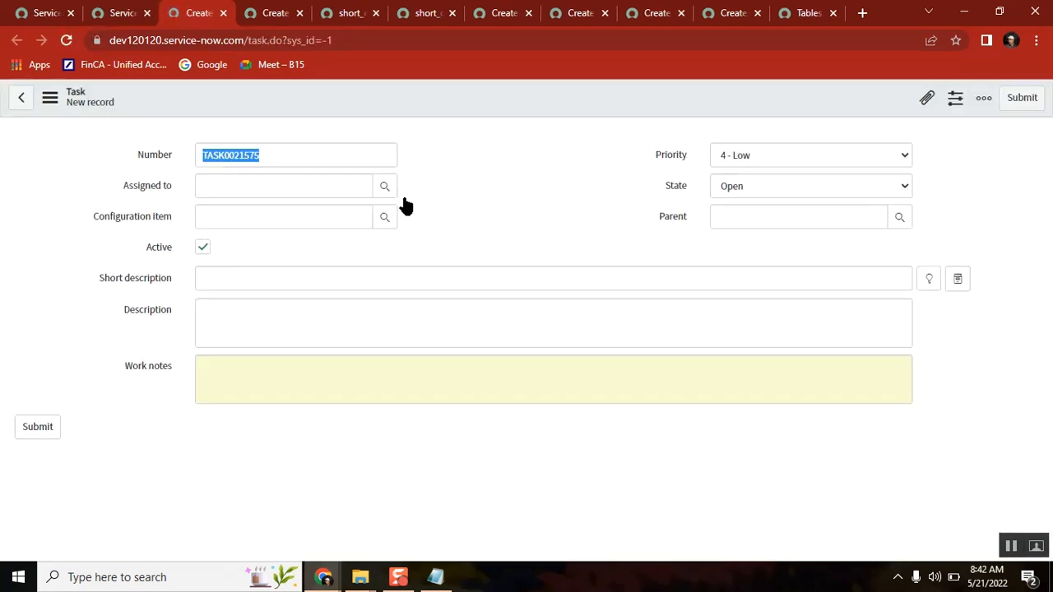
Step: Check whether Short description is mandatory on the Task form, and highlight the task table name in the address
left_click_drag(172, 279, 98, 286)
left_click(87, 284)
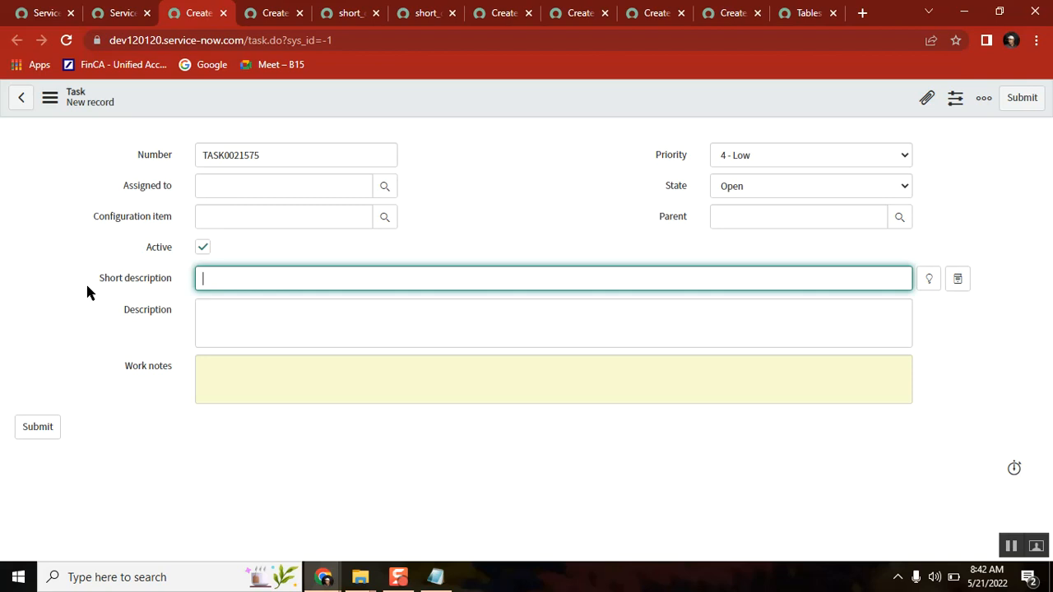
left_click_drag(175, 280, 98, 280)
left_click(100, 281)
double_click(258, 41)
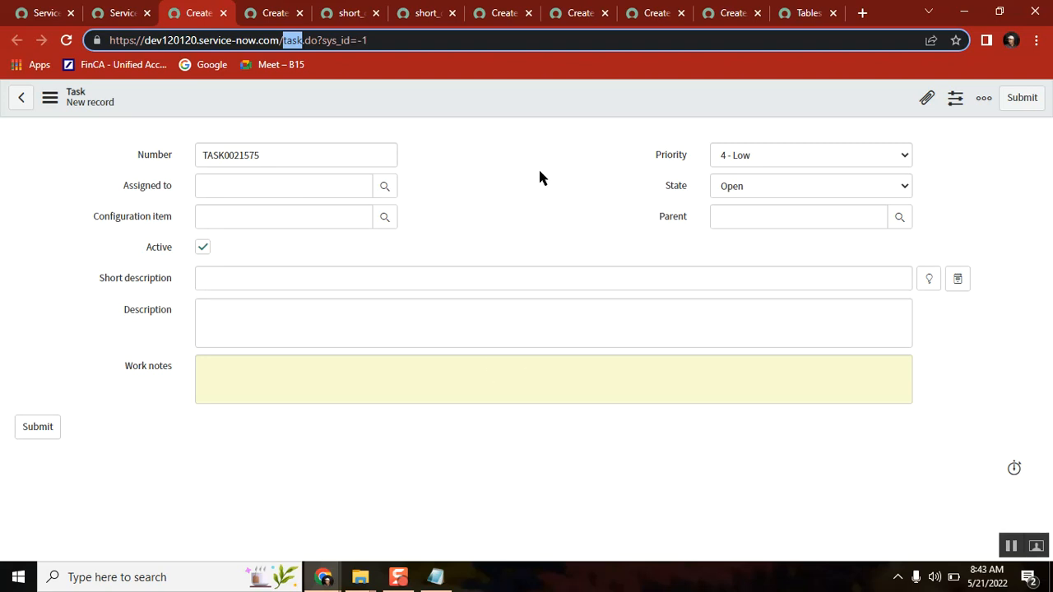
left_click(425, 18)
left_click_drag(1048, 202, 1048, 324)
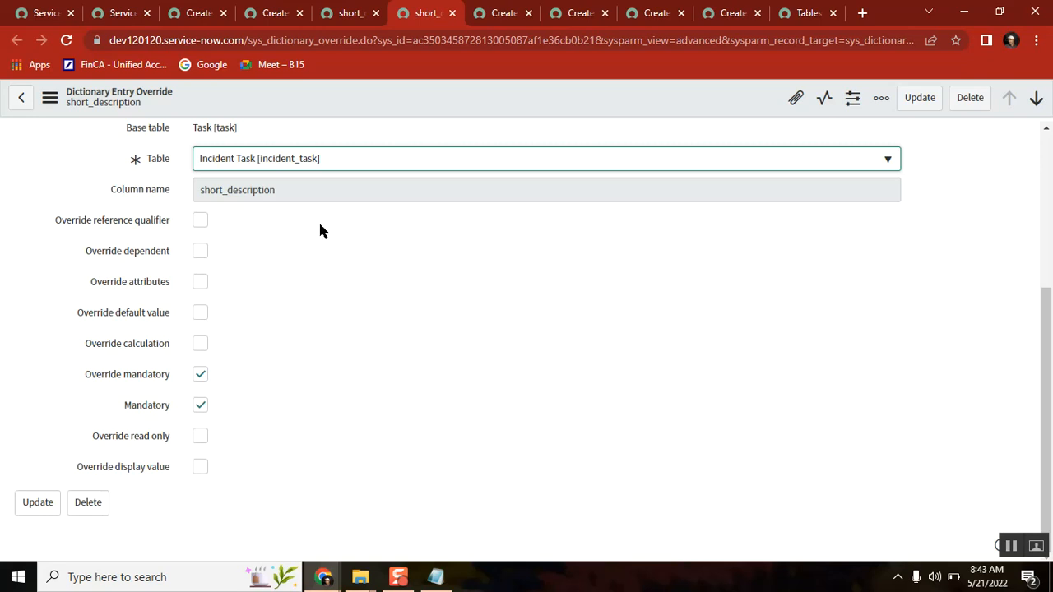
left_click(200, 281)
left_click(254, 319)
type("ma")
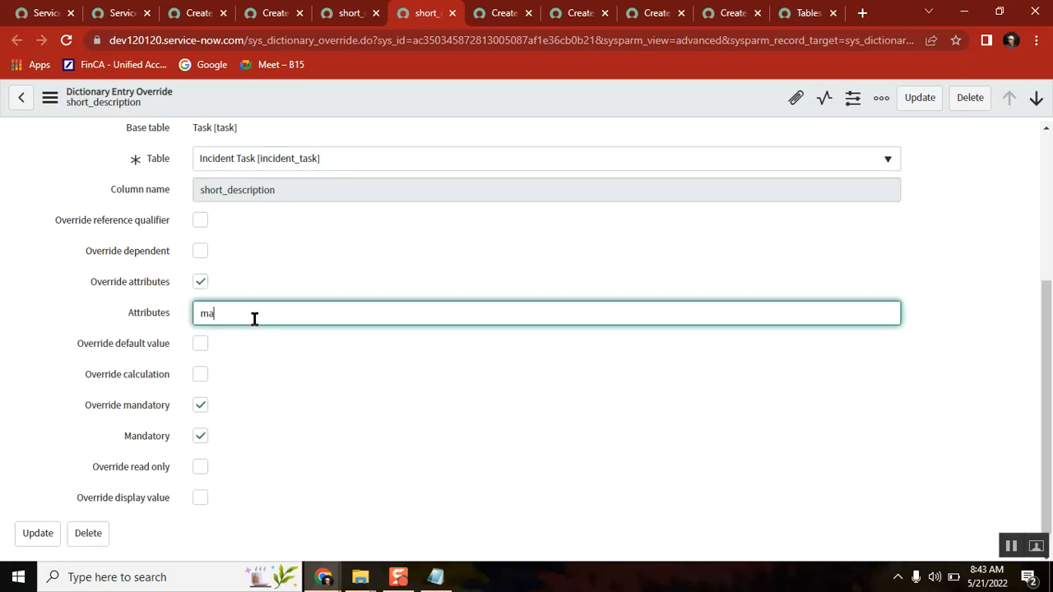
type("x_")
key("BackSpace")
key("BackSpace")
key("BackSpace")
key("BackSpace")
left_click(200, 282)
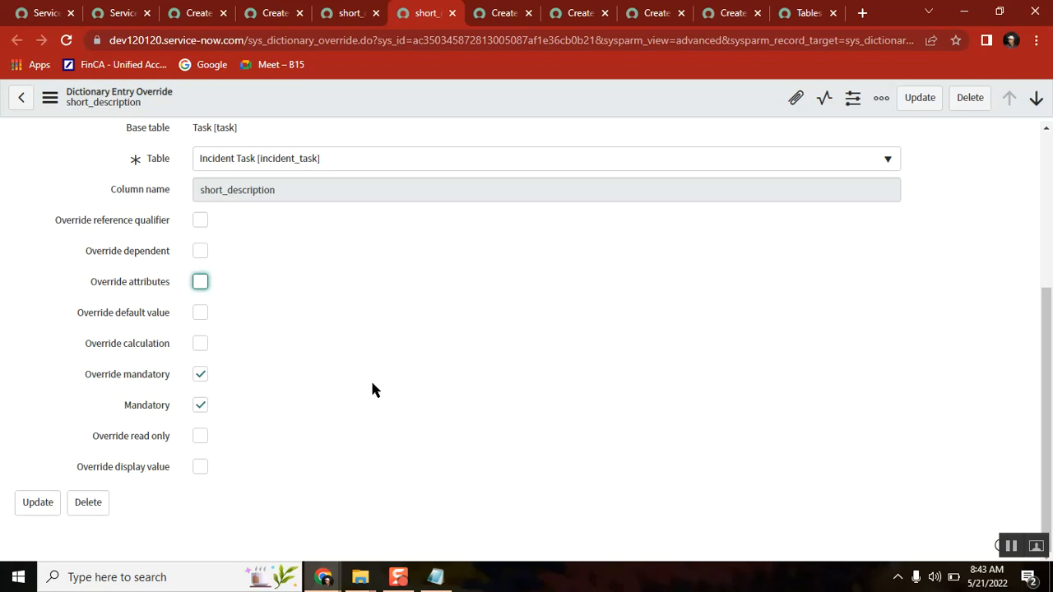
Step: Open a blank Incident form in a new tab with incident.FORM
left_click(120, 13)
left_click(142, 144)
type("incid")
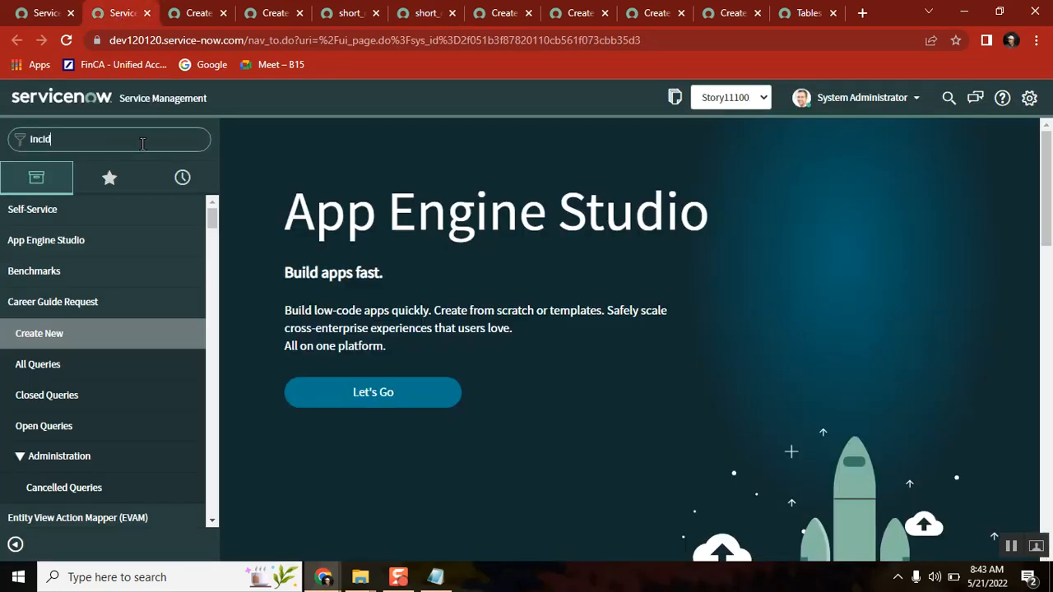
type("ent.FORM")
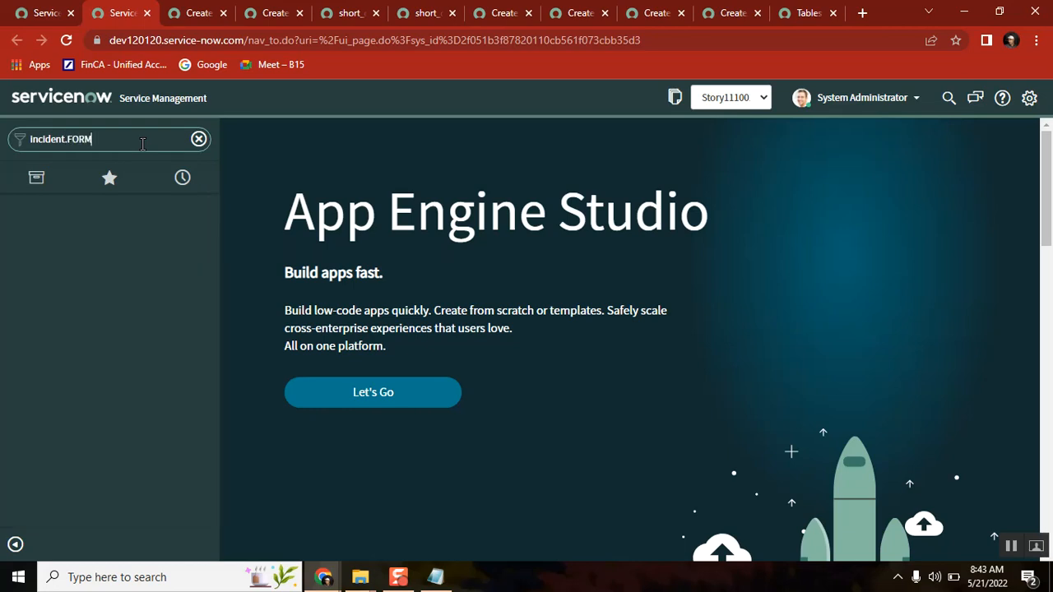
key("Return")
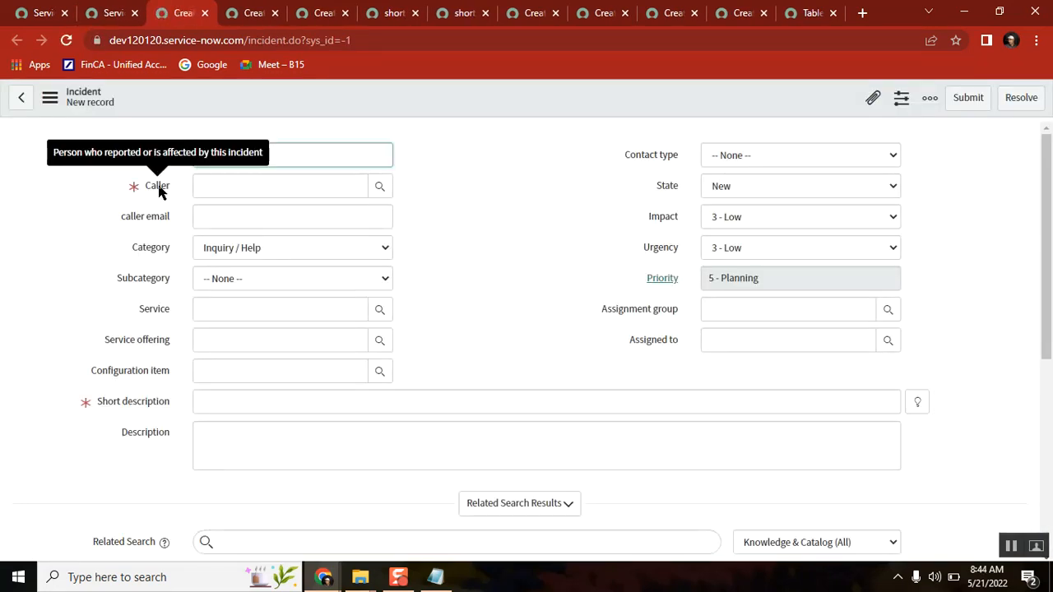
Step: Open the dictionary entry of the Incident form's Caller field, examine its table and attributes, and close that tab
right_click(161, 188)
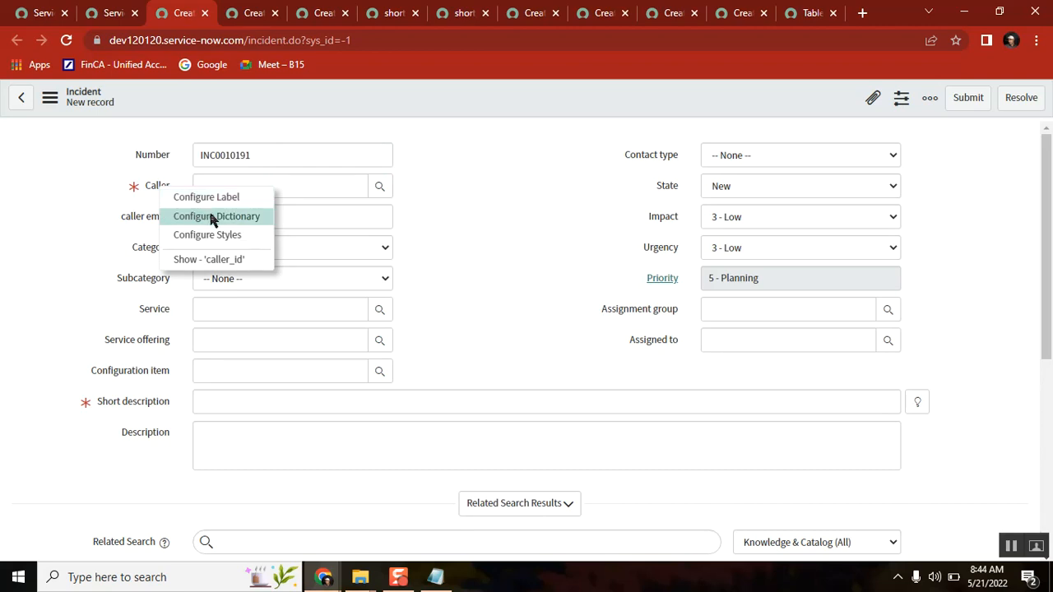
left_click(212, 216)
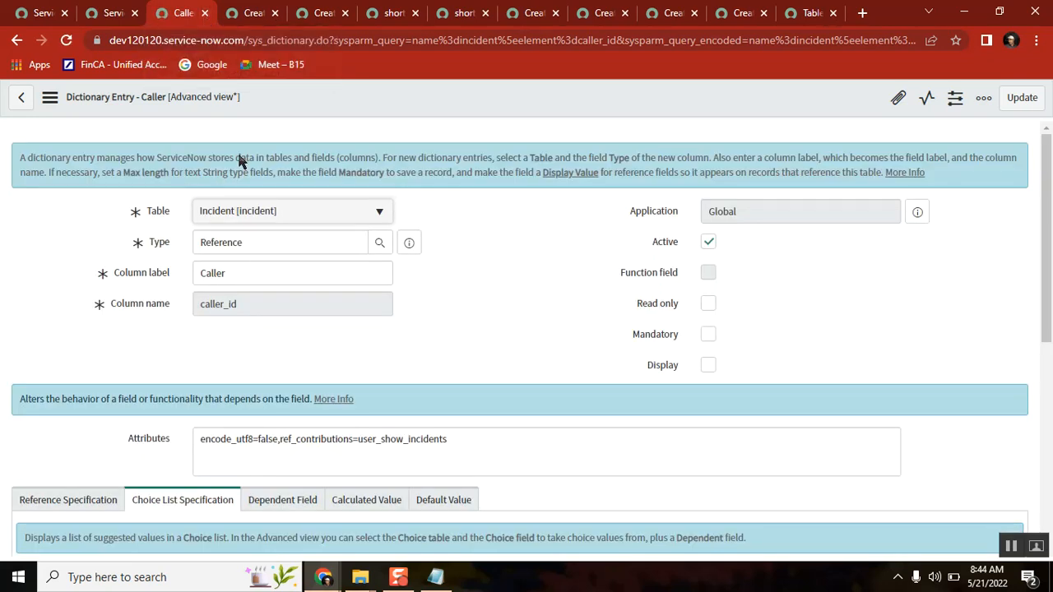
left_click(205, 12)
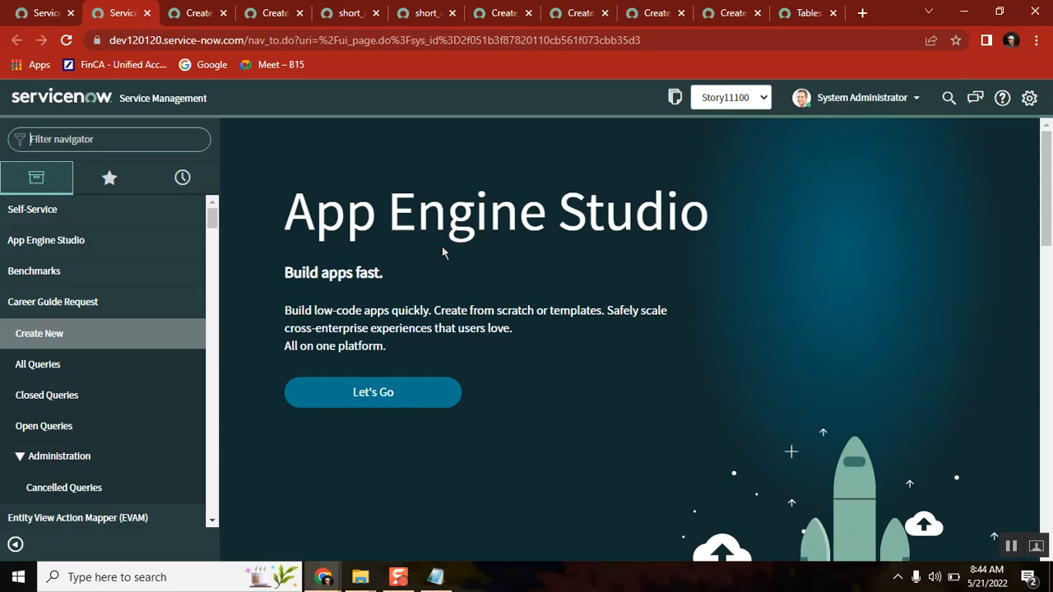
left_click(436, 578)
left_click(436, 578)
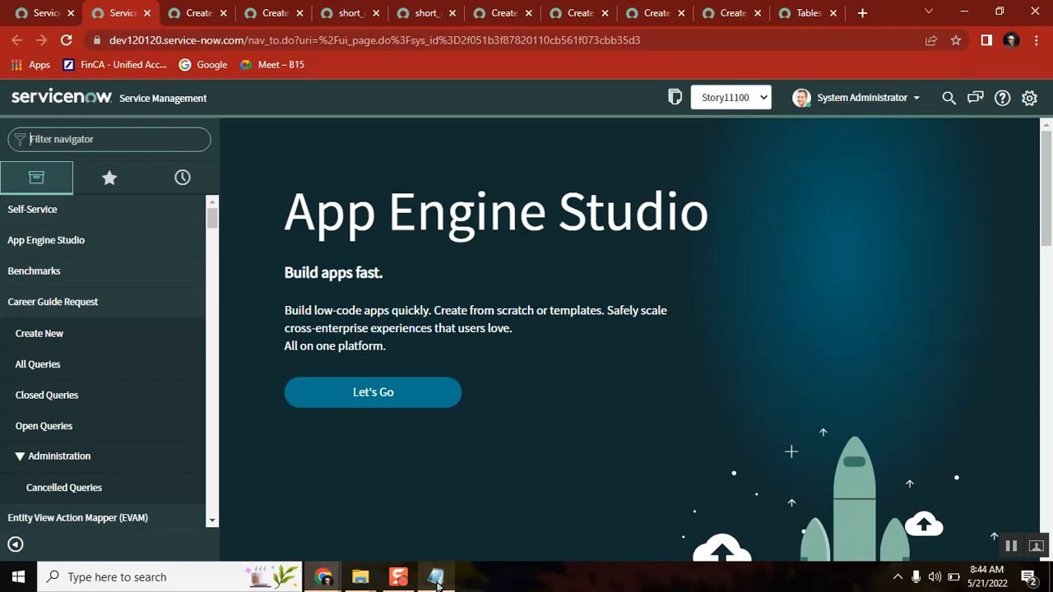
Step: Review the saved Short description override for the Requested Item table
left_click(348, 15)
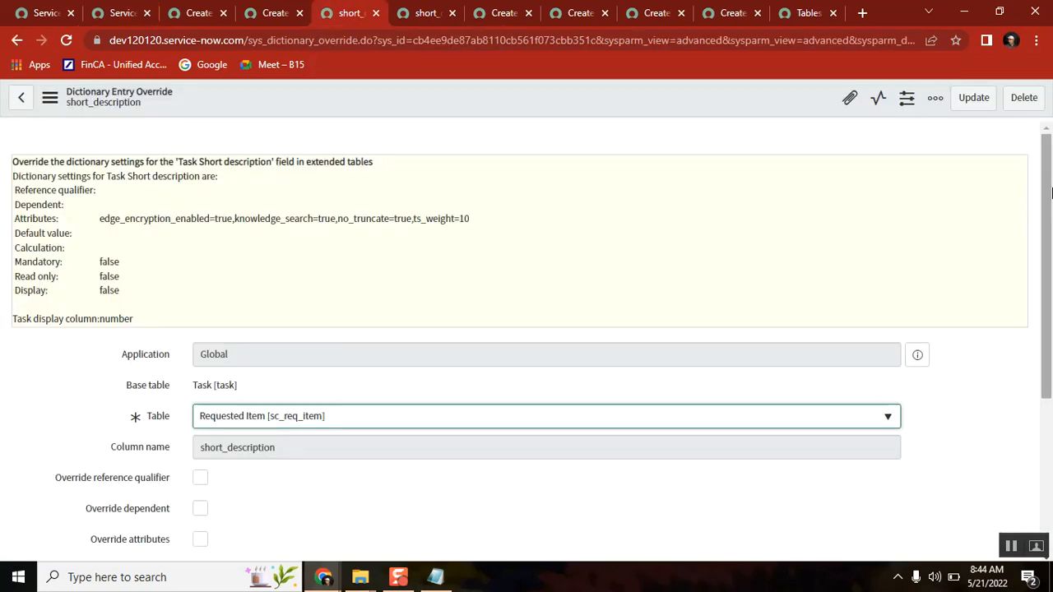
scroll(1051, 192, "down", 4)
scroll(1045, 206, "up", 4)
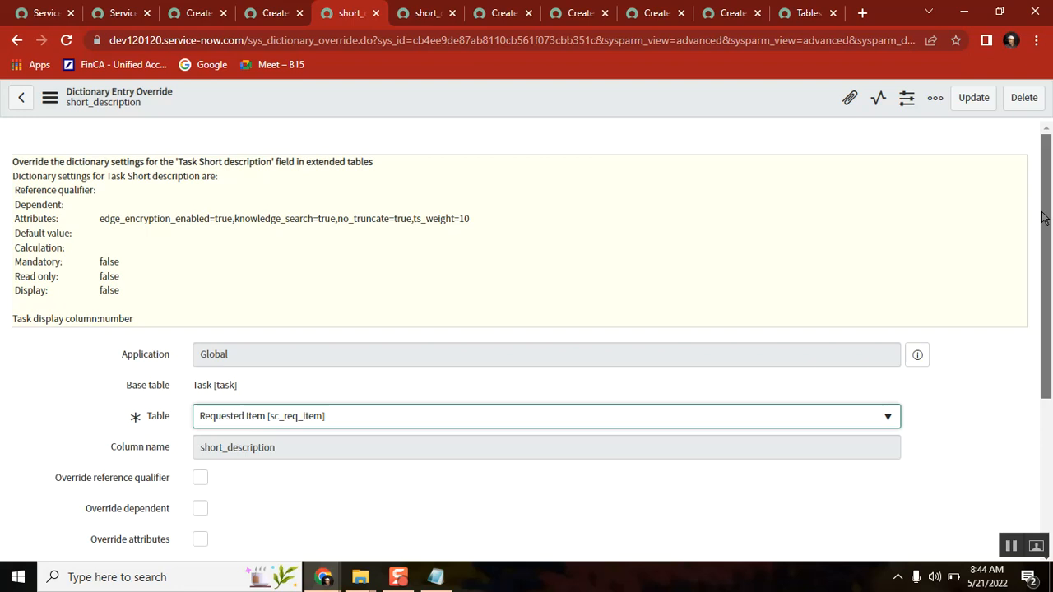
Step: Examine the base settings, table and column name in the Requested Item override of Short description
scroll(1043, 216, "down", 1)
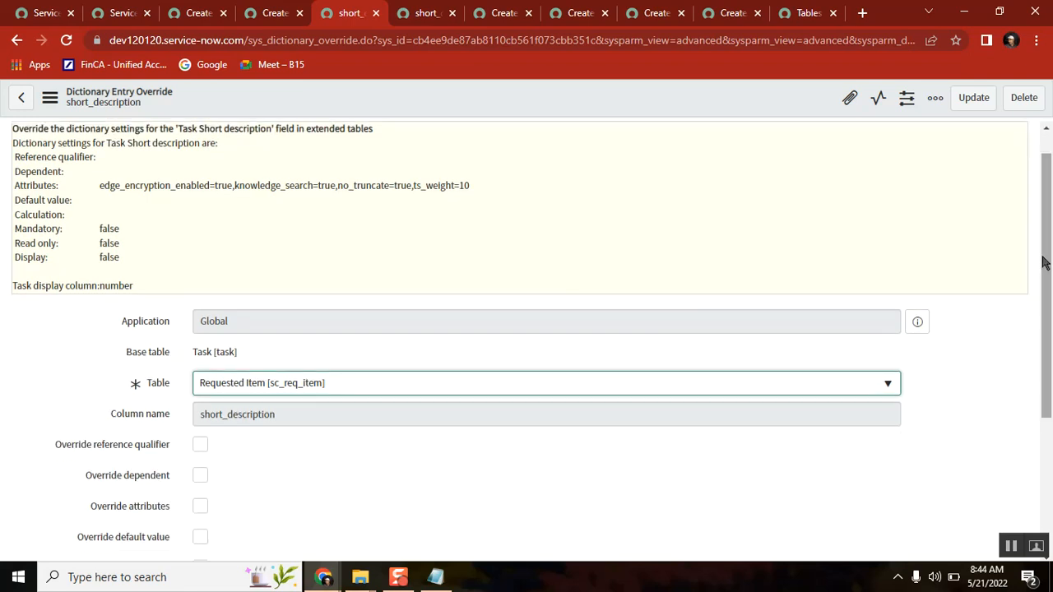
double_click(216, 416)
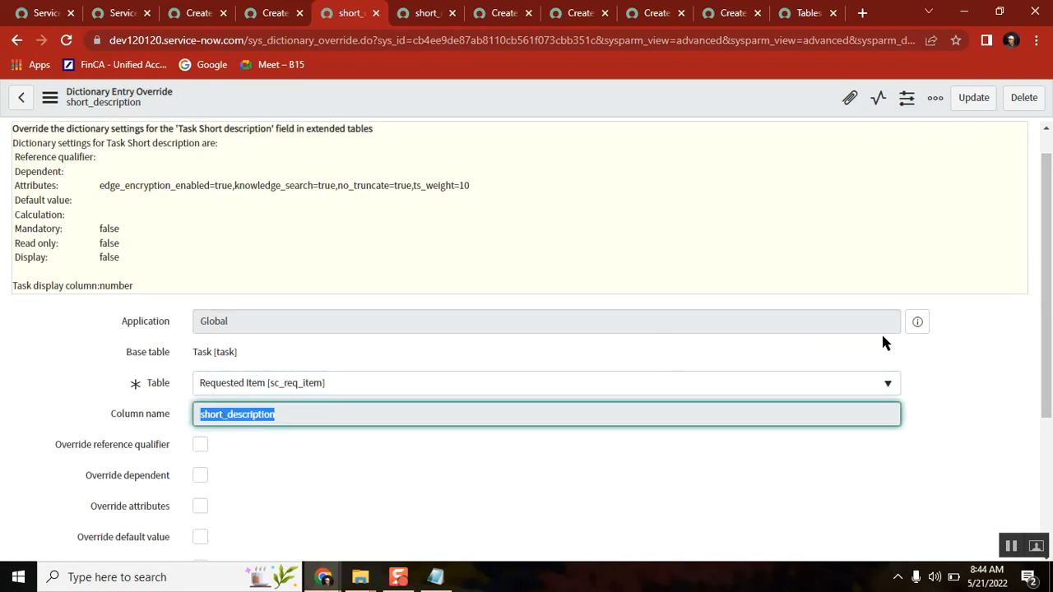
scroll(1050, 187, "up", 1)
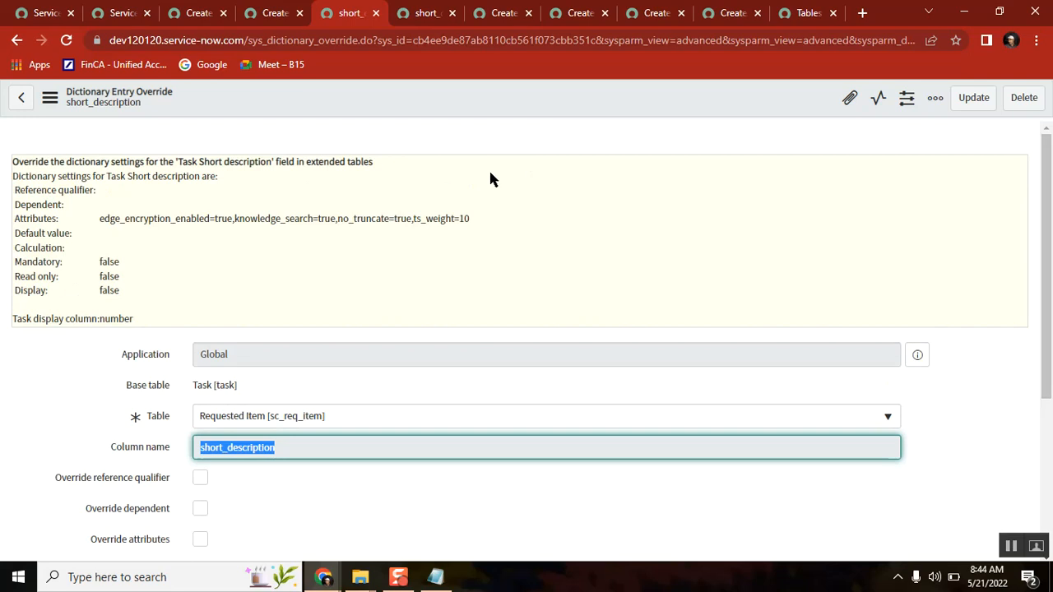
Step: Return to the new dictionary override form, examine its base table and column name, and compare it with the Incident Task override
left_click(18, 41)
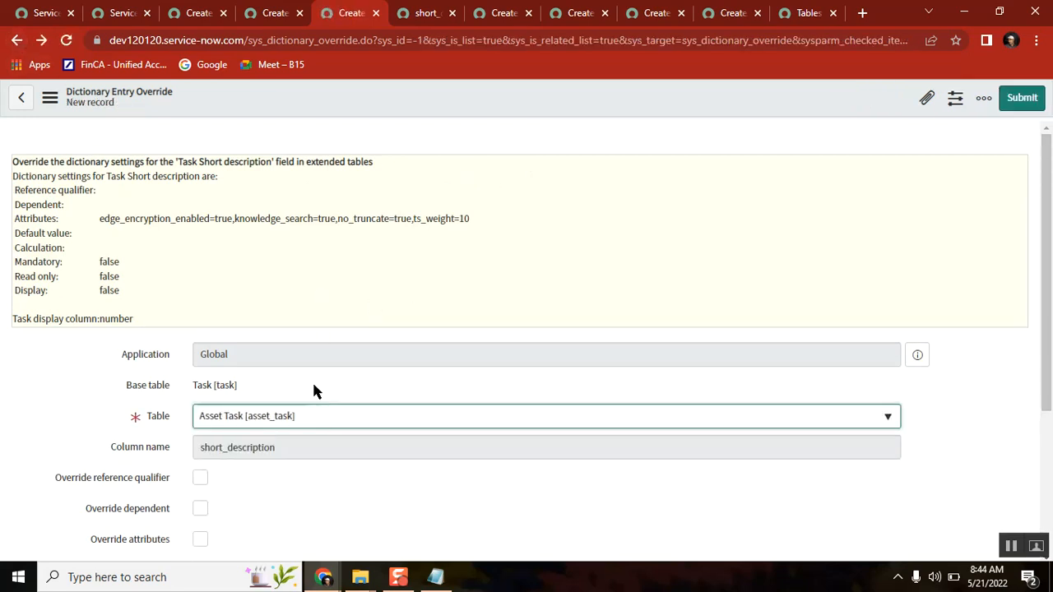
double_click(224, 452)
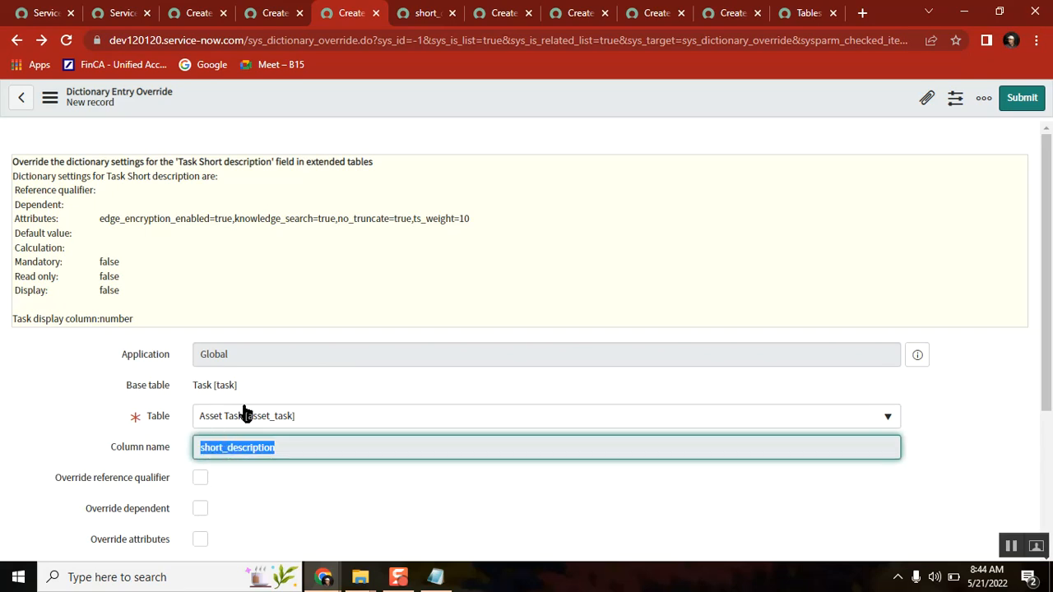
double_click(200, 384)
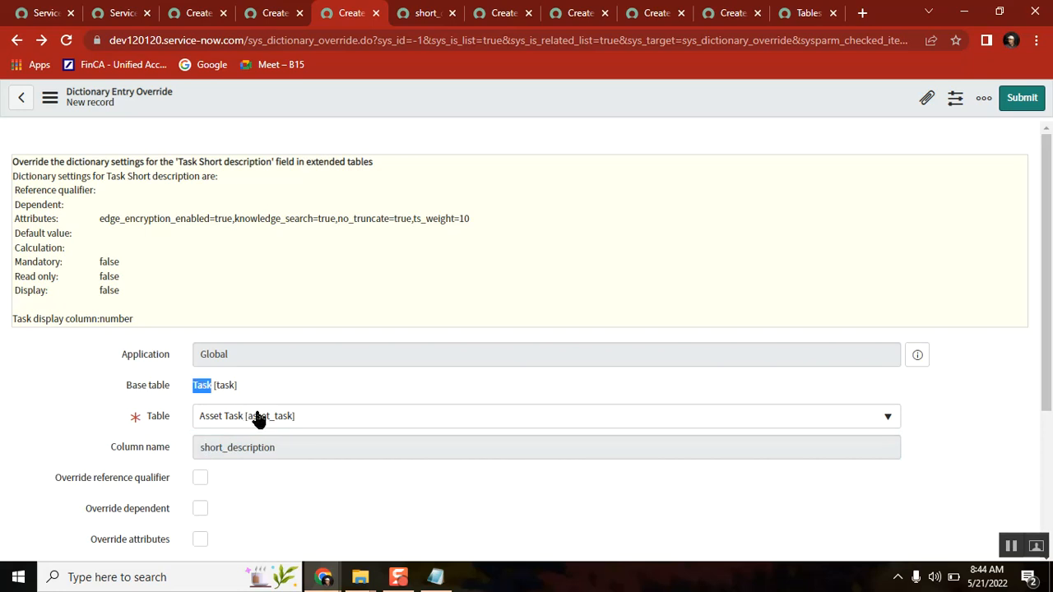
double_click(218, 450)
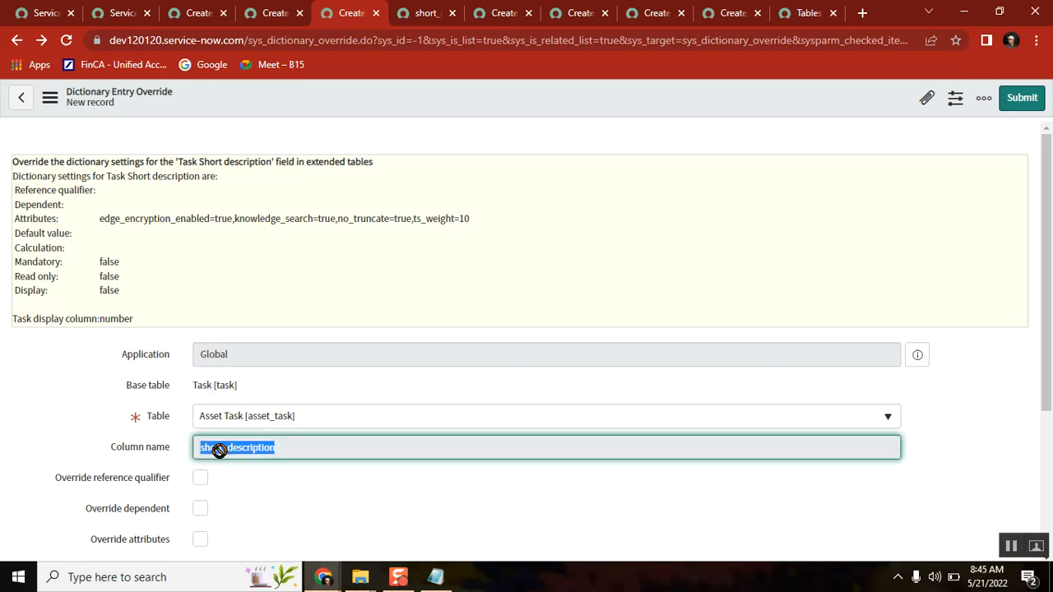
left_click(417, 14)
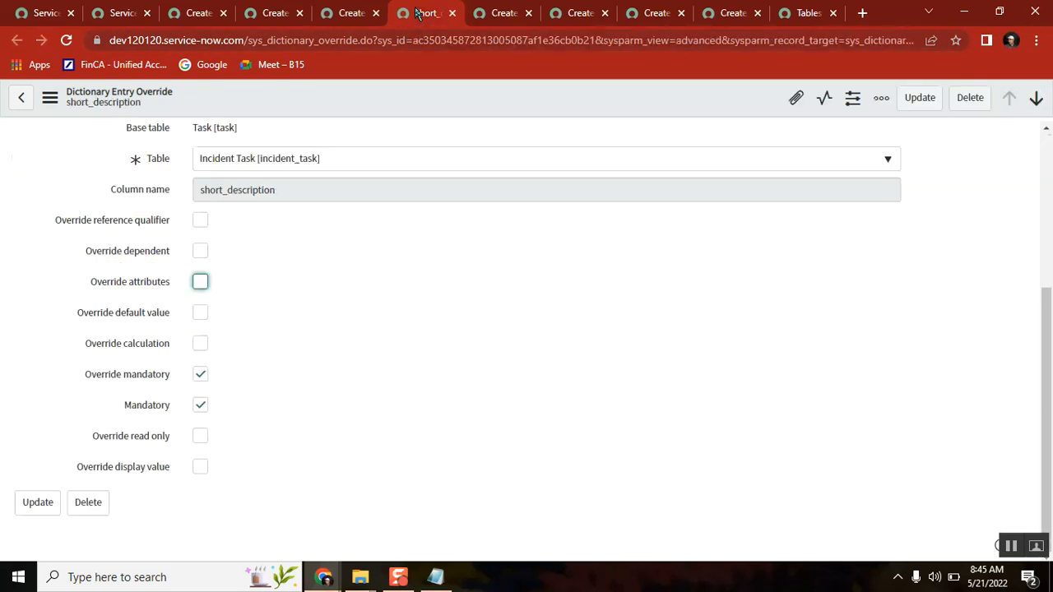
left_click(340, 14)
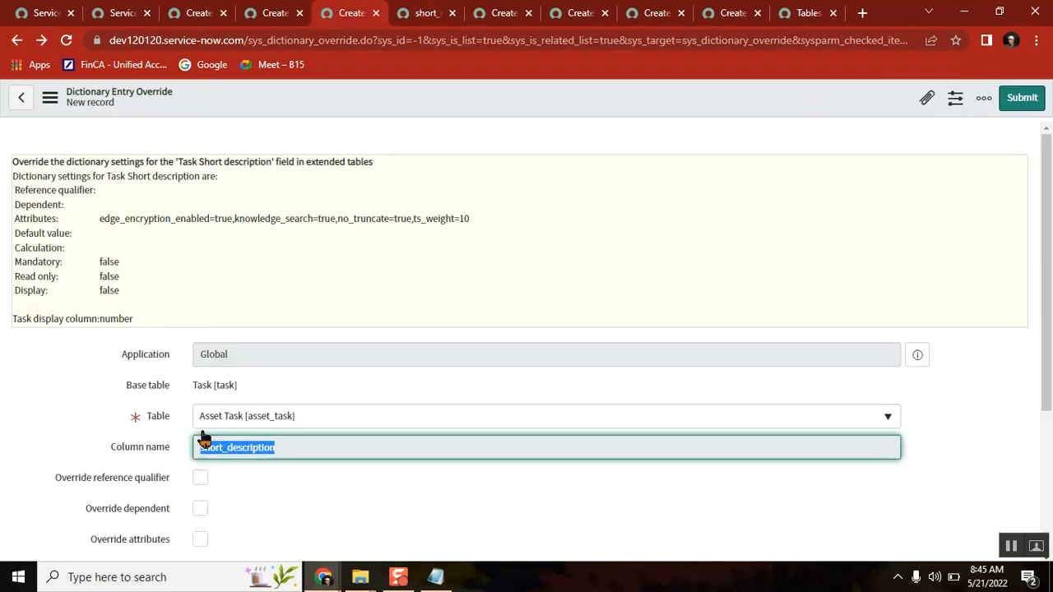
Step: Go back to the Task table's Short description dictionary entry and highlight its column name
left_click(17, 43)
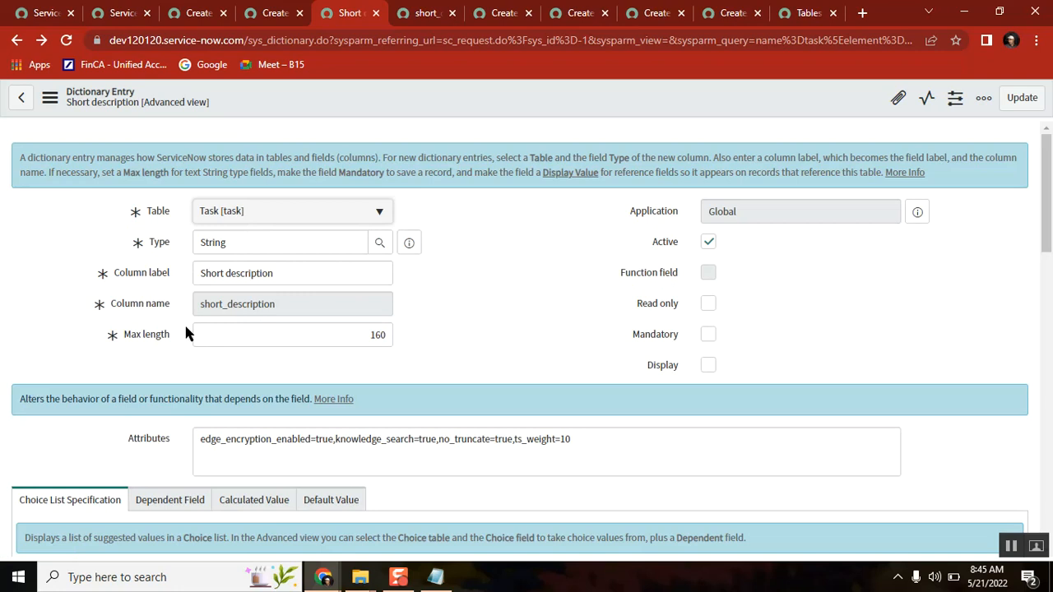
left_click_drag(290, 304, 191, 310)
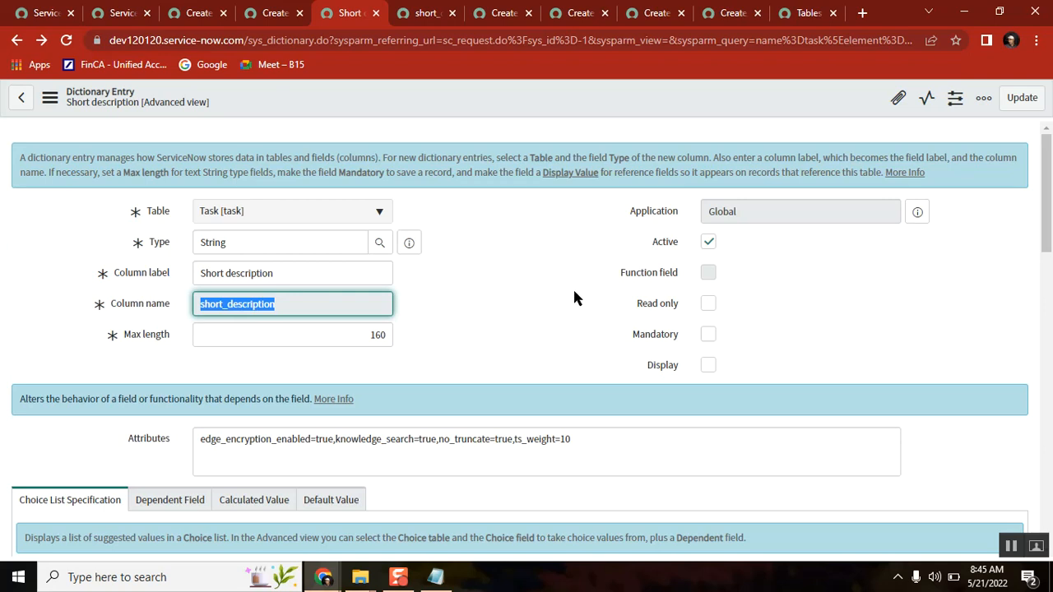
mouse_move(1047, 179)
left_mouse_down()
mouse_move(1049, 237)
mouse_move(1049, 179)
left_mouse_up()
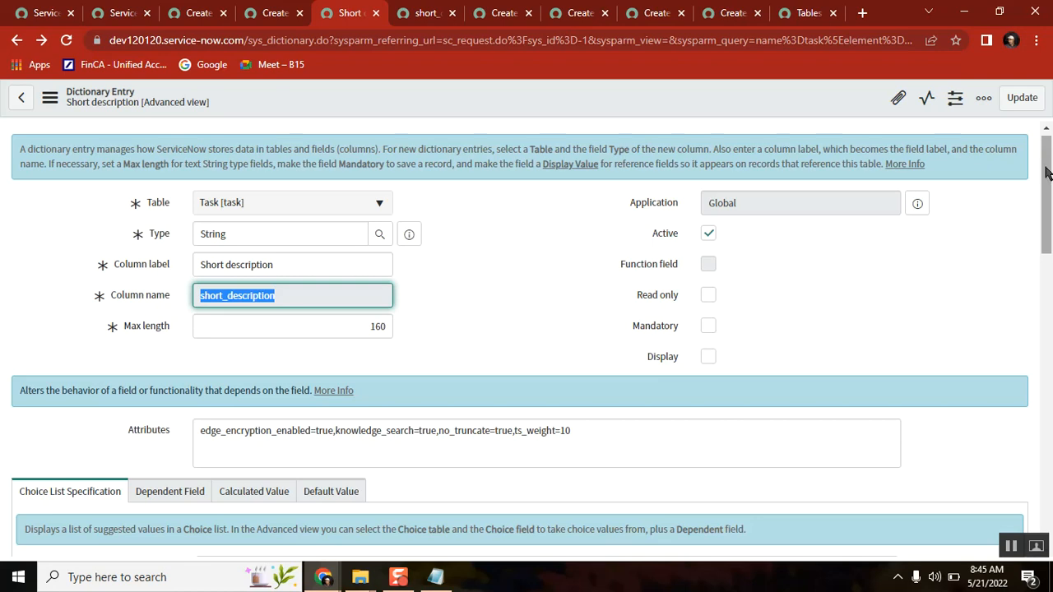
Step: Switch to the Class14_.txt notes in Notepad, replace "table" with "lable" in the last requirement line, and return to the browser
left_click(435, 578)
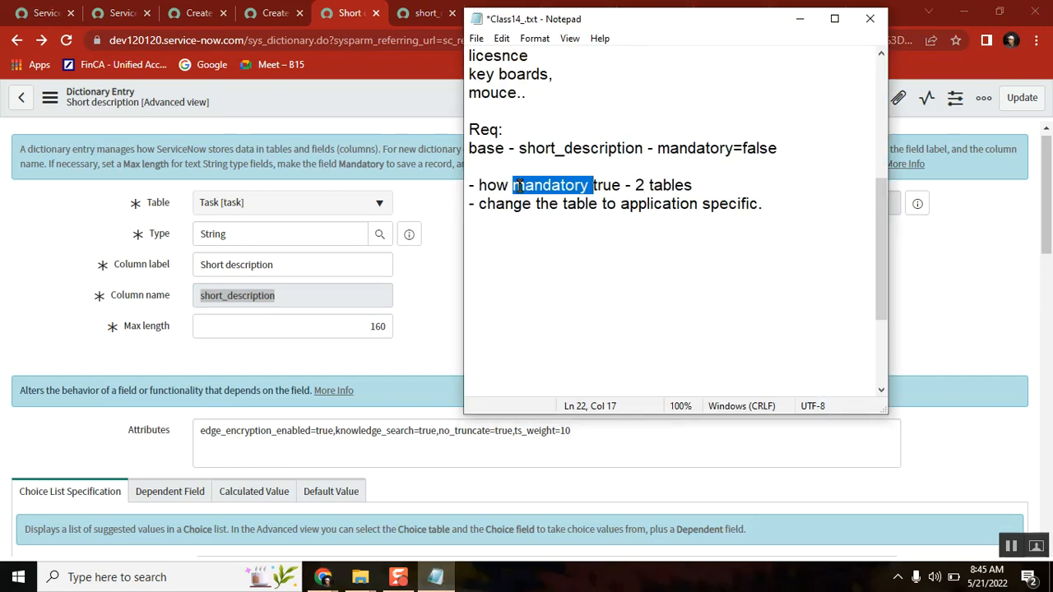
left_click(520, 185)
double_click(578, 204)
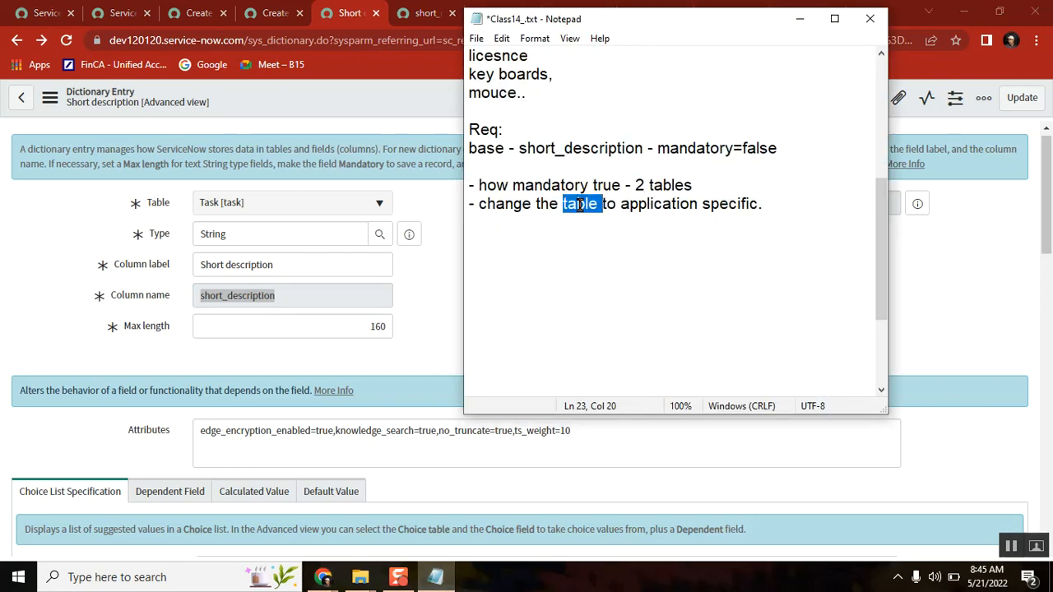
type("lable")
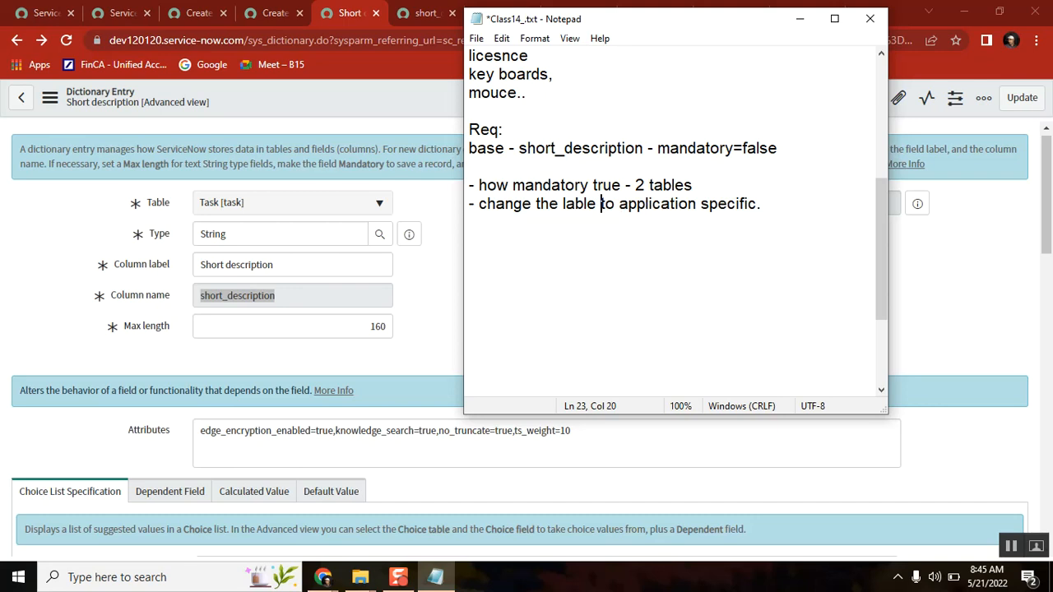
left_click(418, 289)
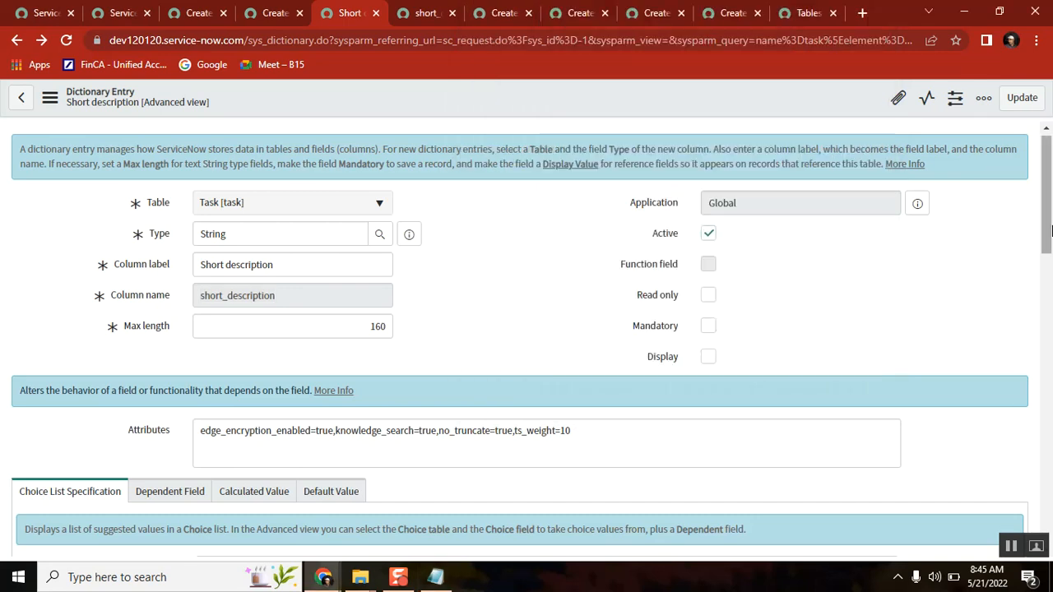
Step: Check the Short description field on the base Task form and return to its dictionary entry
left_click(264, 18)
left_click(201, 15)
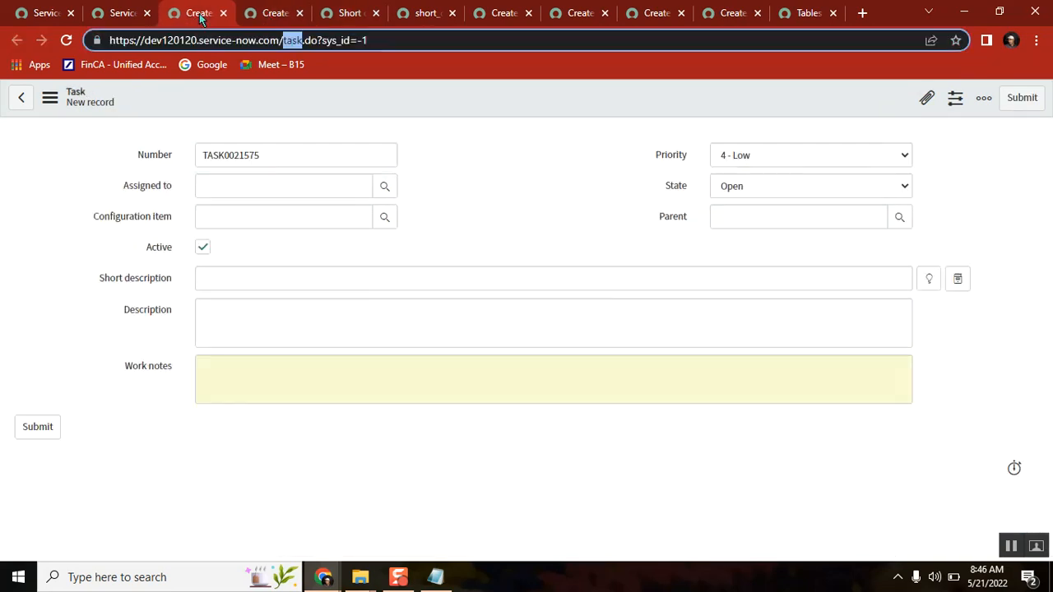
left_click(346, 16)
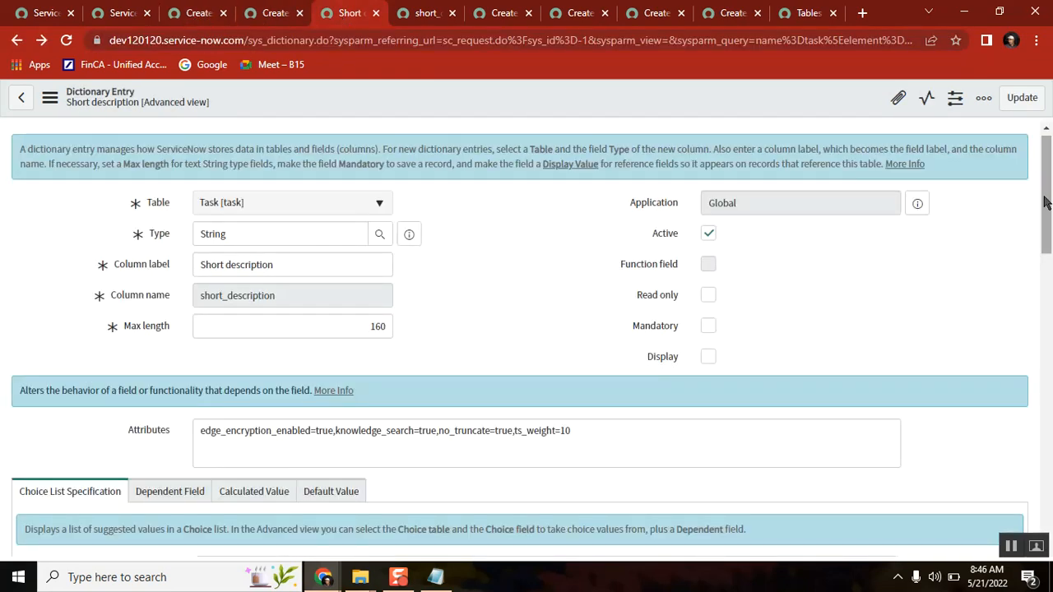
Step: Show the field labels related to the Short description dictionary entry and examine the label defined for each table
left_click_drag(1045, 188, 1047, 365)
left_click_drag(1050, 376, 1050, 303)
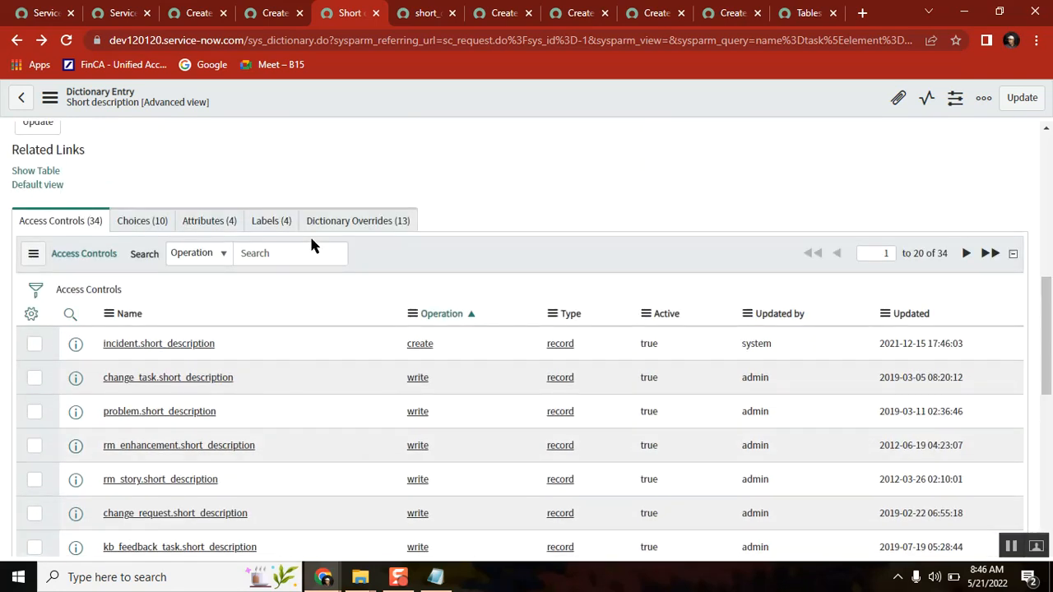
left_click(271, 222)
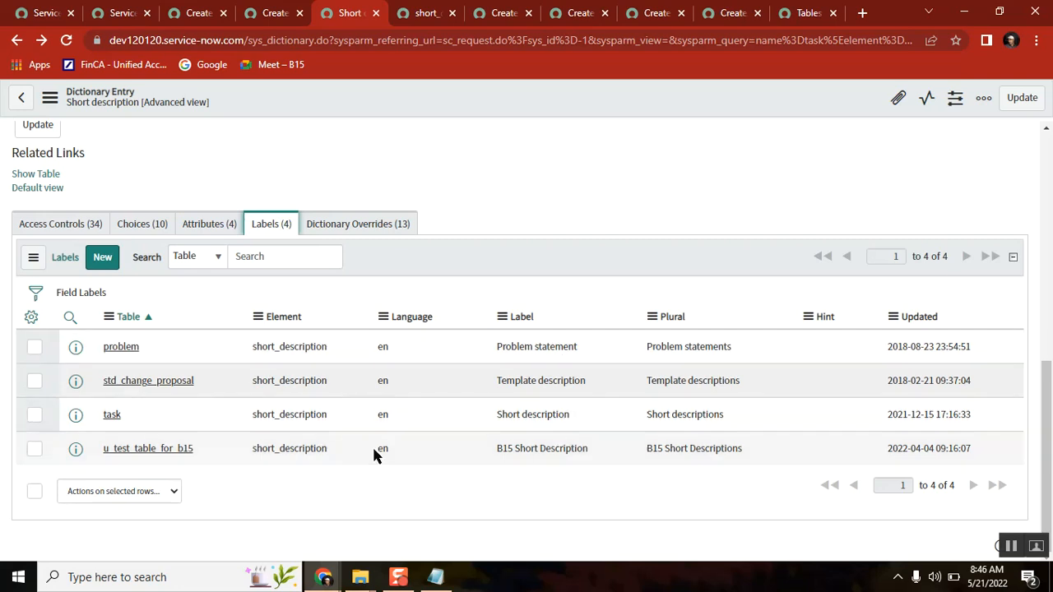
left_click_drag(579, 346, 500, 346)
double_click(500, 346)
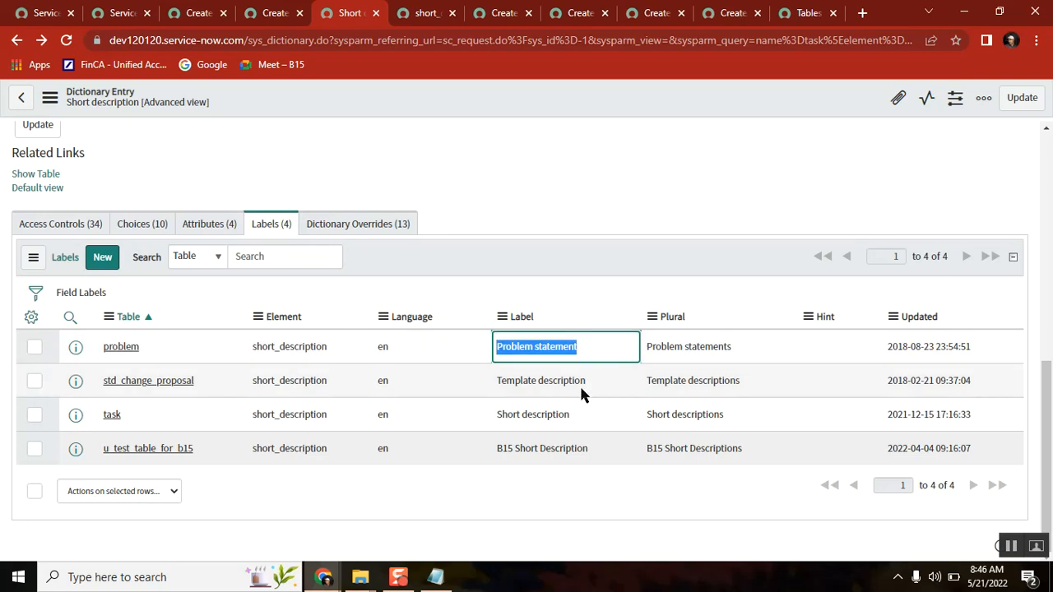
double_click(604, 387)
left_click_drag(571, 420, 477, 418)
left_click(587, 447)
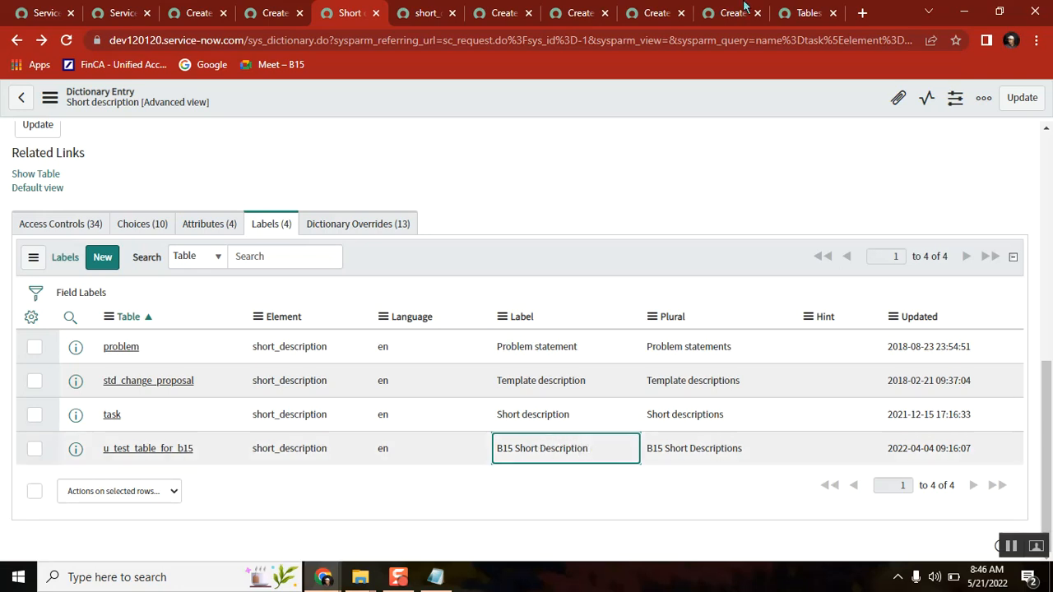
Step: Check the Short description label on the Incident Task form and return to the field labels
left_click(709, 21)
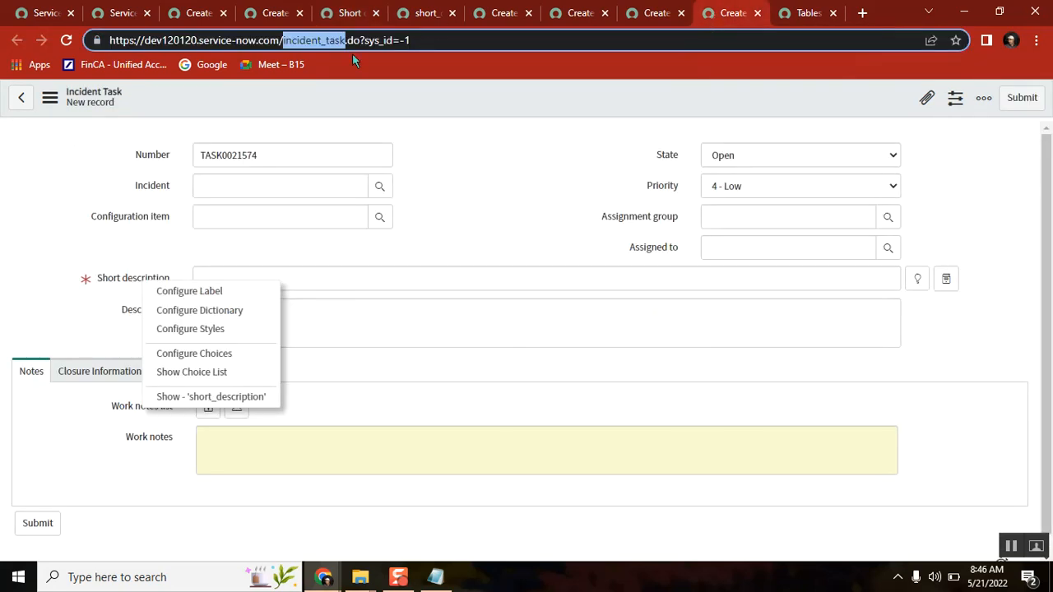
left_click(106, 284)
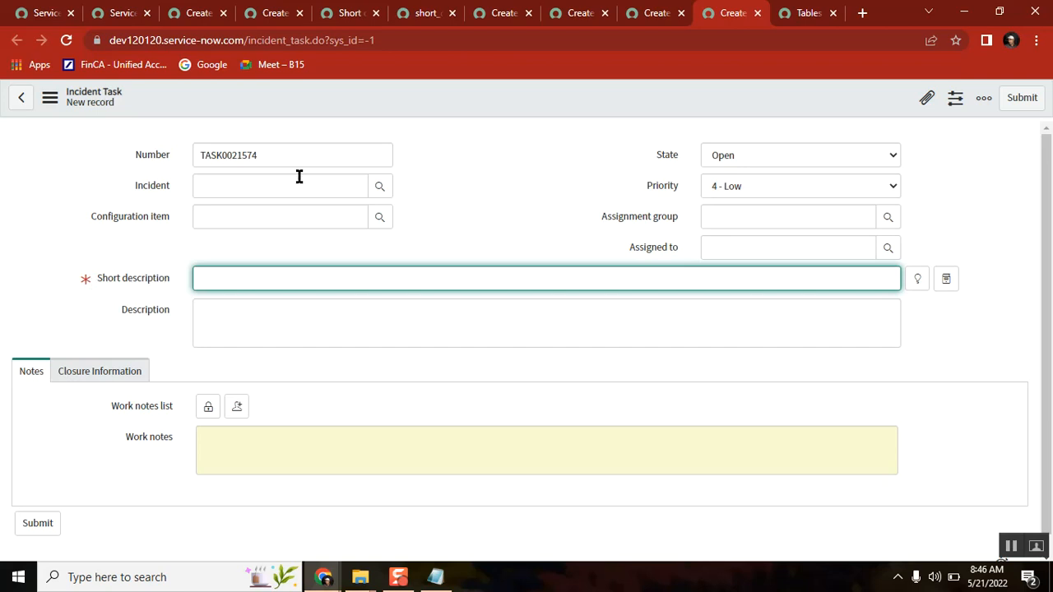
left_click(349, 12)
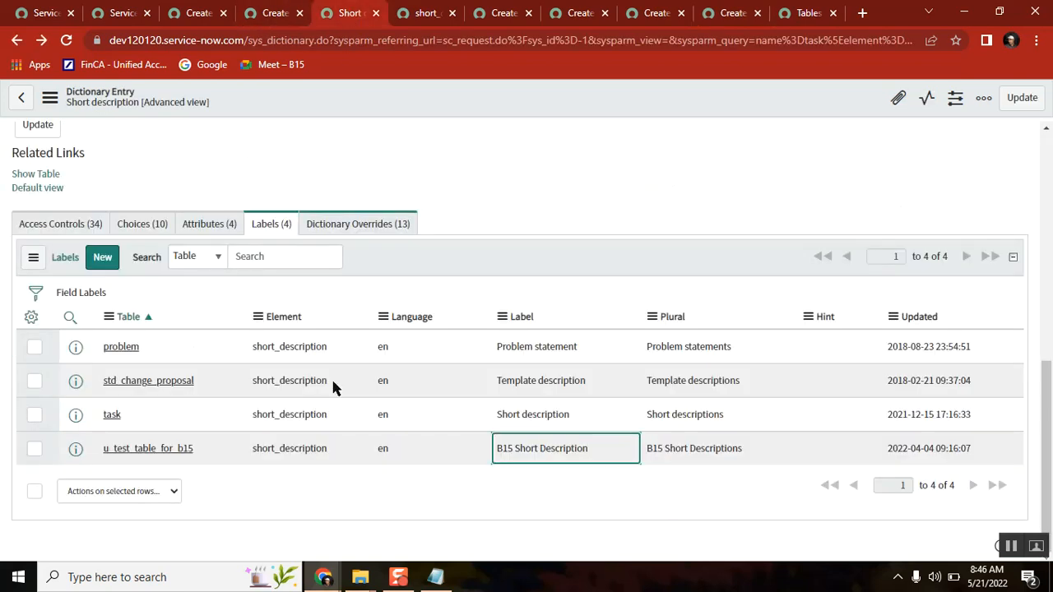
Step: Create a new field label record for short_description and set its table to Incident Task [incident_task]
left_click(111, 263)
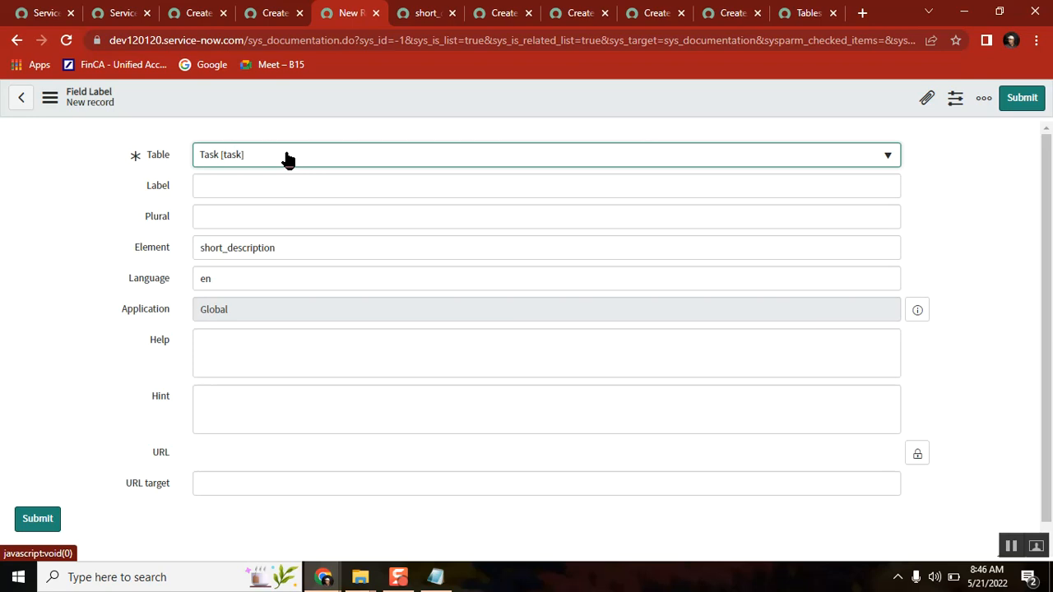
type("incidet")
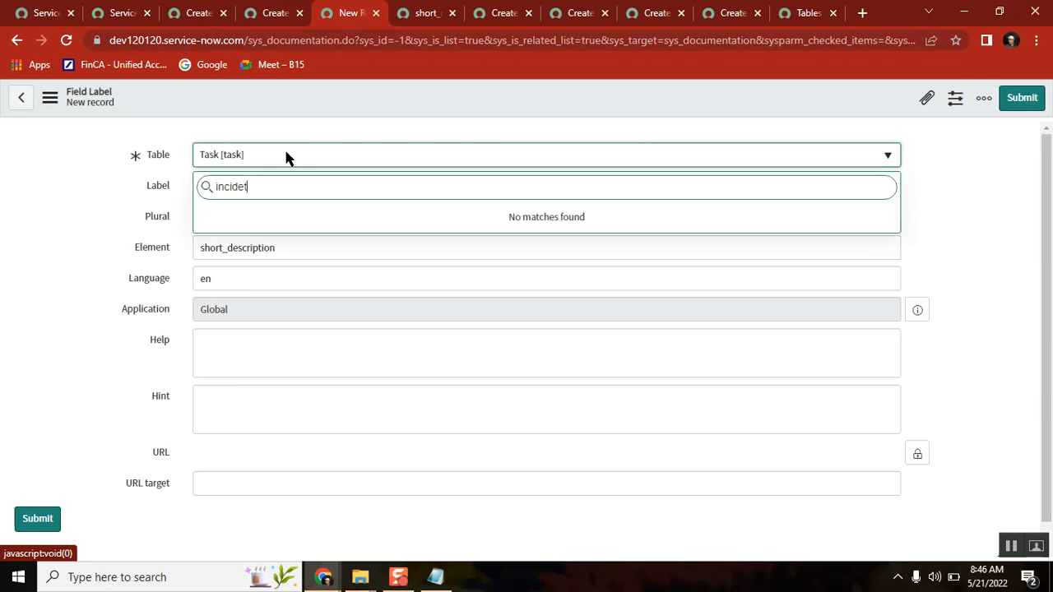
key("BackSpace")
key("BackSpace")
type("e")
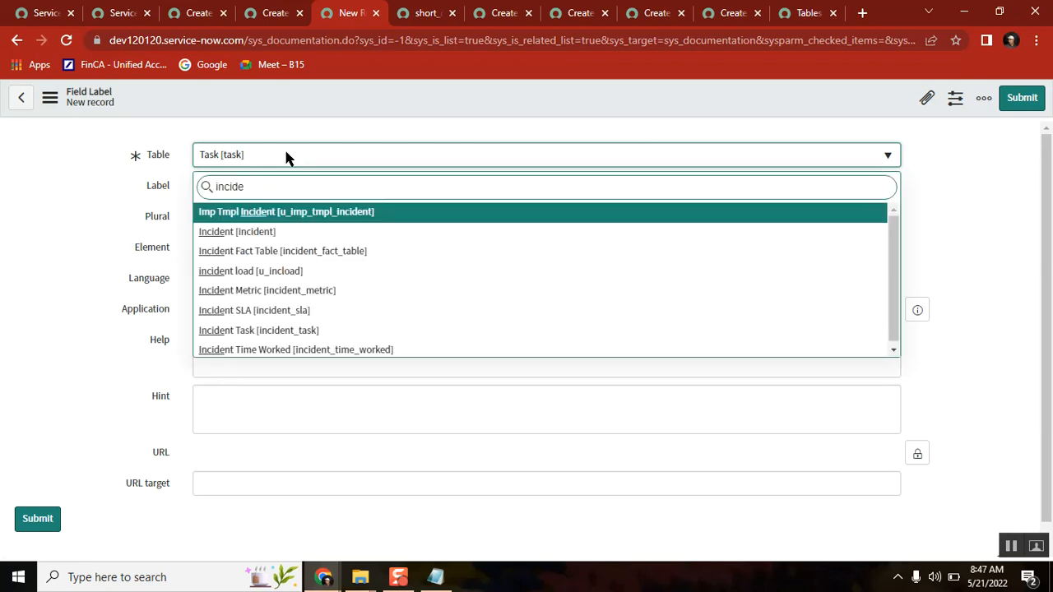
left_click(292, 330)
Step: Set the label to "incident task short description" and submit the field label record
left_click(214, 189)
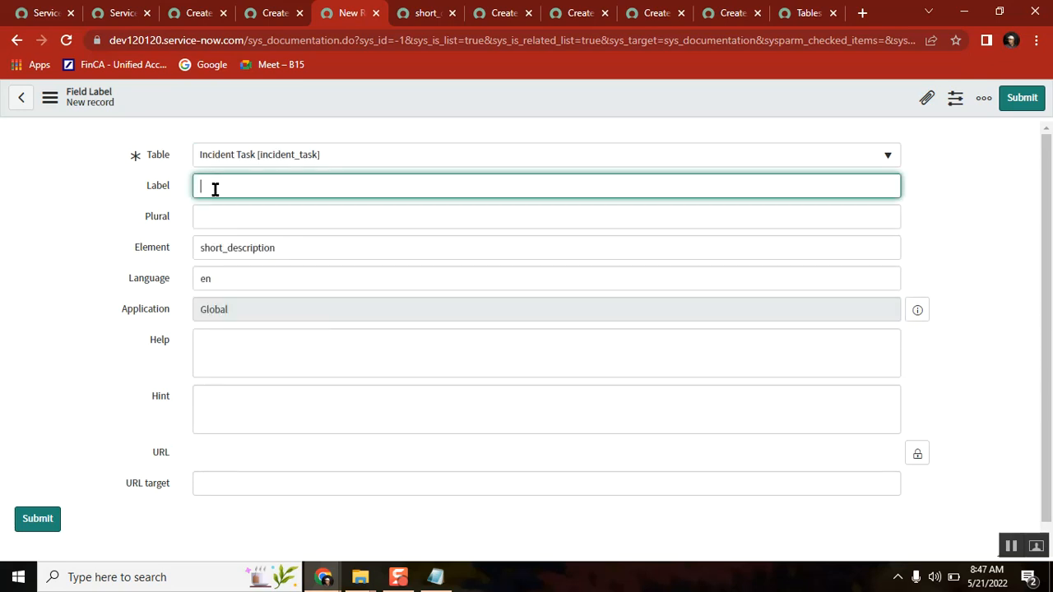
type("incident task short description")
left_click(1020, 100)
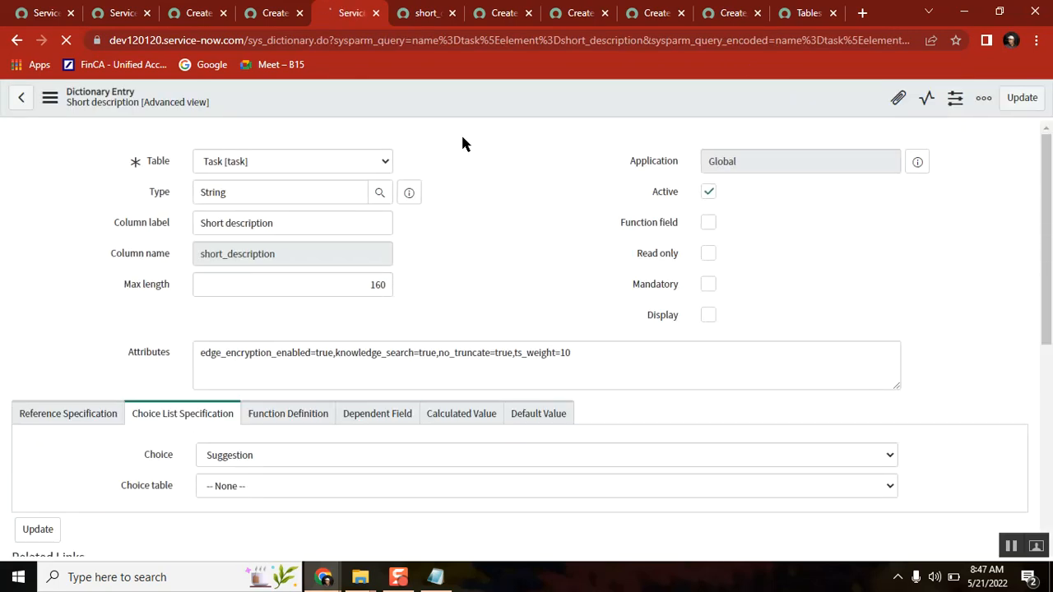
Step: Reload the blank Incident Task form and check the label of its short description field
left_click(727, 18)
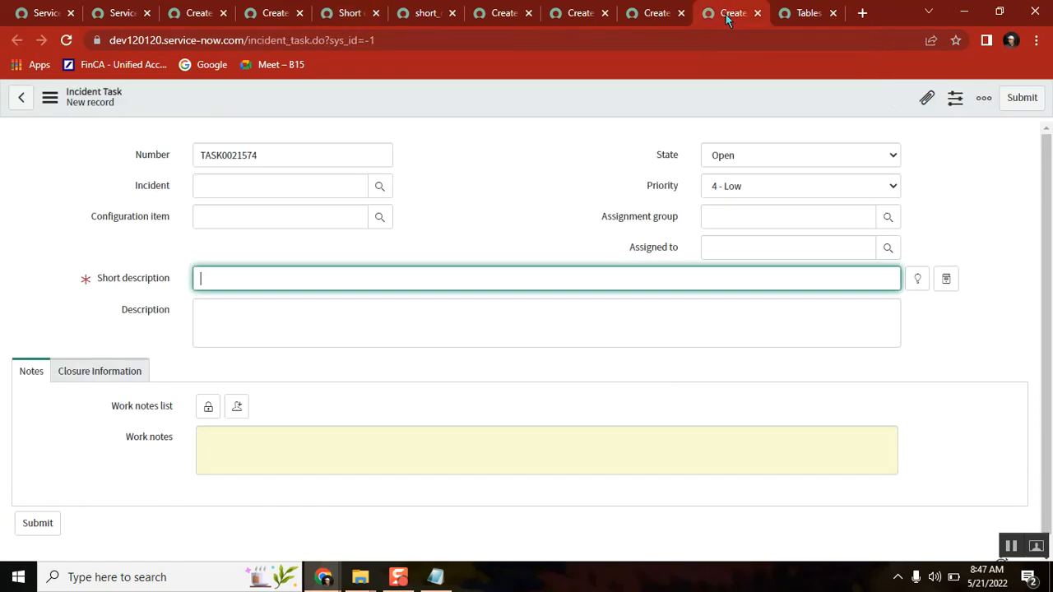
left_click(65, 40)
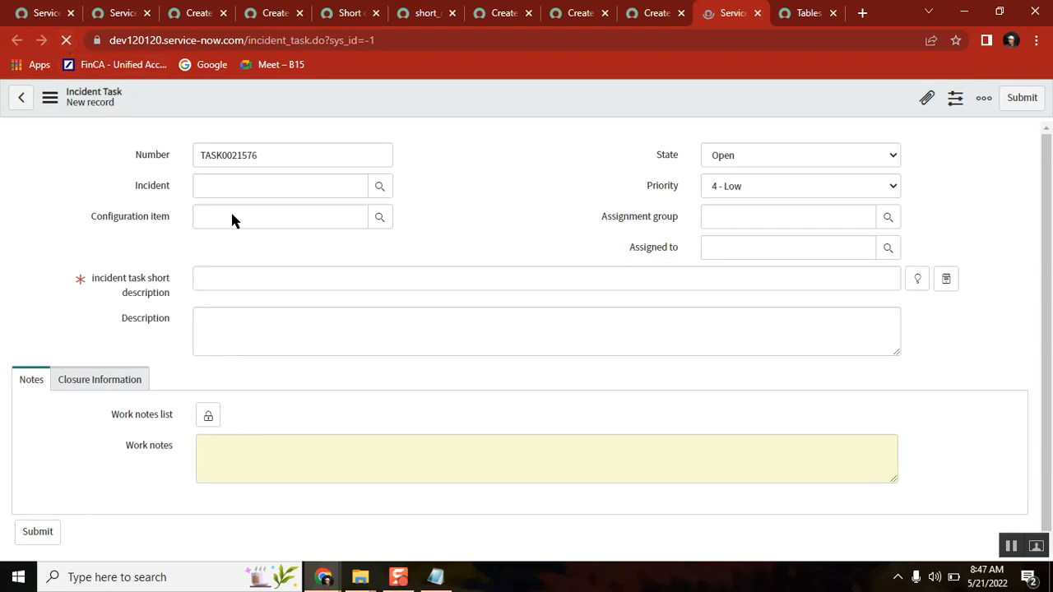
left_click_drag(153, 281, 89, 283)
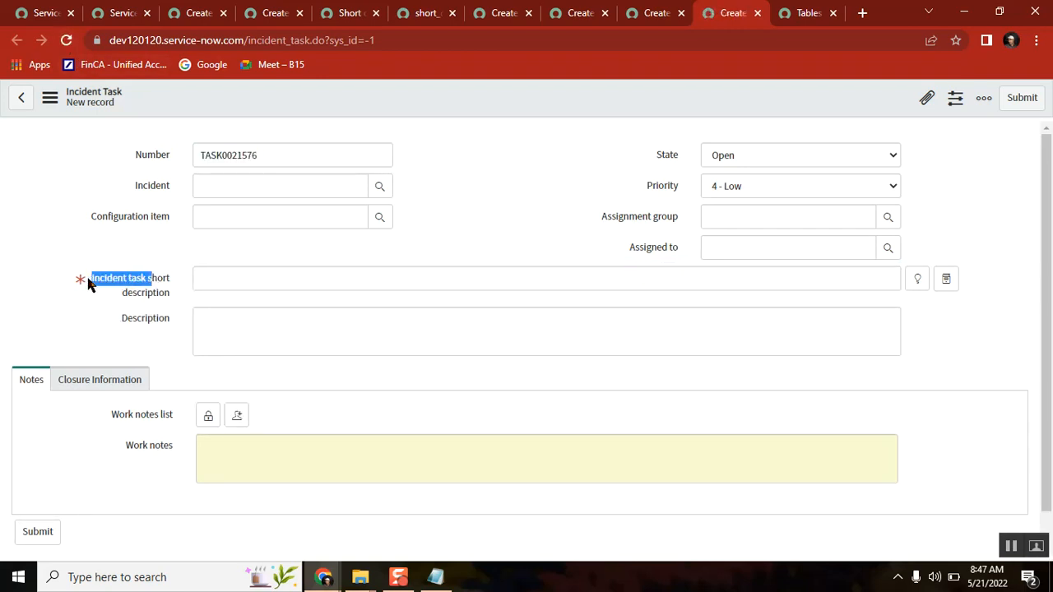
left_click(89, 283)
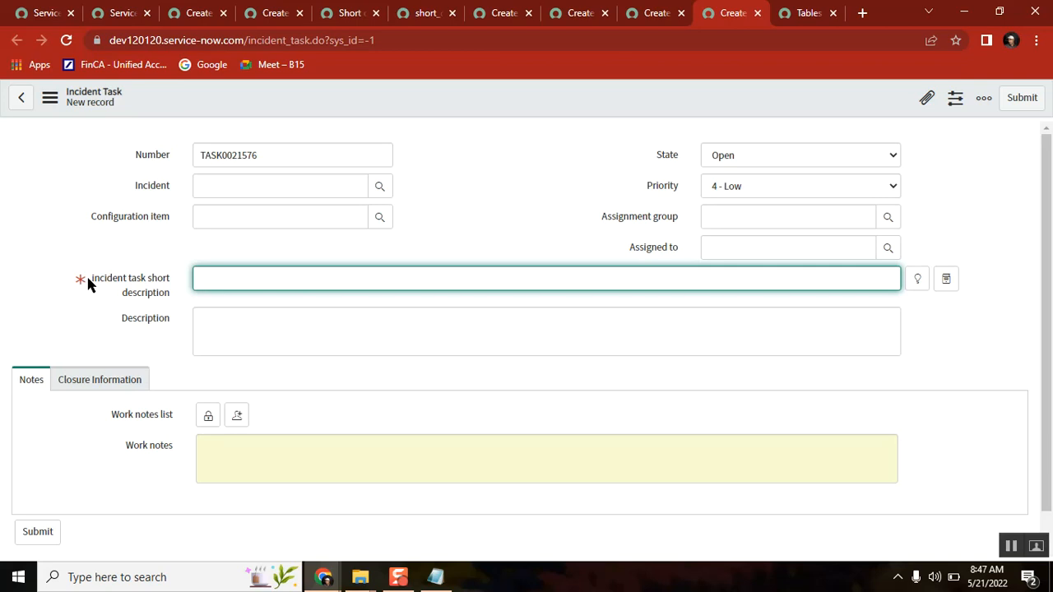
Step: Switch to the Class14 notes in Notepad and review the requirement lines on mandatory short_description and the application-specific label
left_click(436, 578)
double_click(554, 202)
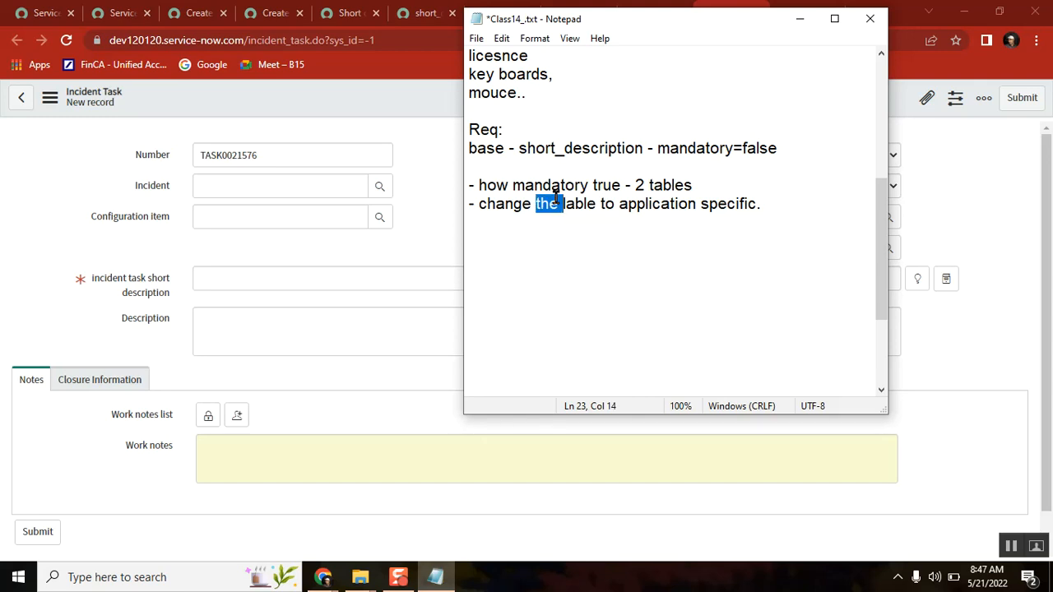
left_click(513, 116)
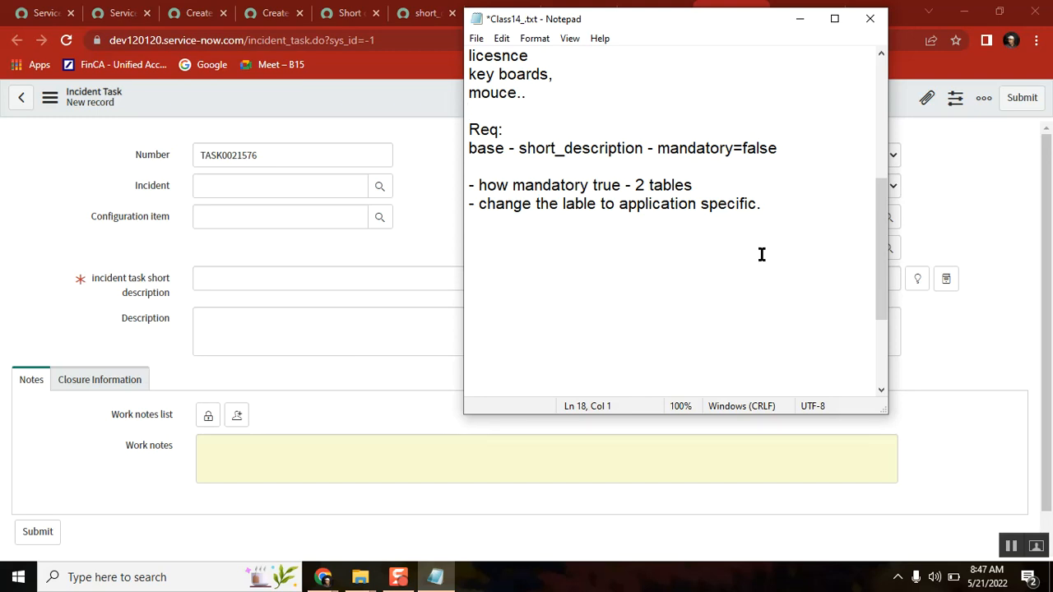
left_click_drag(880, 207, 880, 159)
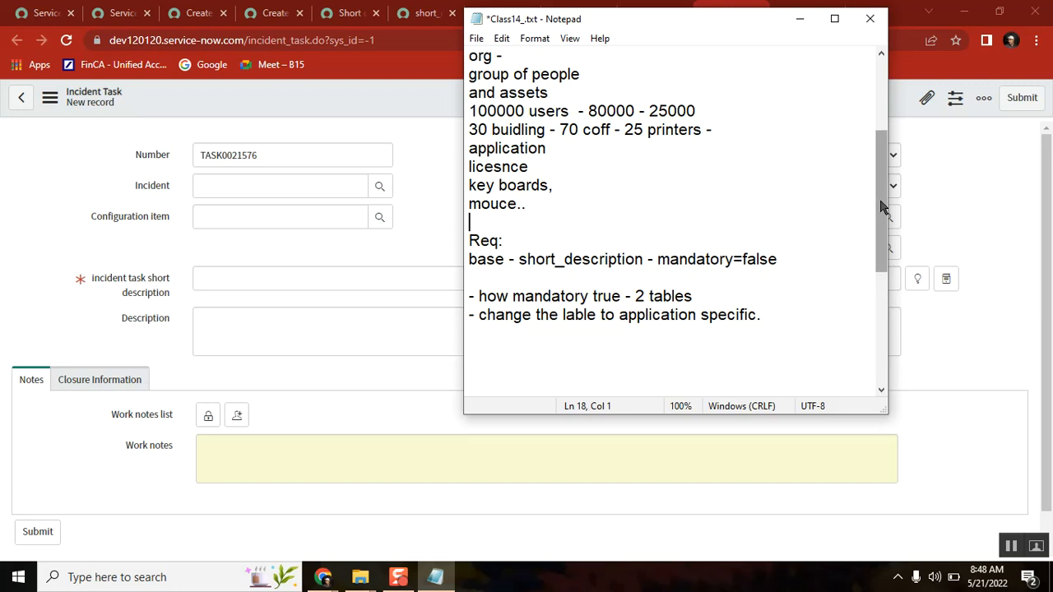
Step: Compare the Dictionary Override parent and child notes with the mandatory and label requirements further down the file
scroll(881, 206, "up", 3)
left_click(544, 92)
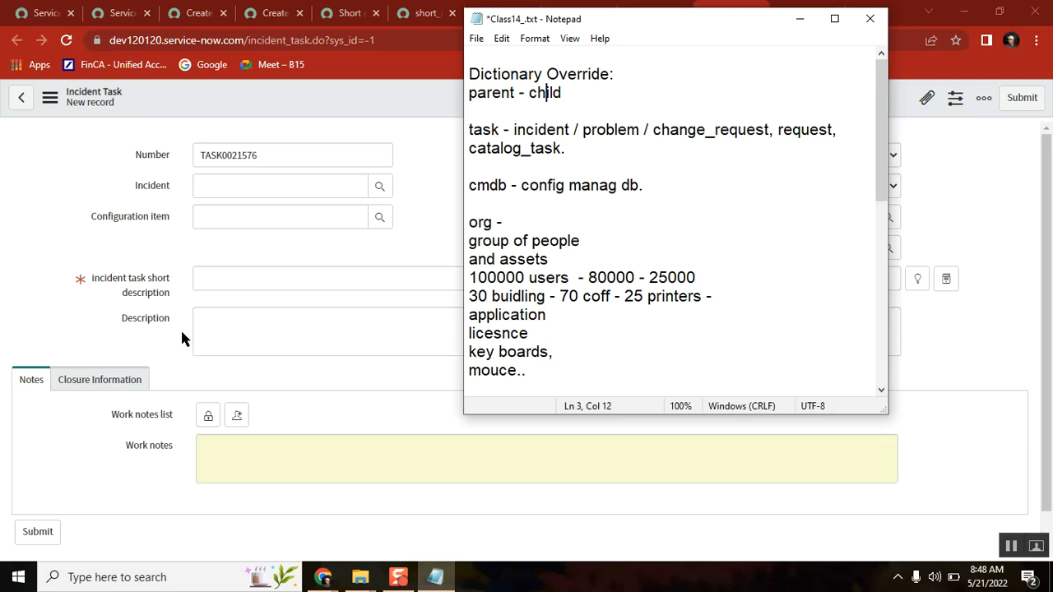
double_click(535, 97)
mouse_move(888, 110)
left_mouse_down()
mouse_move(890, 201)
mouse_move(887, 99)
left_mouse_up()
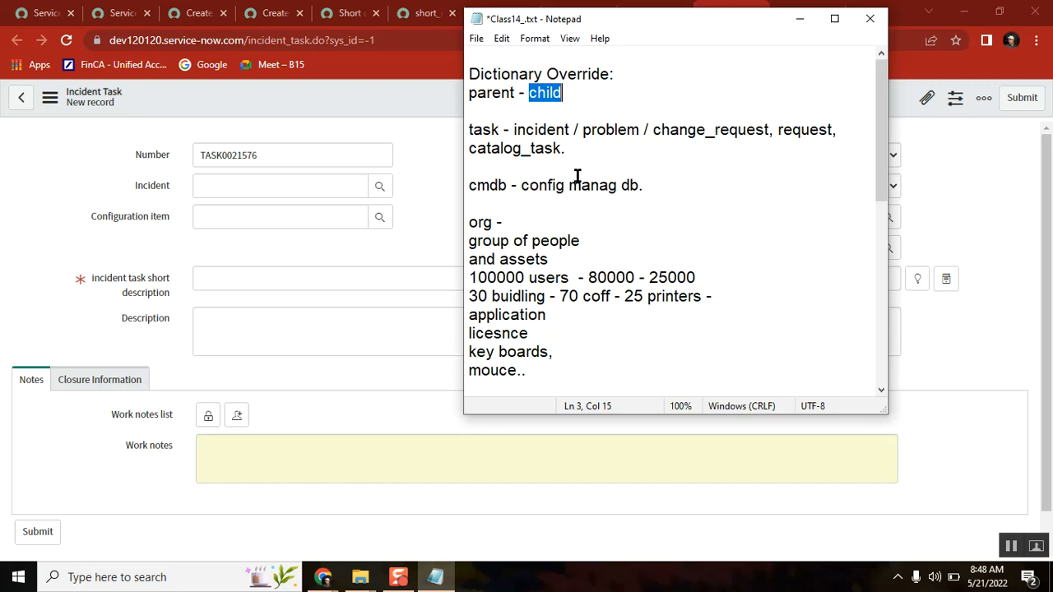
left_click(881, 393)
left_click(880, 393)
left_click(881, 393)
left_click(880, 393)
left_click(881, 394)
left_click(881, 393)
left_click(880, 393)
left_click(881, 394)
left_click(880, 393)
left_click(881, 393)
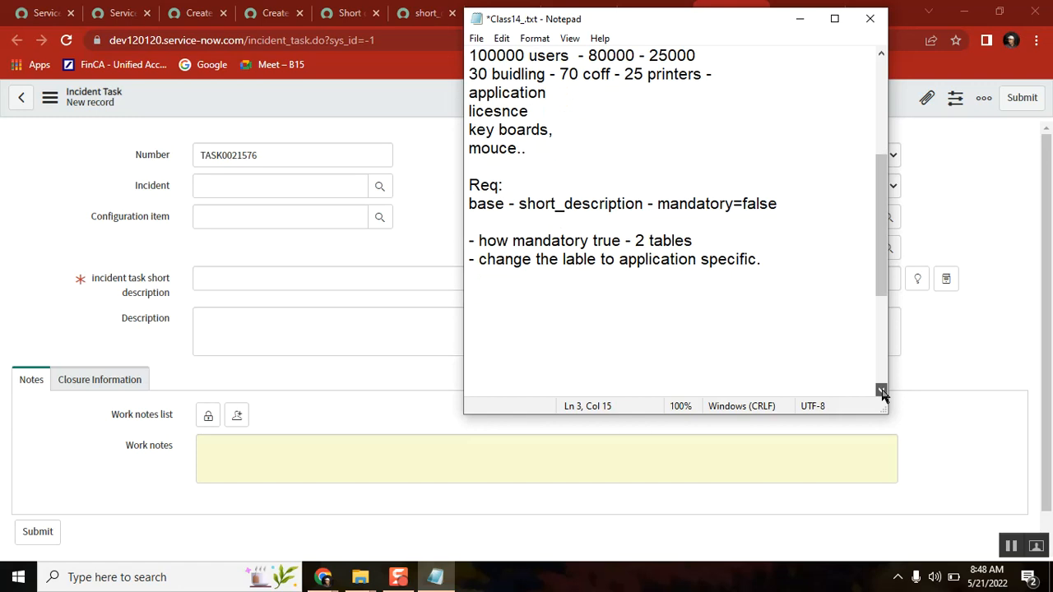
left_click(559, 309)
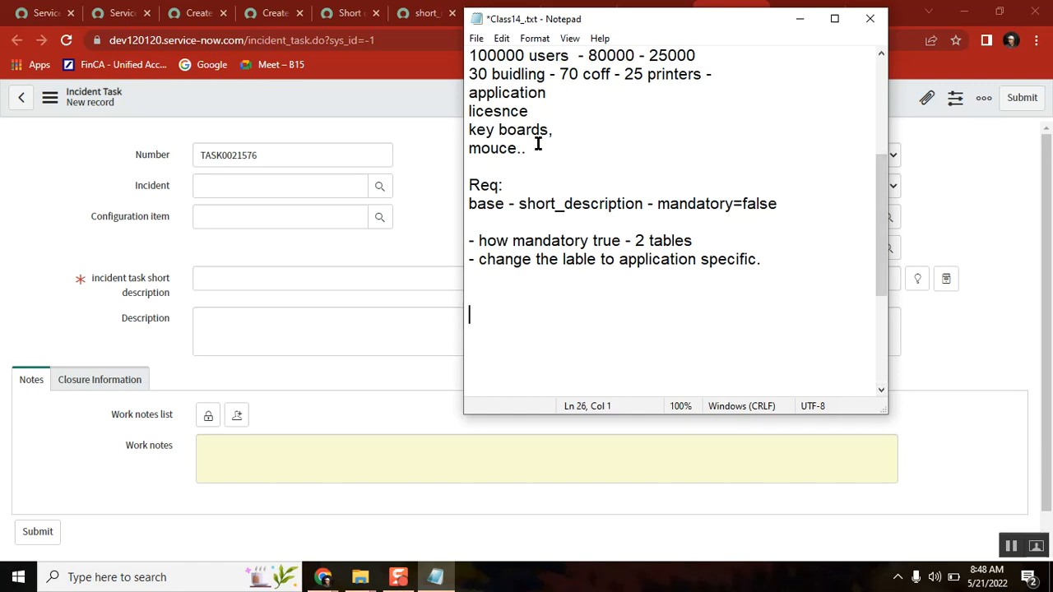
left_click_drag(884, 185, 887, 59)
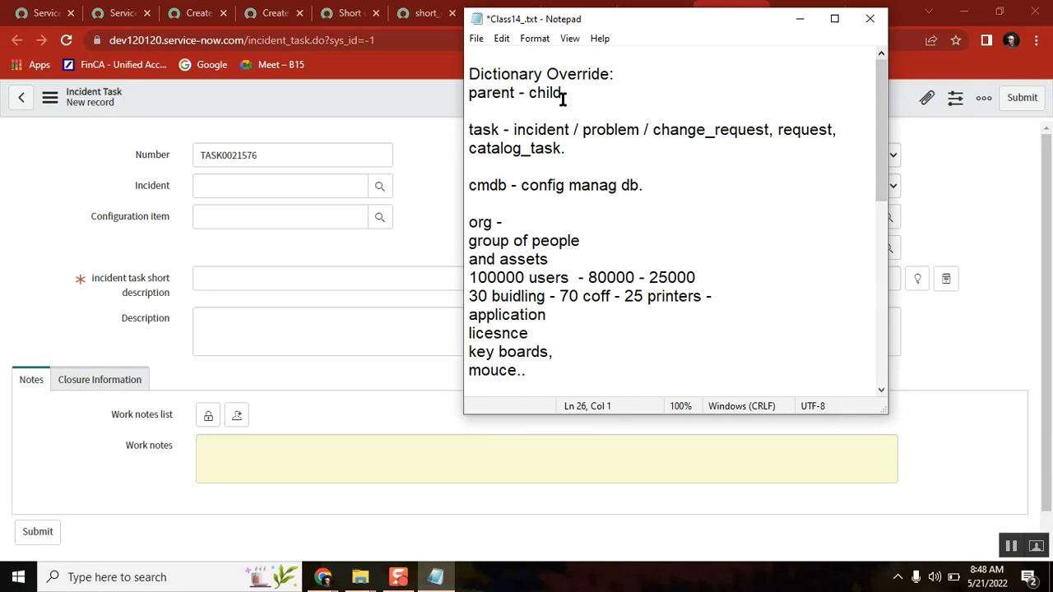
double_click(521, 92)
left_click_drag(880, 92, 891, 220)
left_click(523, 205)
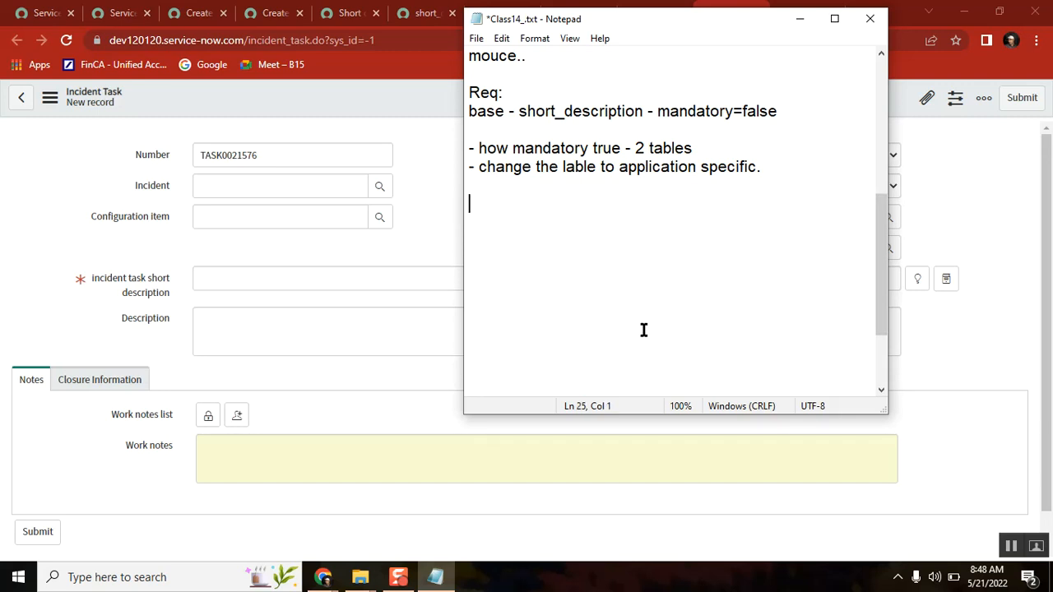
Step: Add the headings "Phase 1:" and "Phase 2:" below the requirements in the notes, separated by a blank line
left_click(513, 170)
left_click(508, 183)
left_click(587, 224)
type("Phase 1:")
key("Return")
key("Return")
type("P")
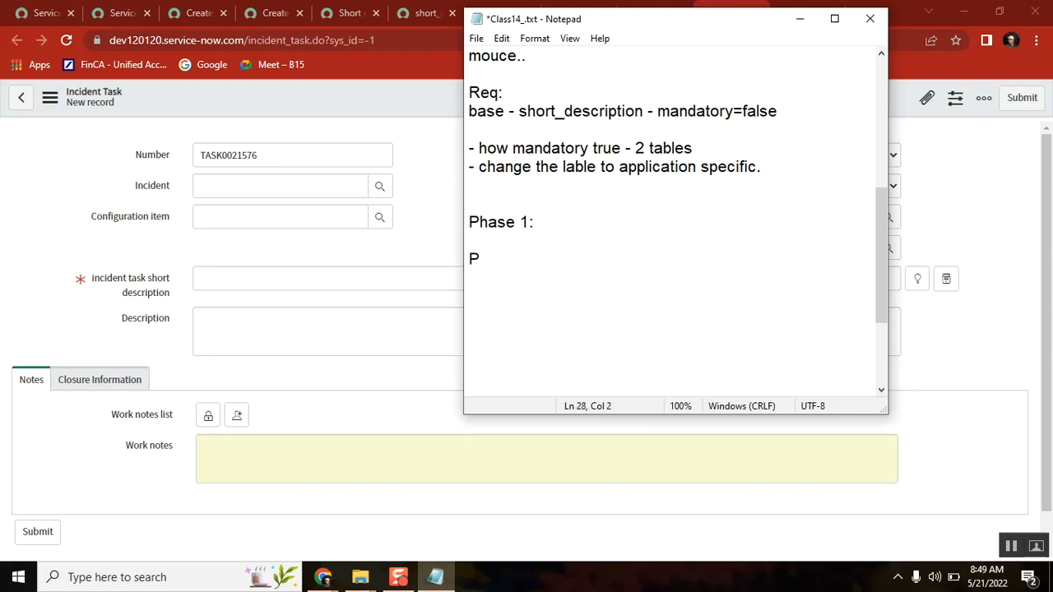
type("hase 2:")
key("Return")
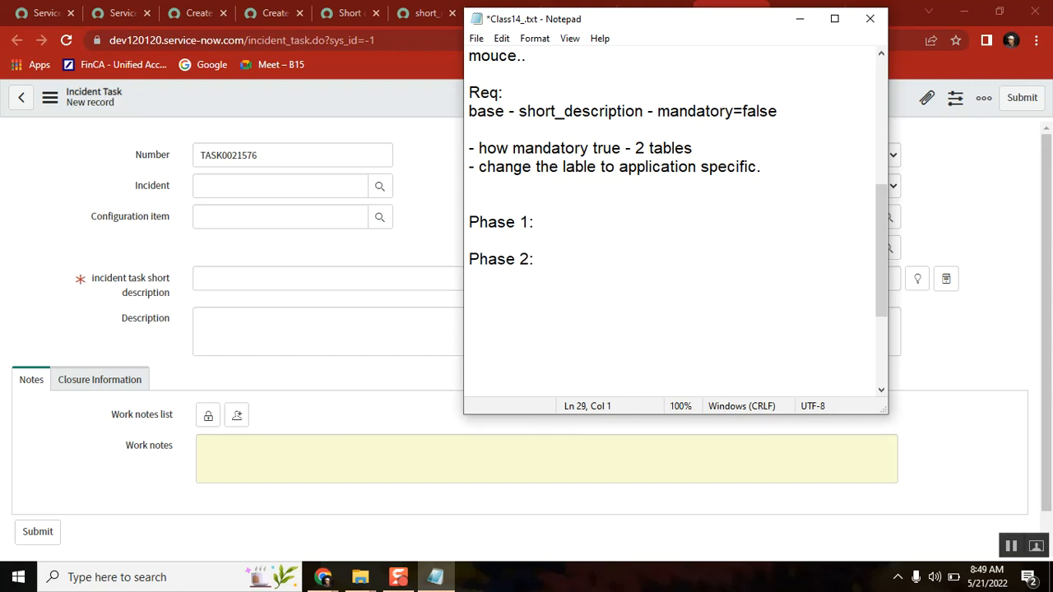
Step: List "ui policy" and "client script.." on separate lines under the Phase 2 heading
type("ui policy")
key("Return")
type("clients")
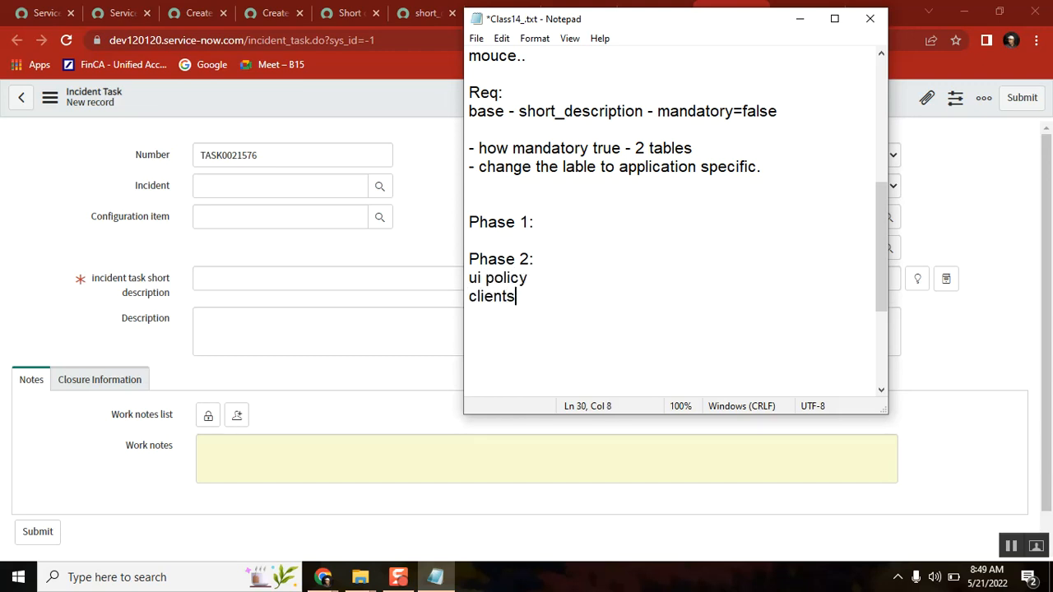
key("BackSpace")
type("script..")
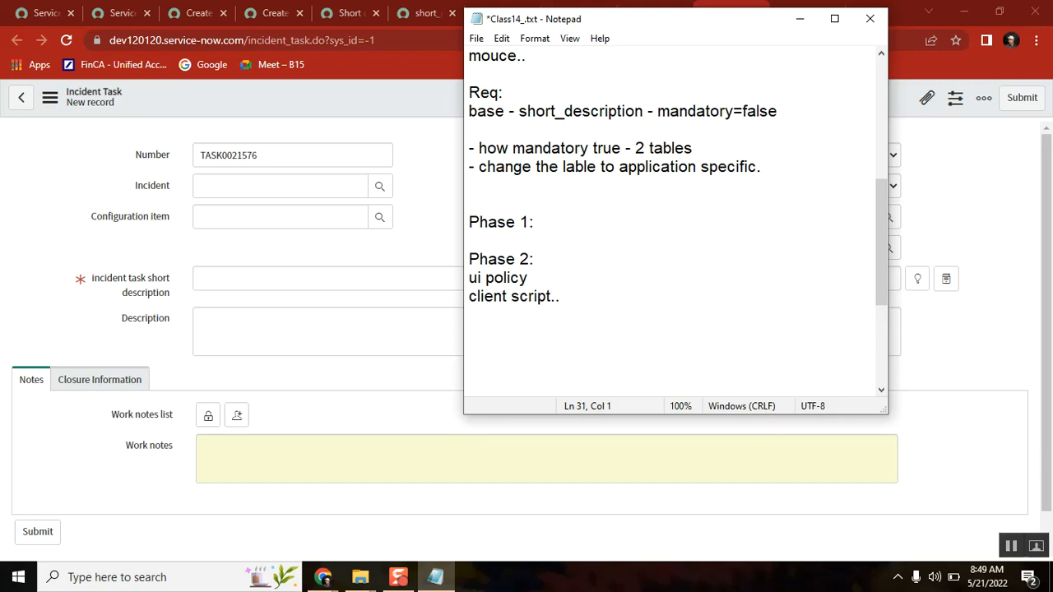
Step: Review the notes from the Dictionary Override heading down to the phase list and return to the beginning
left_click(499, 186)
left_click(878, 62)
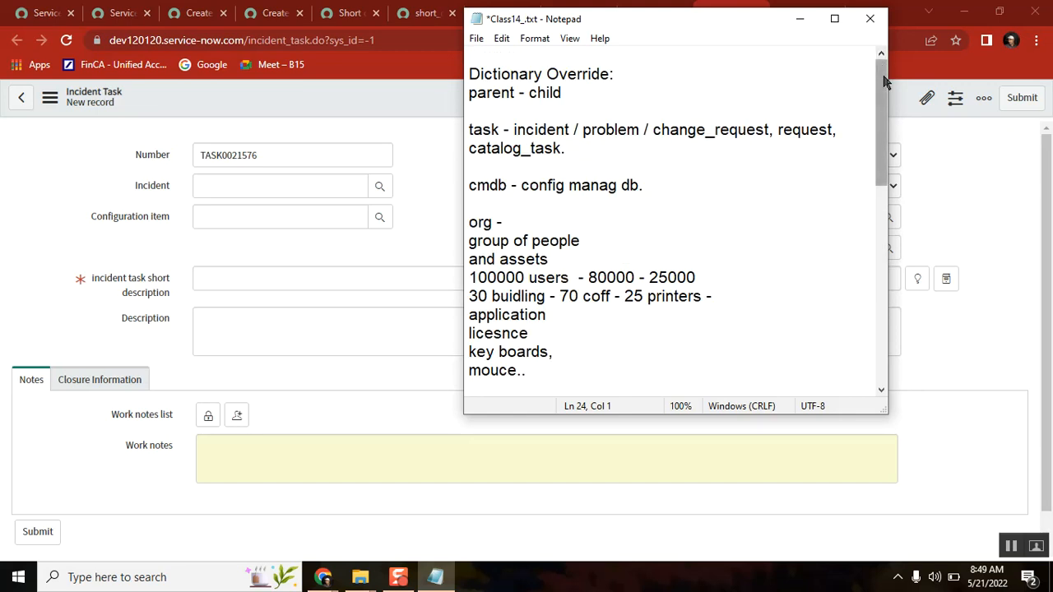
left_click_drag(885, 81, 890, 183)
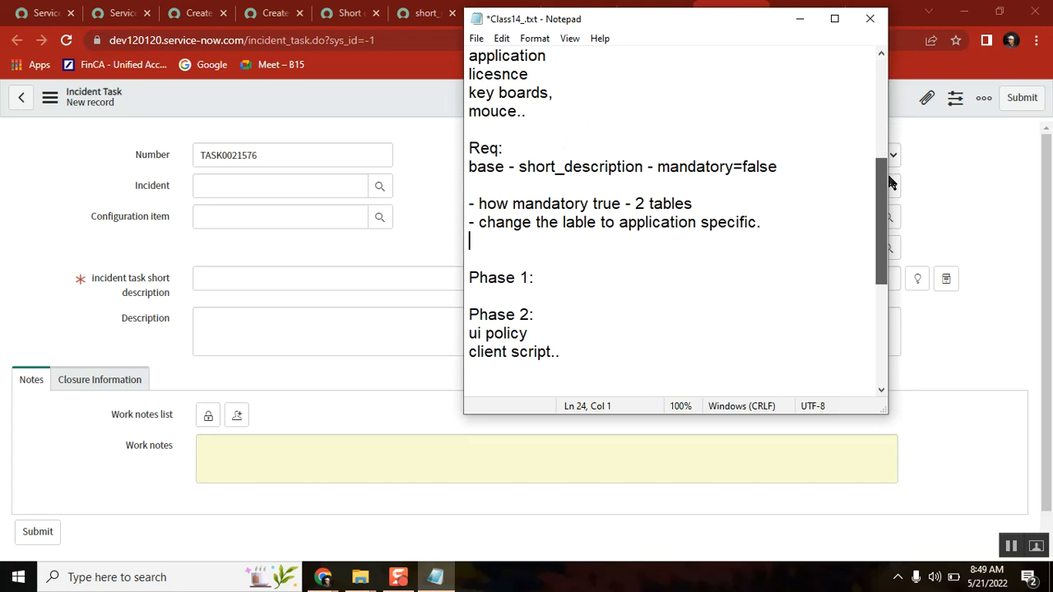
left_click(880, 77)
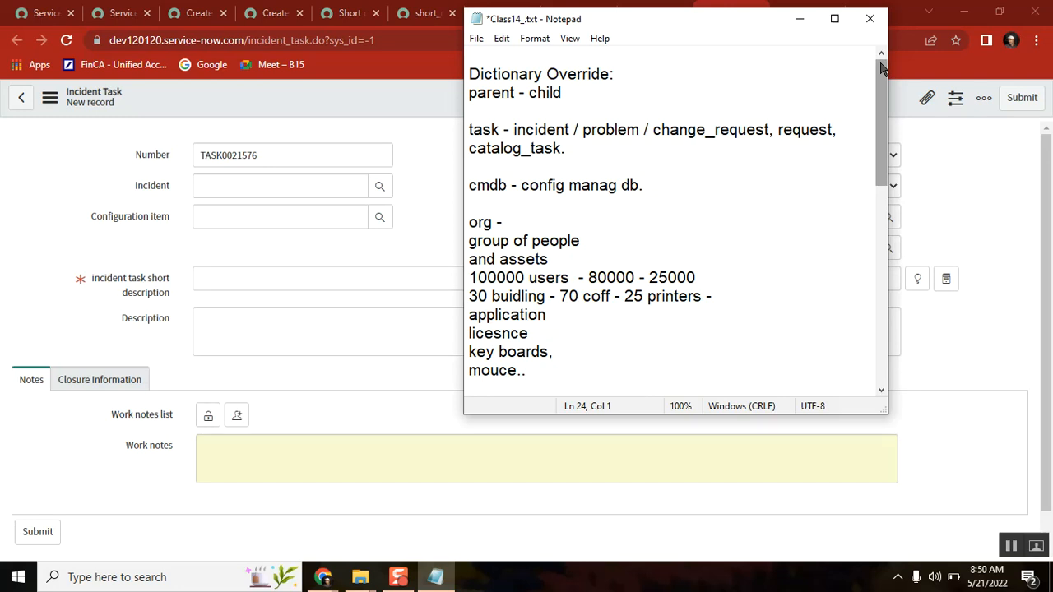
left_click(627, 248)
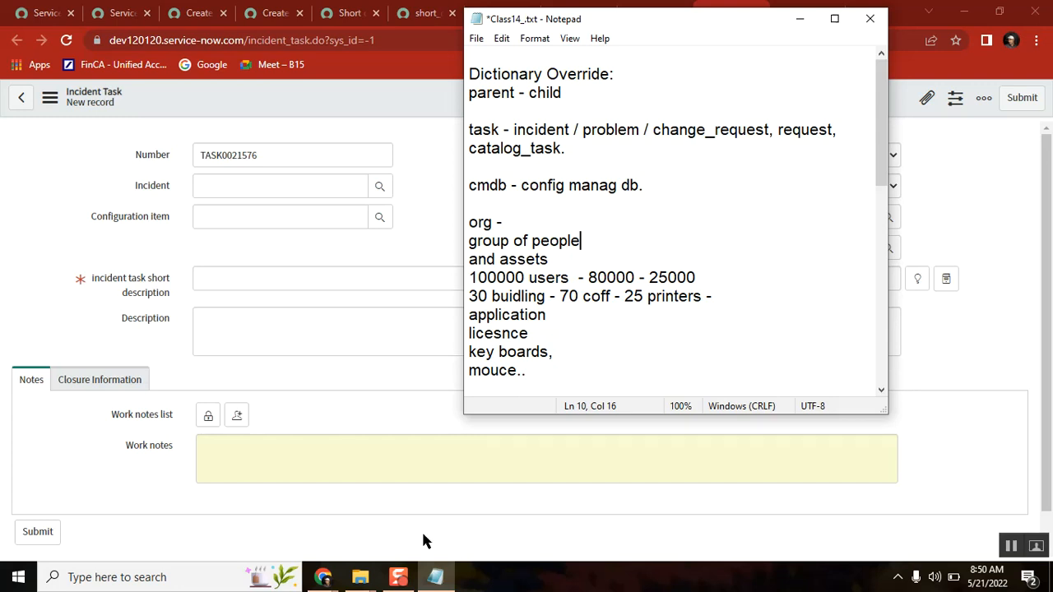
Step: Bring up the Batch16_Morning folder in File Explorer, move its window aside, and return to the Class14 notes
left_click(360, 578)
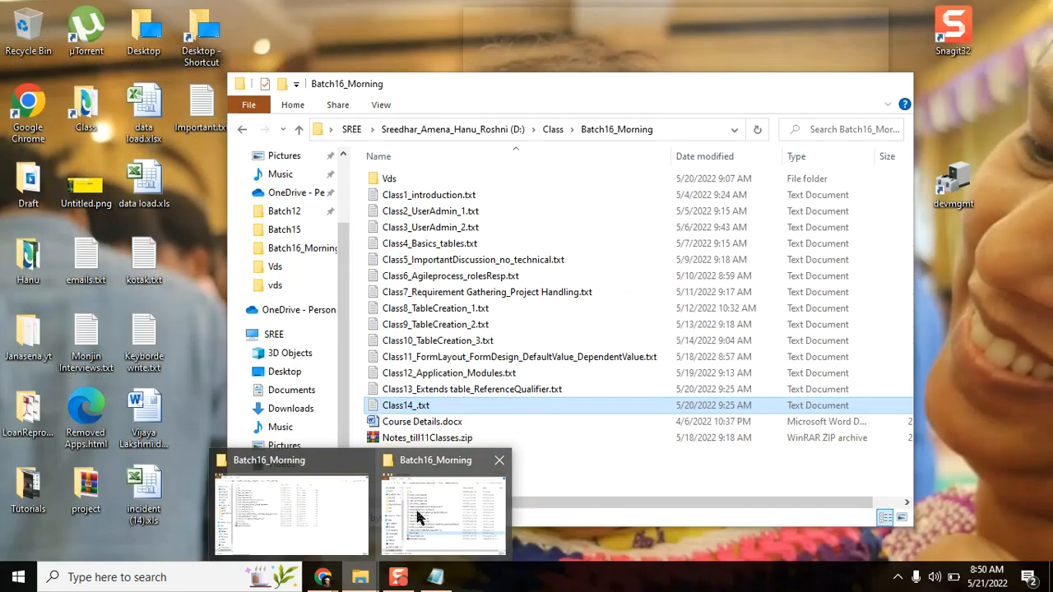
left_click(416, 517)
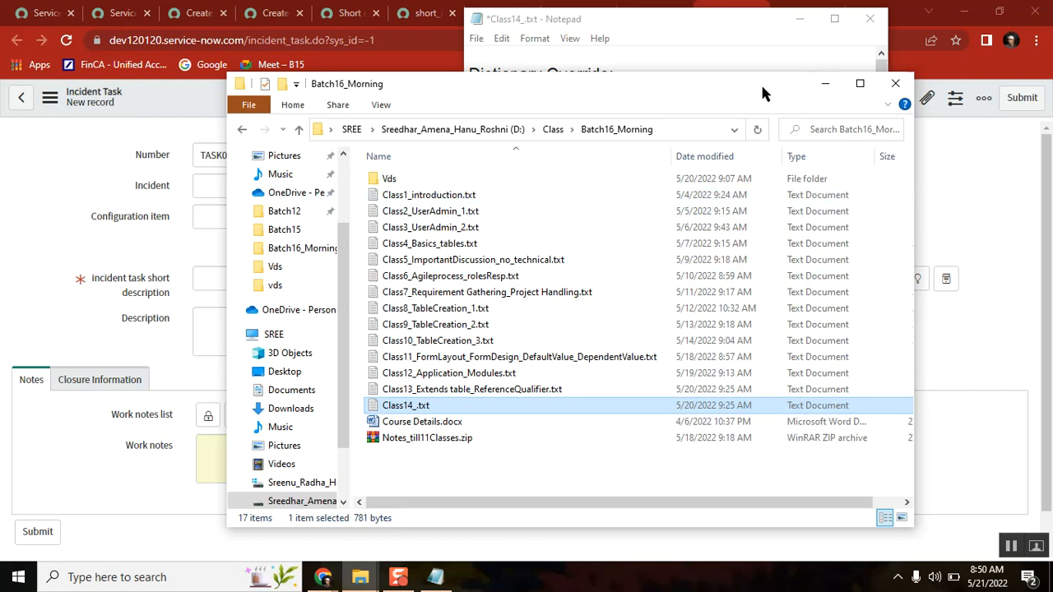
left_click_drag(761, 83, 730, 105)
left_click(698, 75)
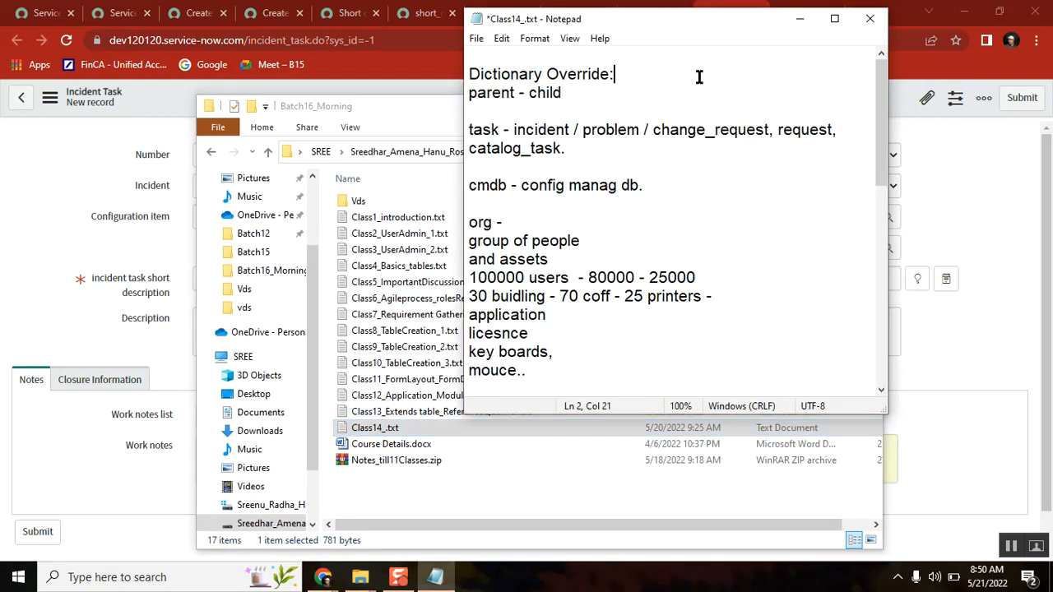
Step: Go to the line after "client script.." in the notes and close the stray Assigned to lookup window
left_click(539, 368)
left_click_drag(881, 115, 897, 263)
left_click(895, 254)
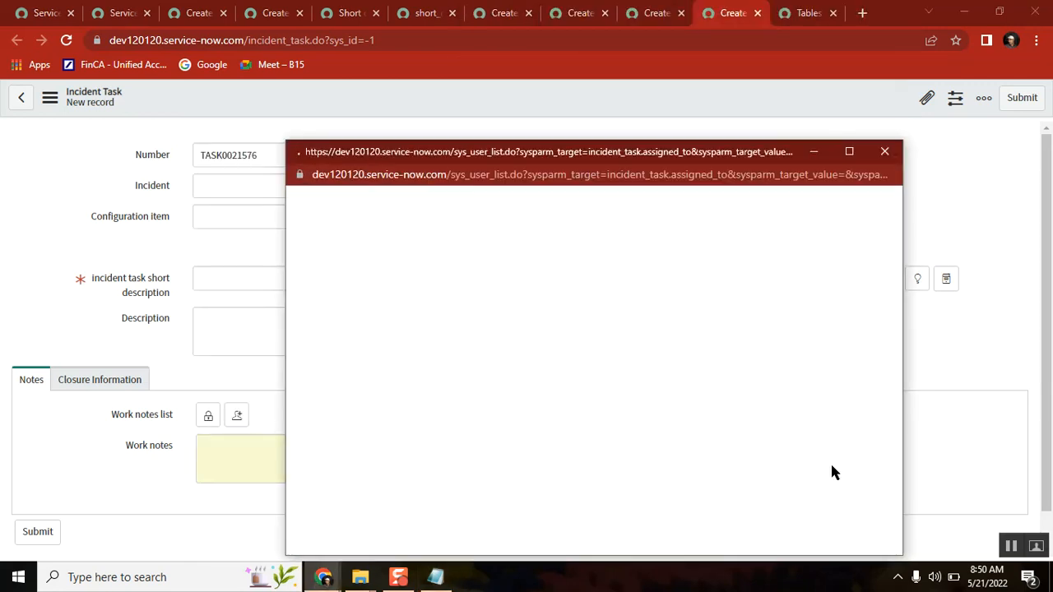
left_click(883, 153)
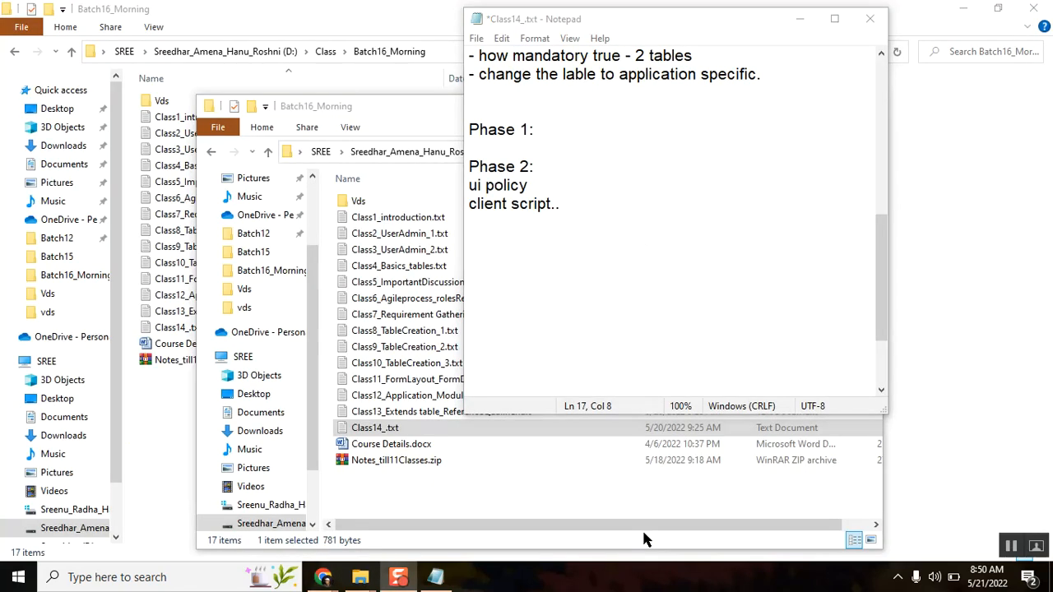
left_click(566, 215)
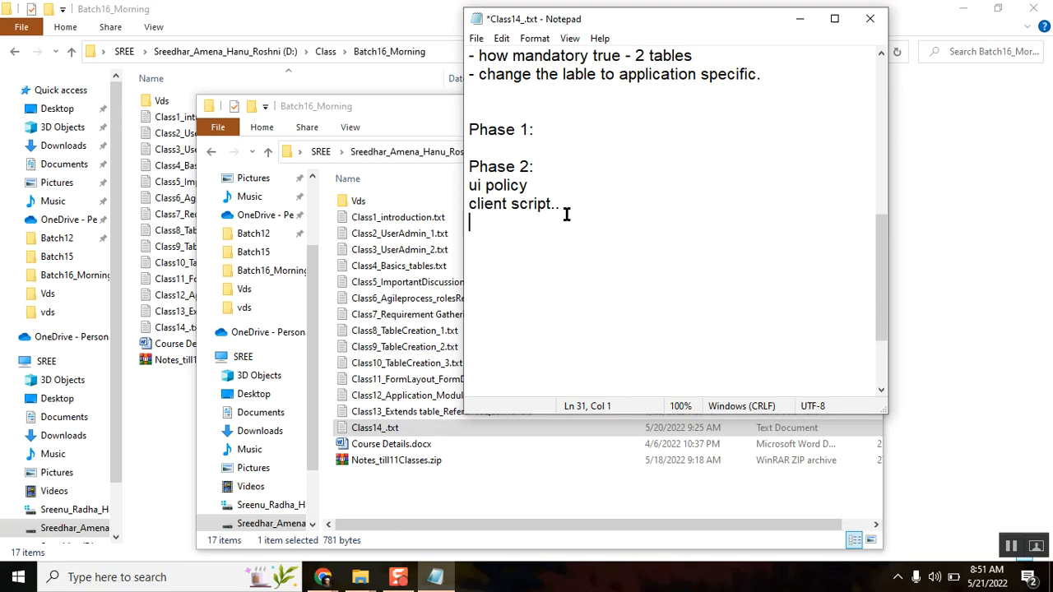
Step: Switch to ServiceNow in Chrome and open a new Career guidelines record from the Career Guide Request application
left_click(324, 579)
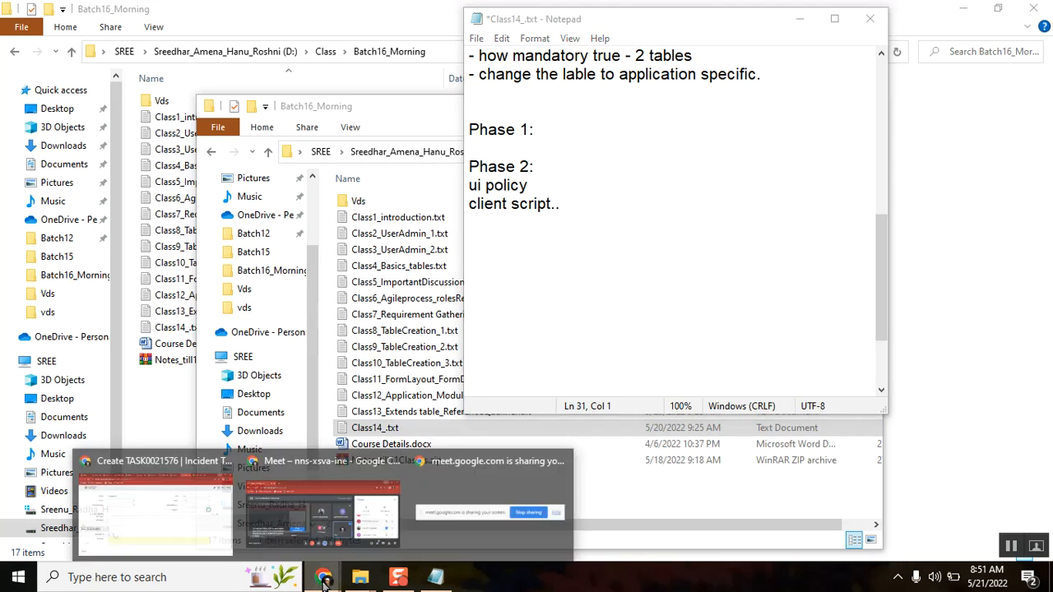
left_click(181, 523)
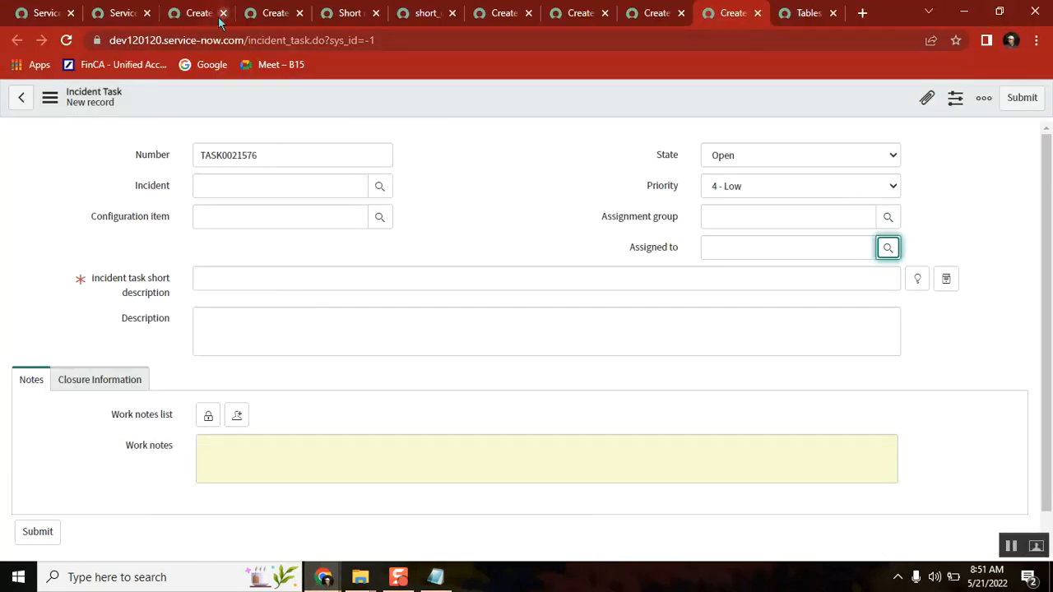
left_click(122, 14)
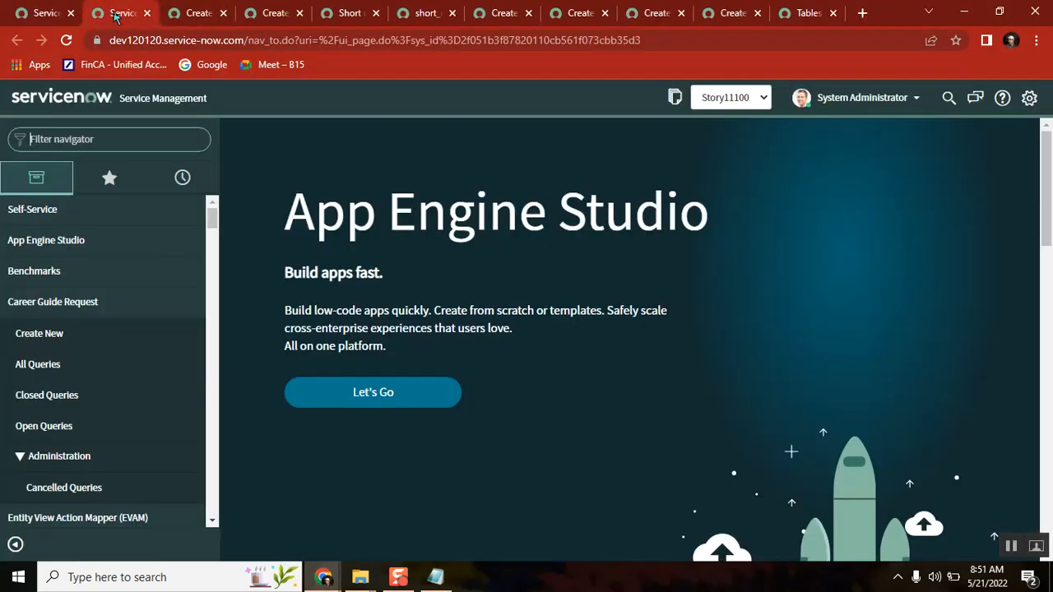
left_click(87, 337)
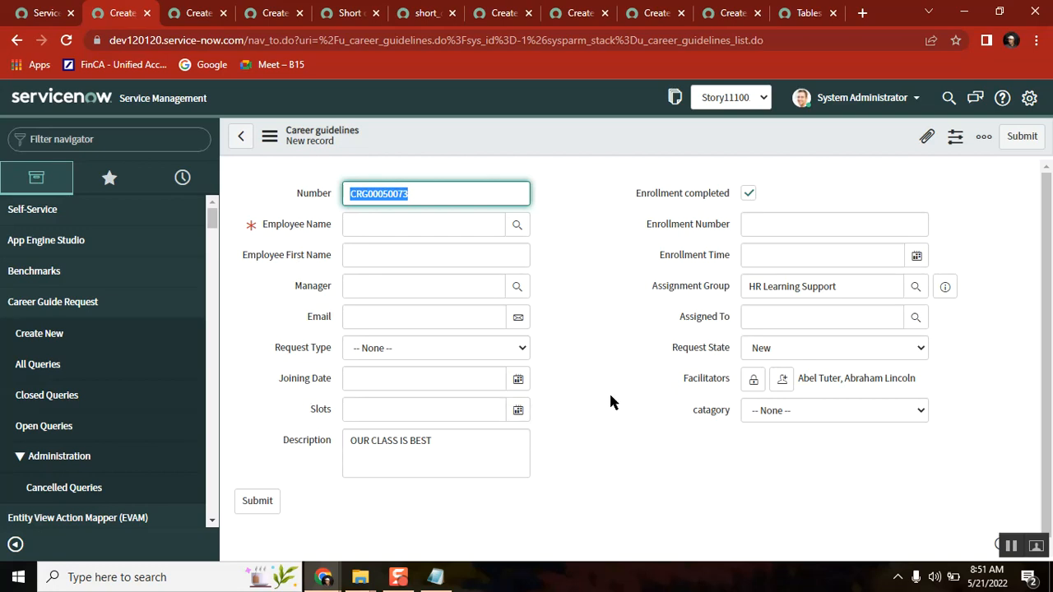
Step: Examine the available Request State options on the new Career guidelines form without changing the selection
left_click(721, 353)
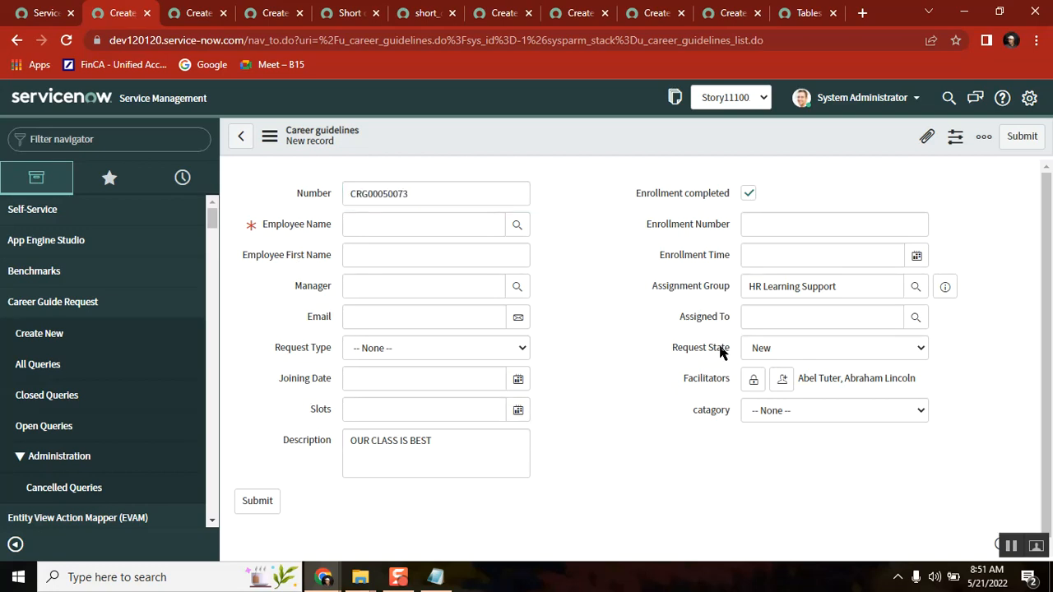
left_click(785, 350)
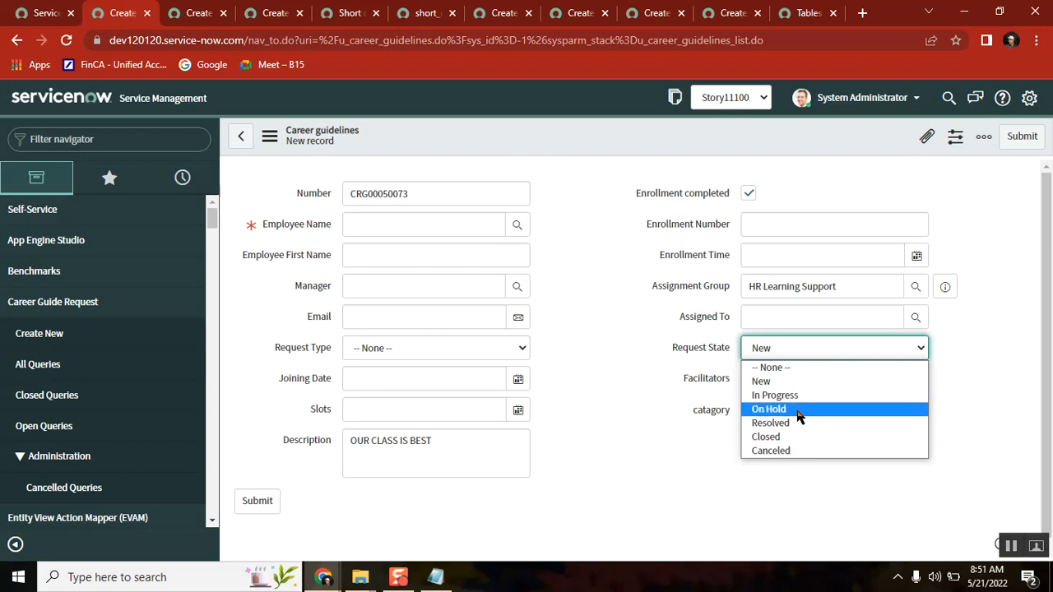
left_click(704, 353)
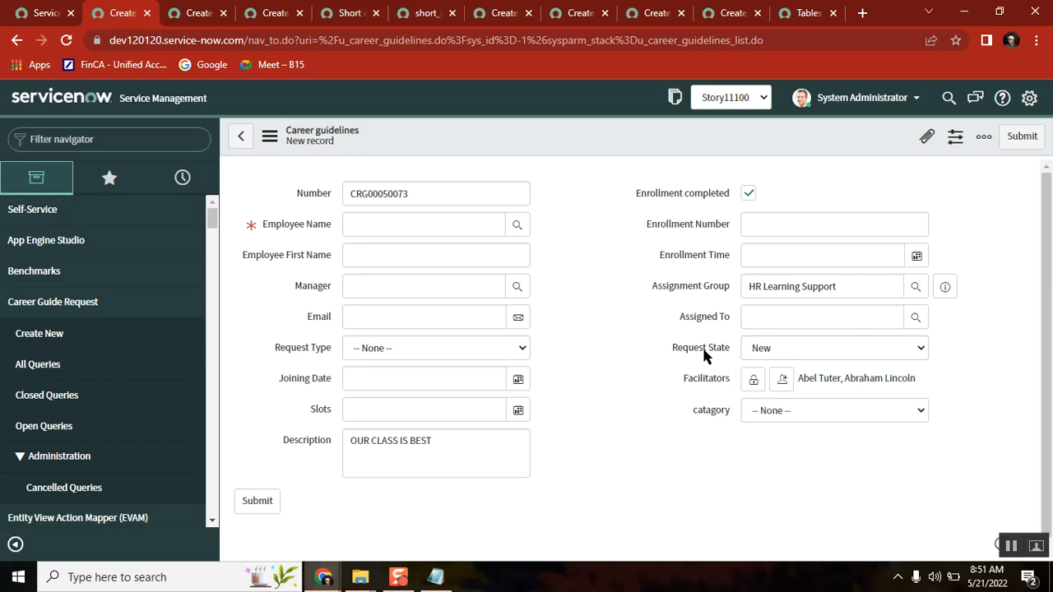
Step: Show the choice list records for the Request State field and return to the Career guidelines form
right_click(704, 353)
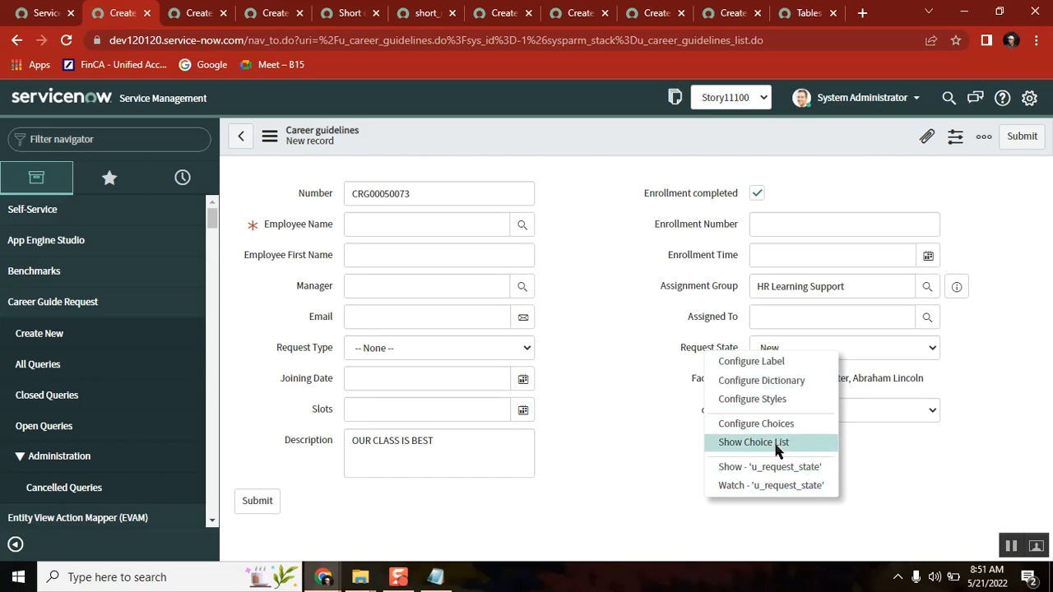
left_click(777, 444)
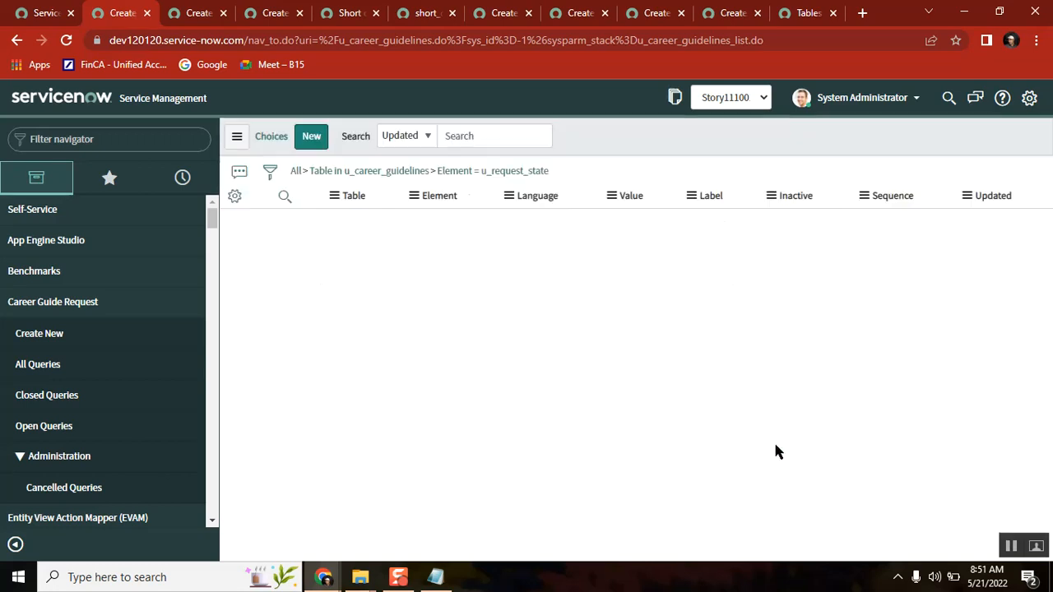
left_click(17, 39)
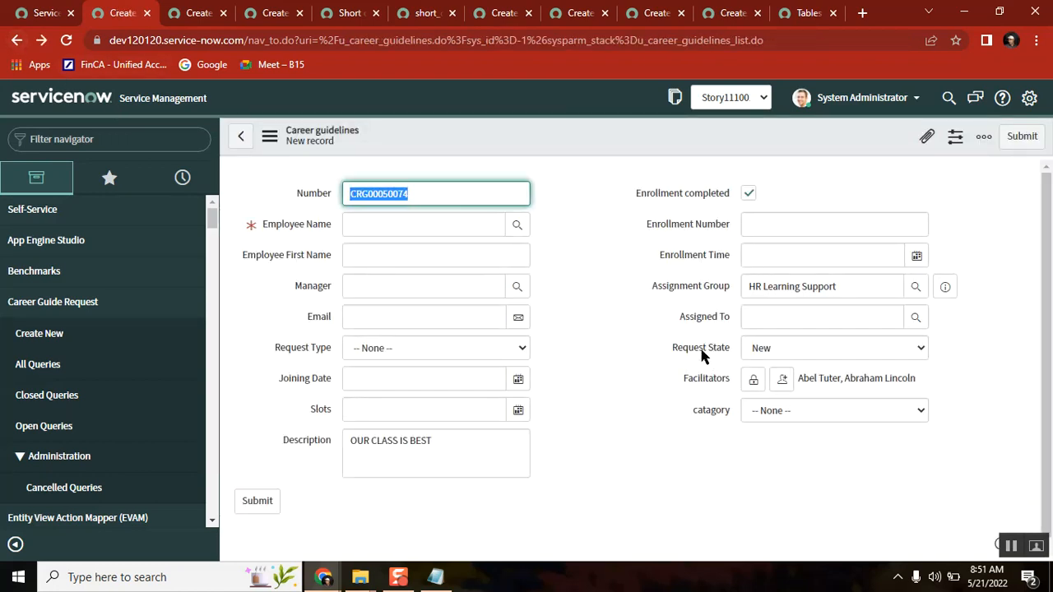
Step: Add a test choice carrying a person's name to the Request State field's choices on Career guidelines and save the configuration
right_click(701, 352)
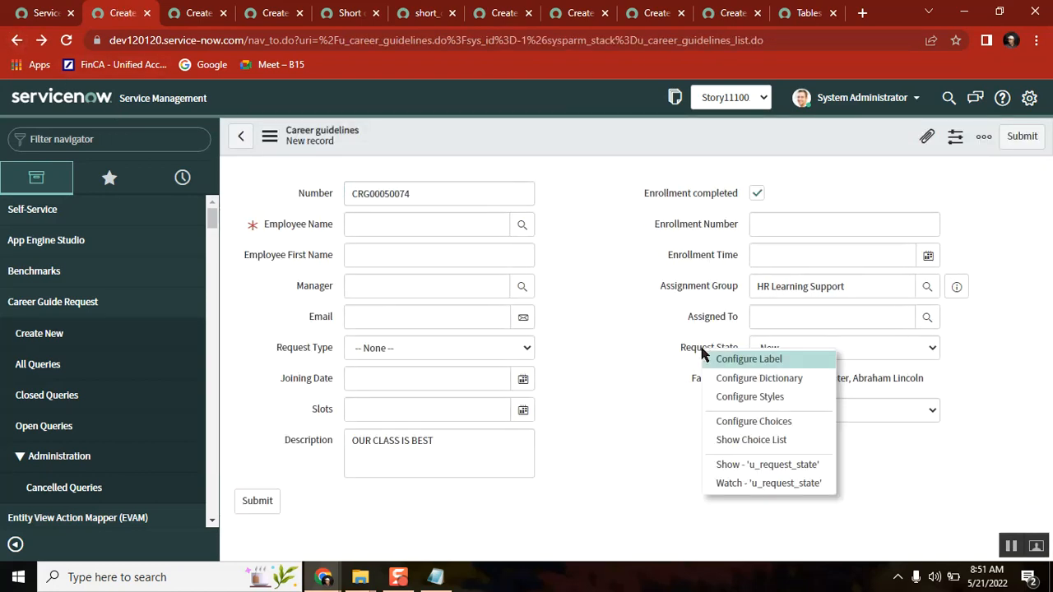
left_click(792, 417)
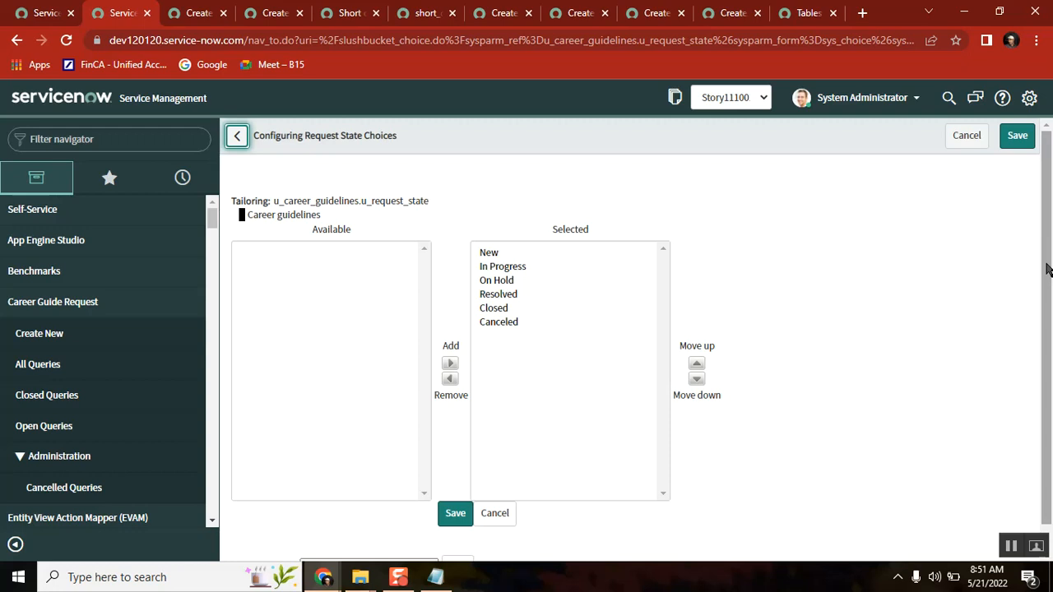
left_click_drag(1047, 270, 1047, 295)
left_click(380, 538)
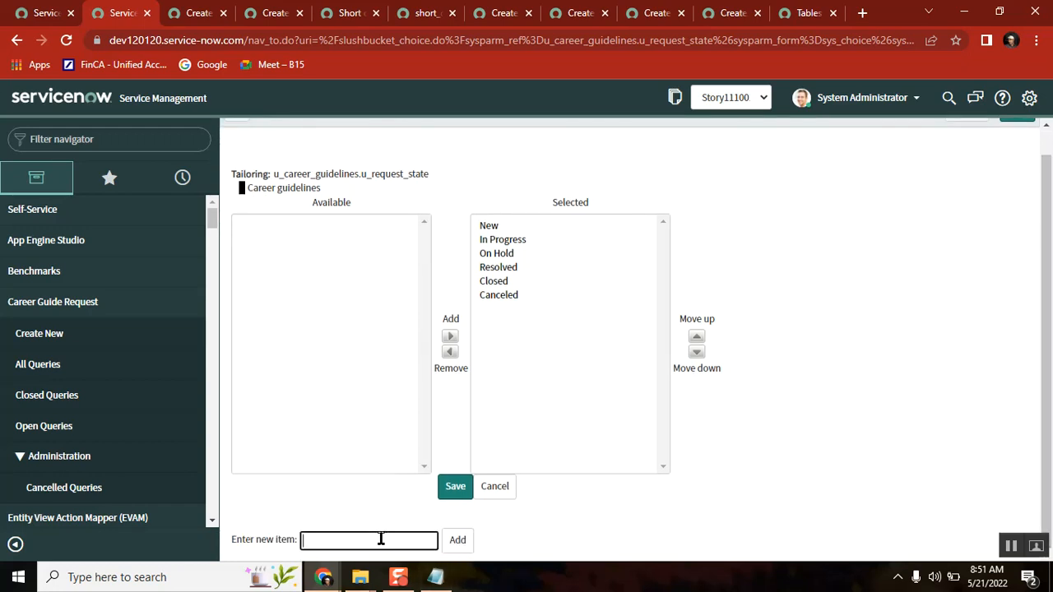
type("Test for sreenu garu")
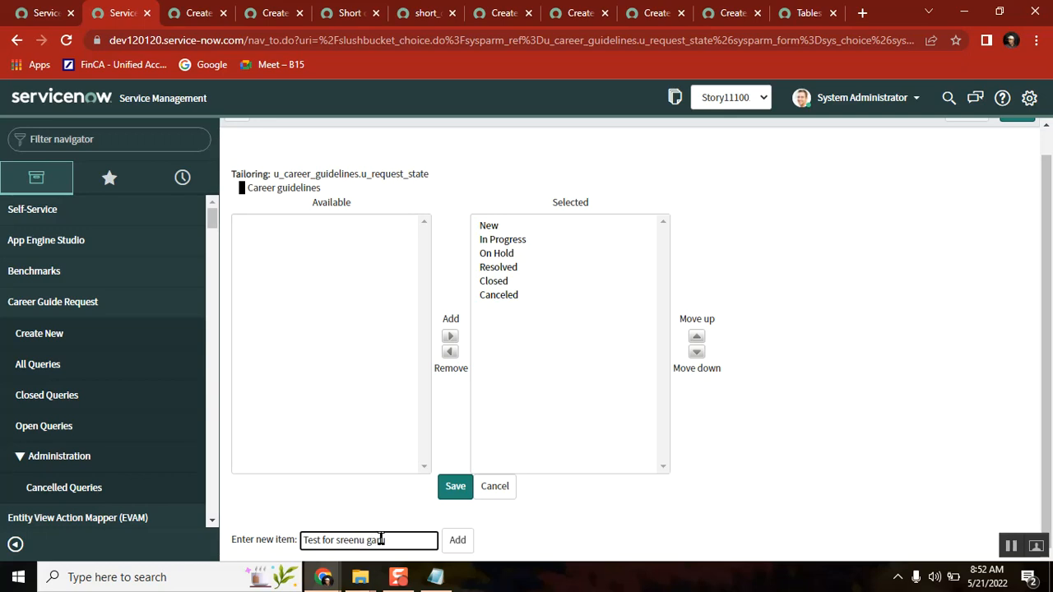
left_click(456, 542)
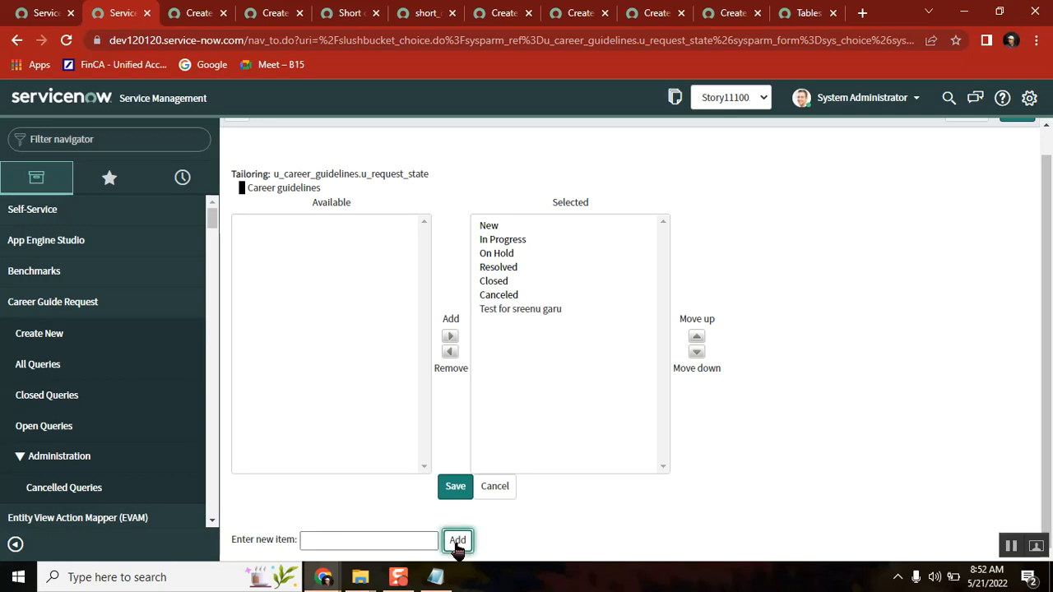
scroll(1046, 141, "up", 2)
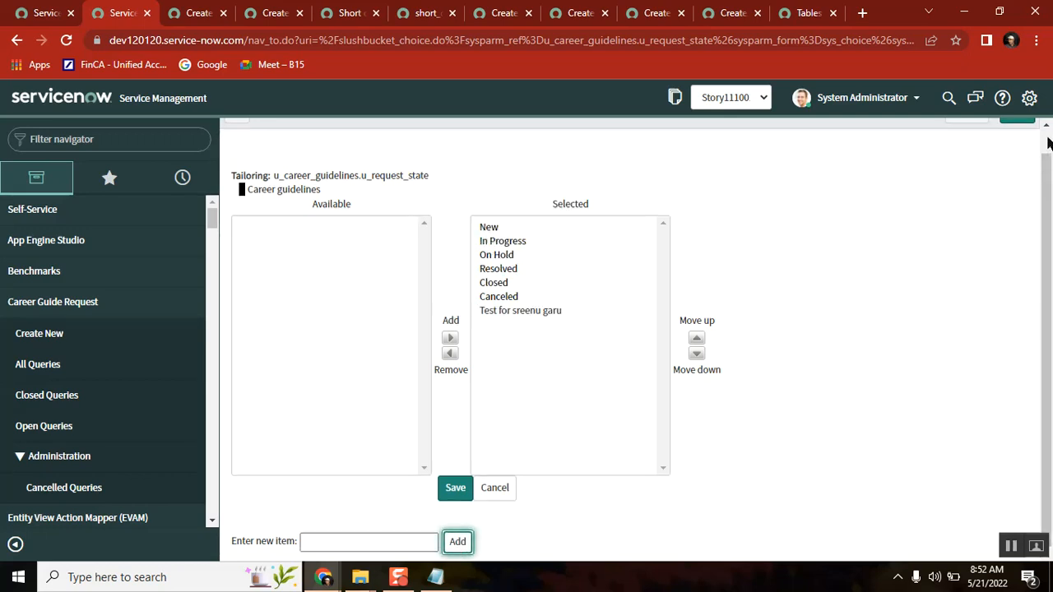
left_click(1018, 136)
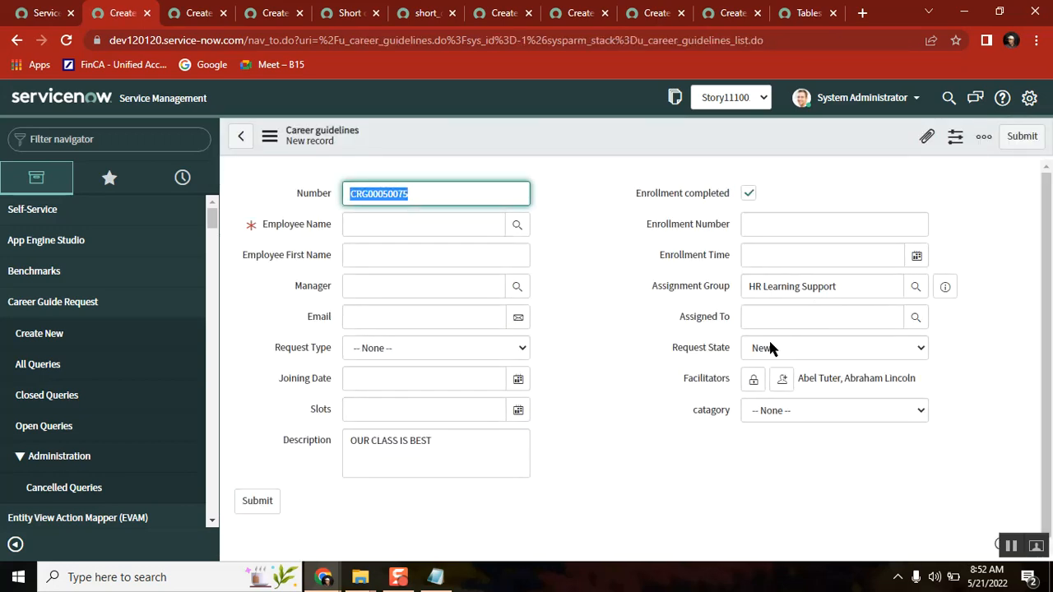
Step: Examine the Request State options on the form, reload the page and check them again, leaving New selected
left_click(770, 348)
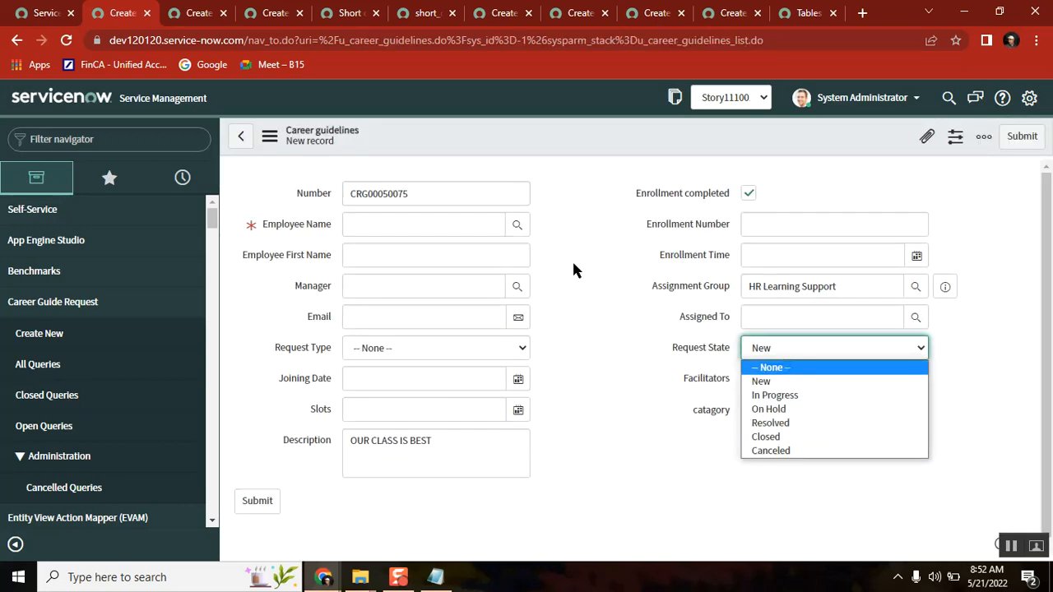
left_click(594, 346)
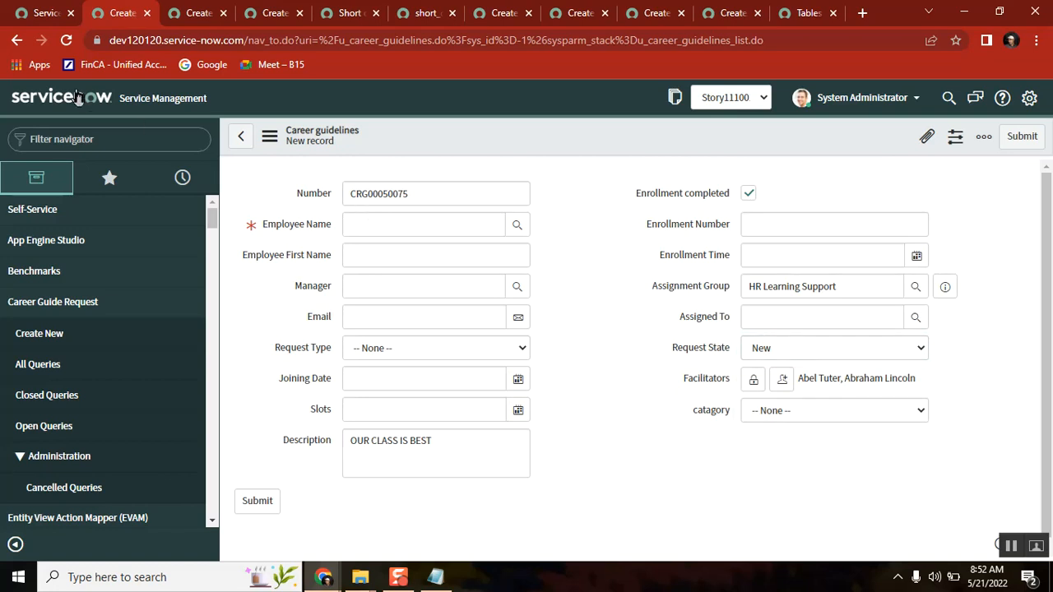
left_click(67, 43)
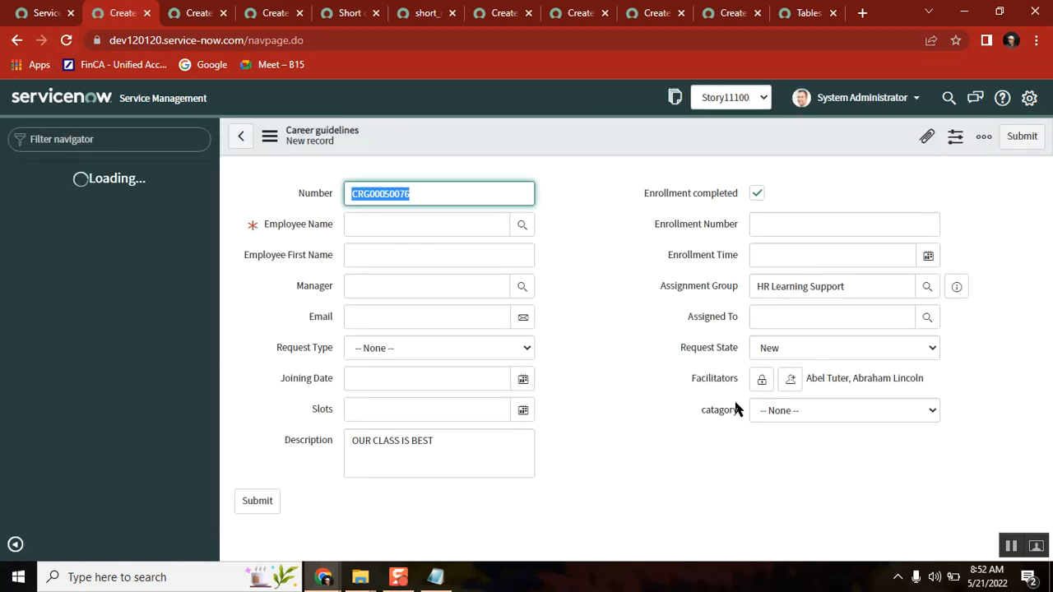
left_click(760, 348)
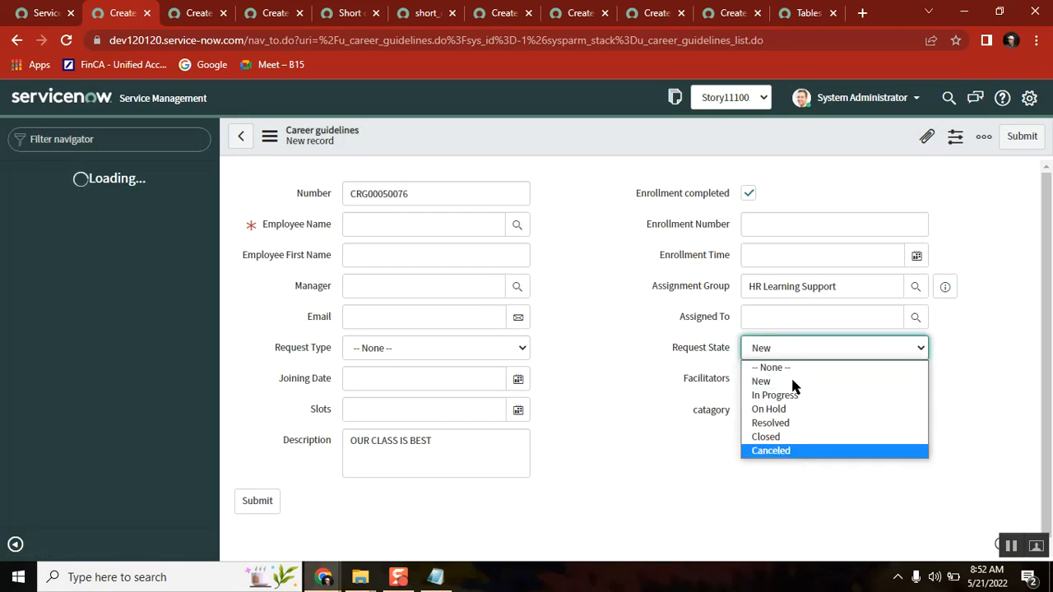
left_click(794, 381)
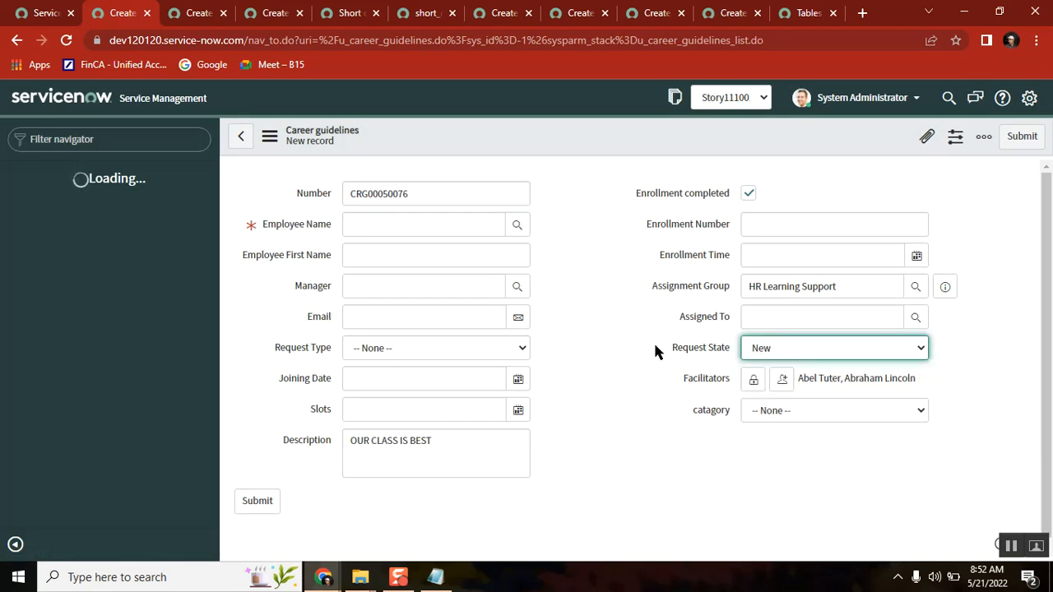
Step: Move the new test choice up two places in the Request State choices, placing it directly above Closed, and save
right_click(705, 350)
left_click(777, 428)
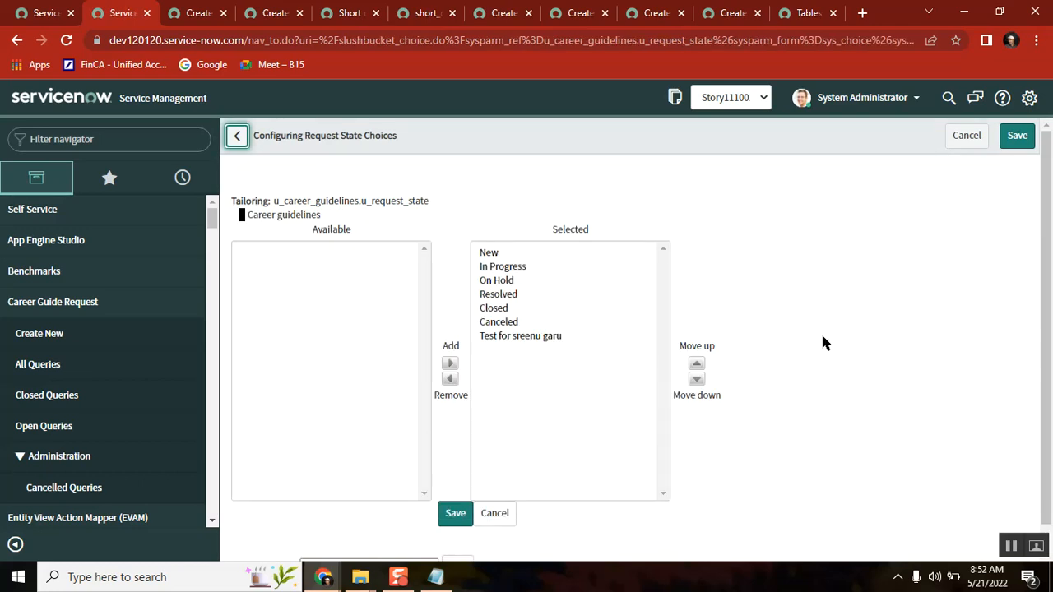
scroll(607, 368, "down", 1)
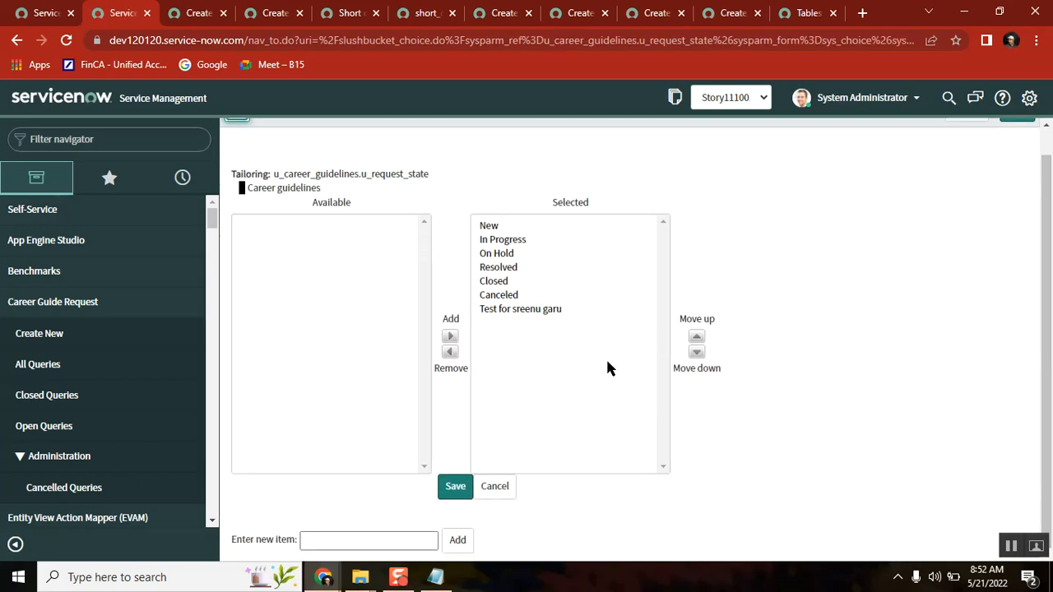
left_click(504, 310)
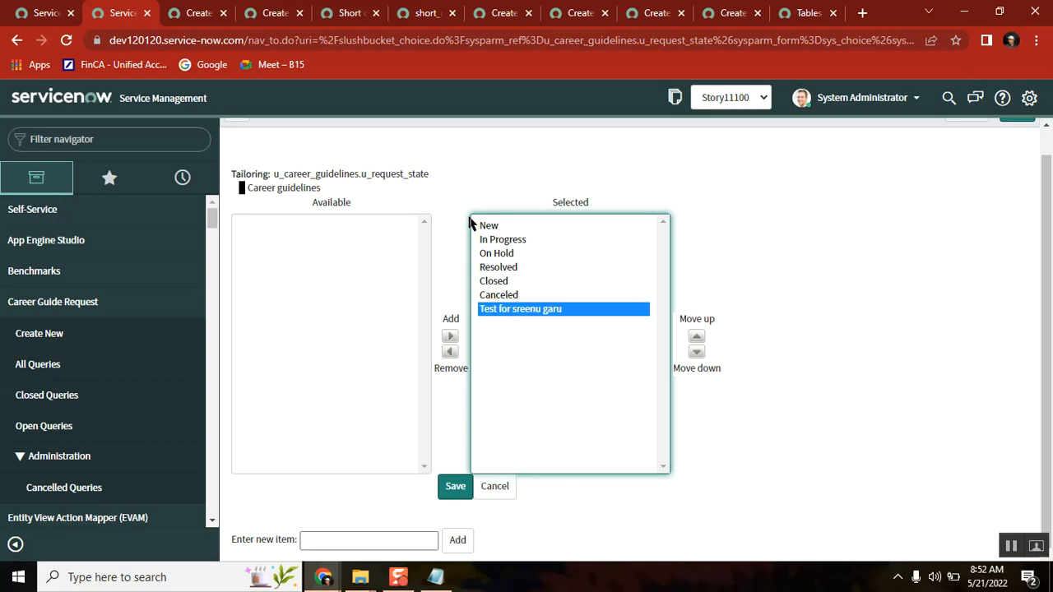
double_click(425, 172)
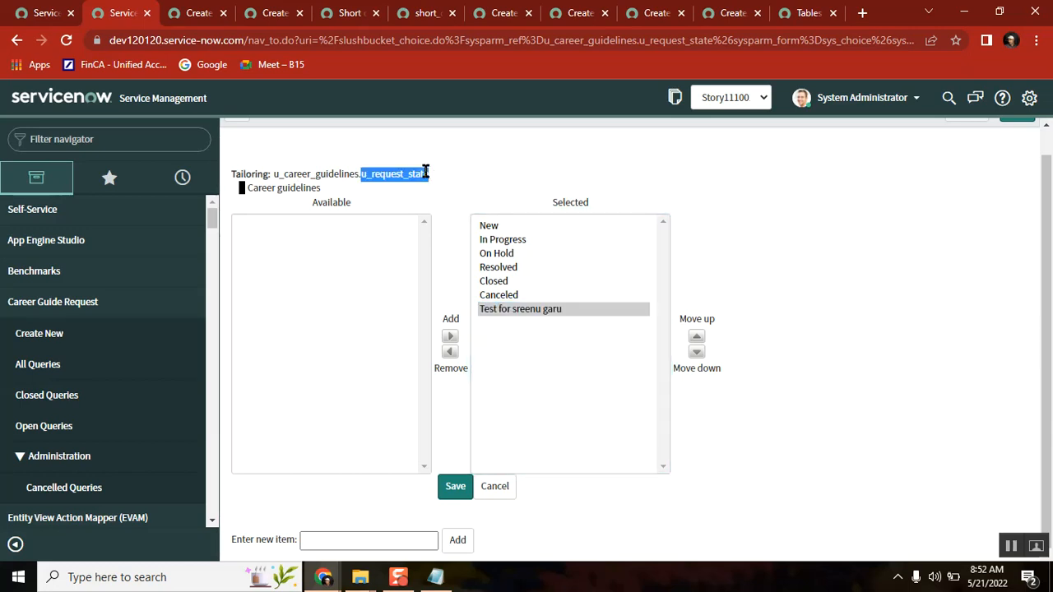
left_click(697, 336)
left_click(696, 337)
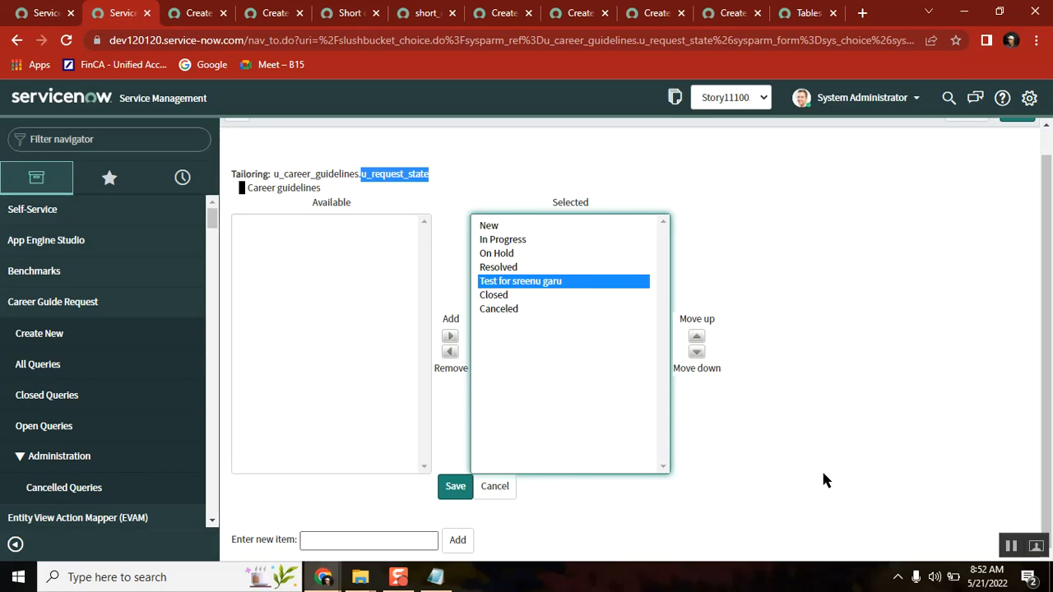
left_click(1047, 140)
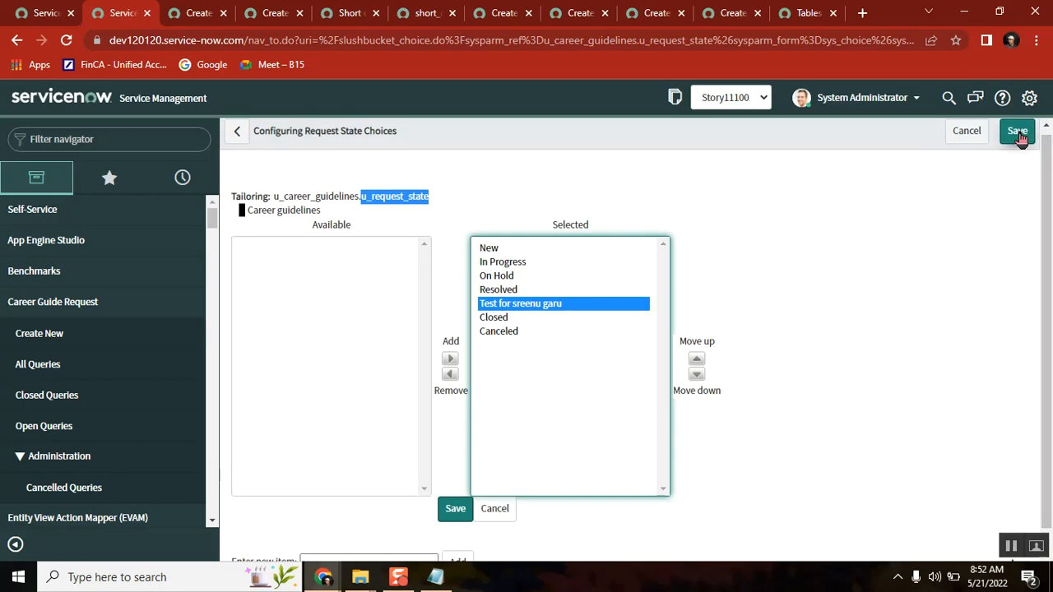
left_click(1016, 131)
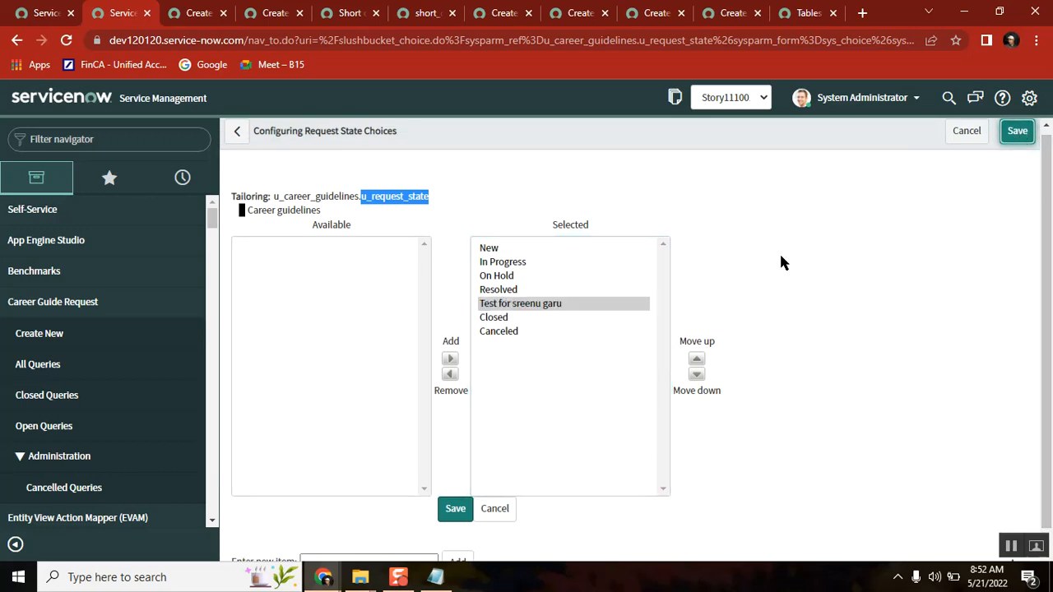
Step: Check the Request State options on the form and examine the test choice's record in the field's choice list
left_click(793, 348)
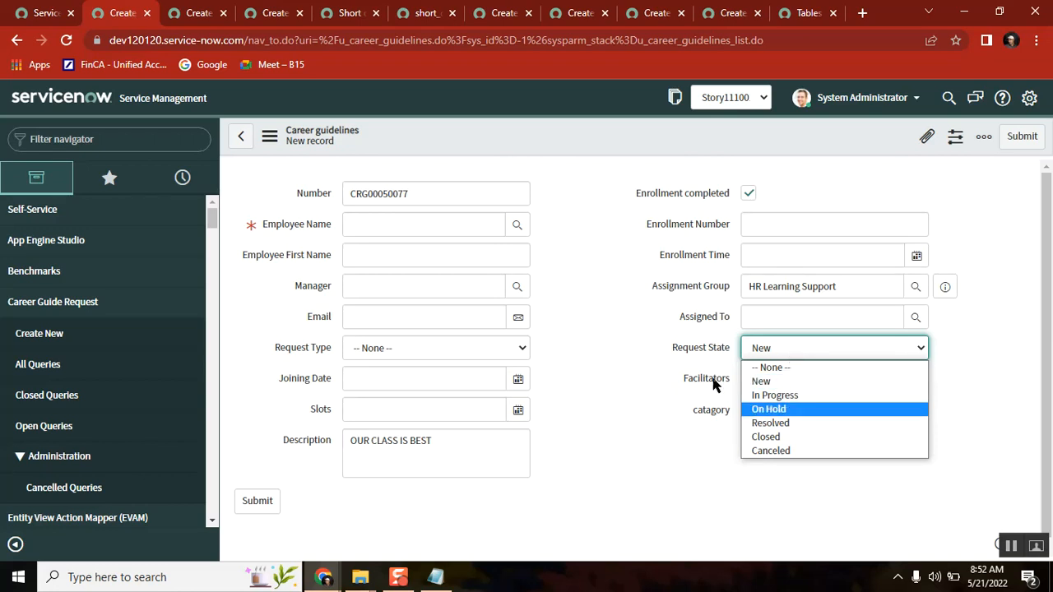
left_click(693, 352)
right_click(693, 352)
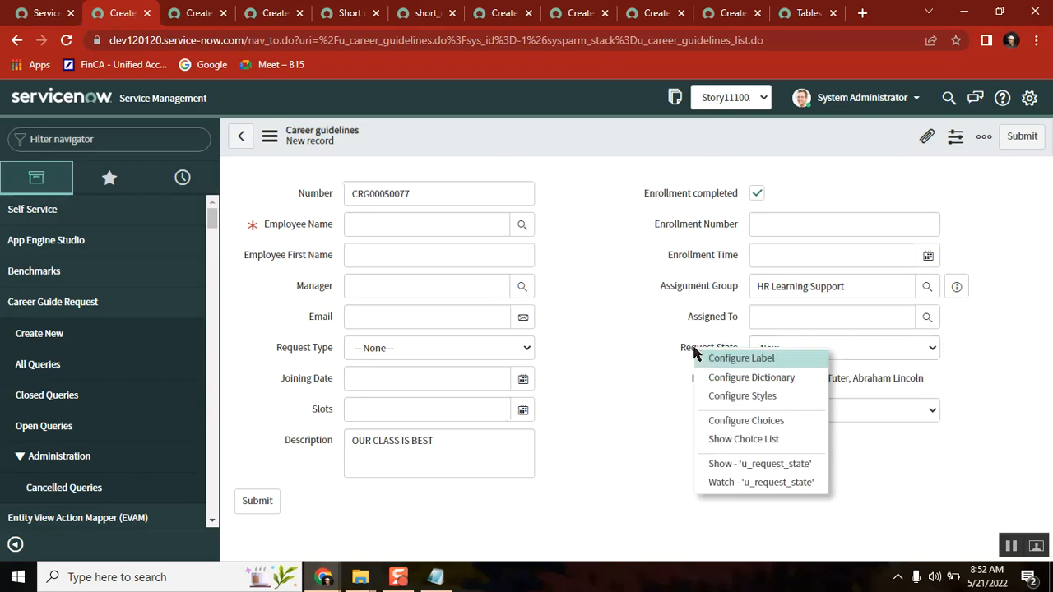
left_click(745, 440)
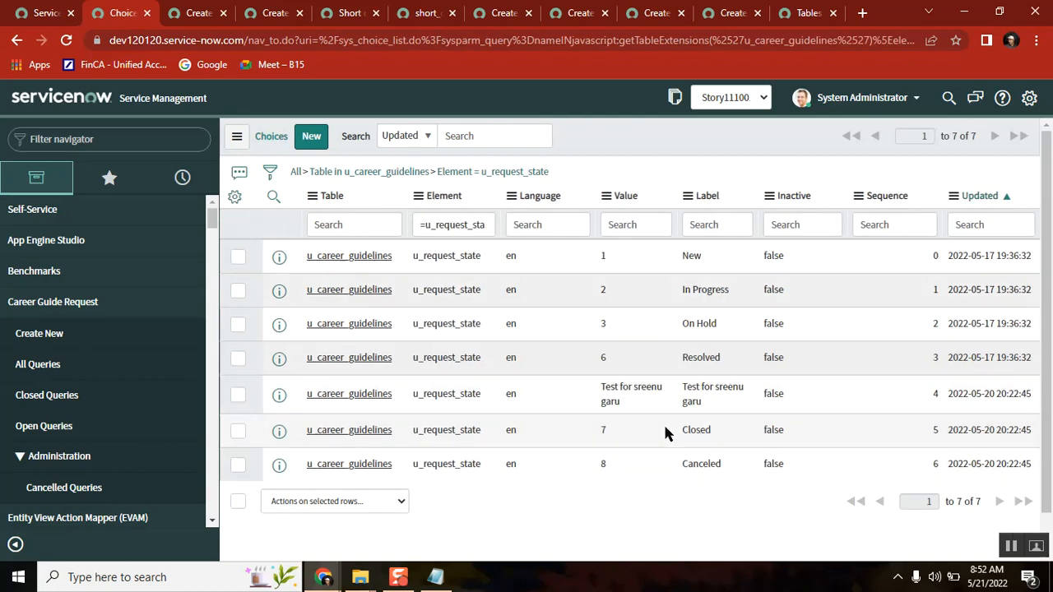
left_click(963, 396)
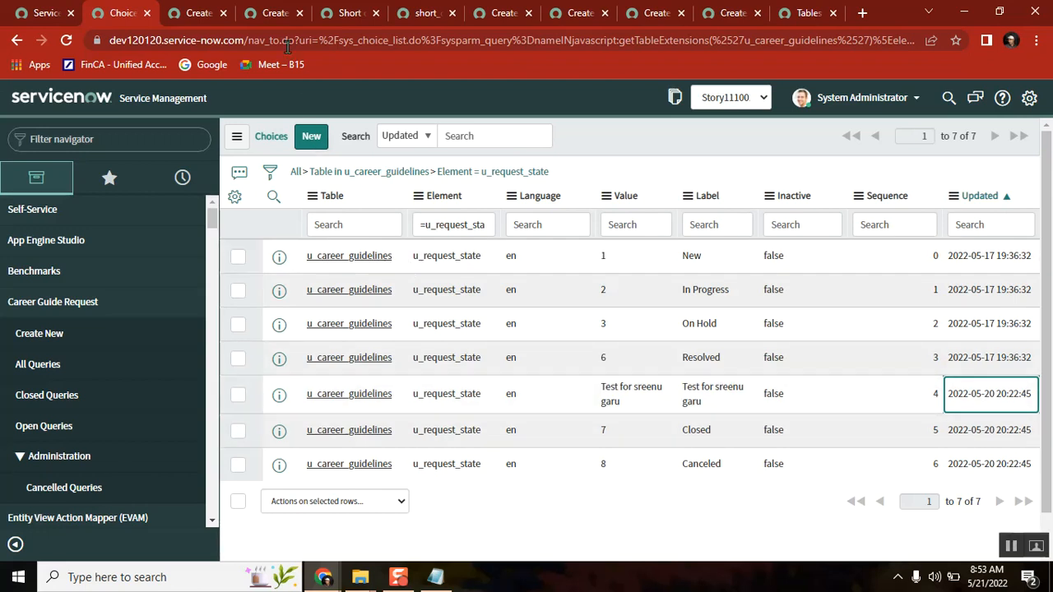
double_click(371, 41)
left_click_drag(712, 394, 640, 387)
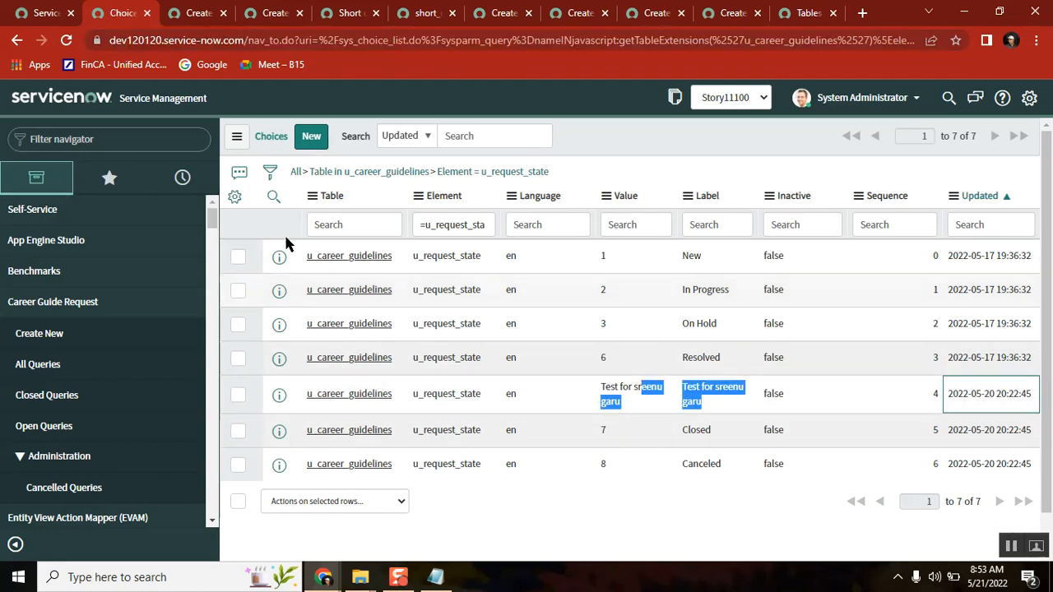
Step: Return to the new Career guidelines form and recheck the Request State options without changing the selection
left_click(17, 42)
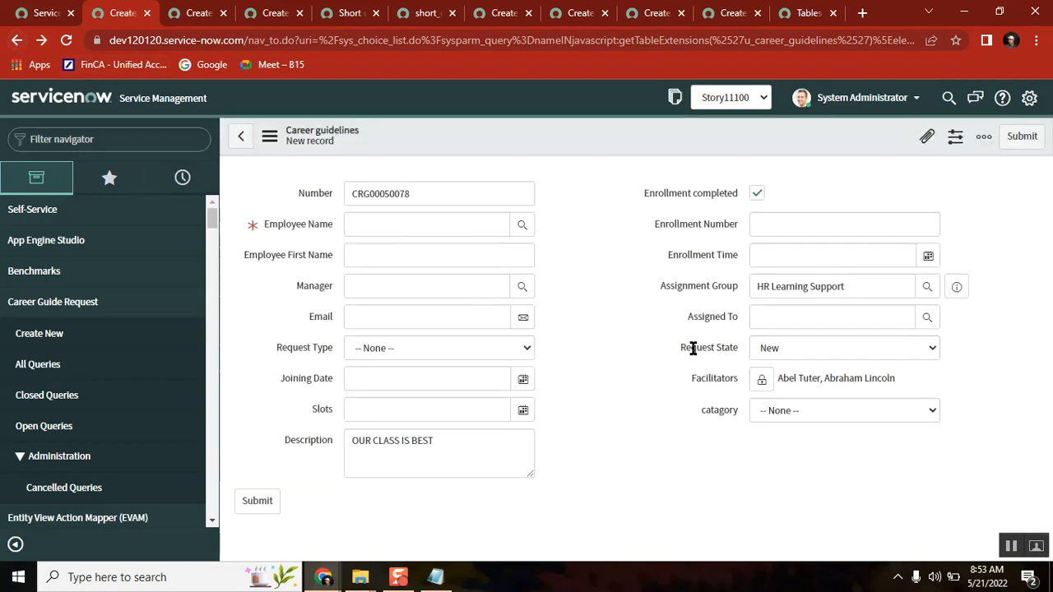
left_click(778, 349)
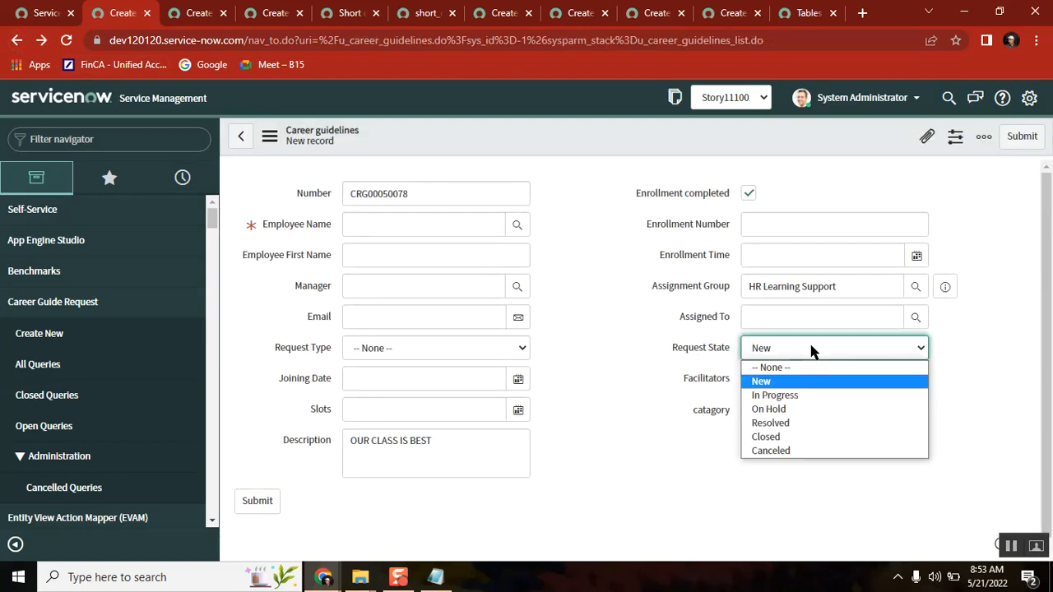
left_click(703, 351)
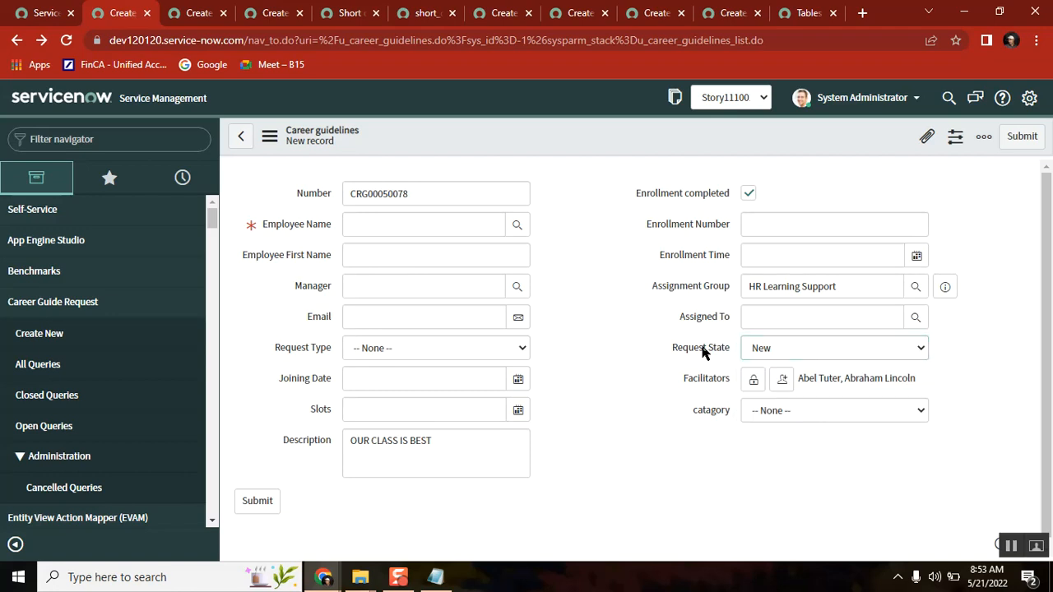
Step: Try to create another Request State choice named "test 2" and save the choice configuration
right_click(703, 351)
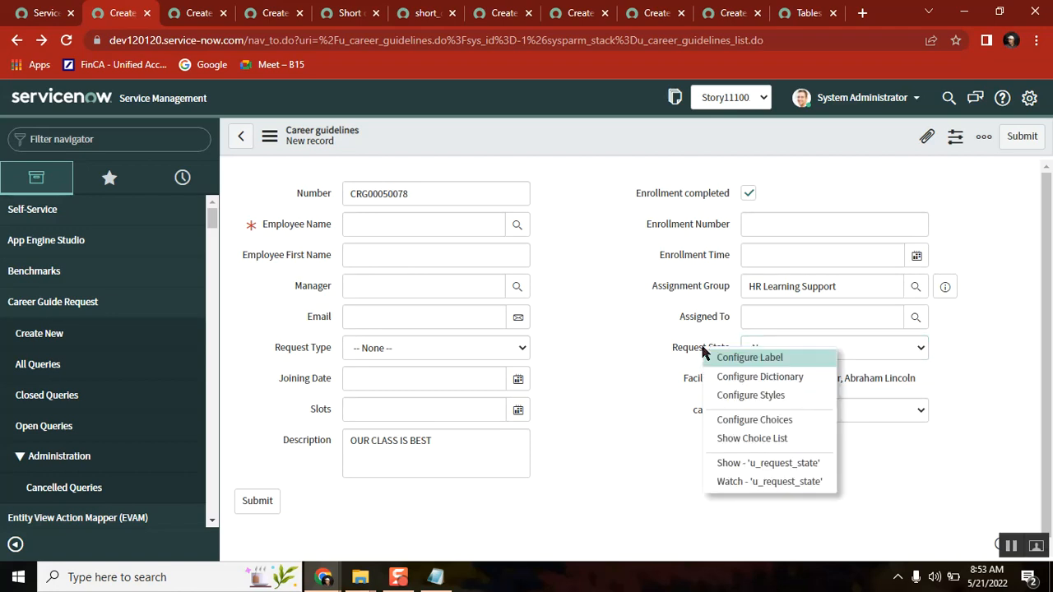
left_click(746, 421)
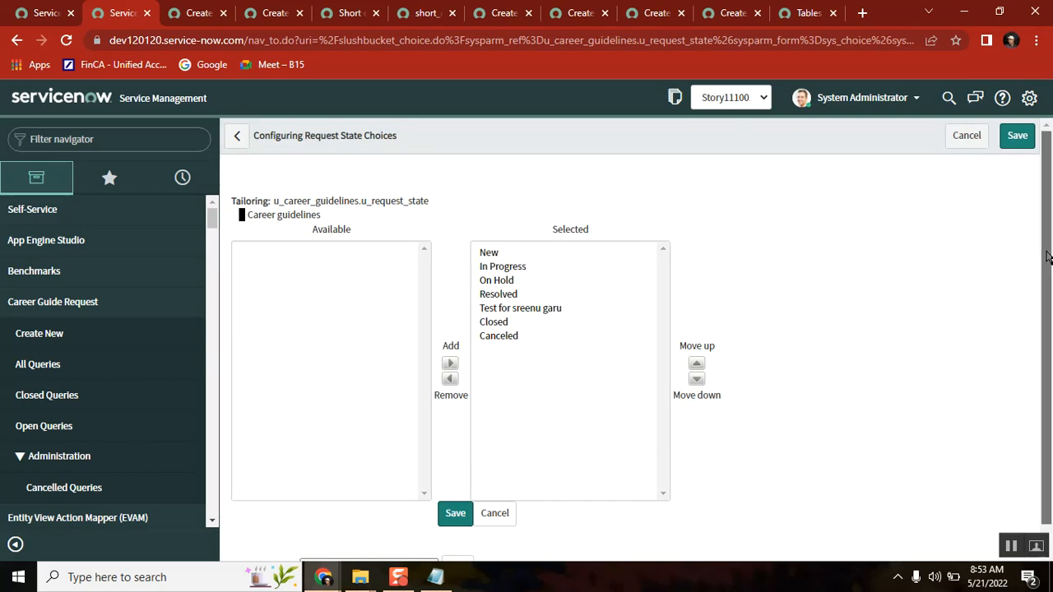
left_click_drag(1048, 260, 1051, 352)
left_click(513, 281)
left_click(363, 546)
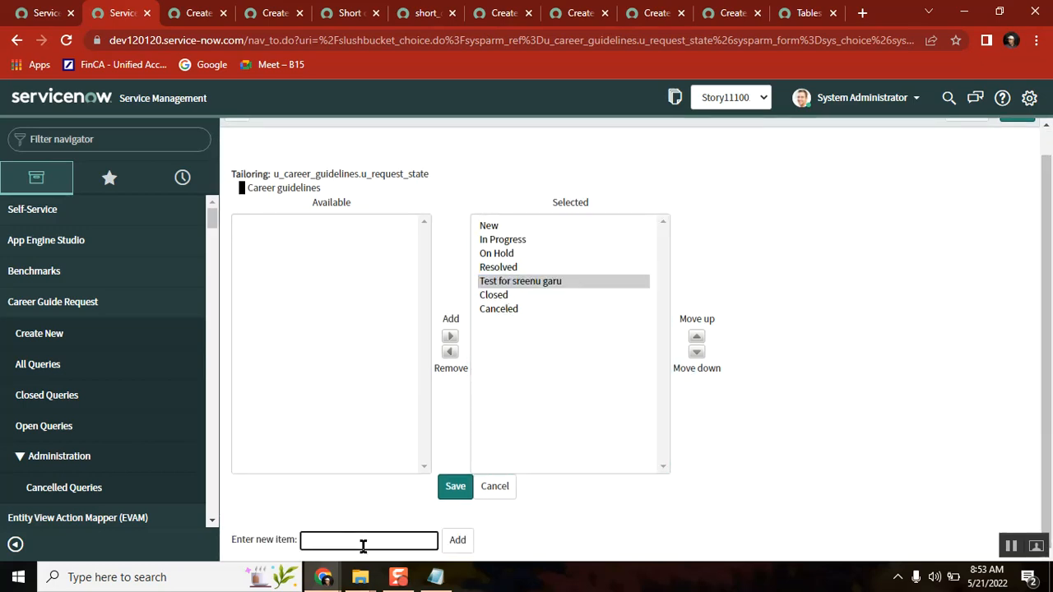
type("test 2")
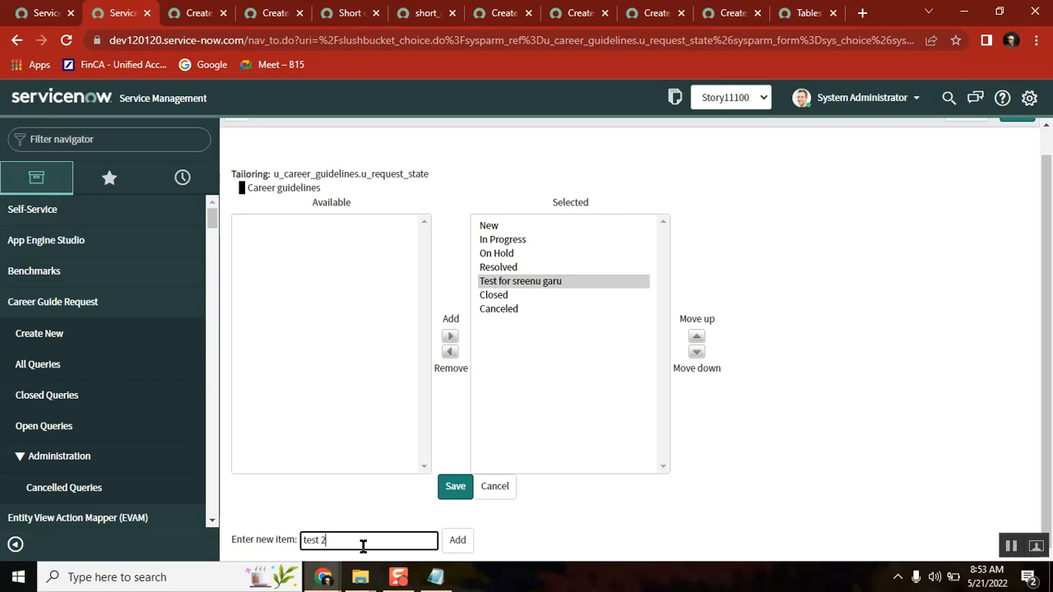
left_click(457, 495)
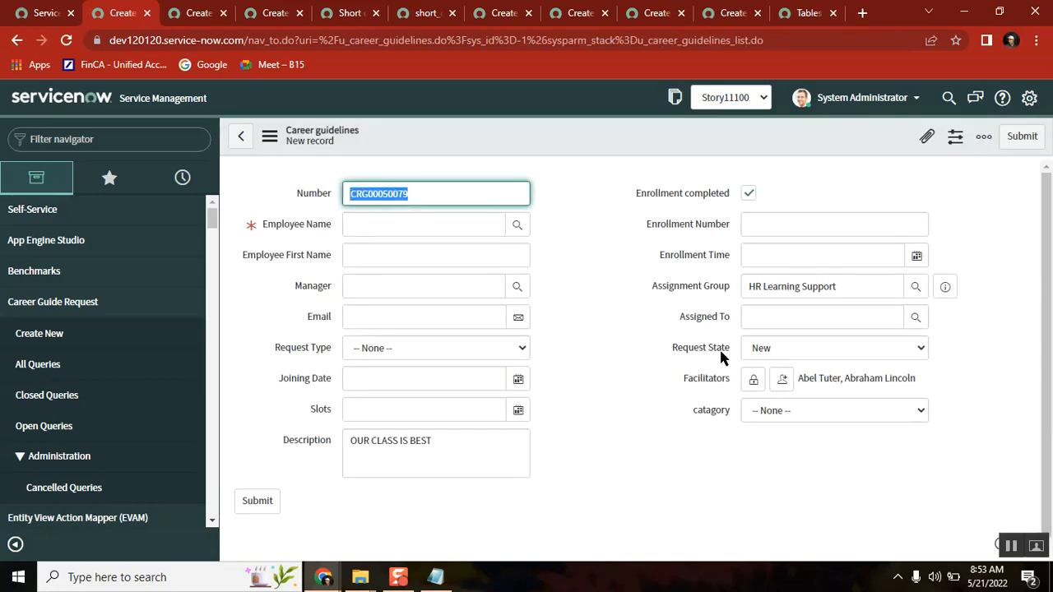
Step: Check the Request State options on the form for the second test choice and reopen the field's choice configuration
left_click(794, 344)
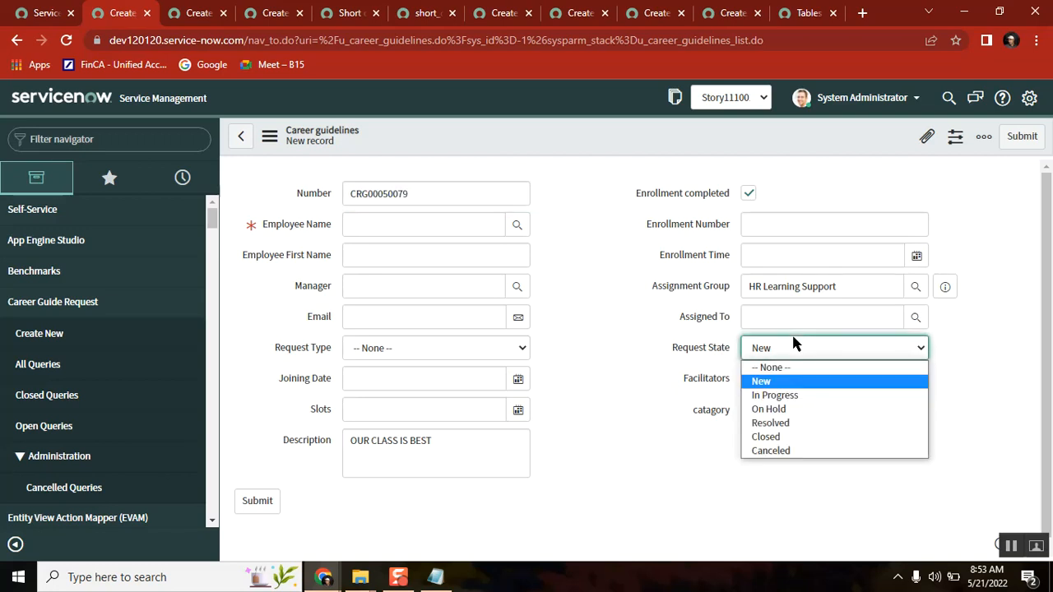
left_click(712, 351)
right_click(712, 351)
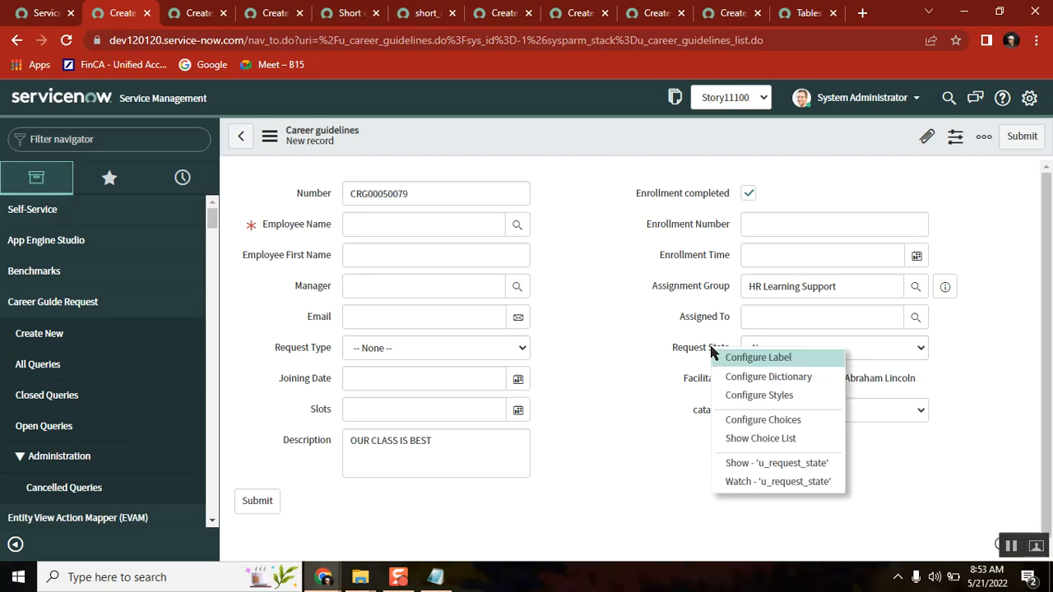
left_click(787, 421)
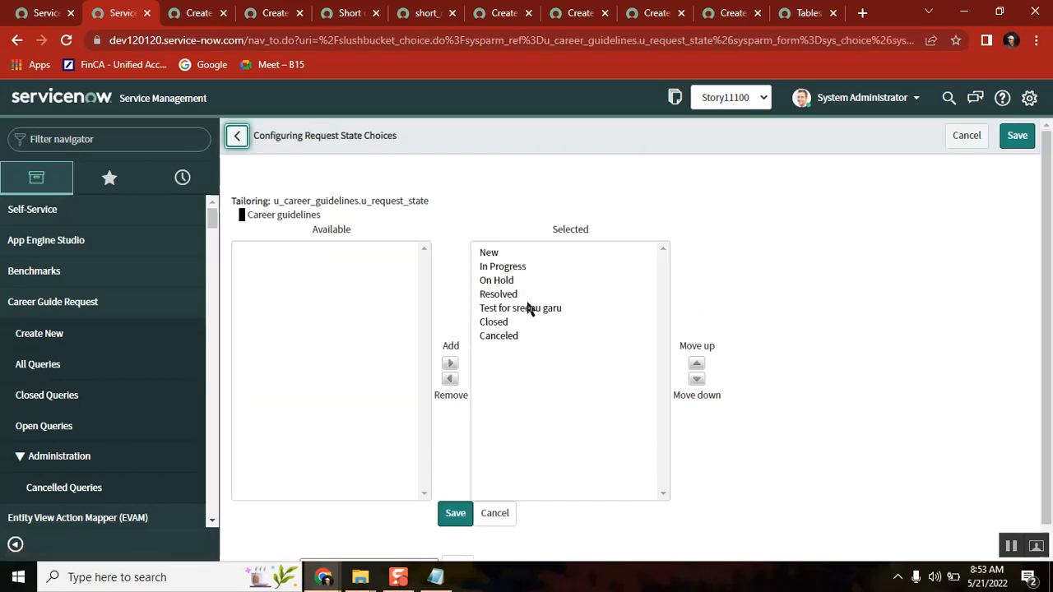
Step: Add a "test 2" choice to Request State, place it directly after Resolved, and save the choice configuration
left_click_drag(1049, 246, 1050, 360)
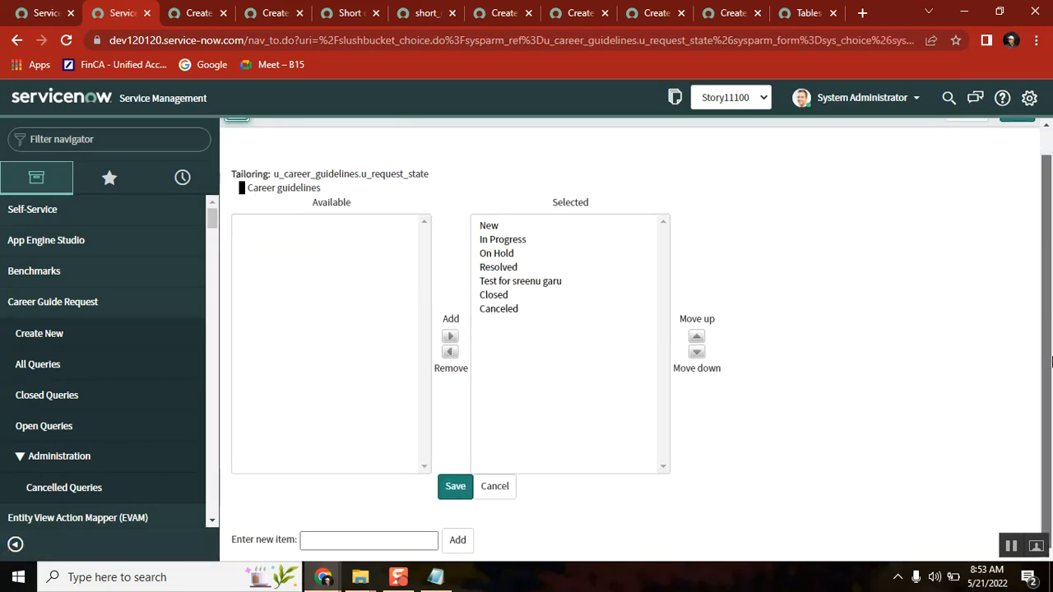
left_click(394, 539)
type("test")
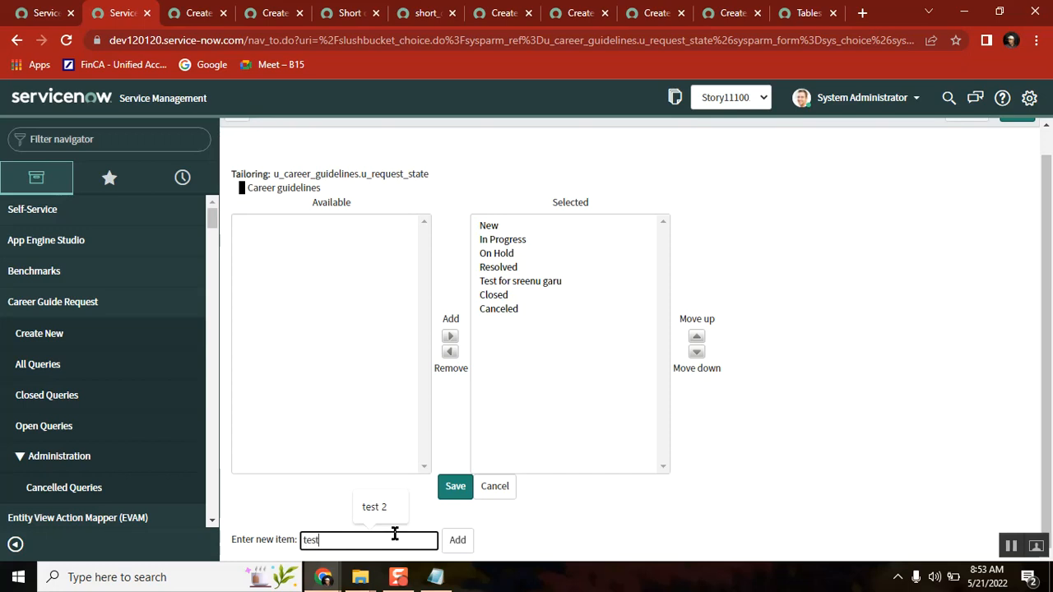
type(" 2")
left_click(447, 542)
left_click(491, 323)
left_click(697, 337)
left_click(696, 338)
left_click(697, 337)
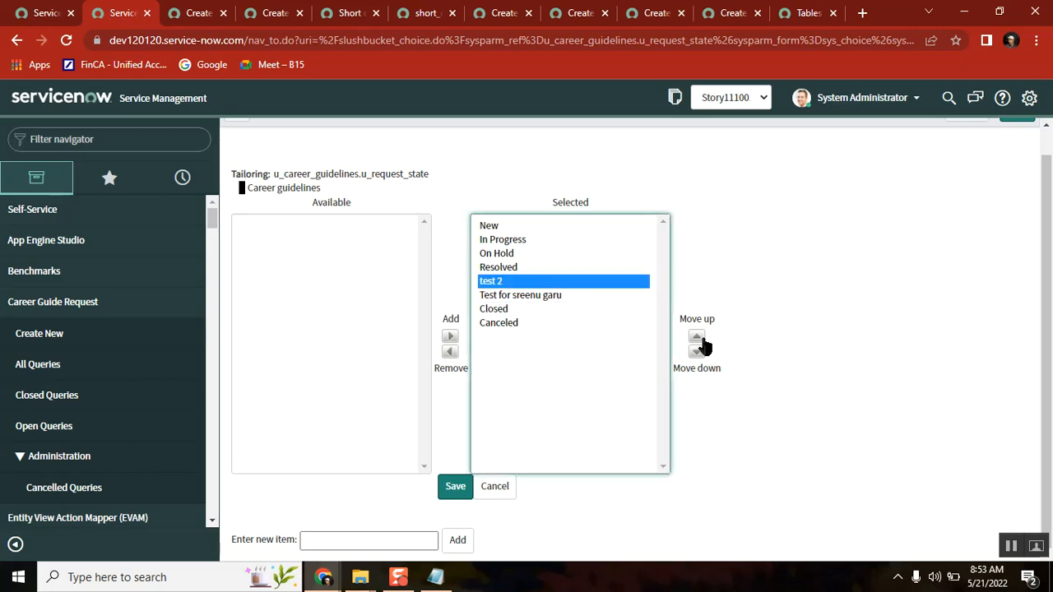
left_click(452, 494)
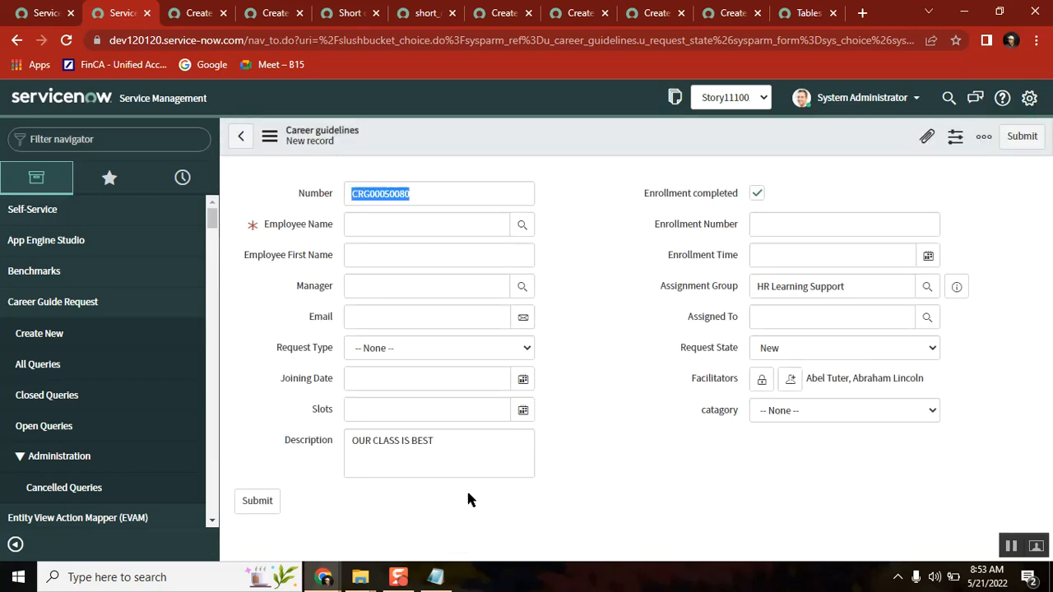
Step: Check the Request State options on the Career guidelines form and open the choices in the field's dictionary entry
left_click(796, 352)
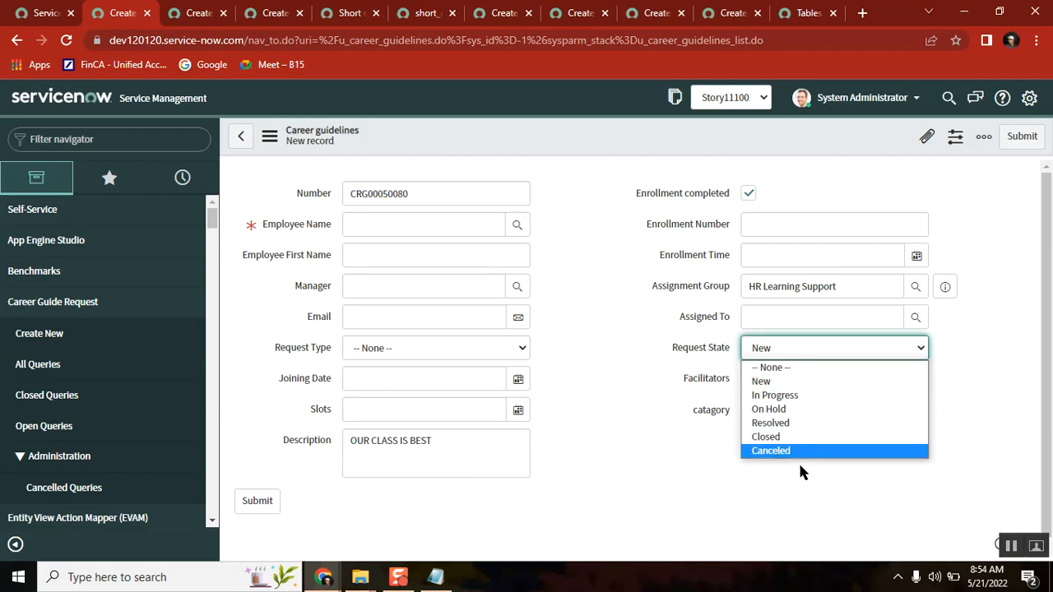
left_click(690, 352)
right_click(691, 352)
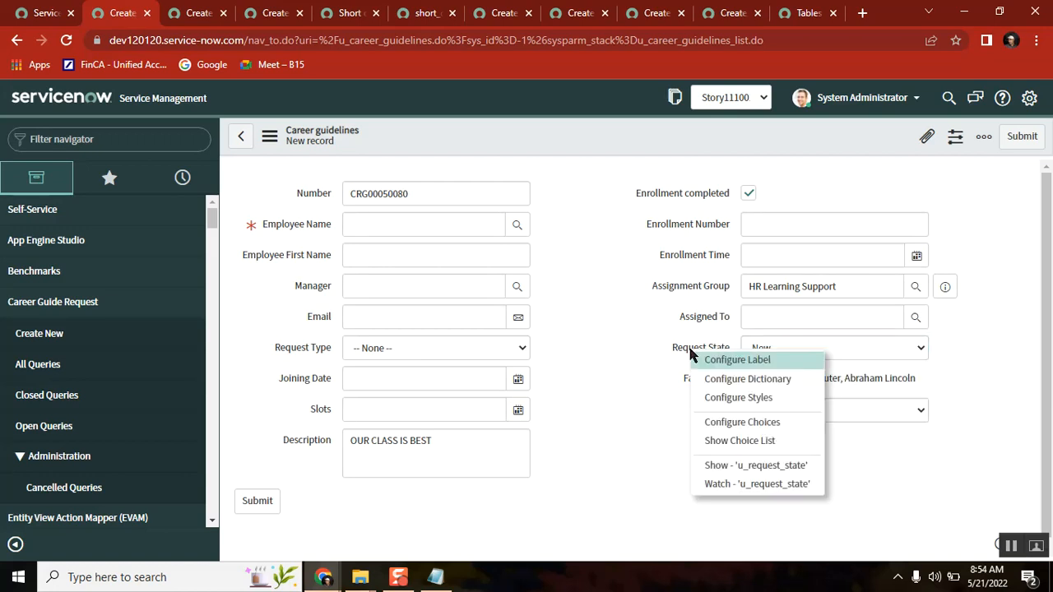
left_click(760, 384)
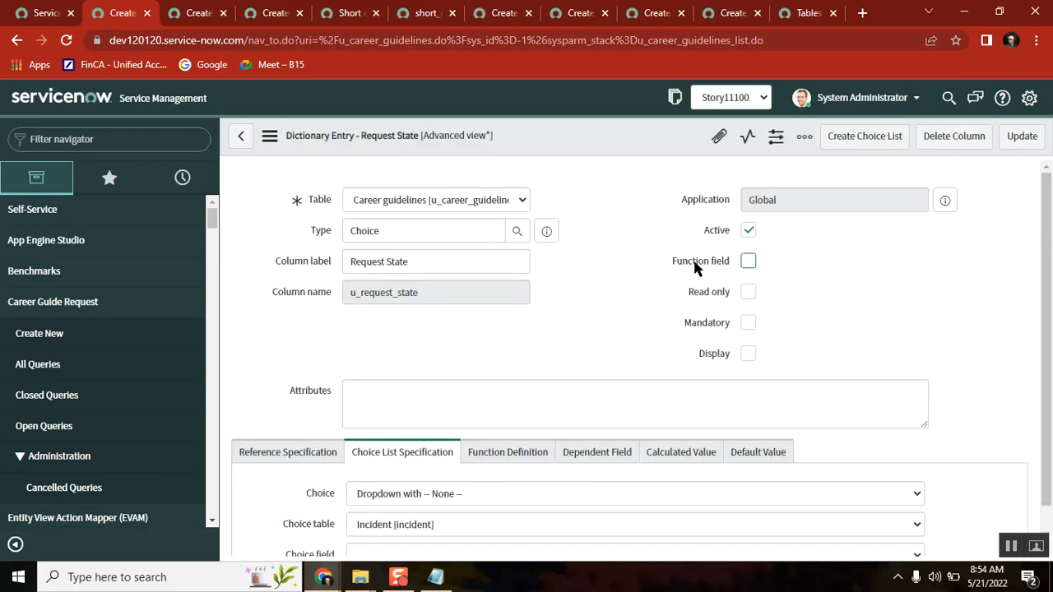
left_click_drag(1047, 212, 1046, 441)
left_click(337, 319)
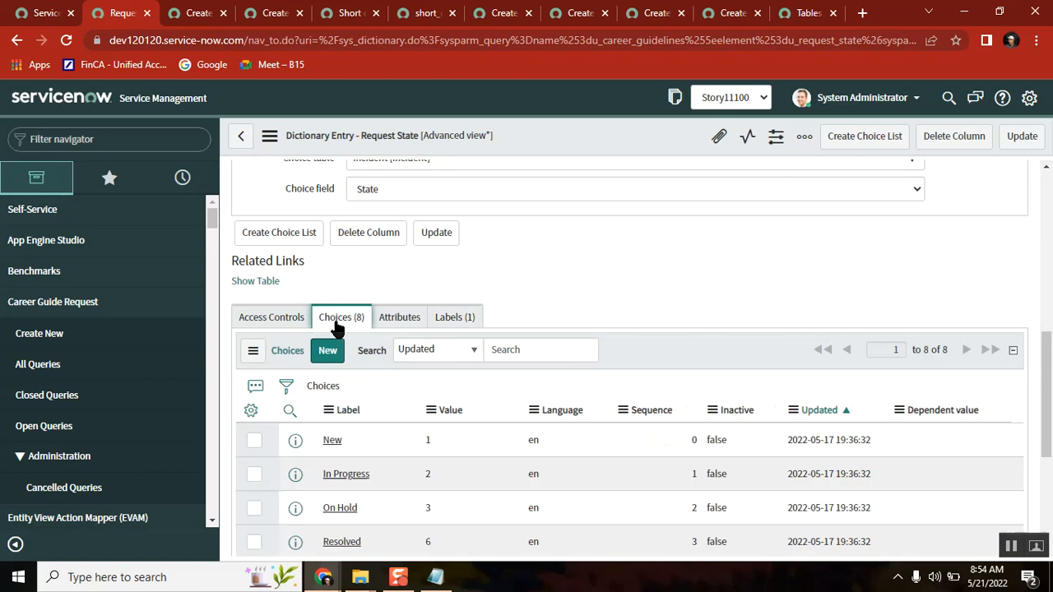
Step: Examine the Request State choice list specification and the Value and Inactive settings of the two test choices
left_click_drag(1046, 371, 1040, 230)
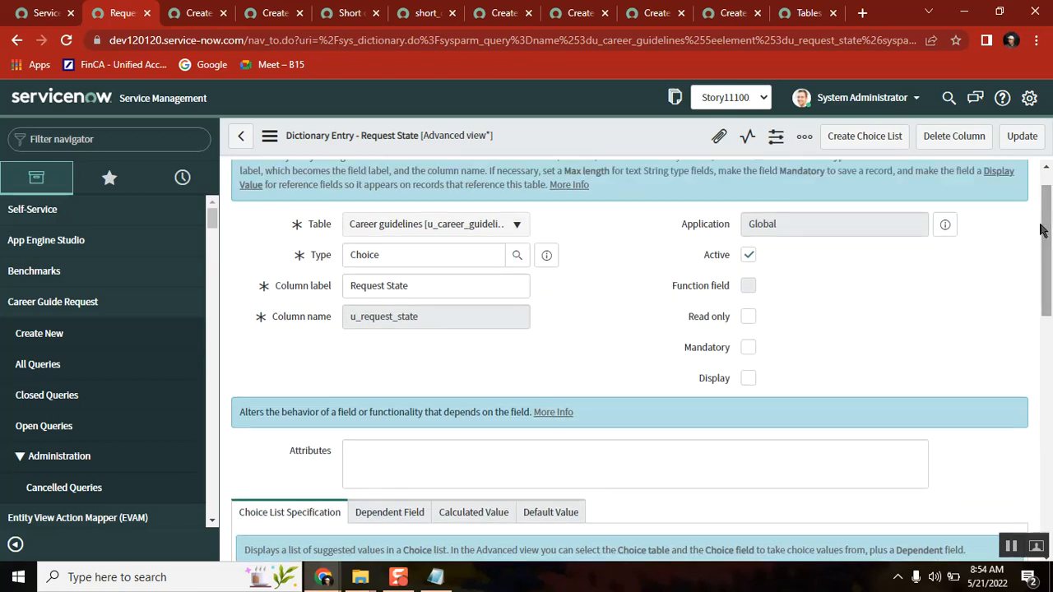
left_click_drag(1048, 206, 1049, 303)
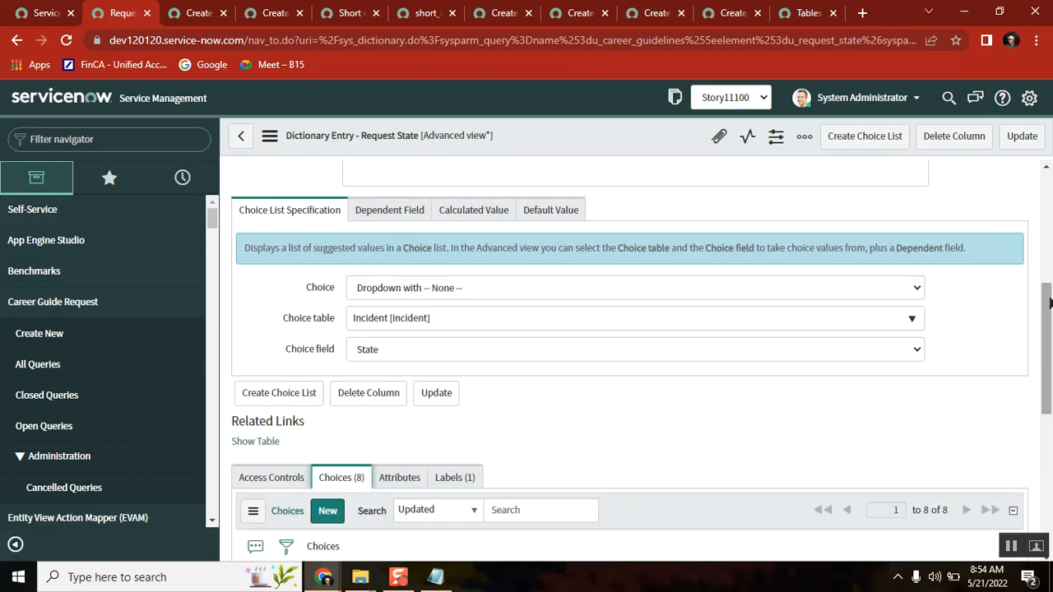
left_click_drag(1049, 303, 1050, 422)
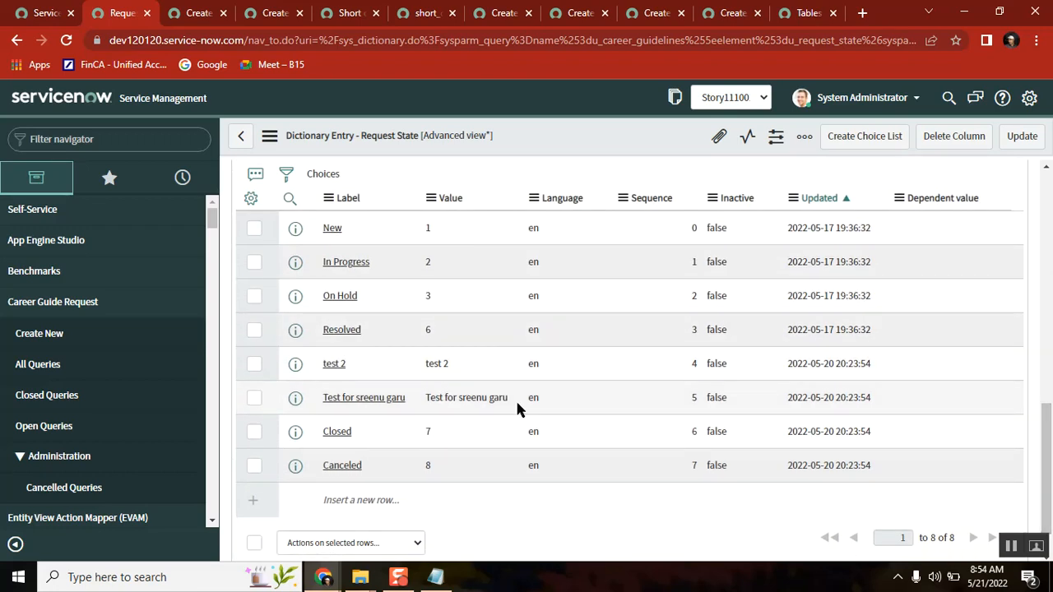
double_click(475, 398)
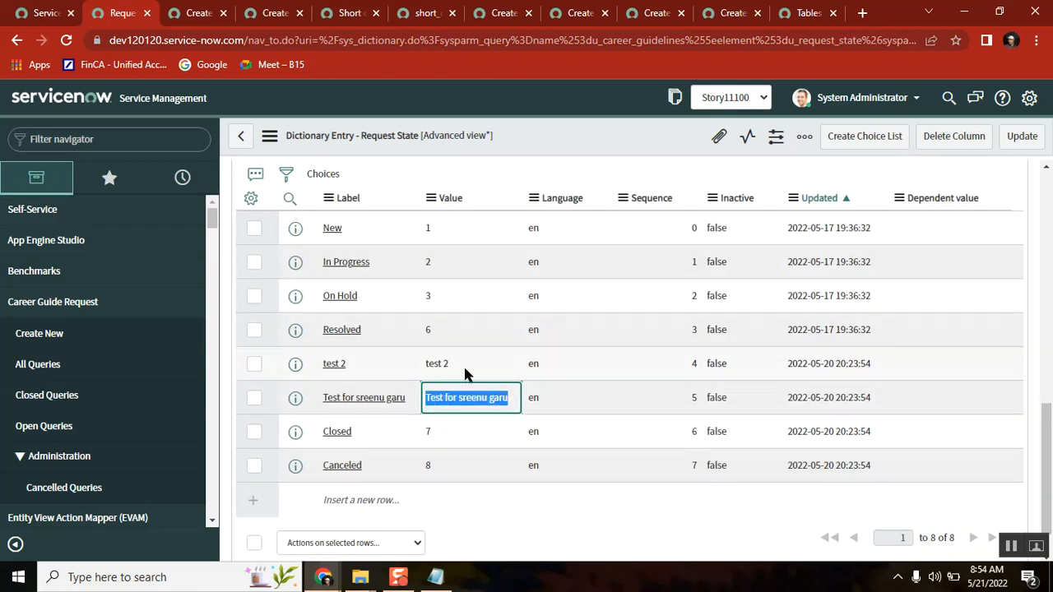
double_click(426, 366)
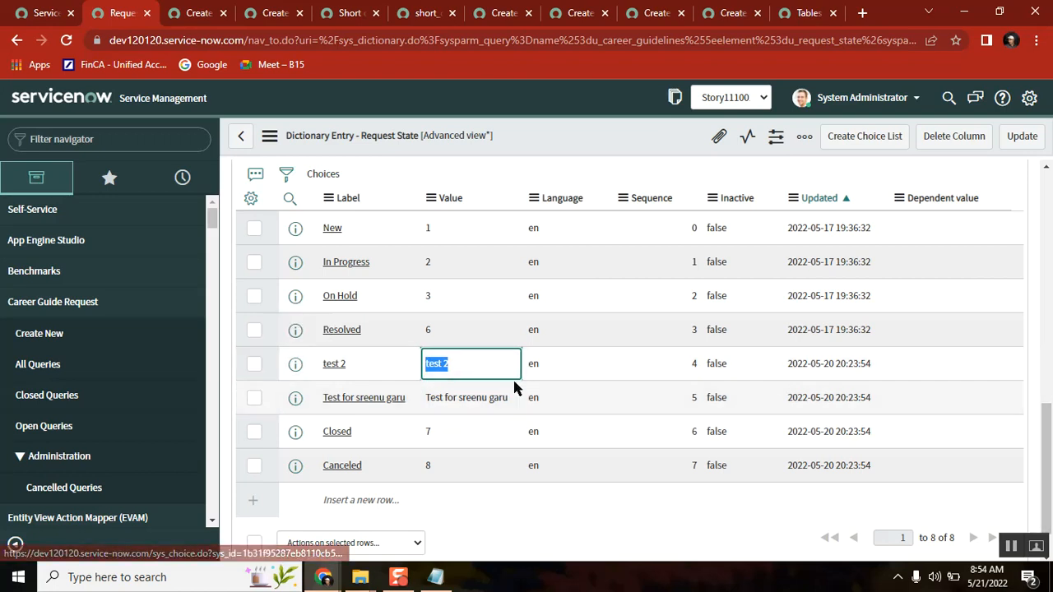
left_click_drag(1047, 415, 1046, 404)
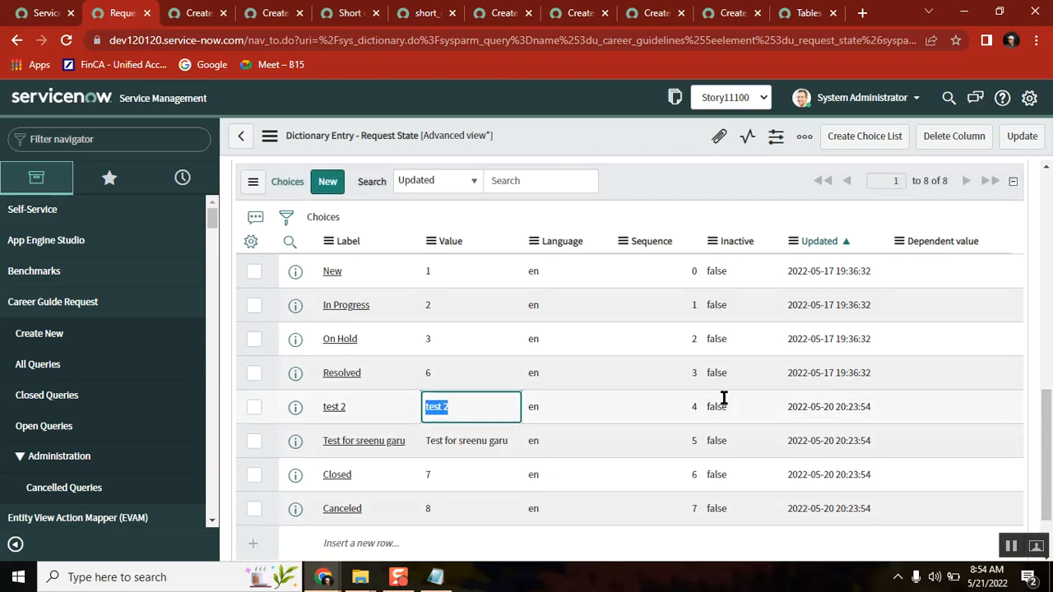
double_click(738, 434)
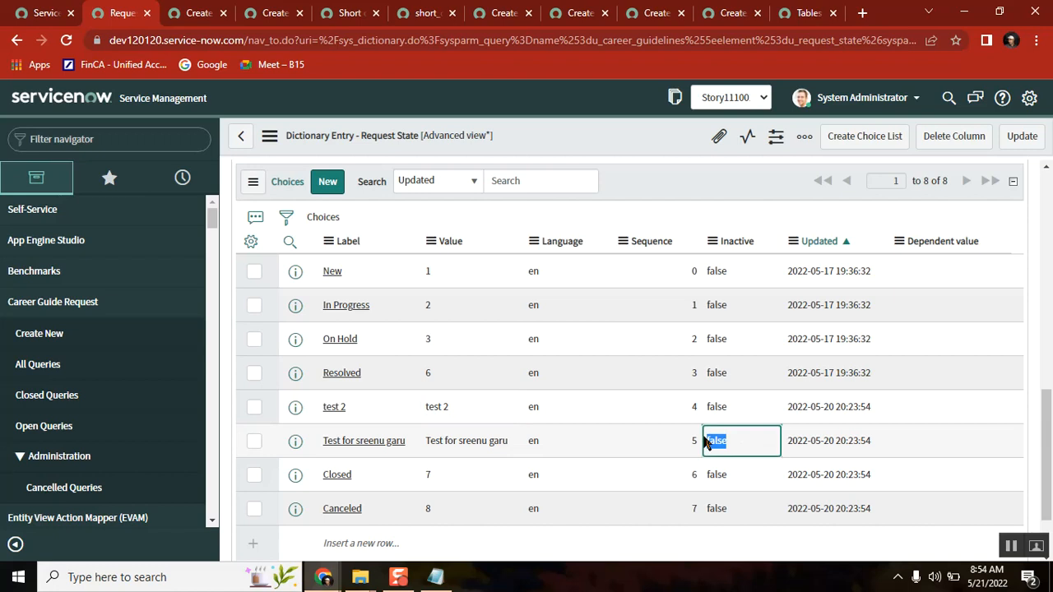
double_click(716, 406)
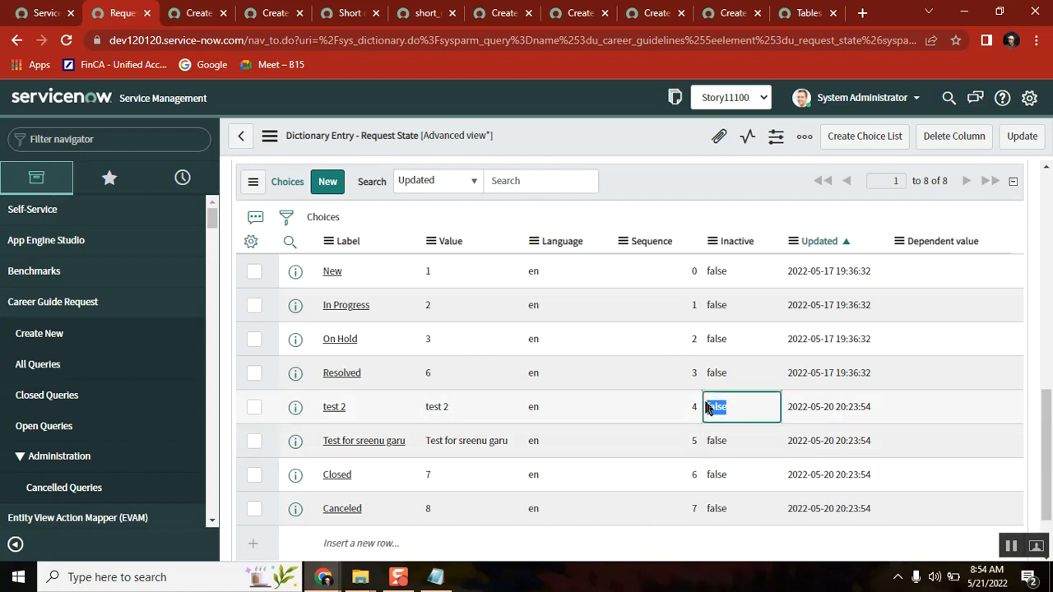
left_click_drag(1049, 411, 1048, 421)
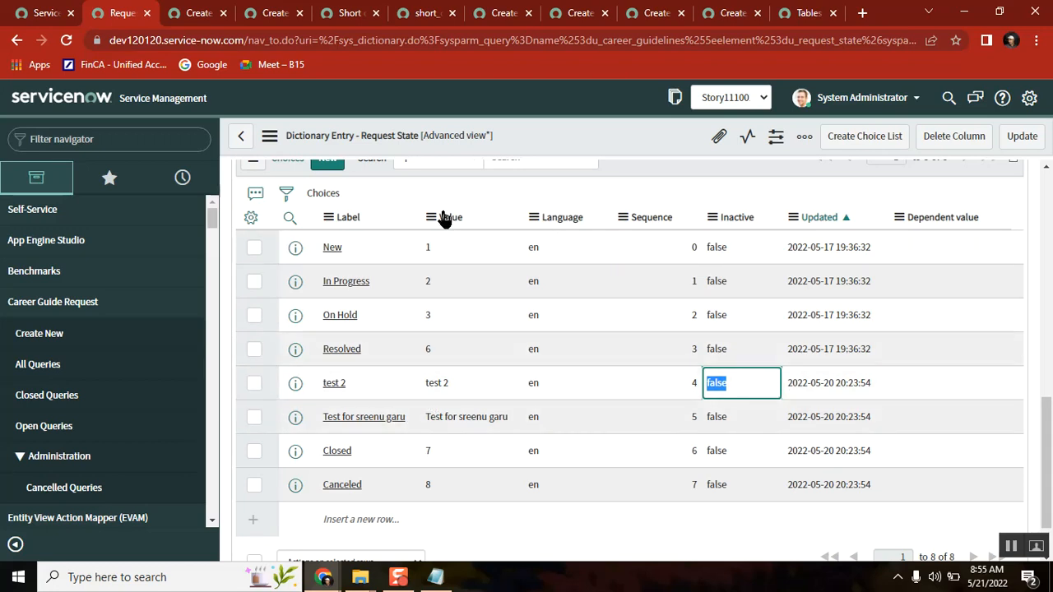
Step: Set the value of the "test 2" choice to 9 in the Request State choices
left_click_drag(523, 421, 426, 411)
left_click(461, 382)
double_click(462, 387)
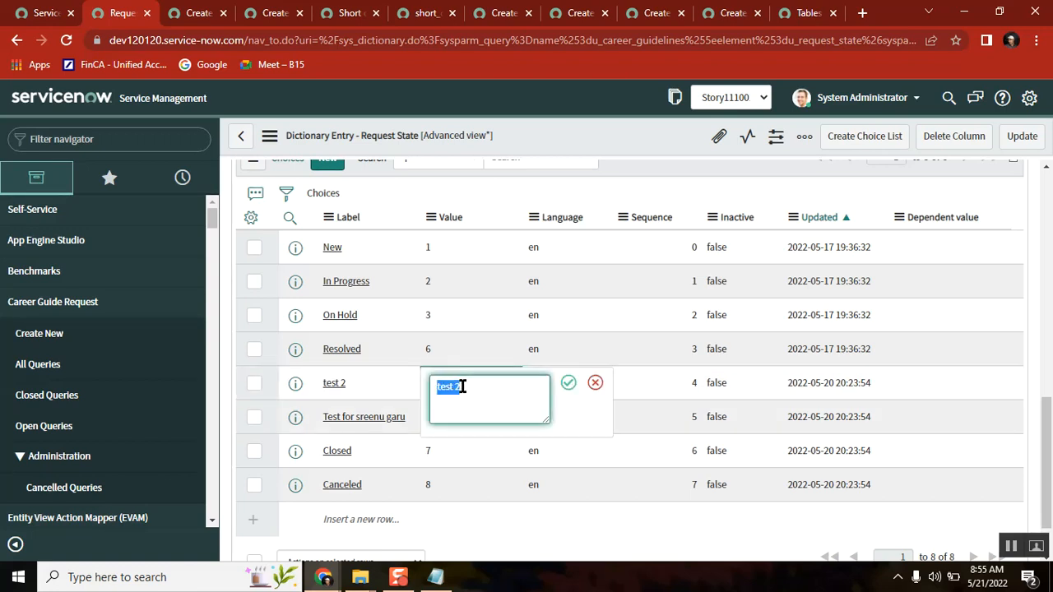
type("9")
left_click(568, 382)
Step: Set the value of the test choice below "test 2" to 10 and save the Request State dictionary entry
left_click(491, 415)
double_click(491, 416)
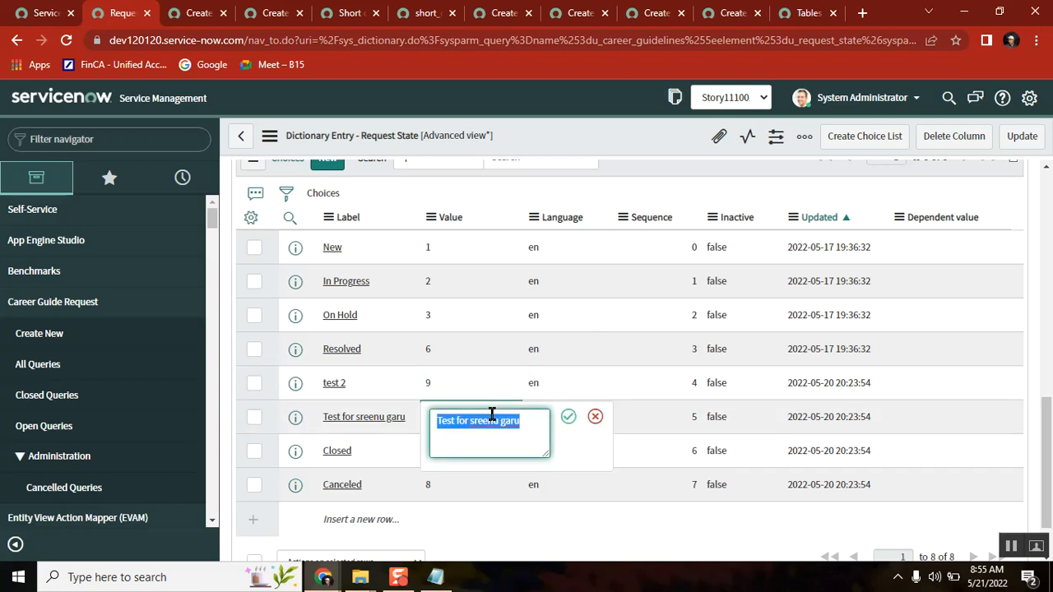
type("10")
left_click(568, 416)
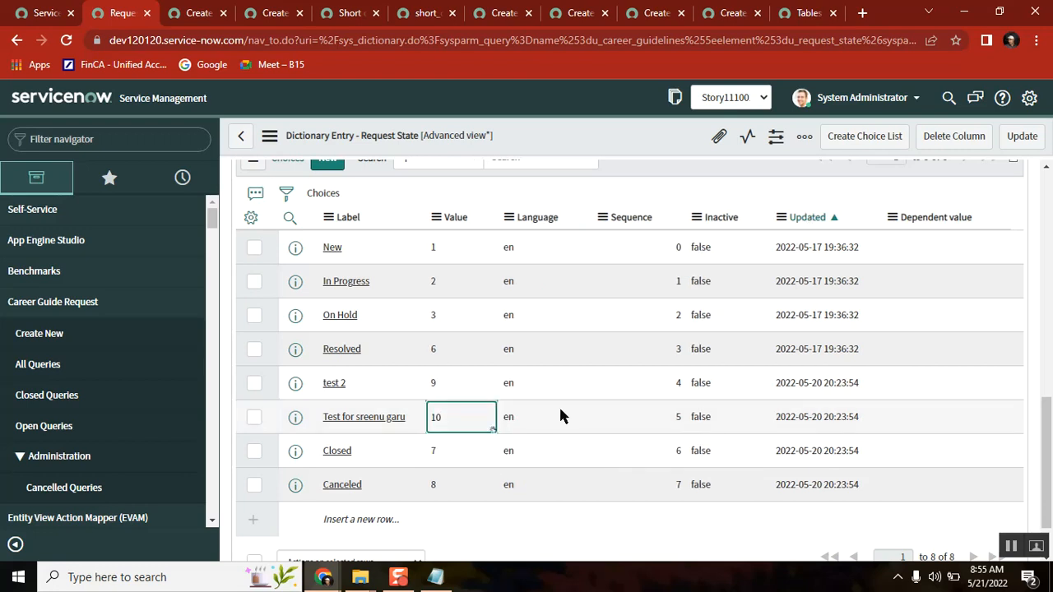
right_click(665, 129)
left_click(691, 140)
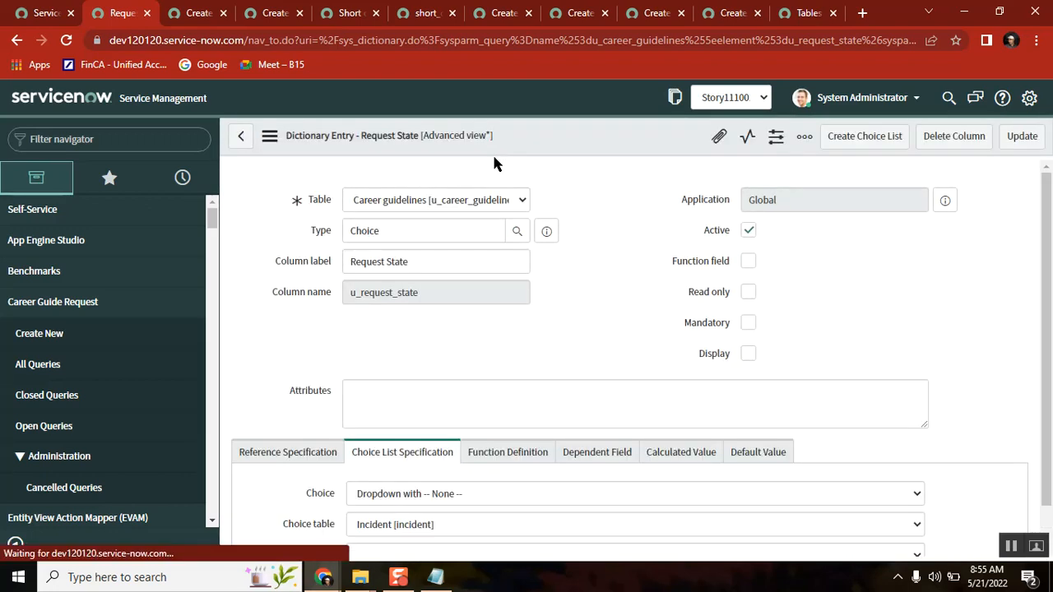
Step: Open a new Career guidelines form in a separate tab and check its Request State options without changing the selection
left_click(61, 334, "ctrl")
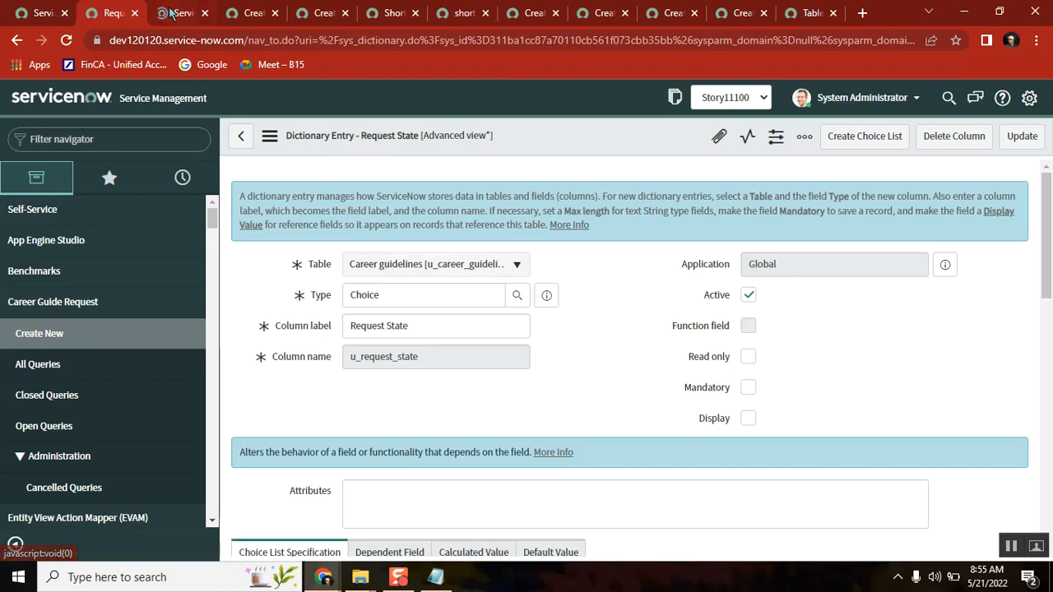
left_click(171, 14)
left_click(769, 311)
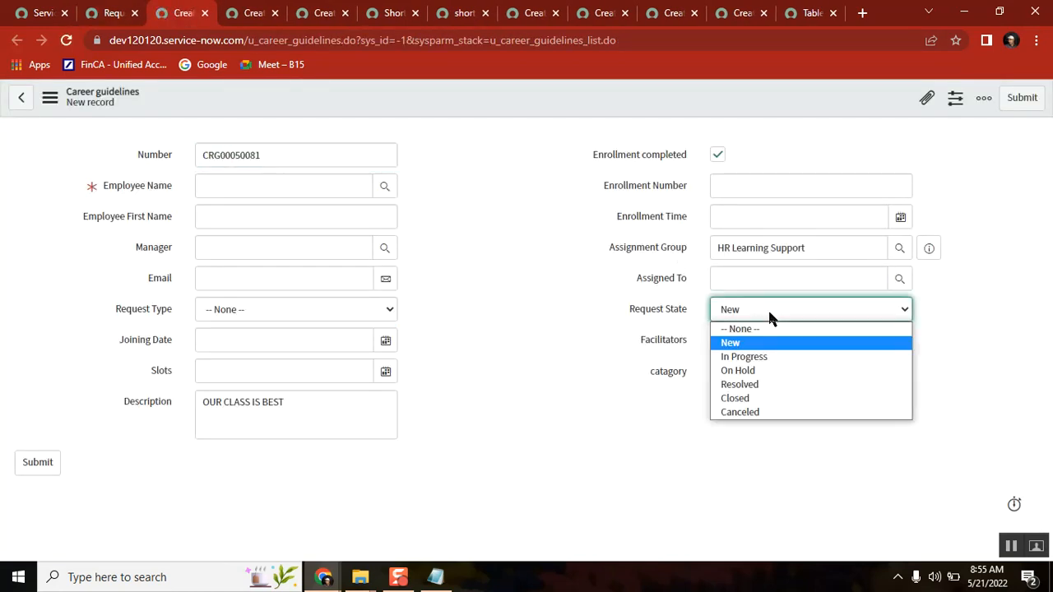
left_click(603, 380)
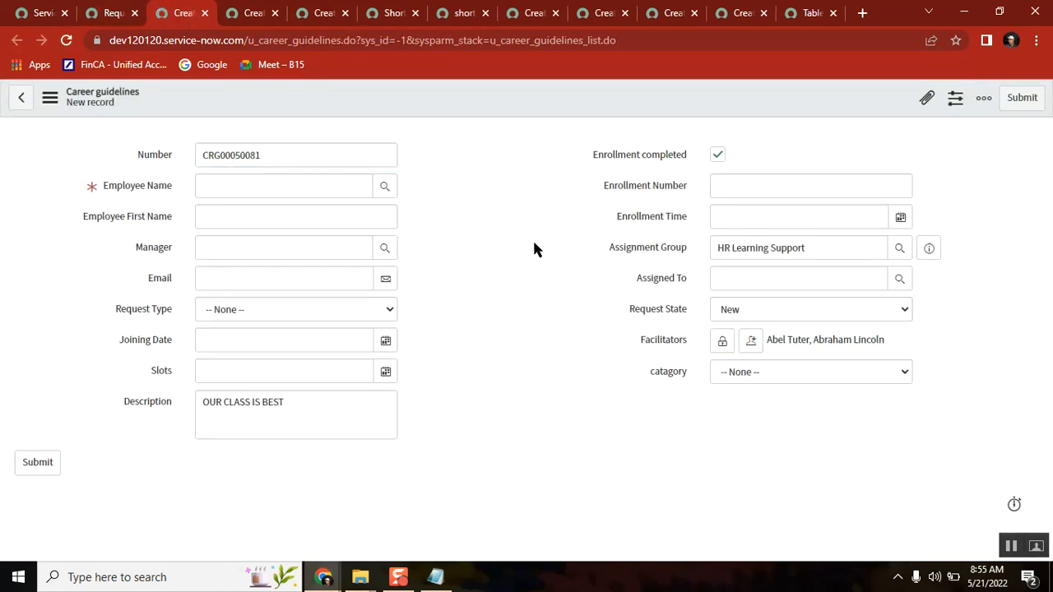
Step: Open a new Incident form from the Request State dictionary entry's navigator and check the State options
left_click(111, 14)
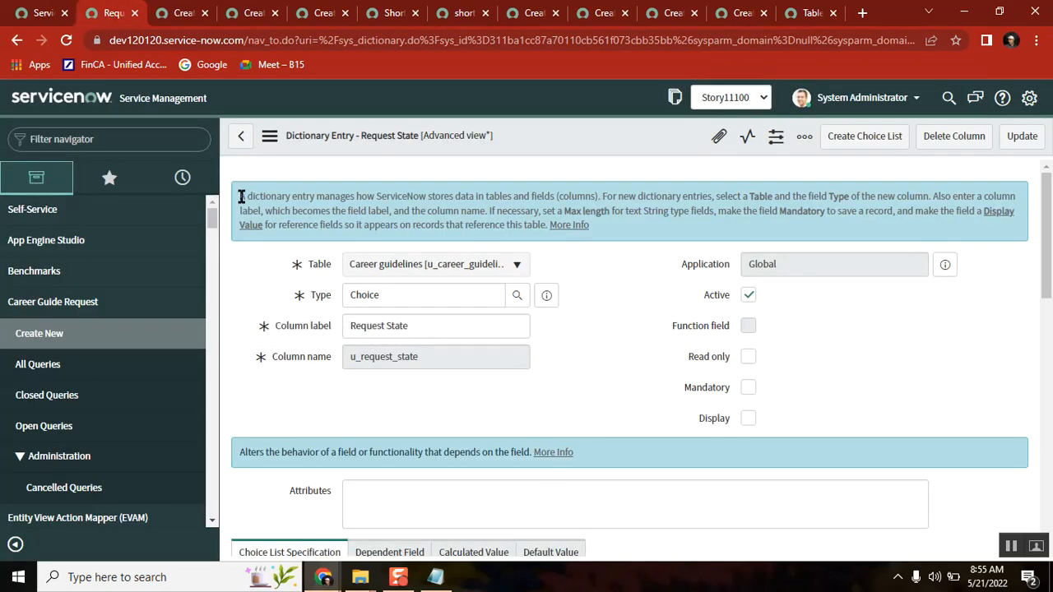
left_click(120, 138)
type("inciden")
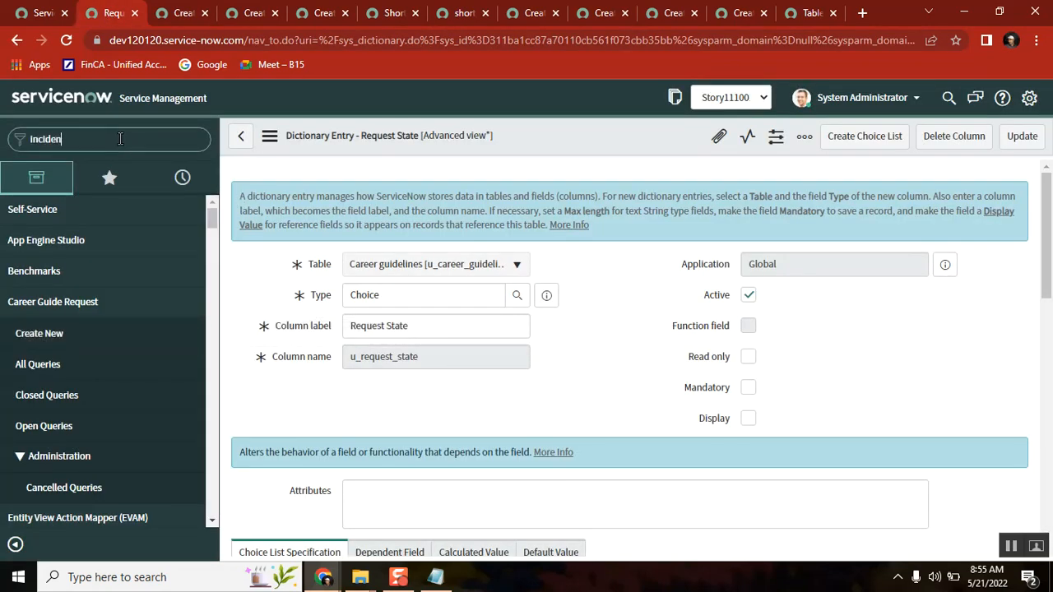
type("t")
key("BackSpace")
key("BackSpace")
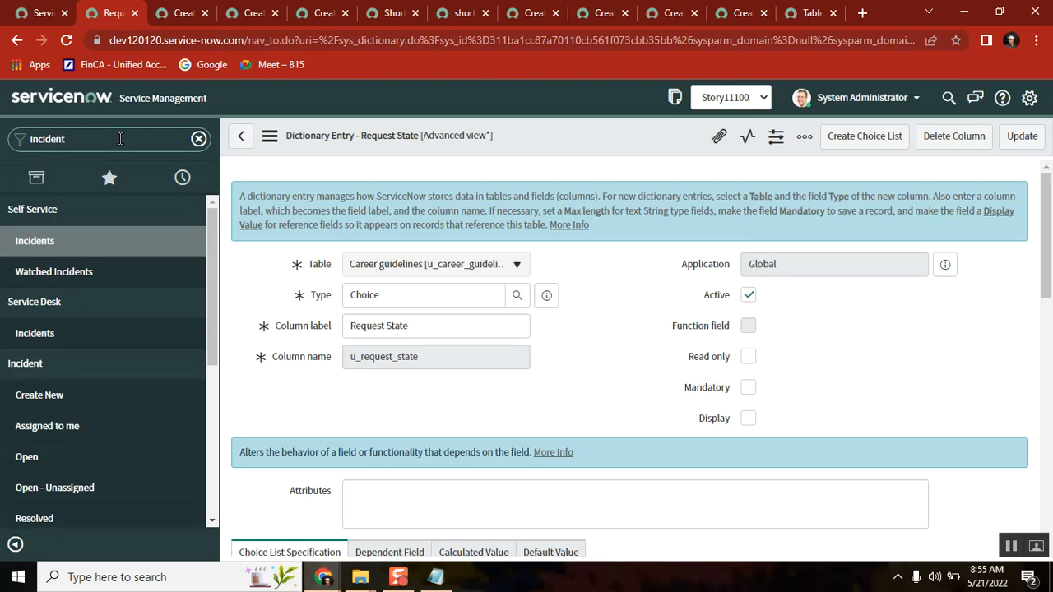
type(".fo")
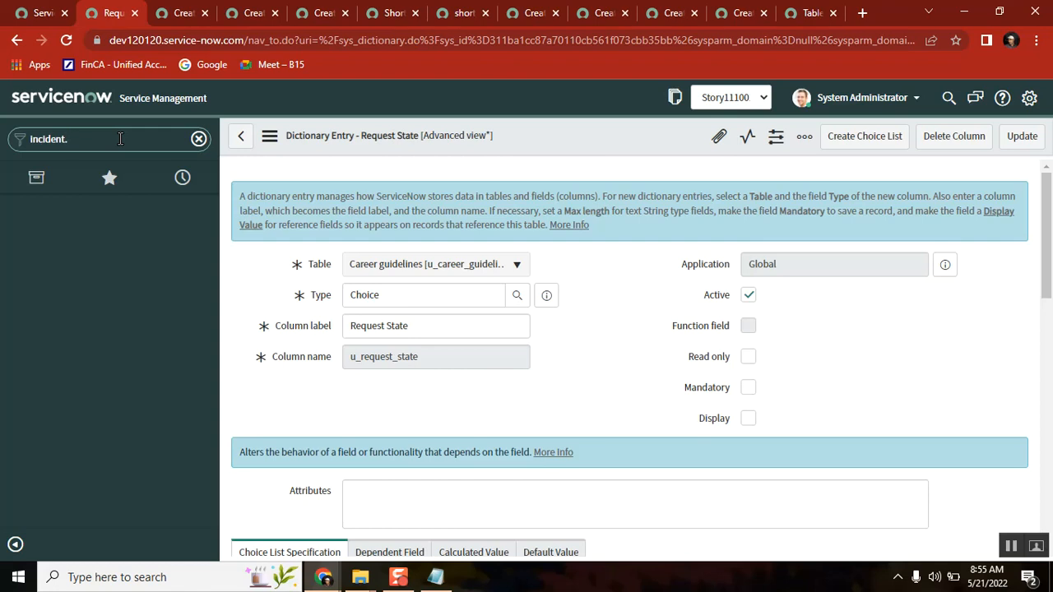
key("Return")
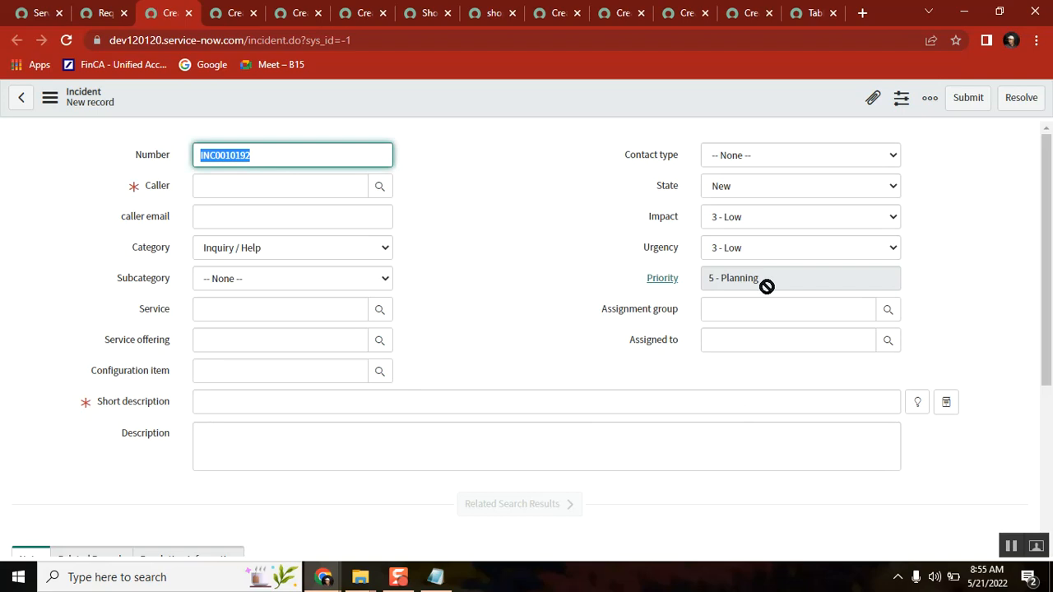
left_click(746, 186)
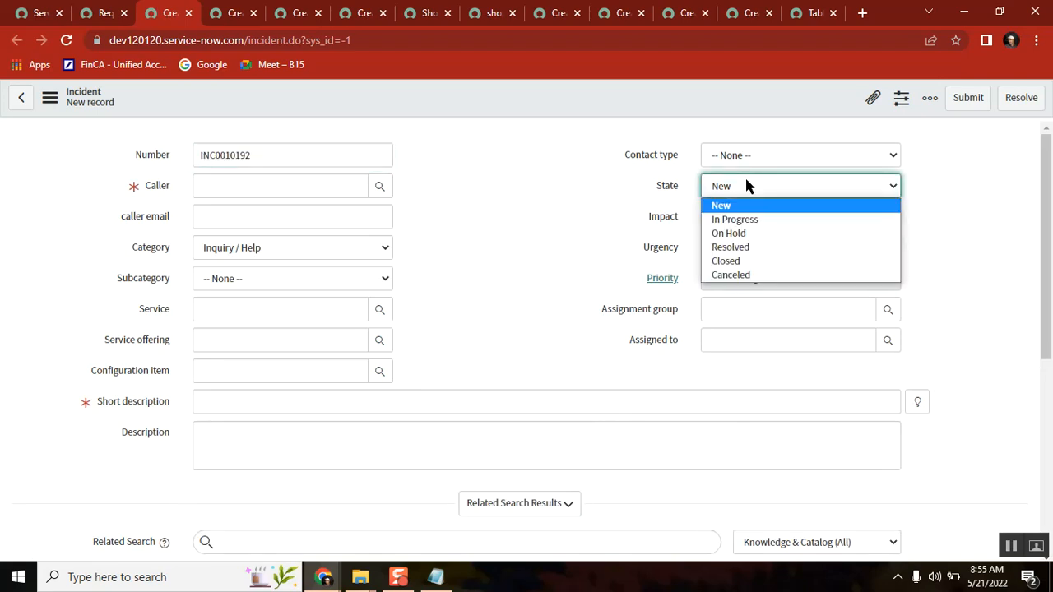
left_click(662, 191)
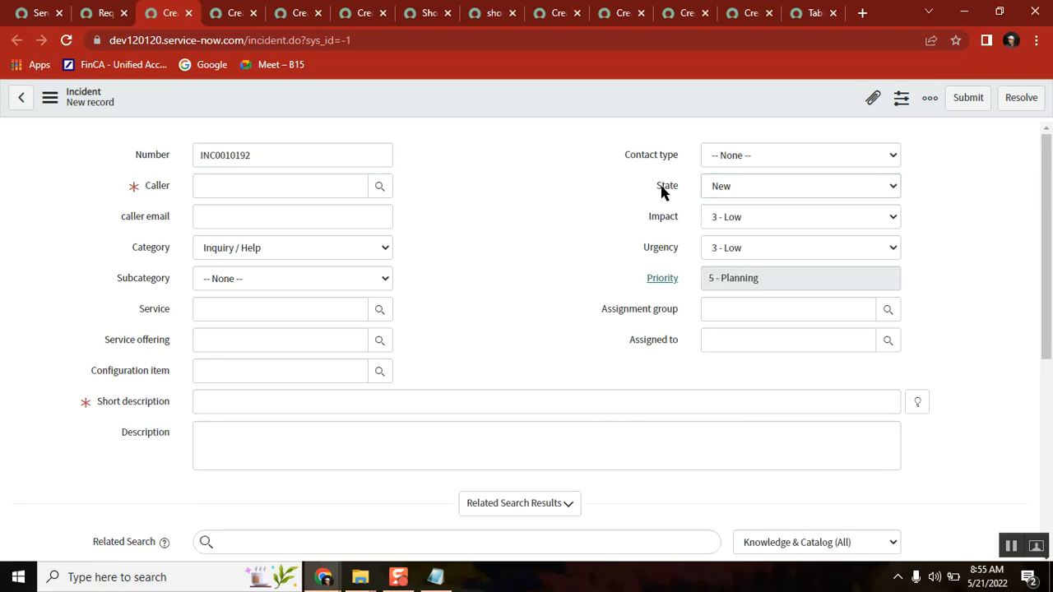
Step: Filter the Incident State field's choice list to the incident table and return to the Request State dictionary entry
right_click(662, 190)
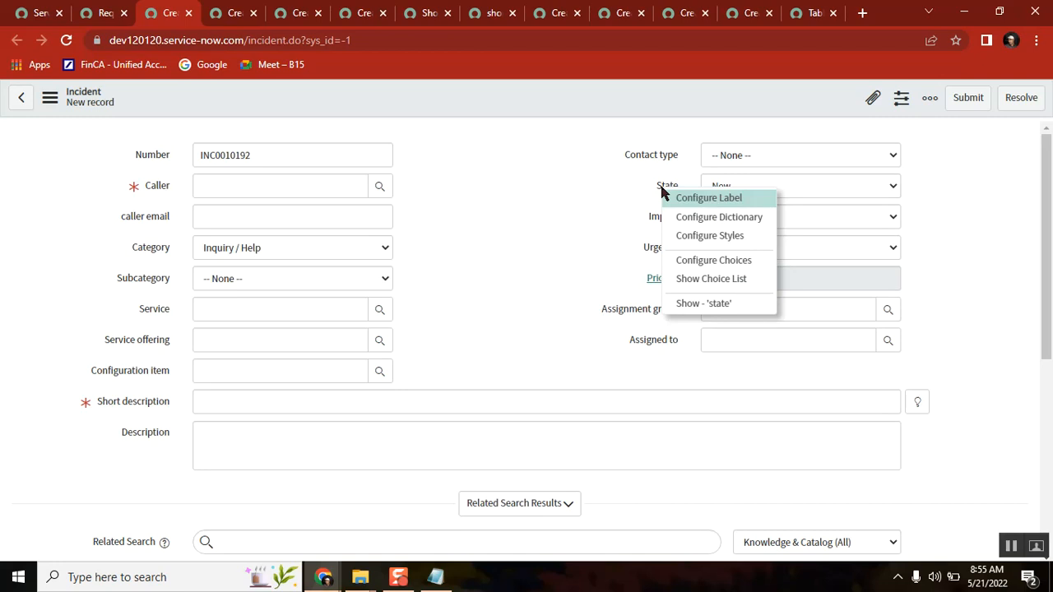
left_click(744, 282)
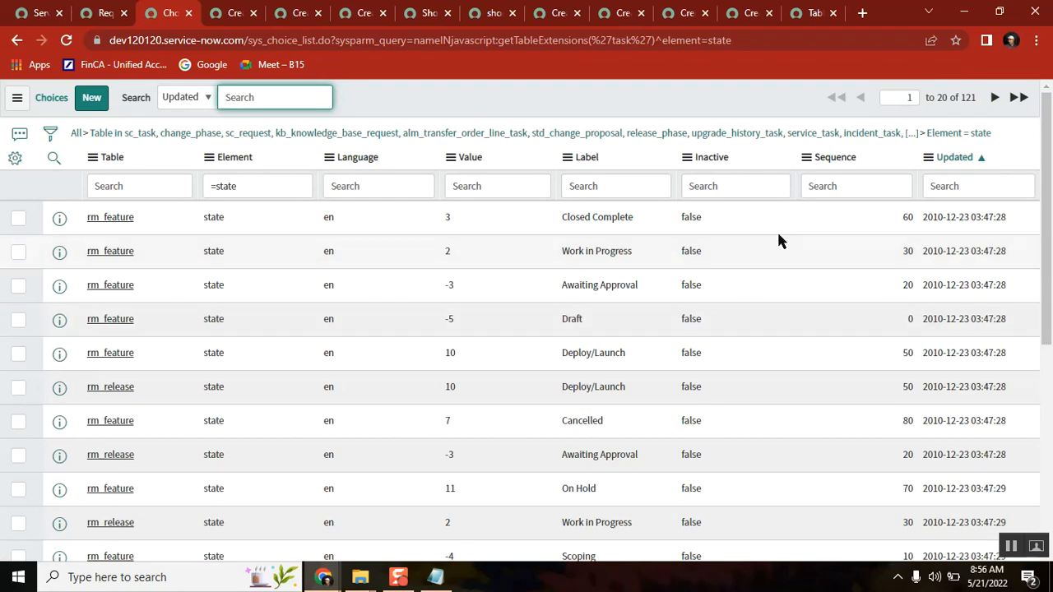
left_click(140, 184)
type("l")
key("Return")
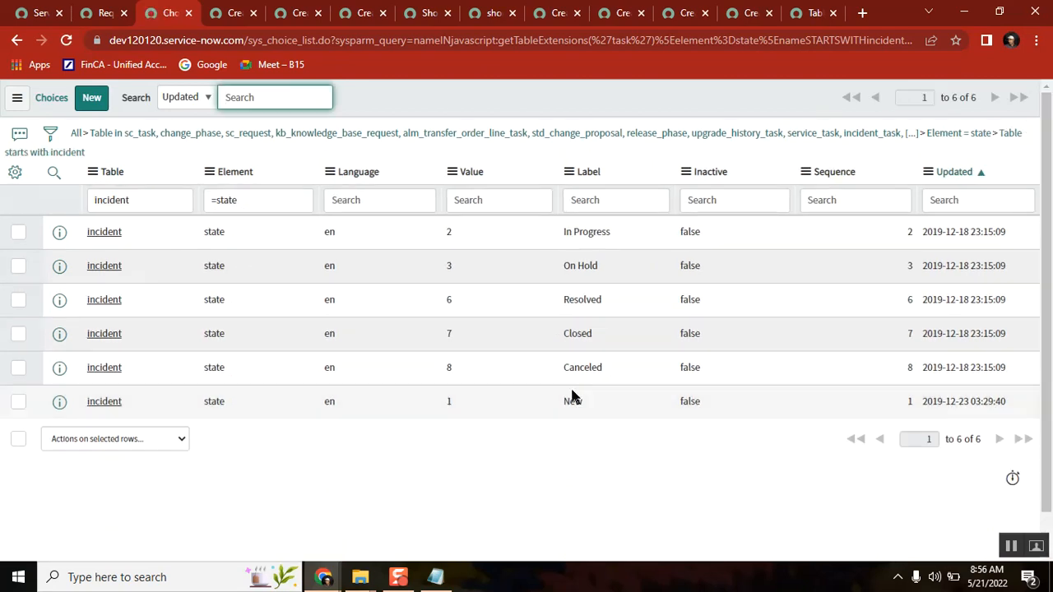
left_click(99, 13)
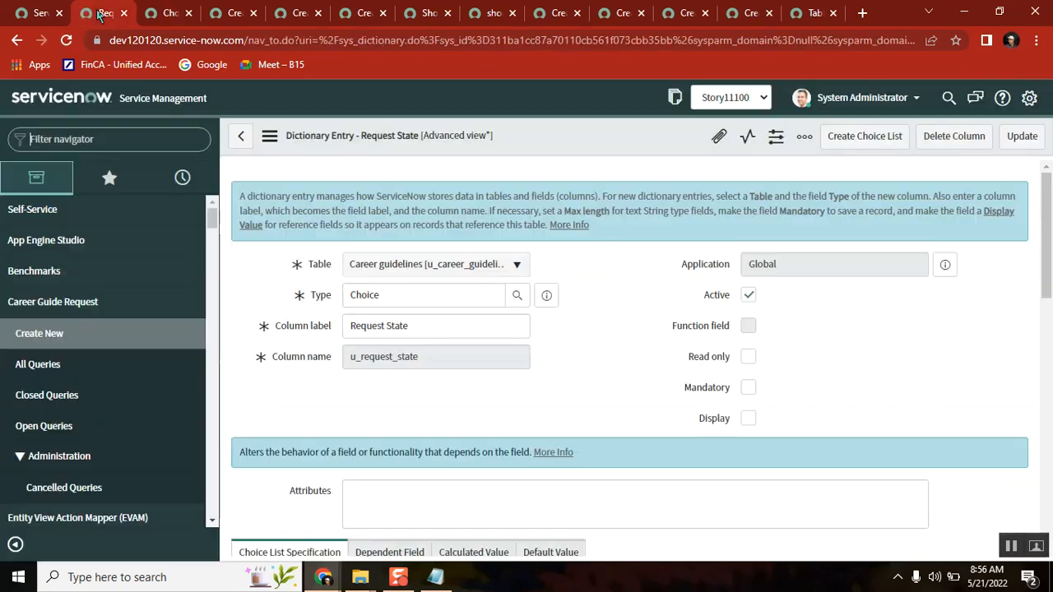
Step: Review the choices listed in the Request State dictionary entry and check the Request State options on the new Career guidelines form
left_click_drag(1048, 215, 1049, 433)
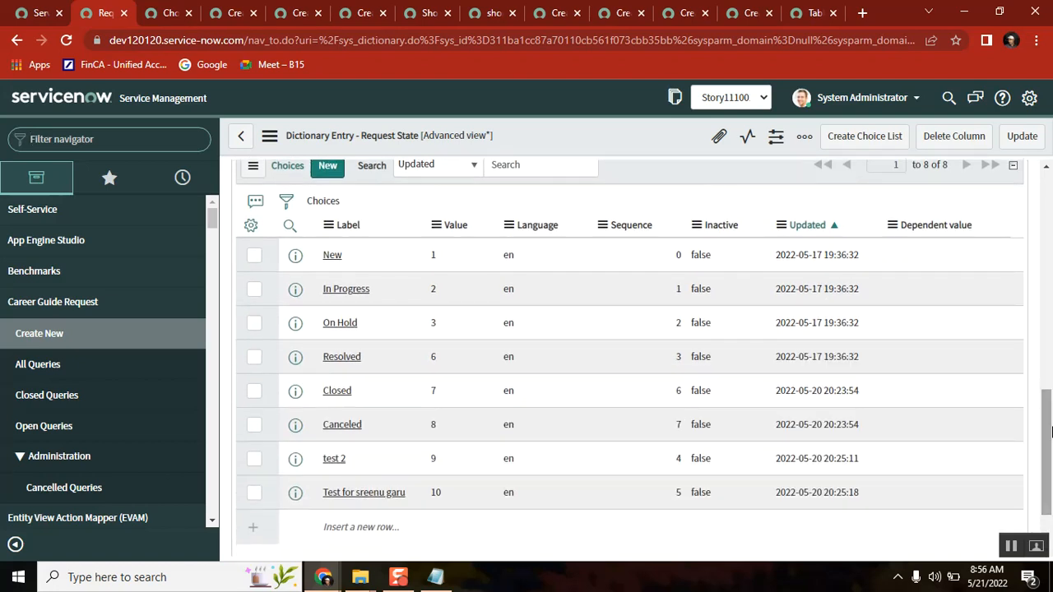
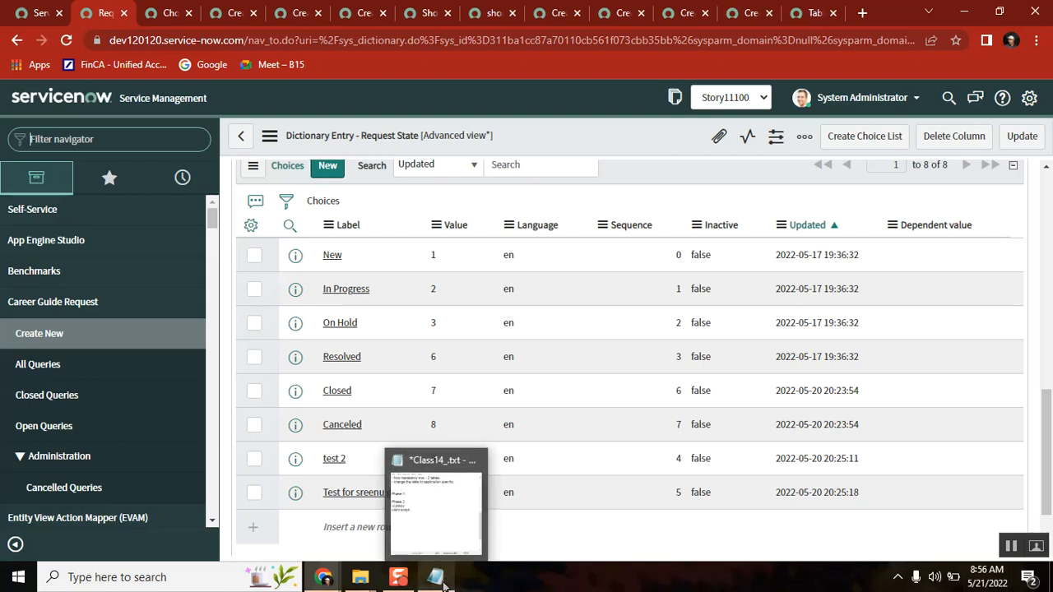
left_click(221, 18)
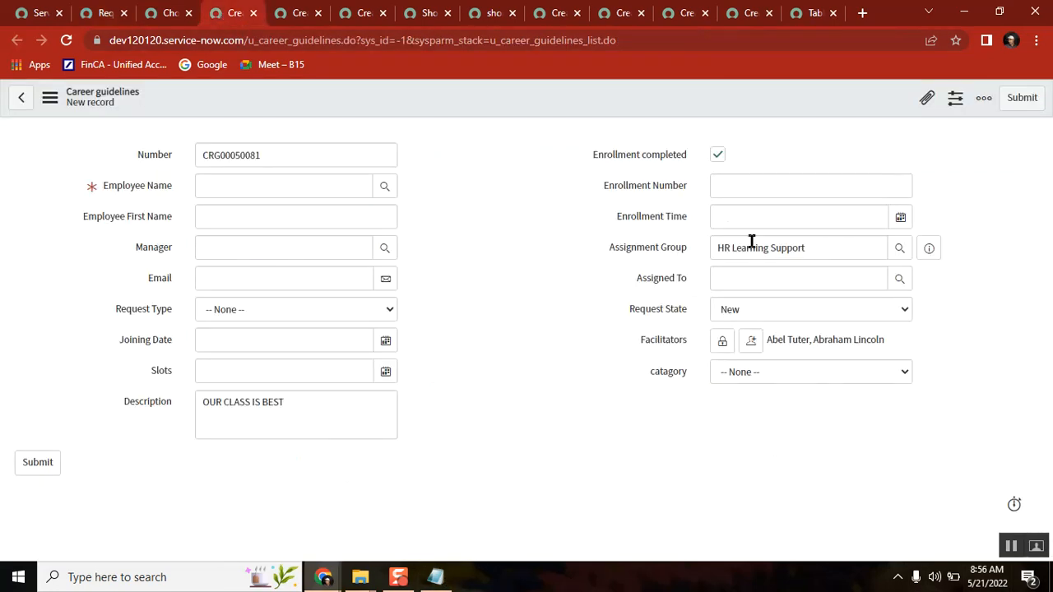
left_click(768, 311)
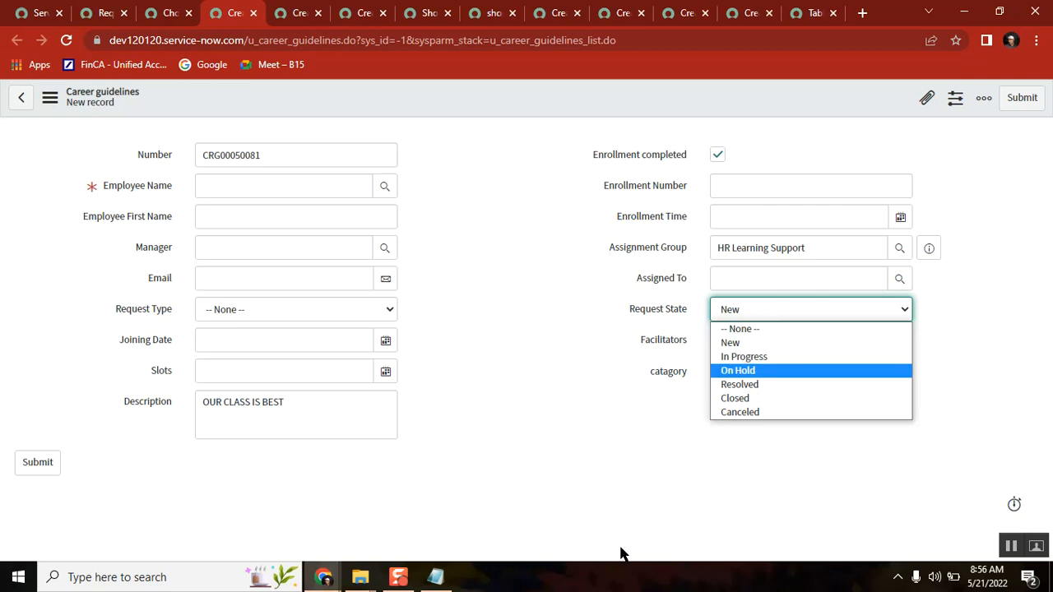
Step: Switch to the Class14_.txt notes in Notepad and add the line "choice inheritance - not choice" below the client script note
left_click(437, 578)
key("Return")
key("Return")
type("choice ")
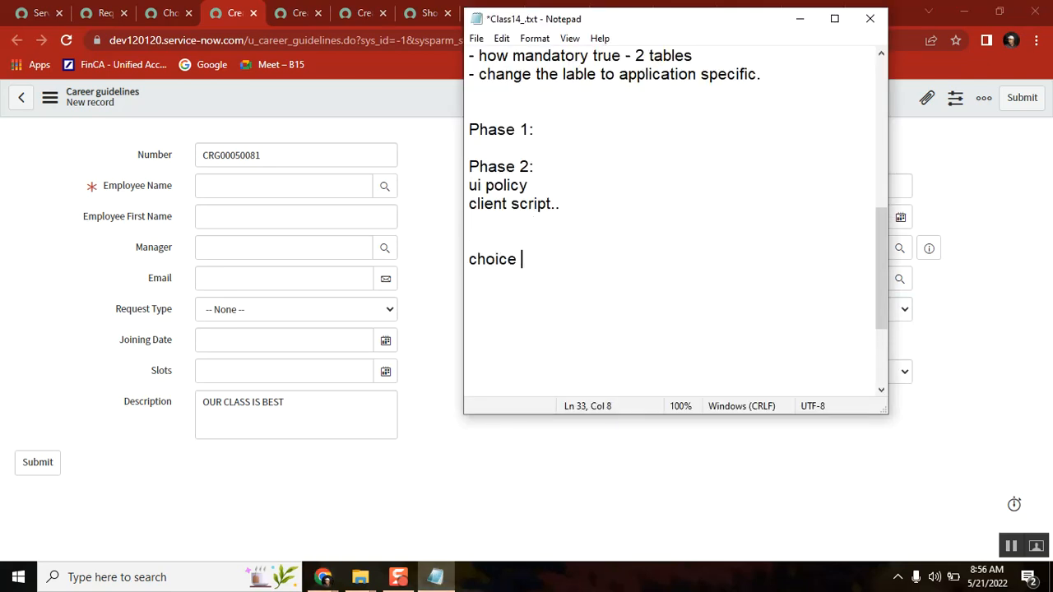
type("inheritance -")
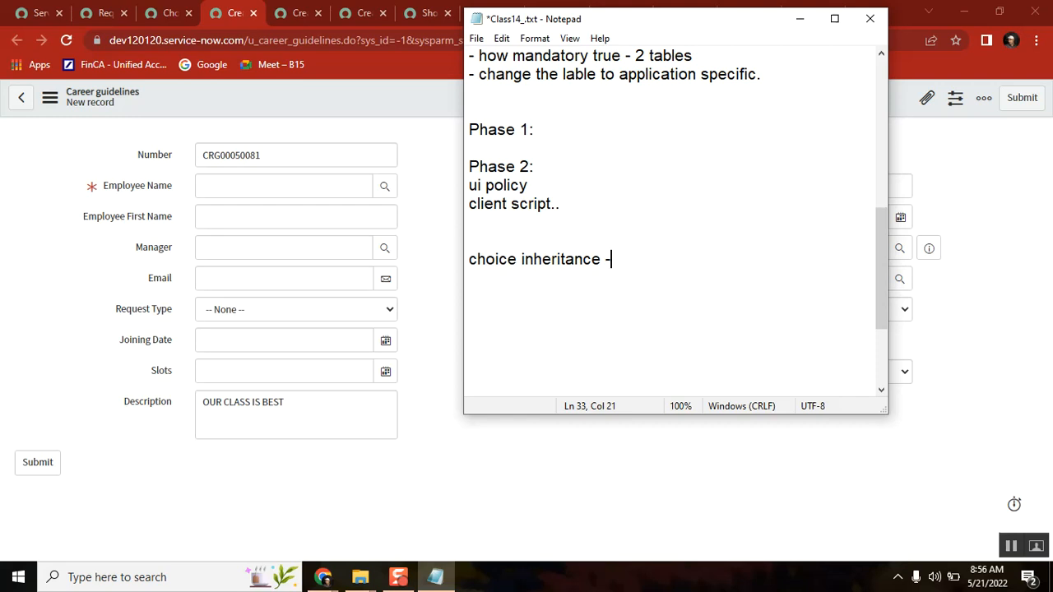
type("not choi")
type("ce")
key("Return")
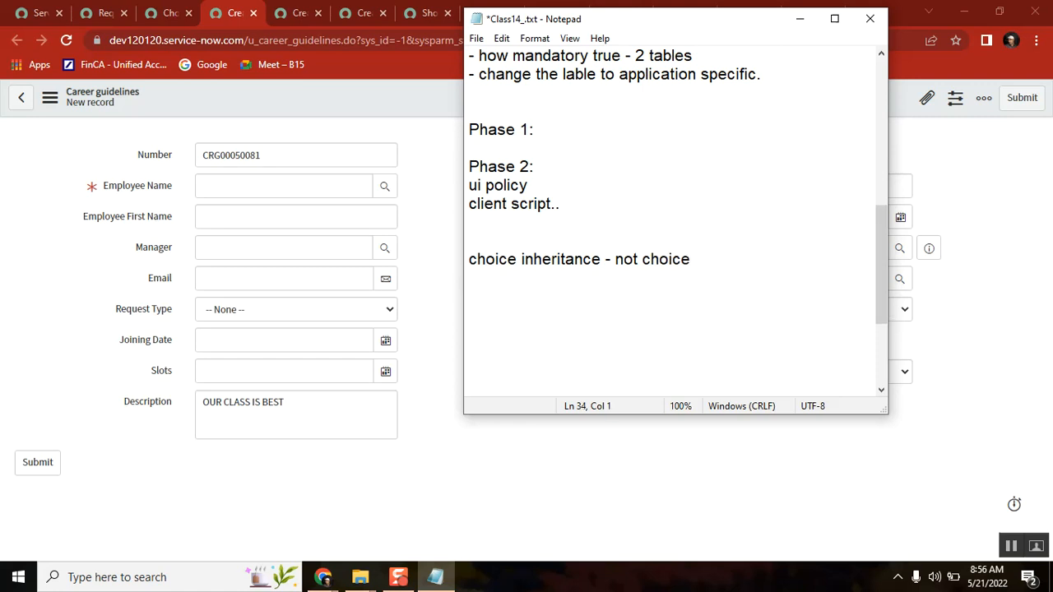
Step: Return to the new Career guidelines form and view its Request State options without changing the selection
left_click(471, 423)
left_click(735, 309)
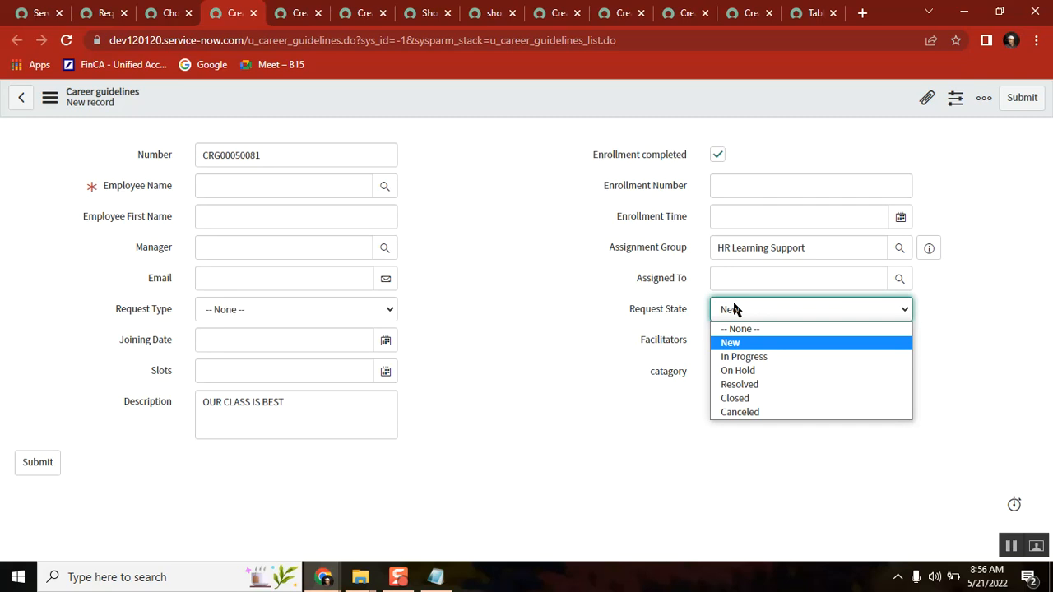
left_click(653, 316)
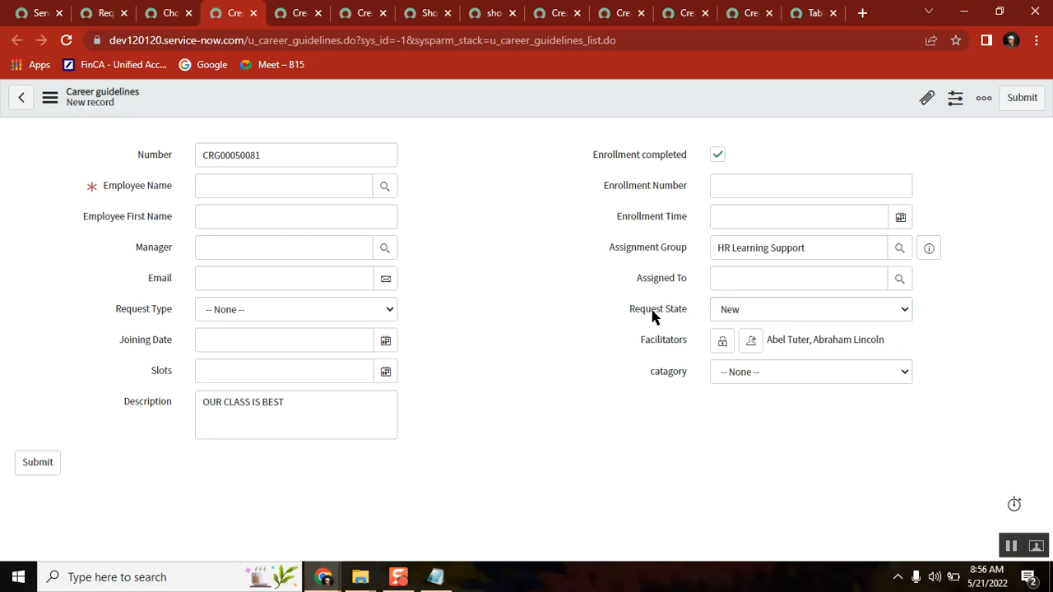
Step: Configure the Request State field's dictionary entry from the form and add a new choice with the label "test 3" and the value "test 4"
right_click(652, 314)
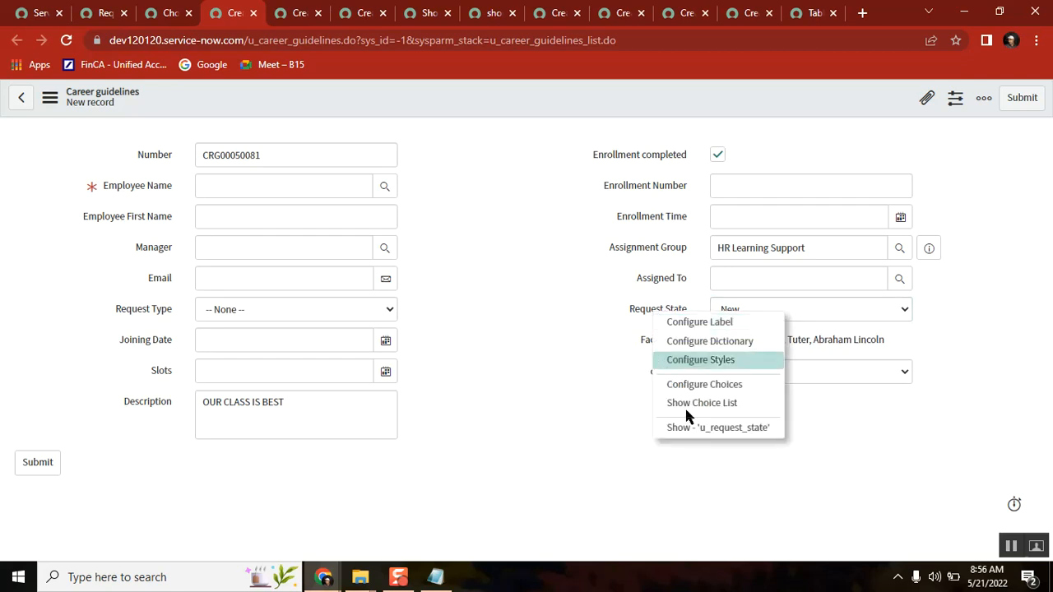
left_click(704, 342)
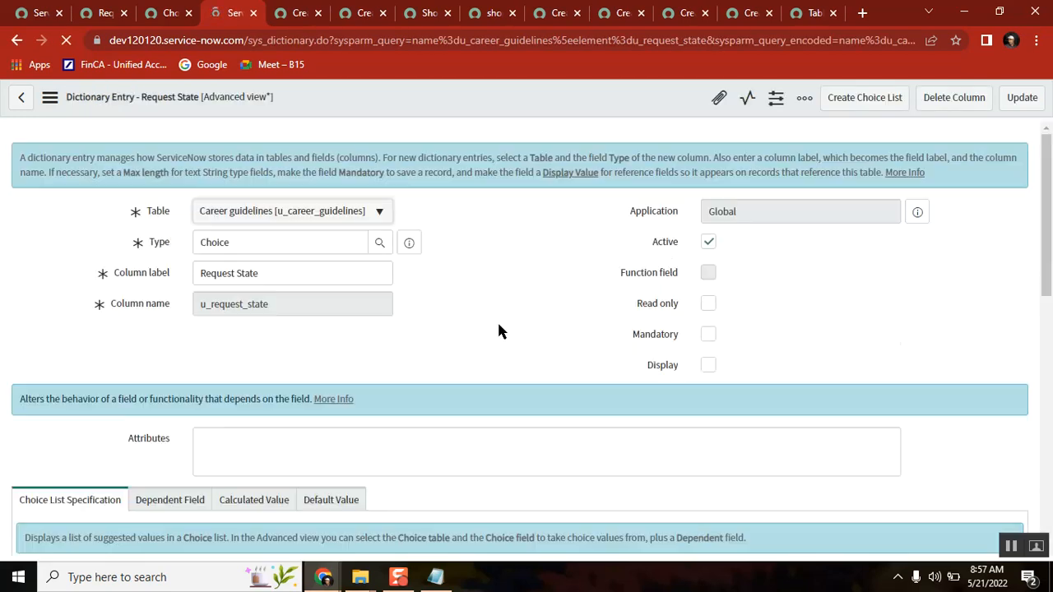
left_click(335, 502)
left_click_drag(1047, 225, 1050, 450)
left_click(109, 176)
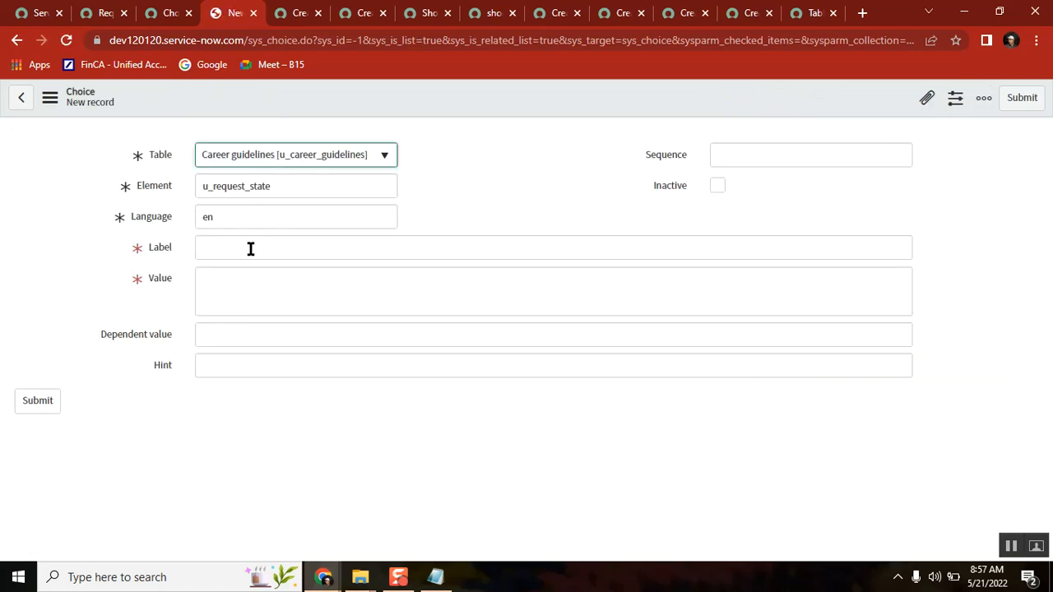
left_click(251, 250)
type("test 3")
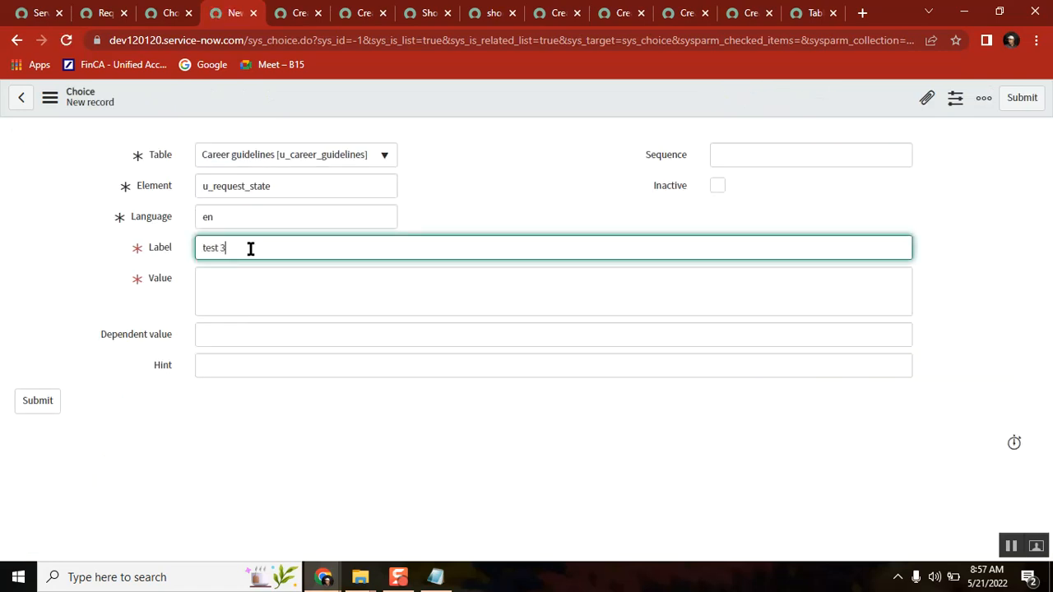
left_click(243, 287)
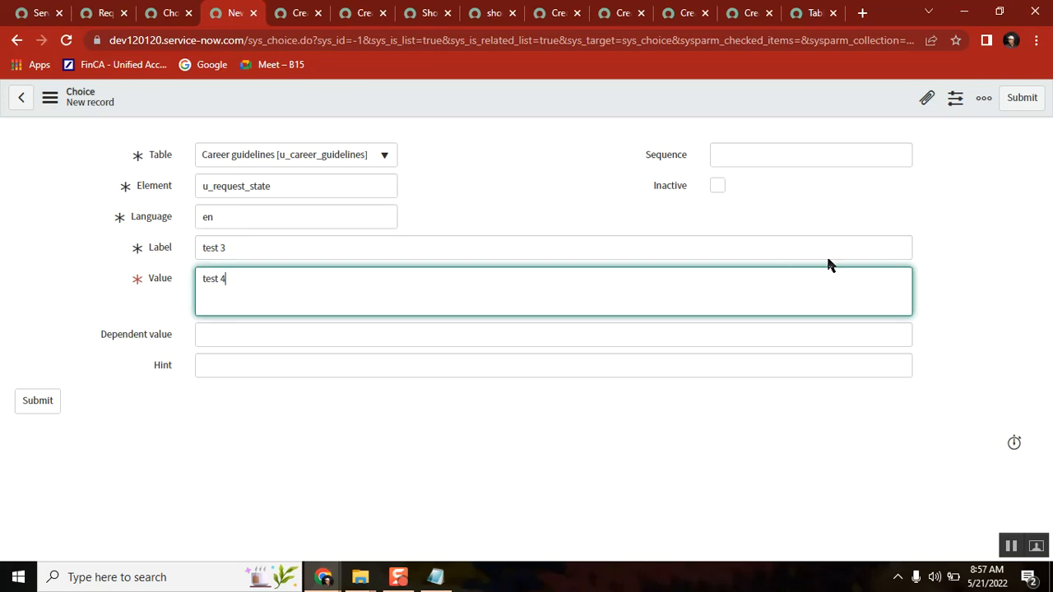
left_click(1021, 97)
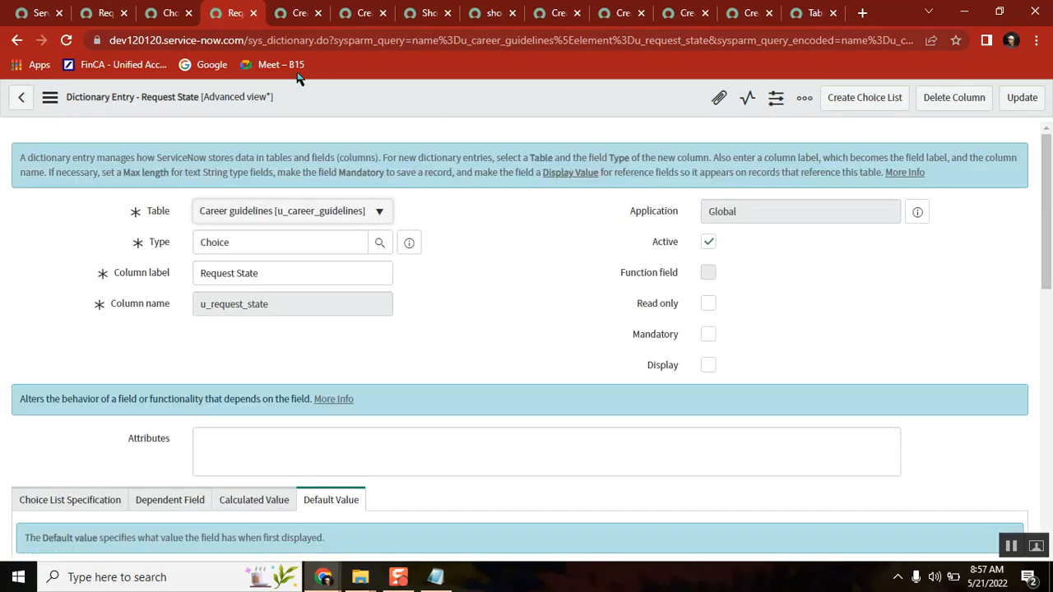
Step: Look over the Incident State choice list, go back to the Career guidelines form and check its Request State options
left_click(163, 15)
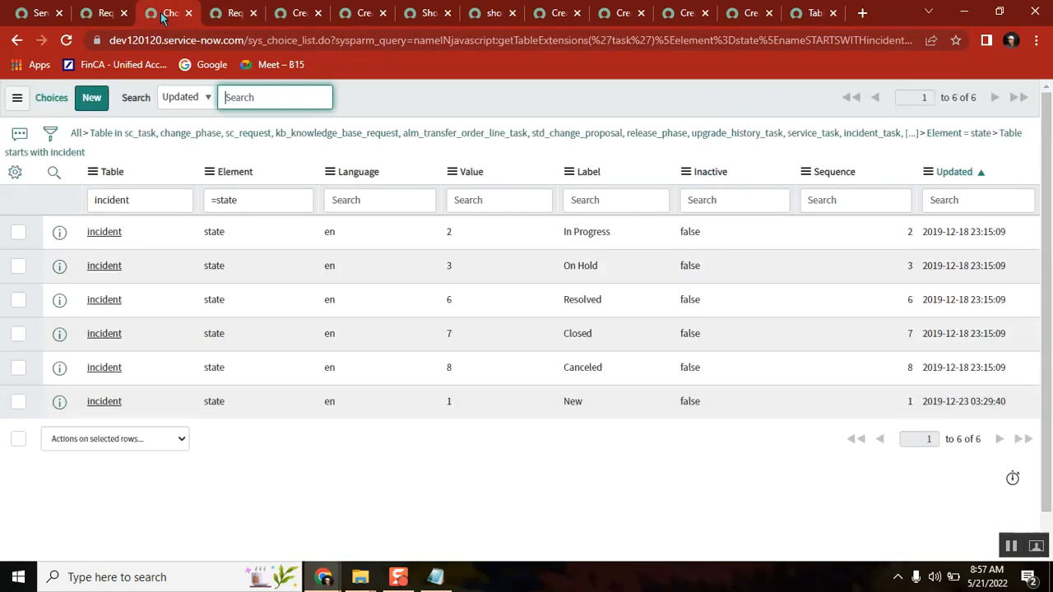
left_click(229, 13)
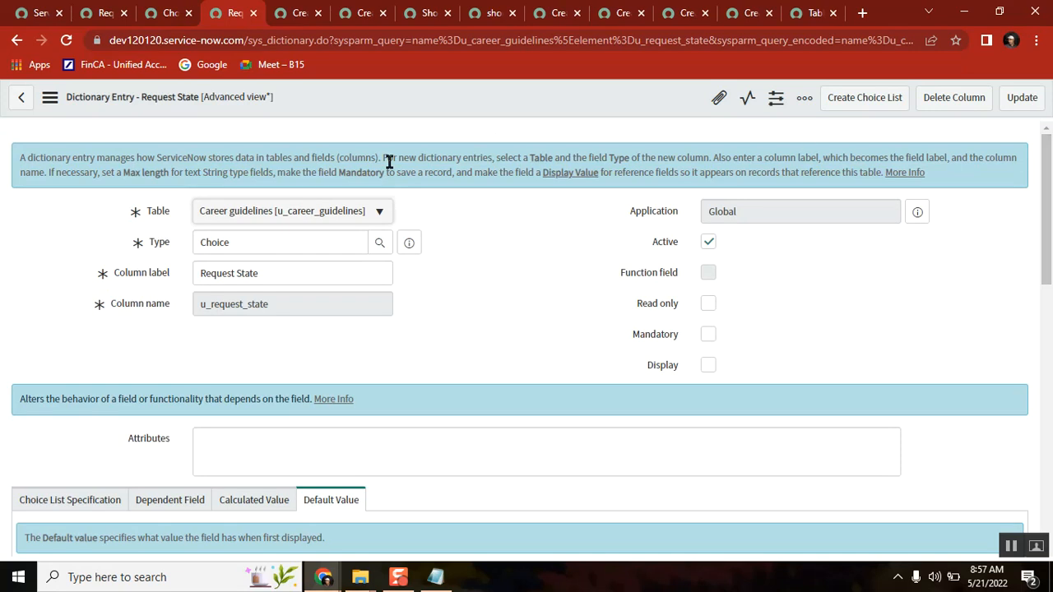
left_click(14, 40)
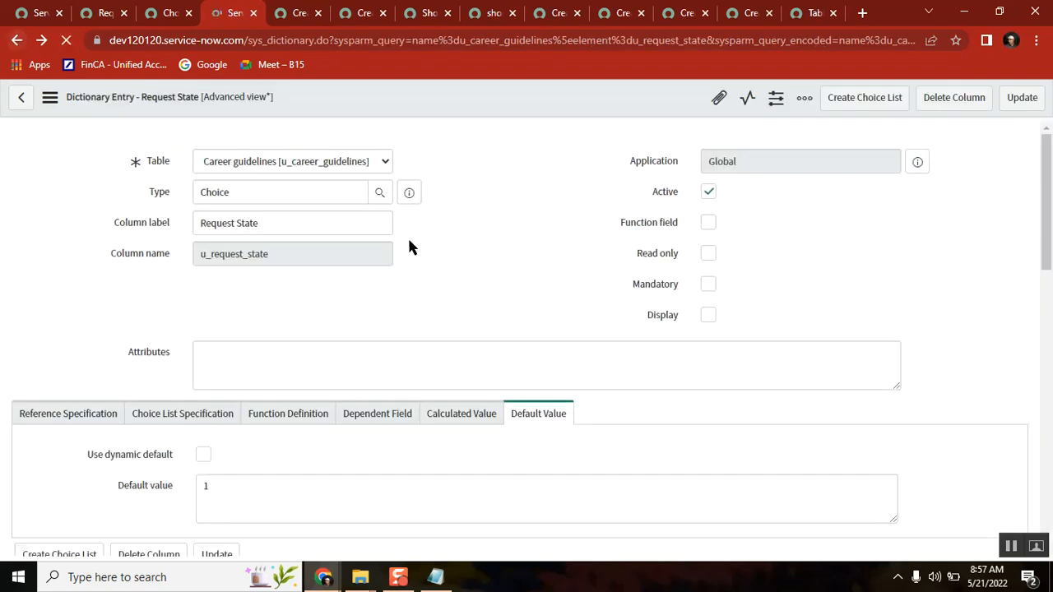
left_click(13, 41)
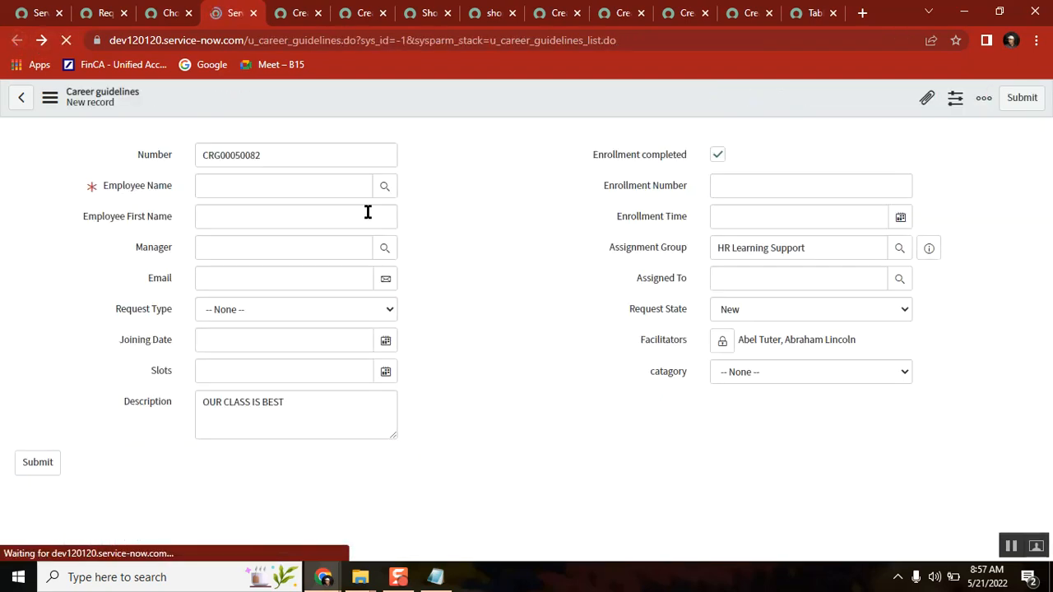
left_click(784, 308)
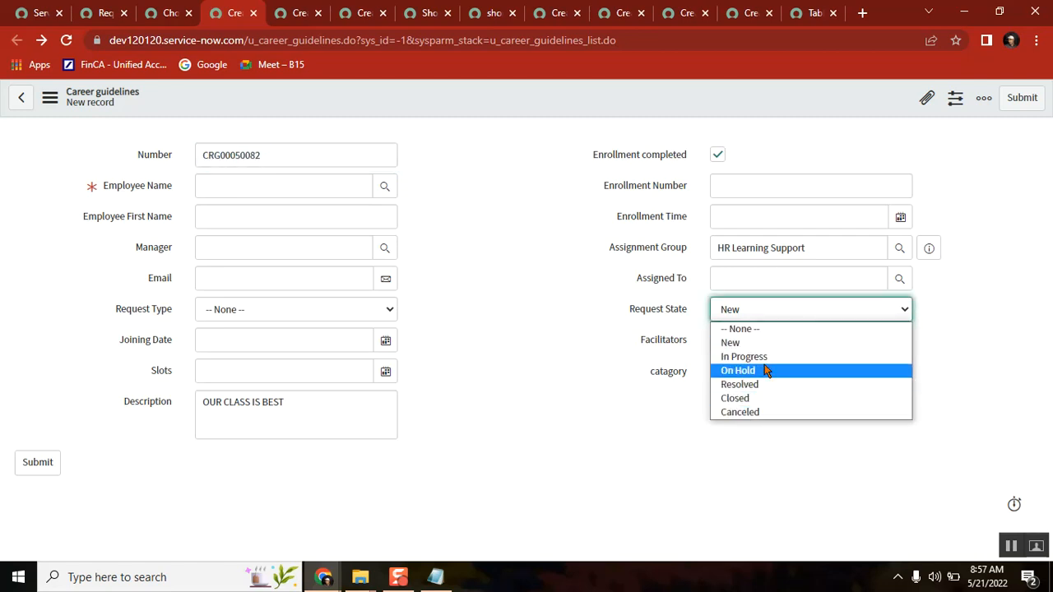
Step: Switch to the Notepad notes, end the "choice inheritance - not choice" line with a period and start a new line
left_click(437, 577)
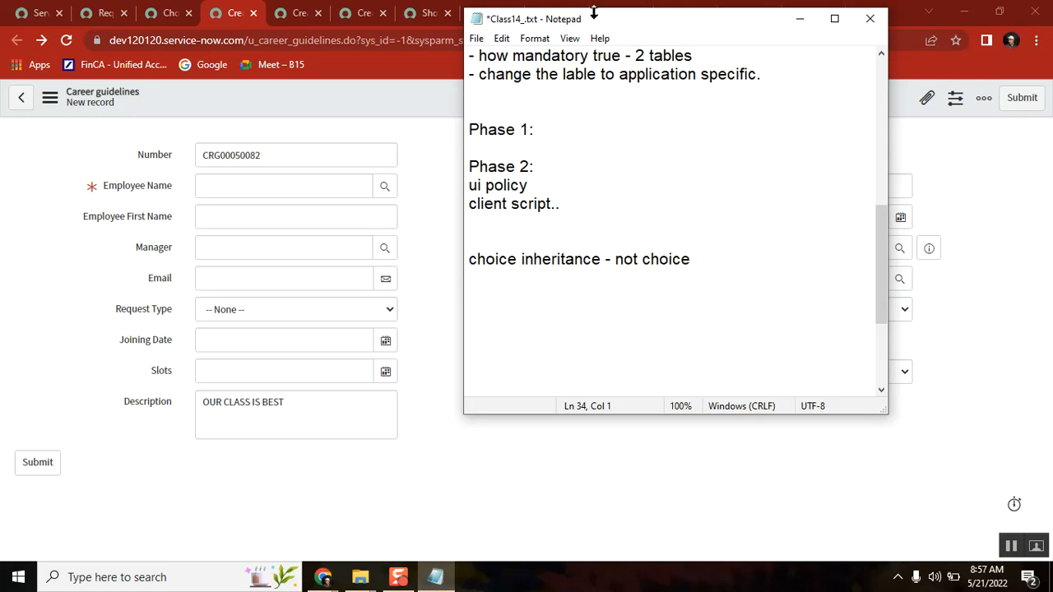
left_click_drag(600, 21, 324, 47)
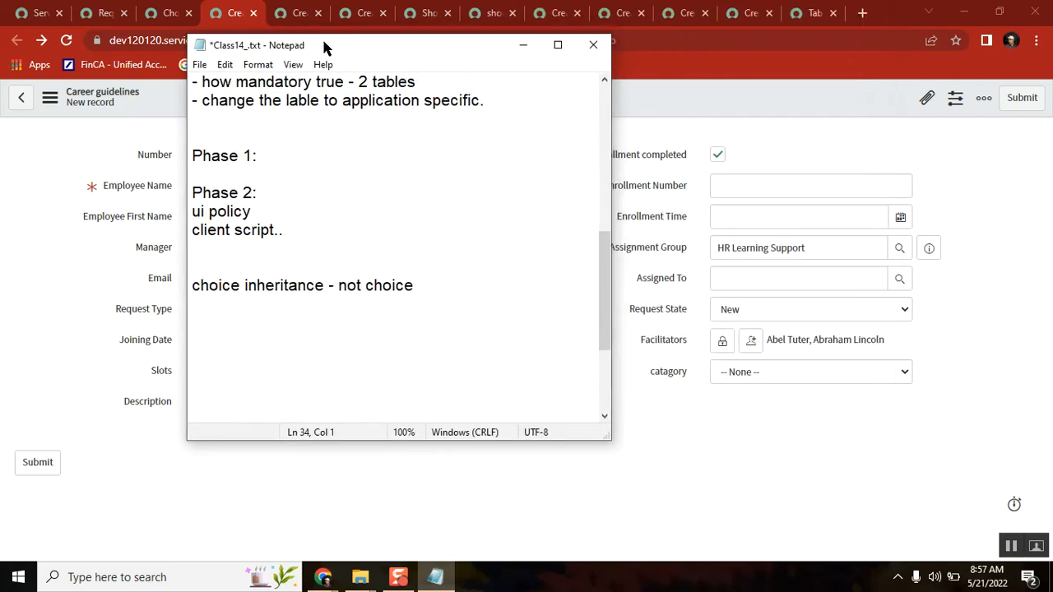
left_click(420, 285)
type(".")
key("Return")
Step: Search Google in a new browser tab for "servicenow choice column creation"
left_click(859, 12)
left_click(860, 13)
type("serv")
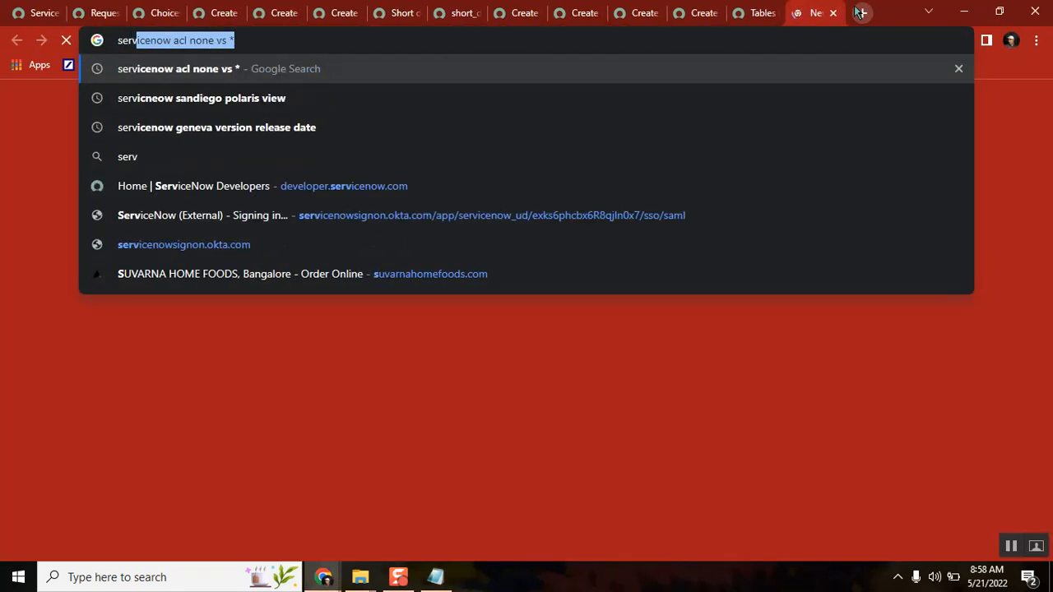
type("icenow choice c")
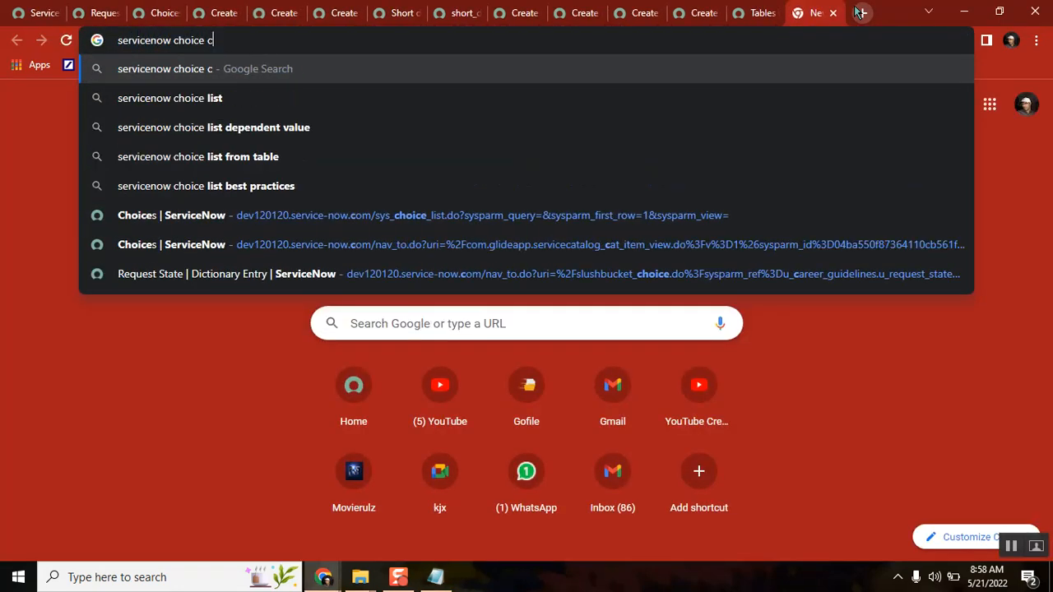
type("reat")
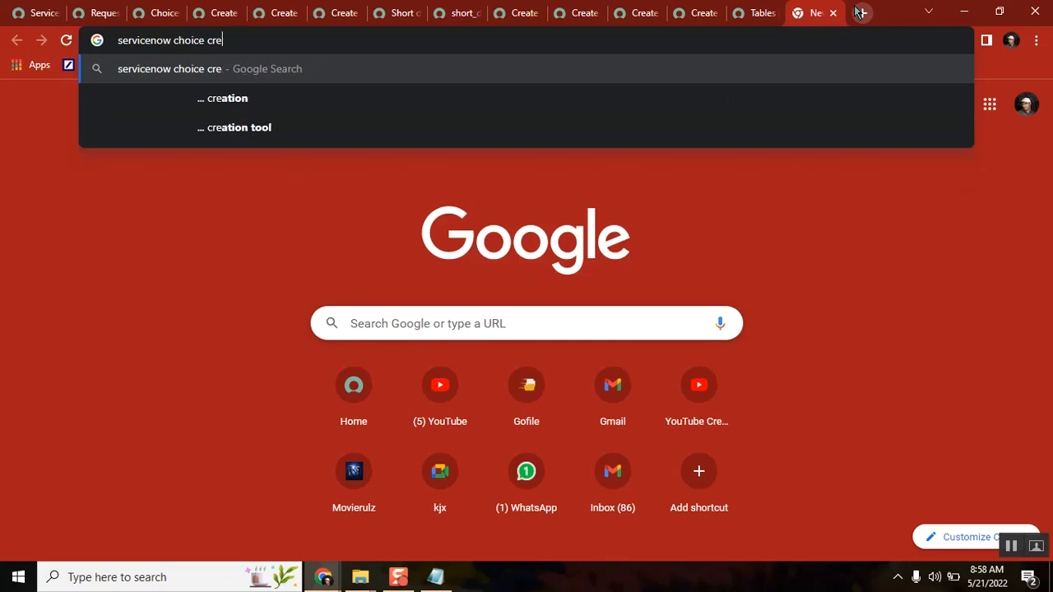
key("BackSpace")
key("BackSpace")
key("BackSpace")
key("BackSpace")
key("BackSpace")
type("column creation")
key("Return")
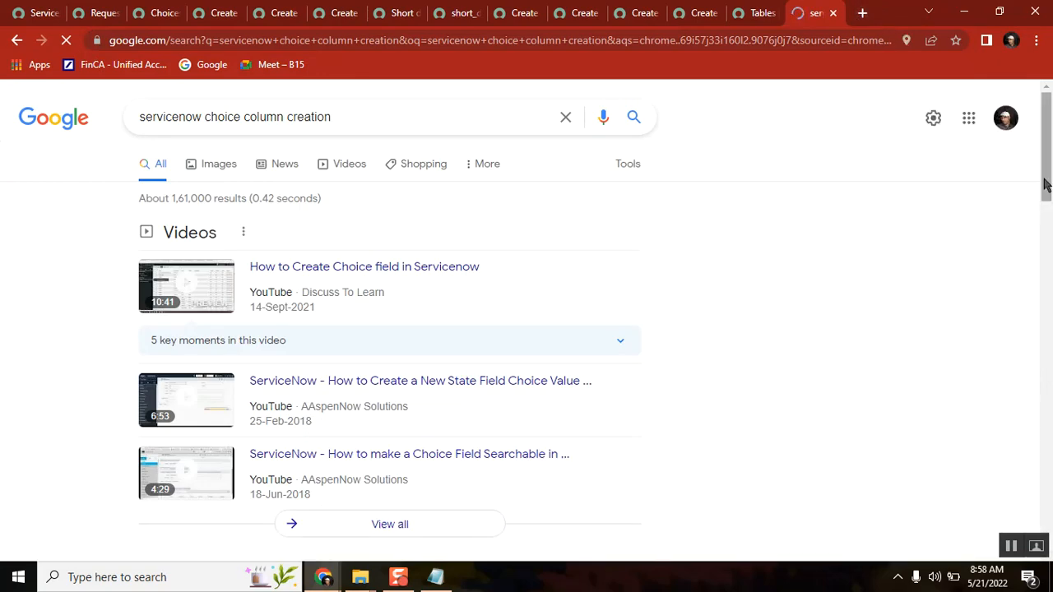
Step: Open the "Choice list field type" ServiceNow Docs result, decline the login offer and read through its related choice list topics
scroll(1045, 187, "down", 7)
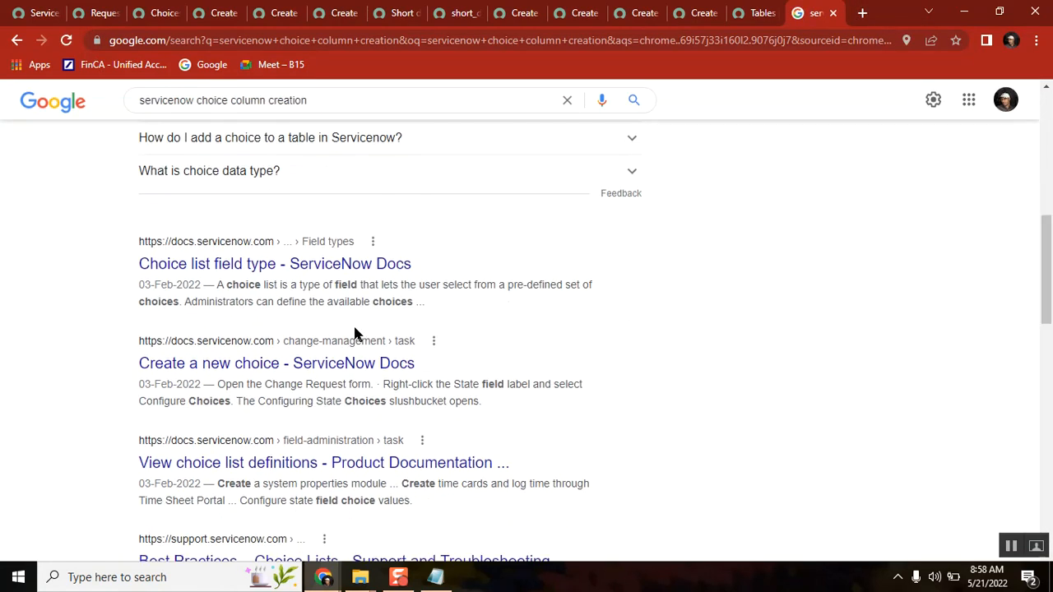
left_click(276, 275)
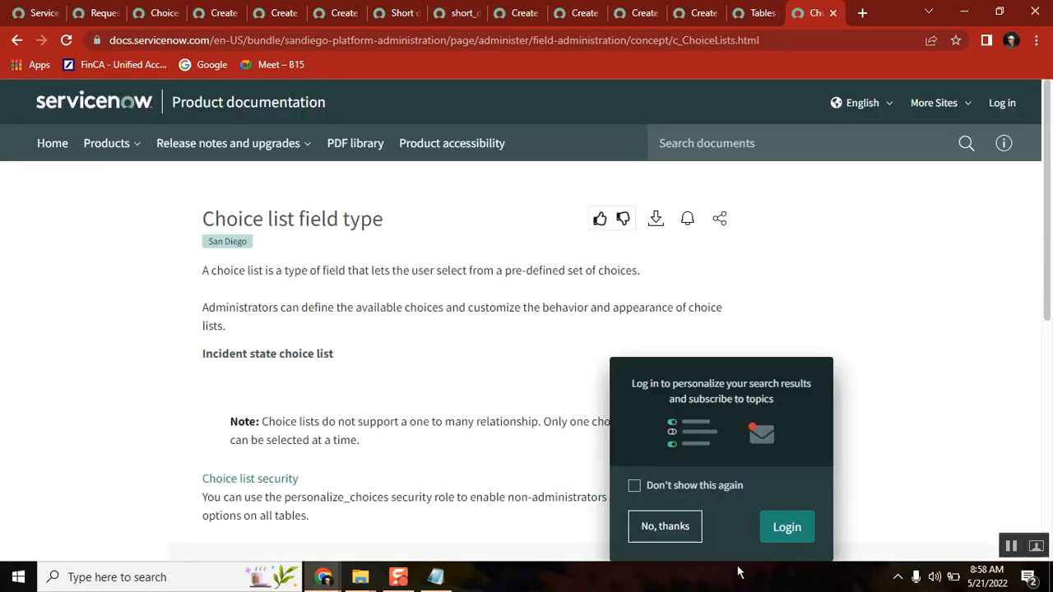
left_click(685, 531)
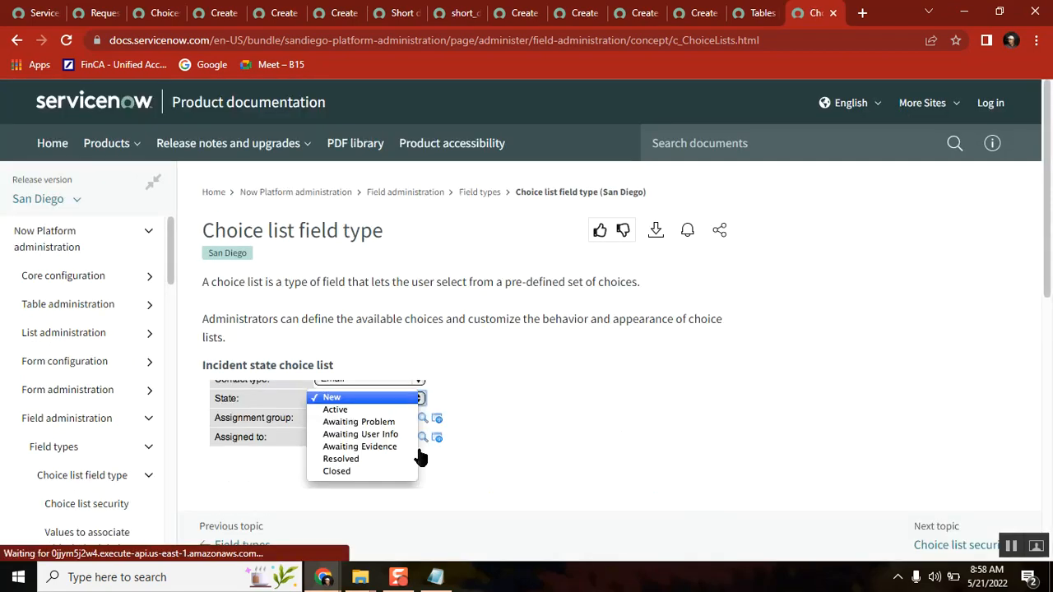
left_click_drag(1049, 188, 1051, 402)
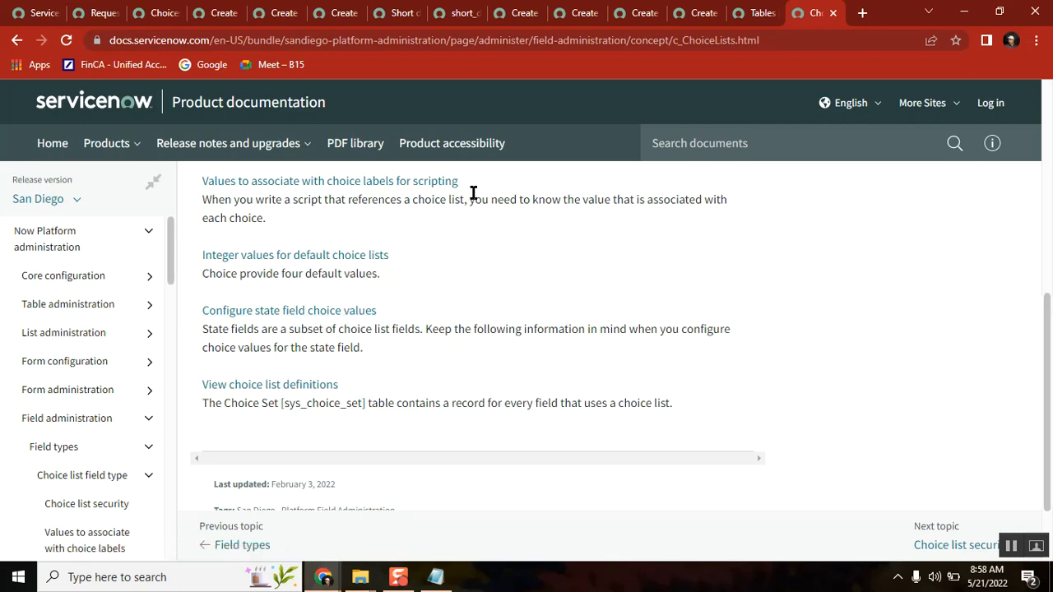
Step: From the Incident State choice list, add a new Incident state choice with the label "test 1" and the value "test1"
left_click(96, 18)
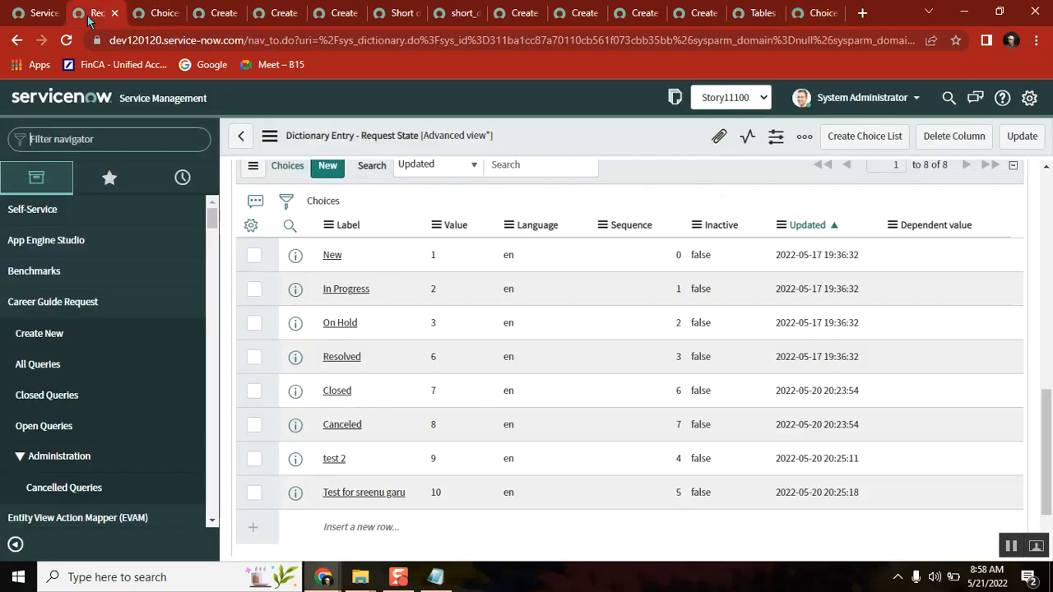
left_click(151, 16)
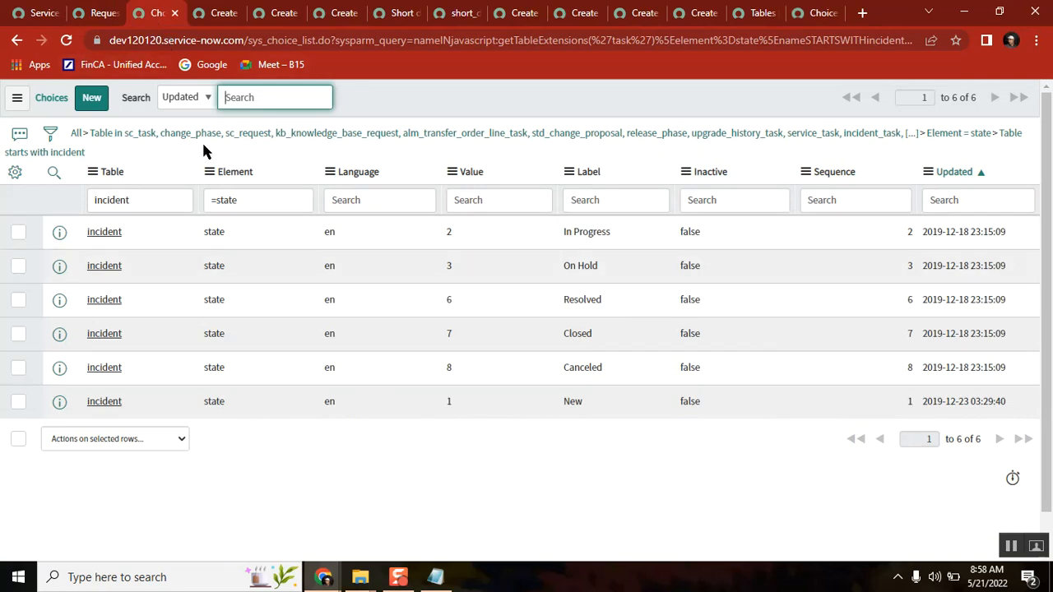
left_click(93, 99)
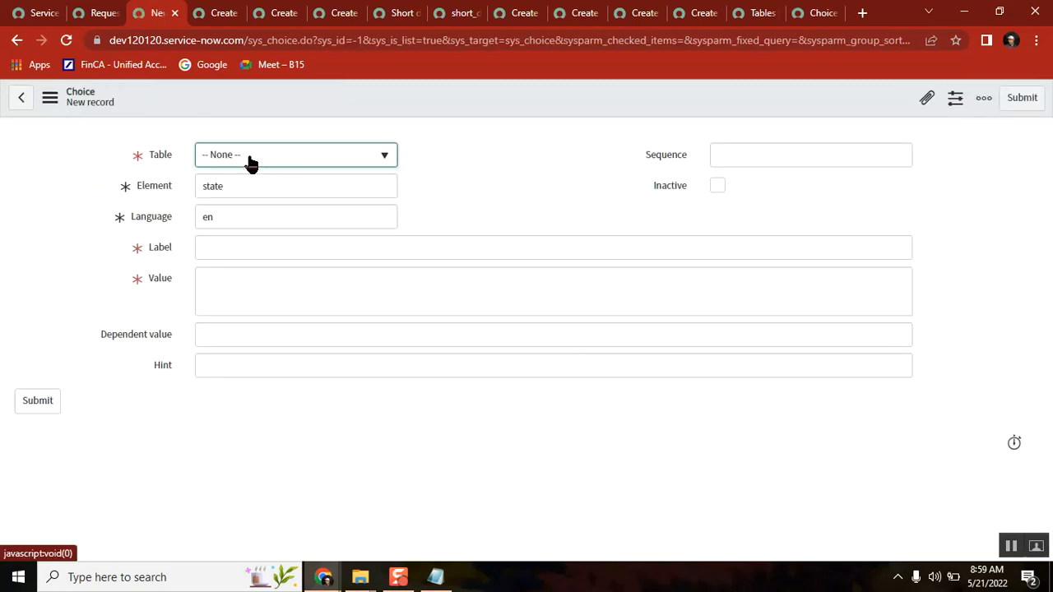
left_click(250, 162)
type("incident")
left_click(254, 240)
left_click(316, 251)
type("test 1")
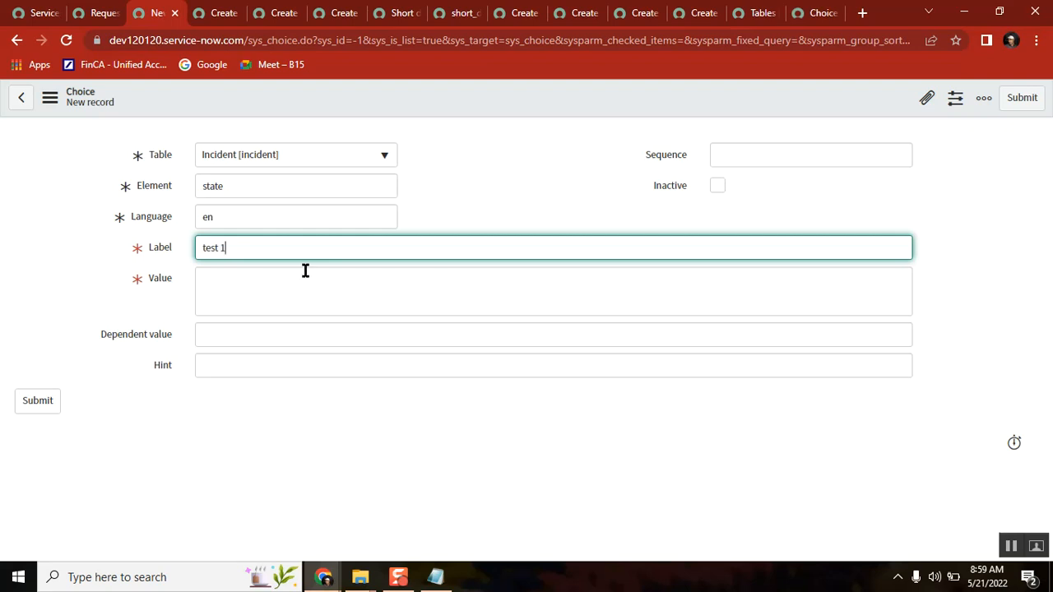
left_click(304, 271)
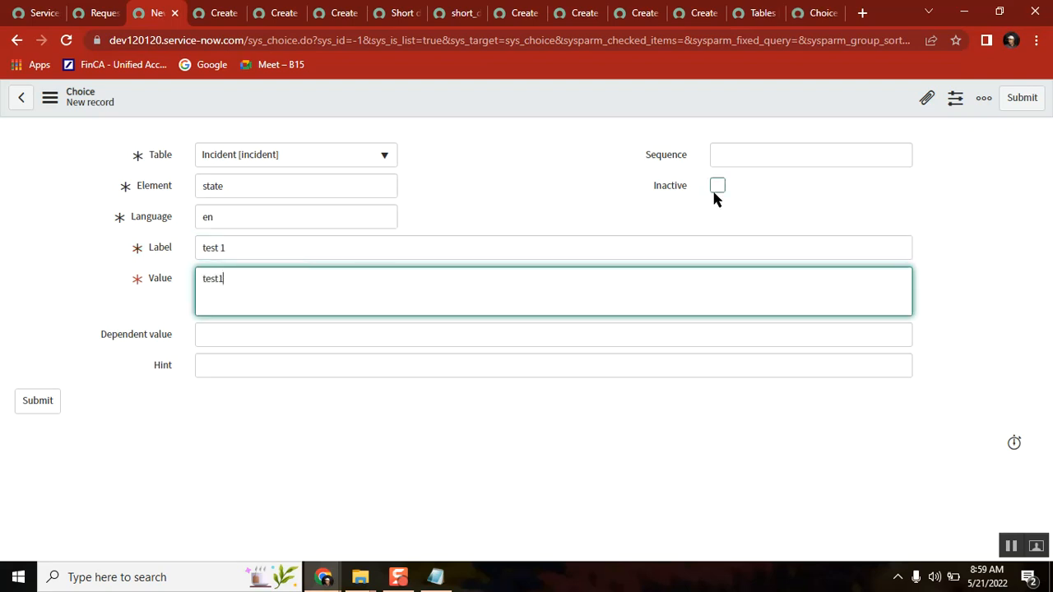
left_click(1021, 98)
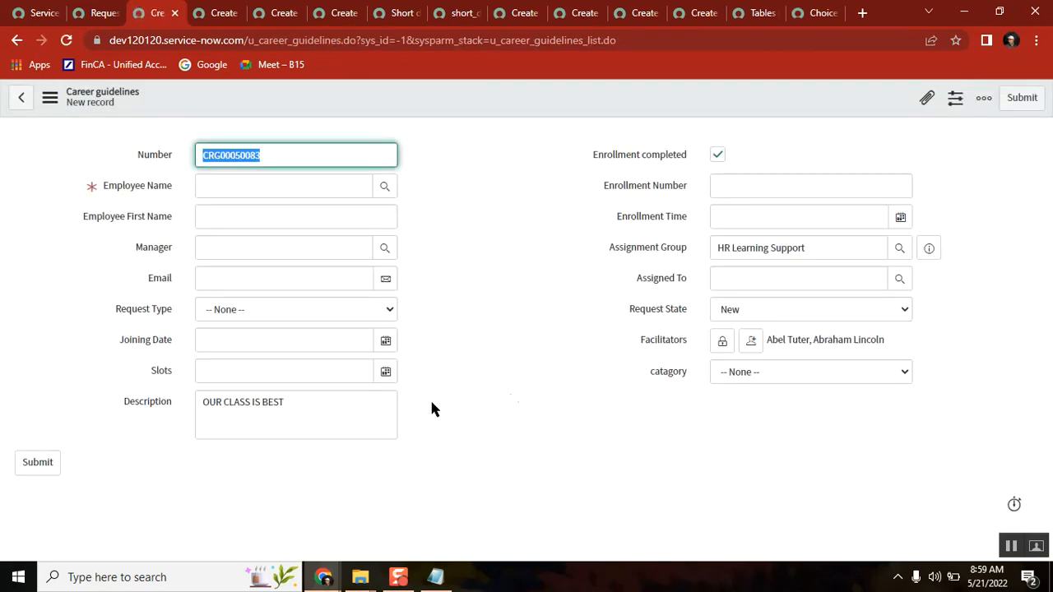
Step: Check the Request State options on a new Career guidelines form and the State options on a new Incident form
left_click(752, 308)
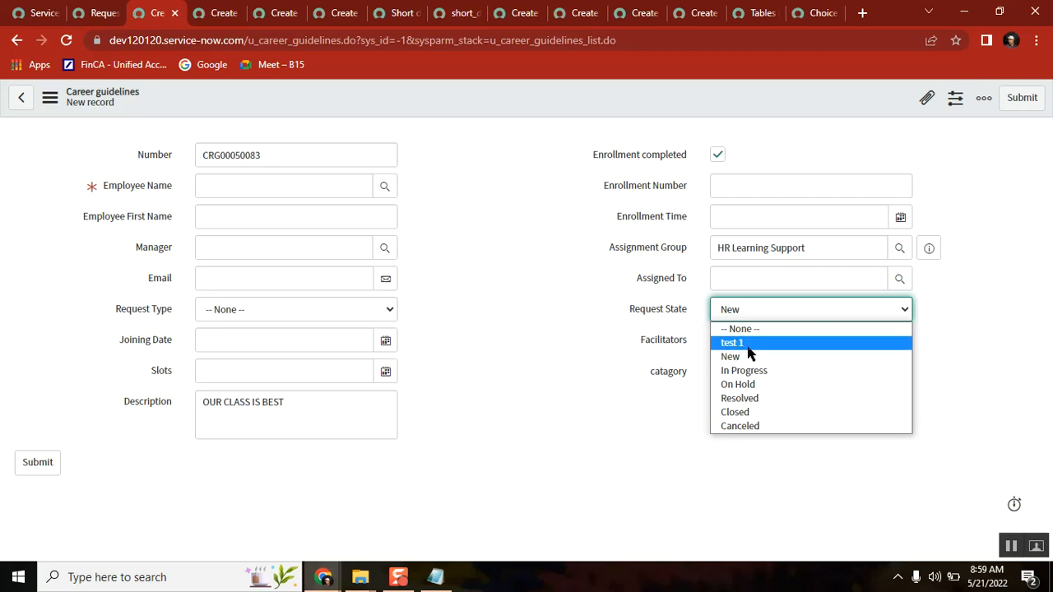
double_click(311, 41)
type("incident")
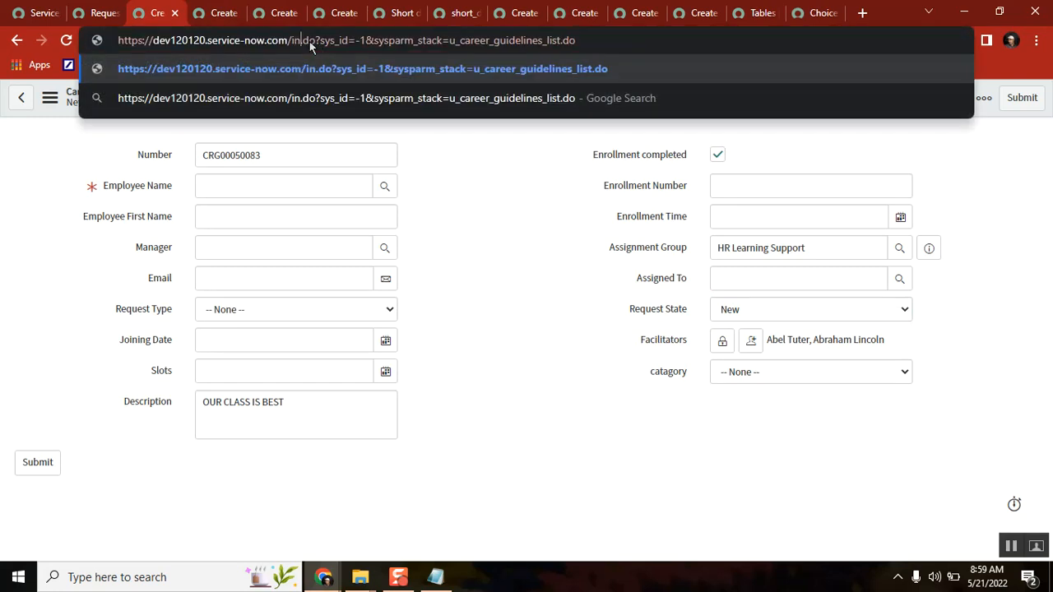
key("Return")
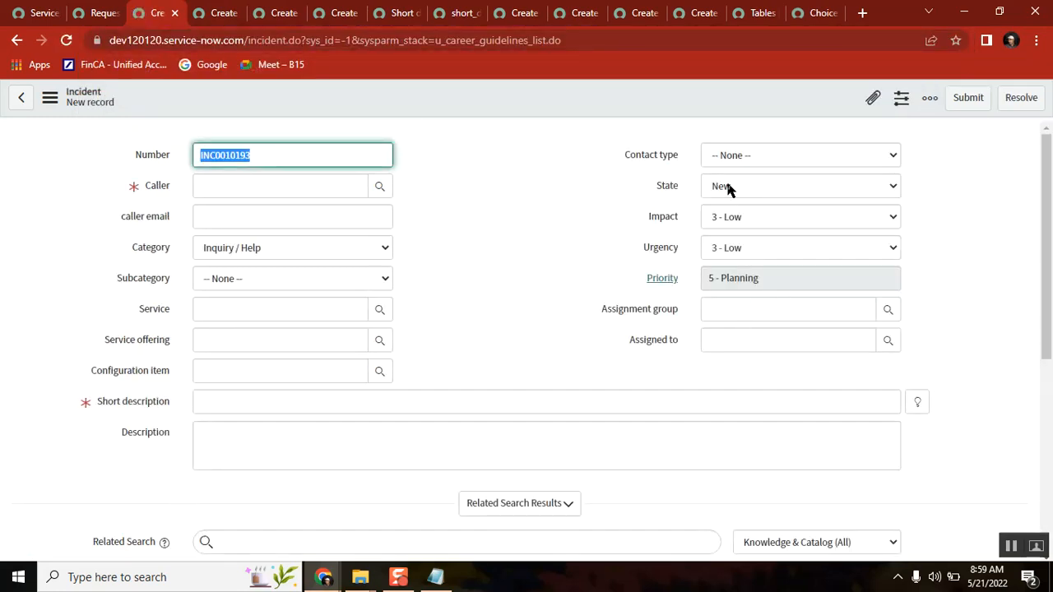
left_click(729, 187)
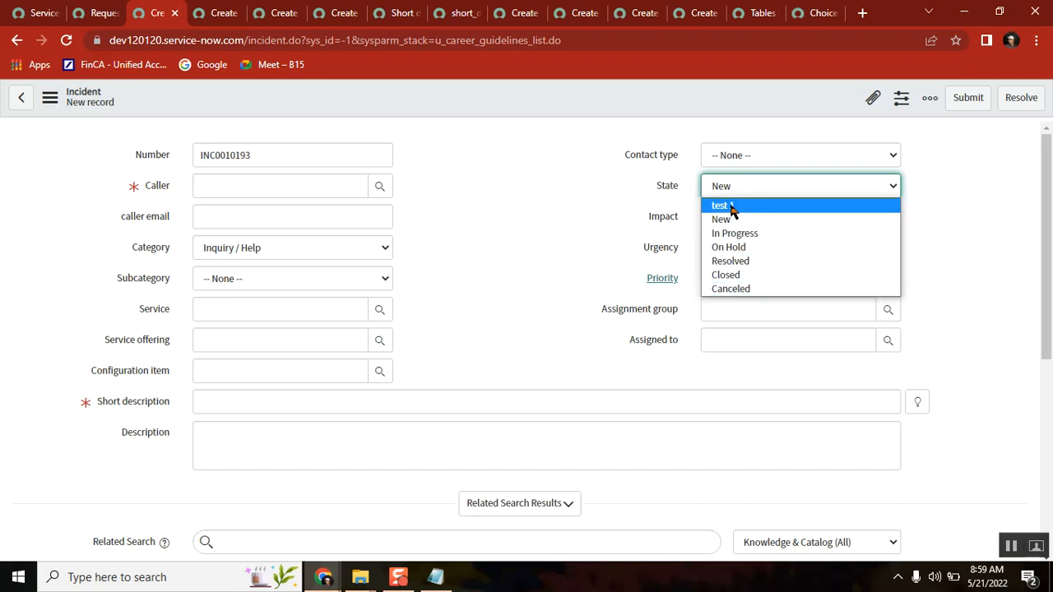